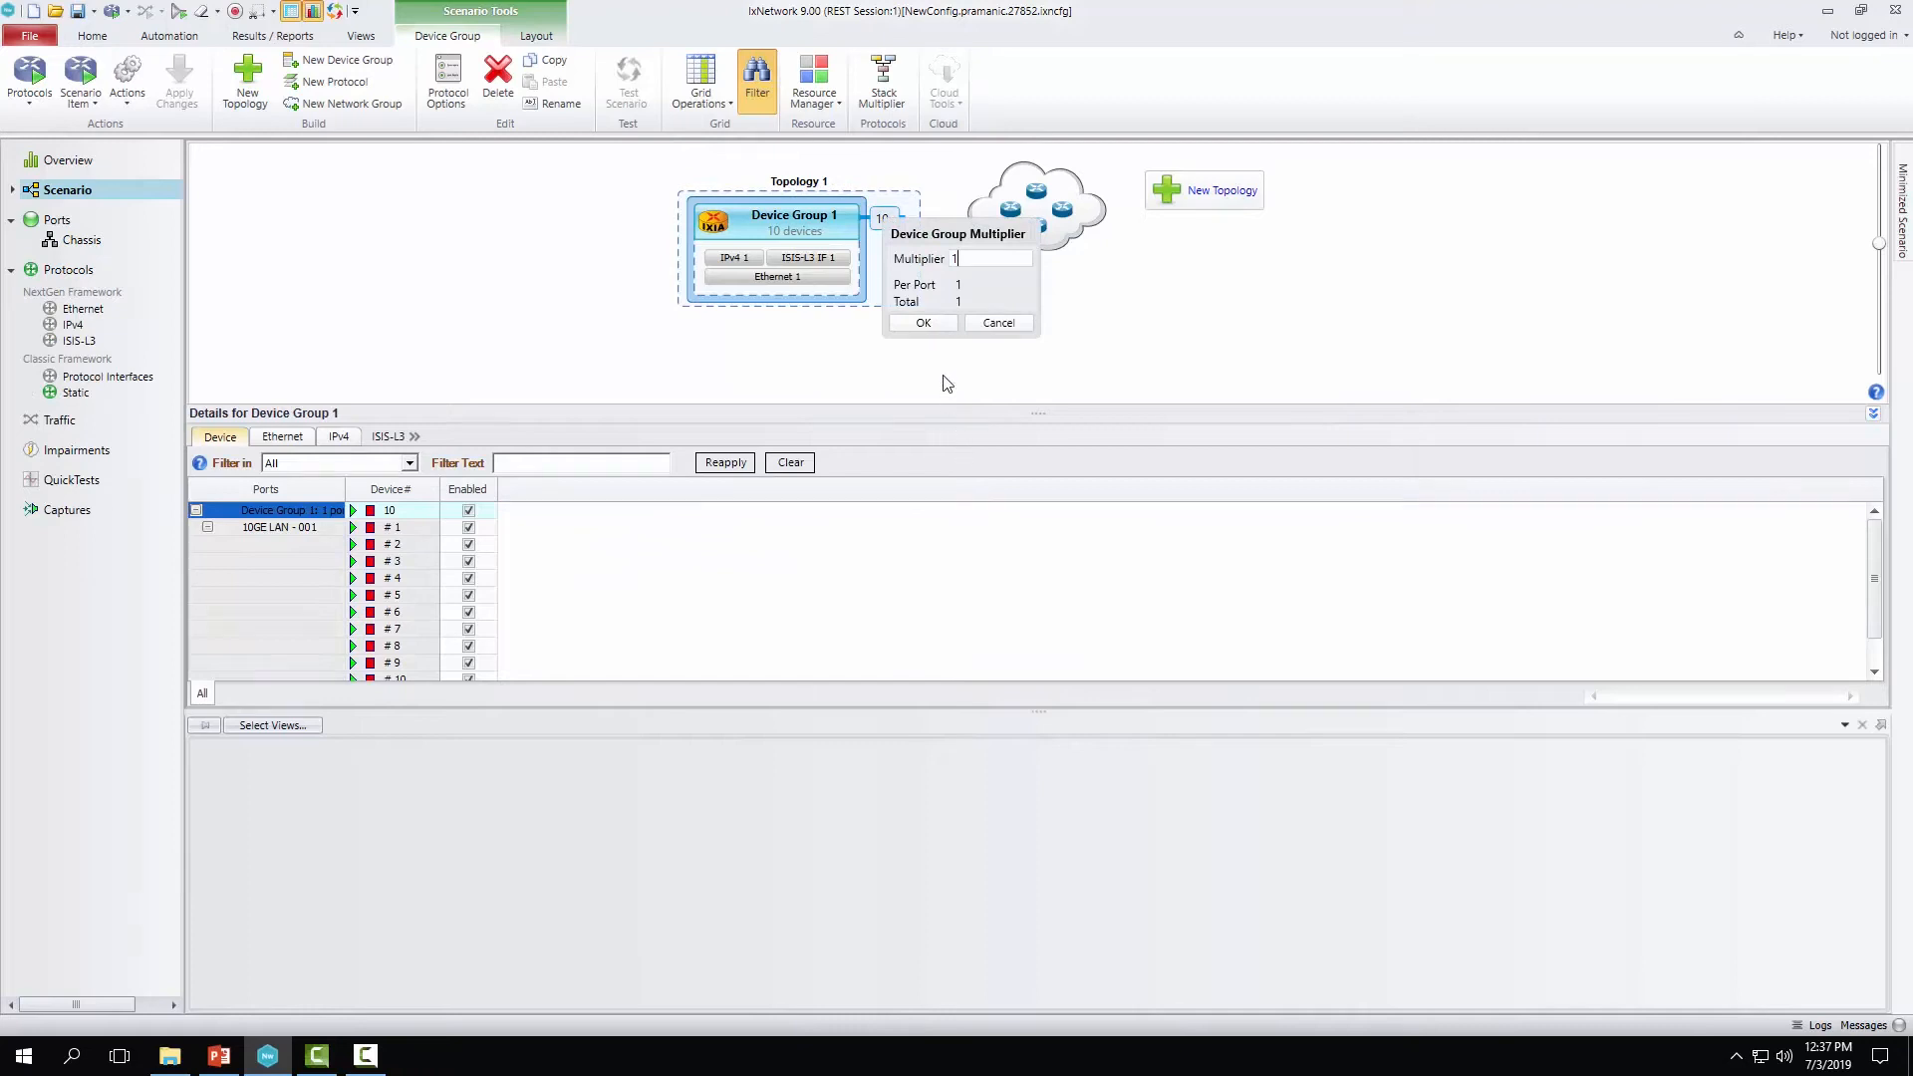
- Set Device Group 1's multiplier to 1 and enable SR MPLS on its ISIS-L3 router
left_click(924, 323)
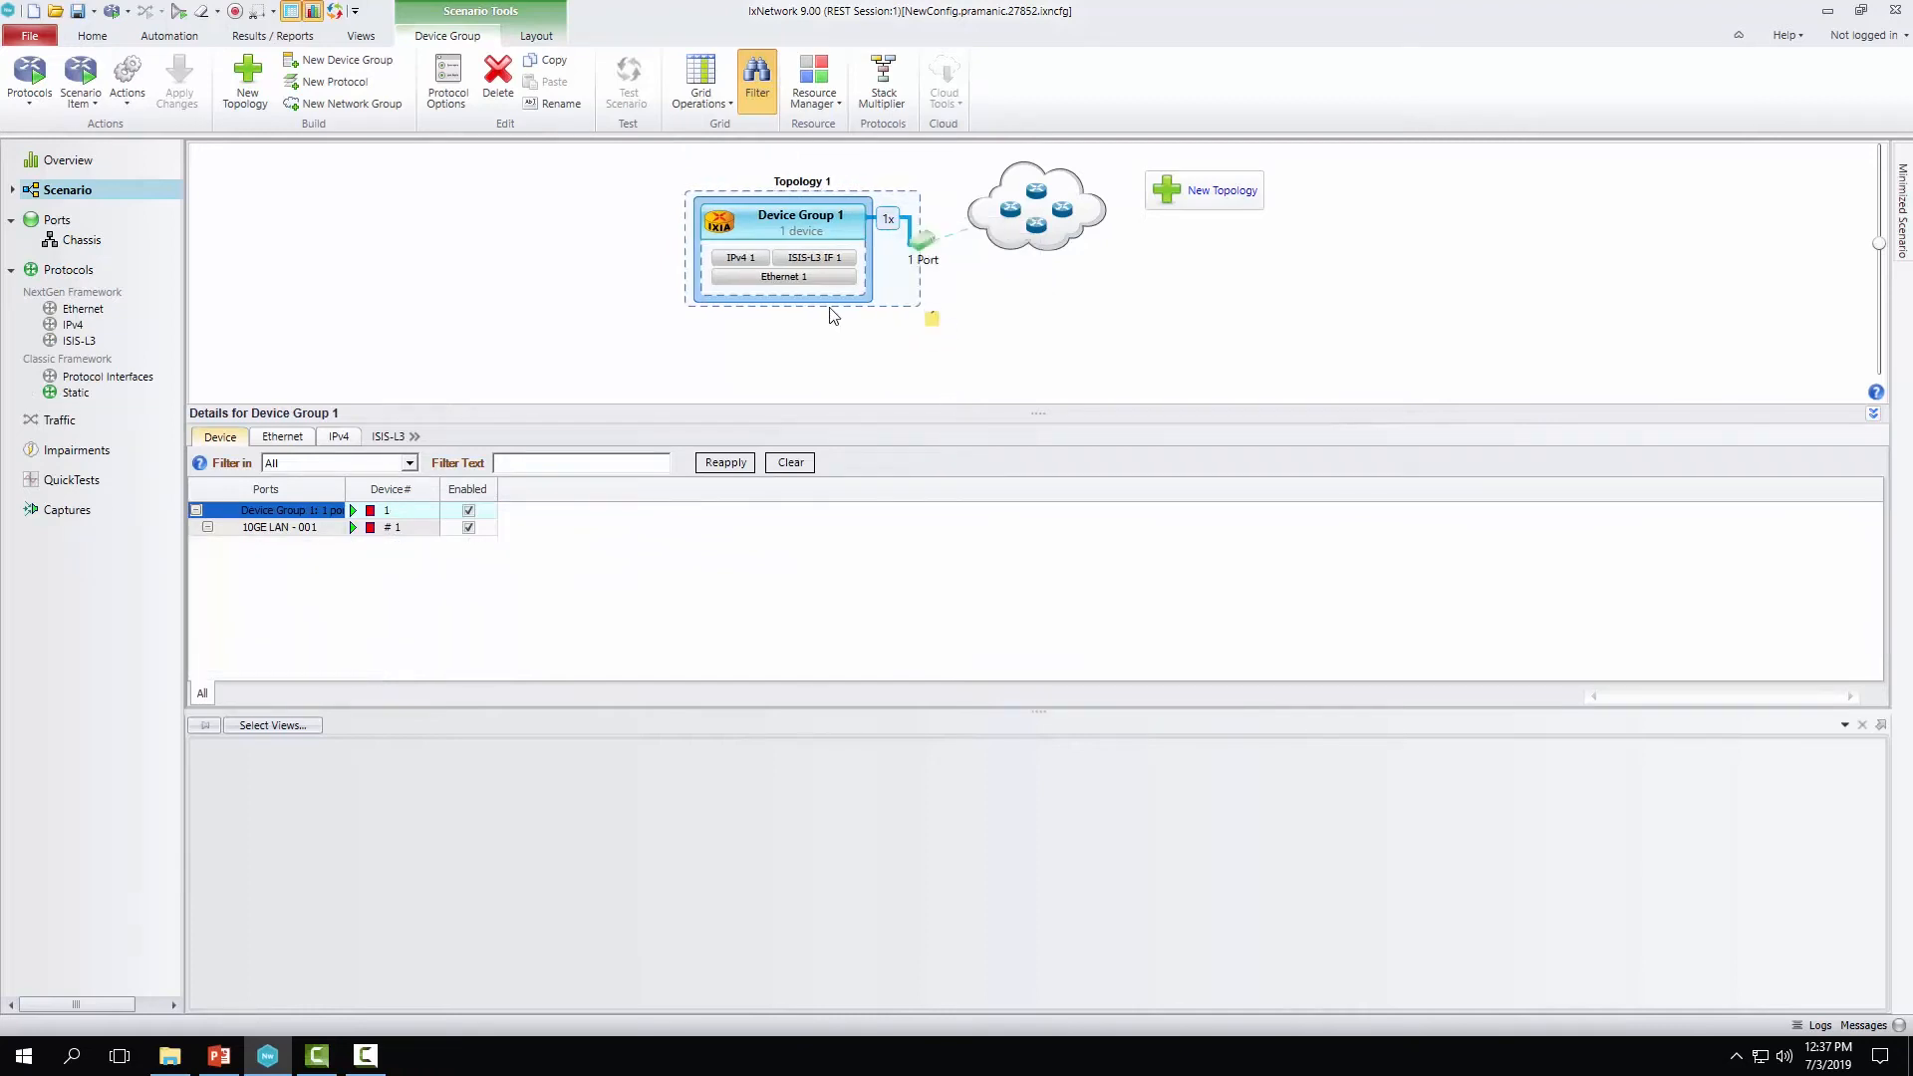
left_click(813, 259)
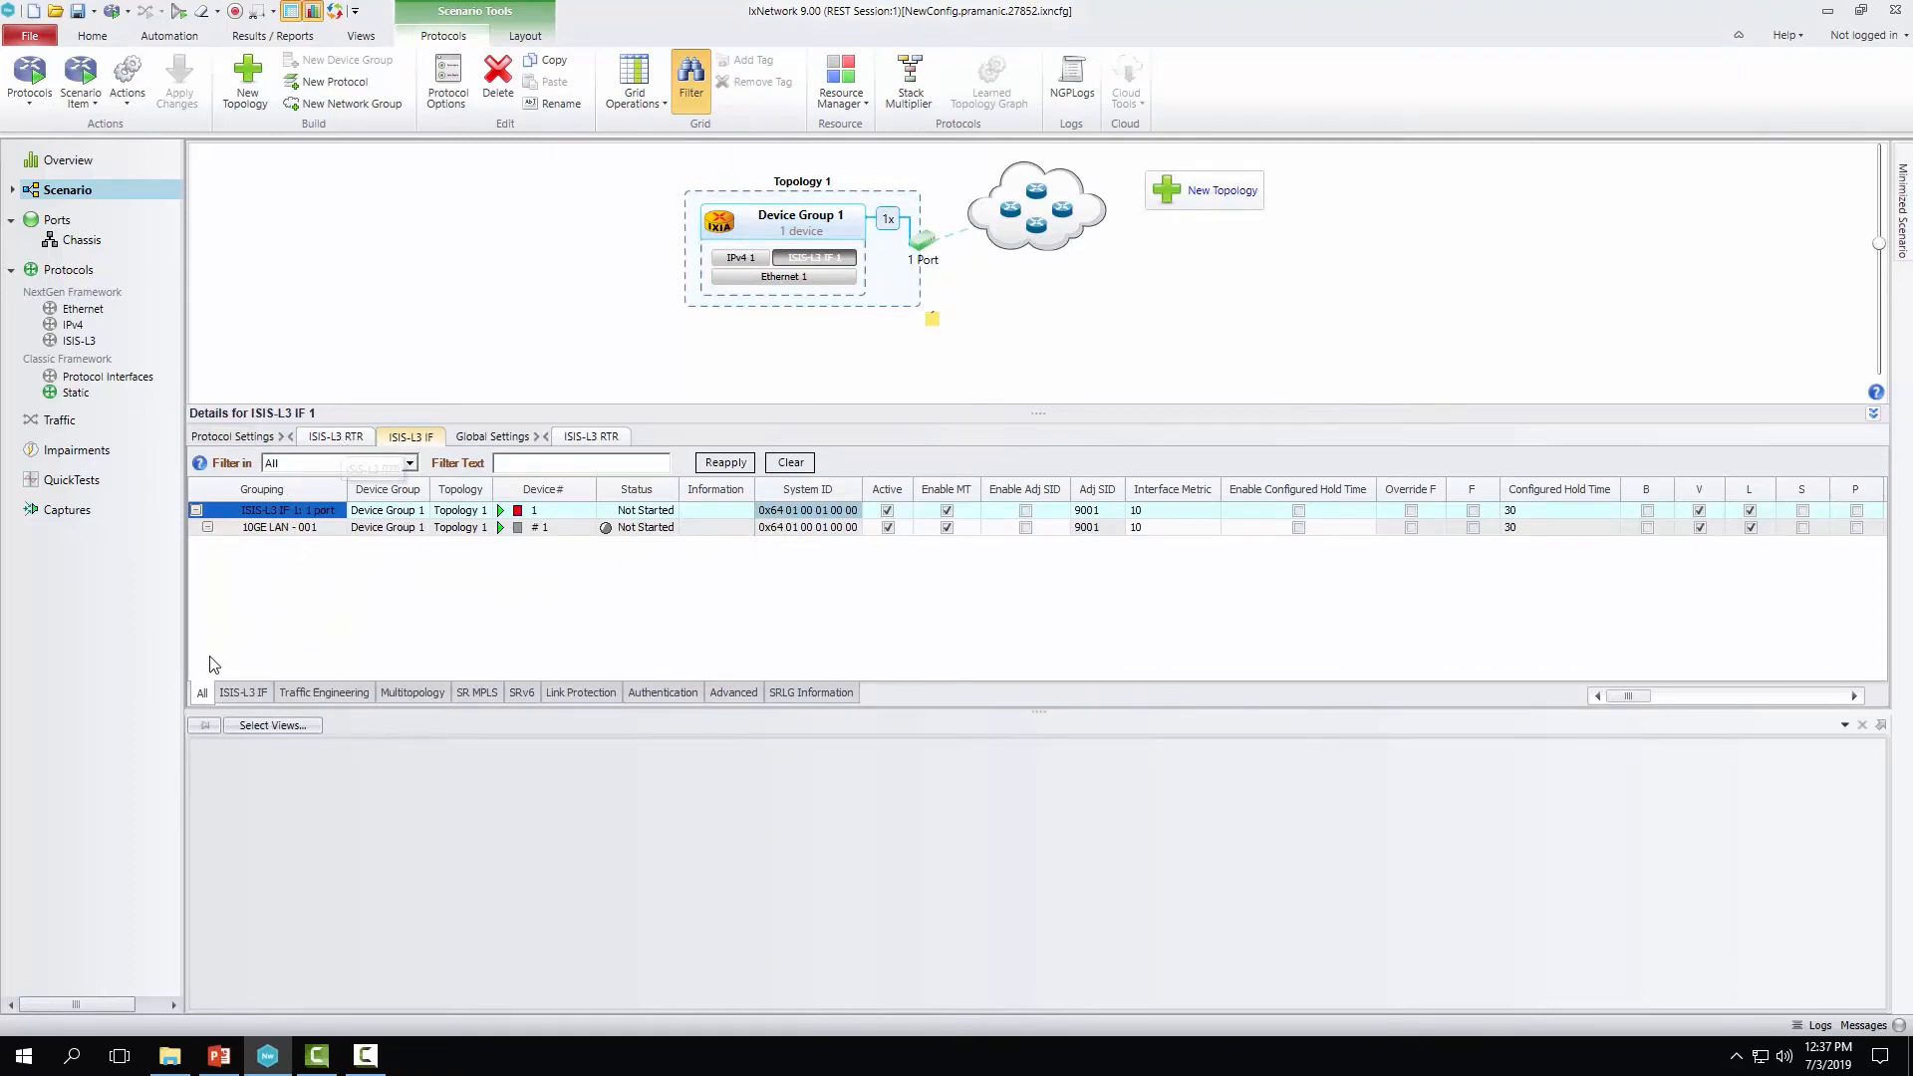
left_click(335, 437)
left_click(659, 694)
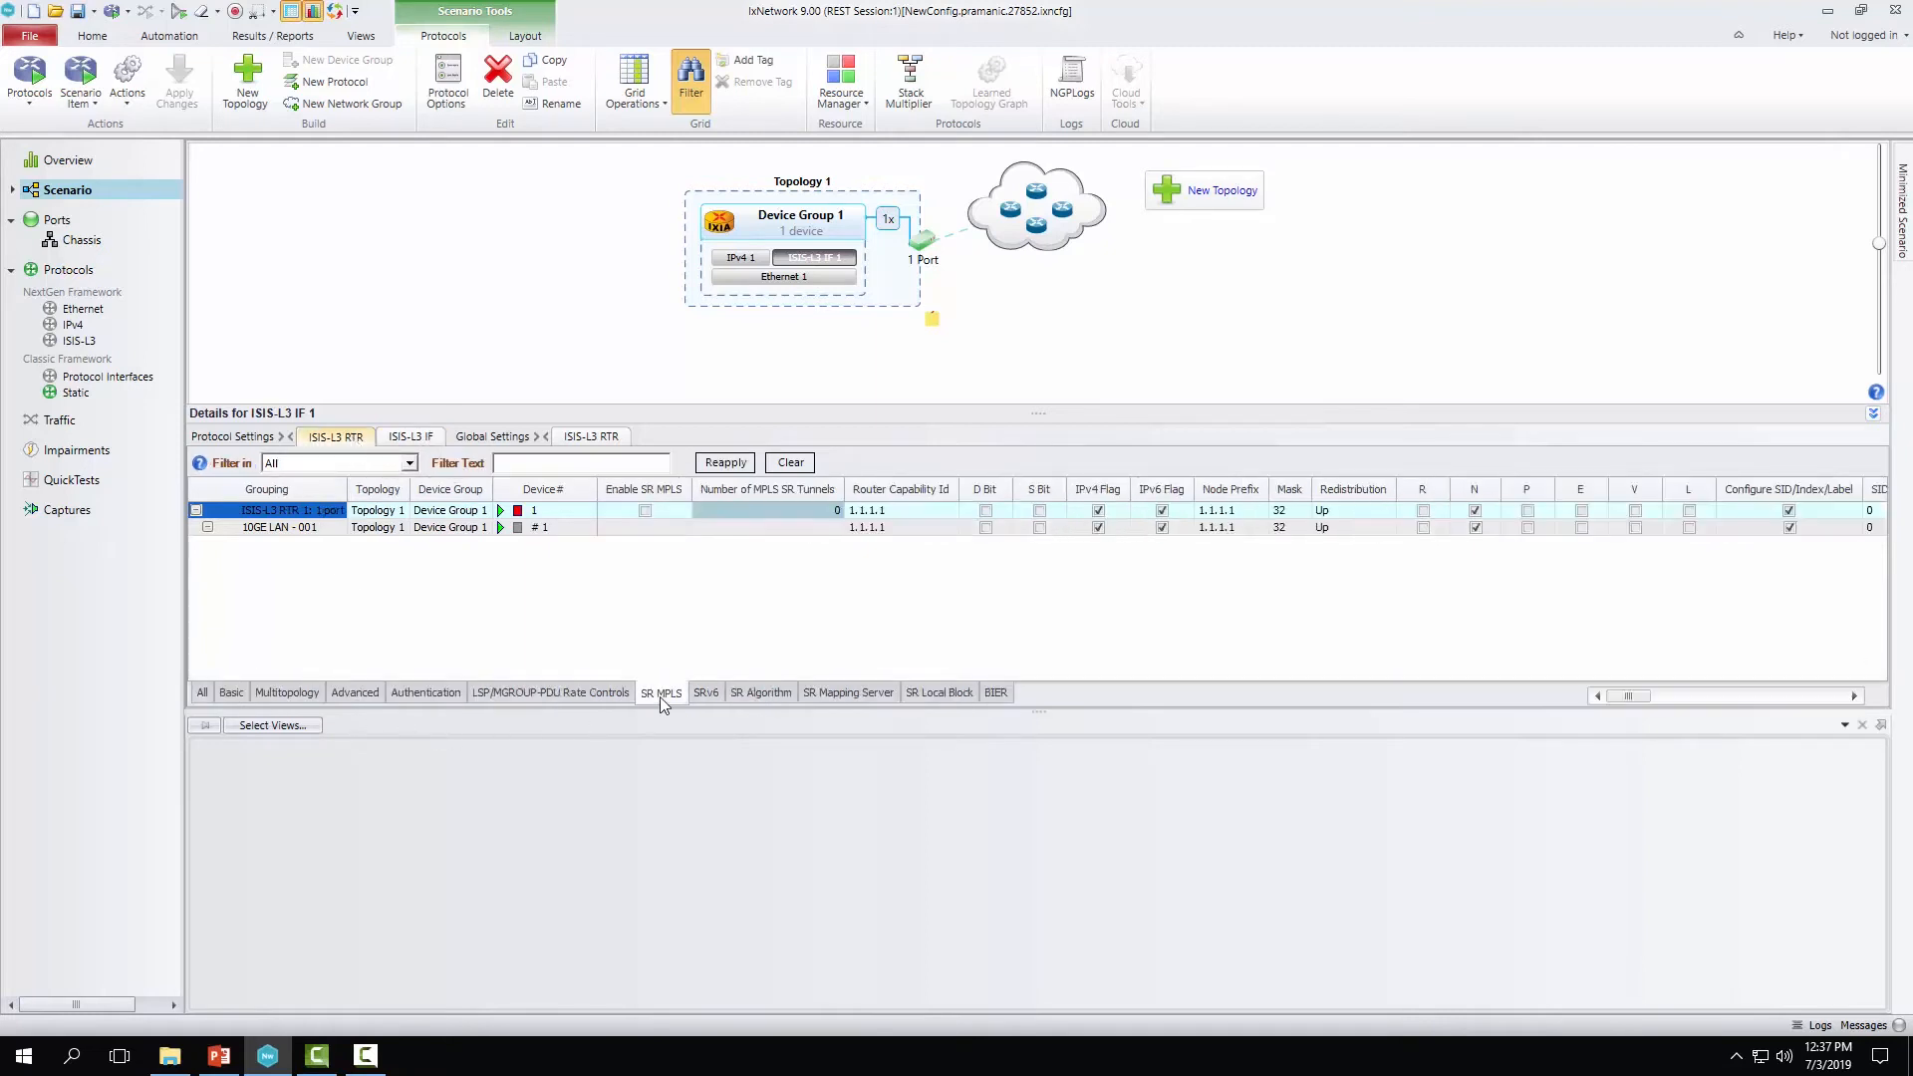
left_click(643, 512)
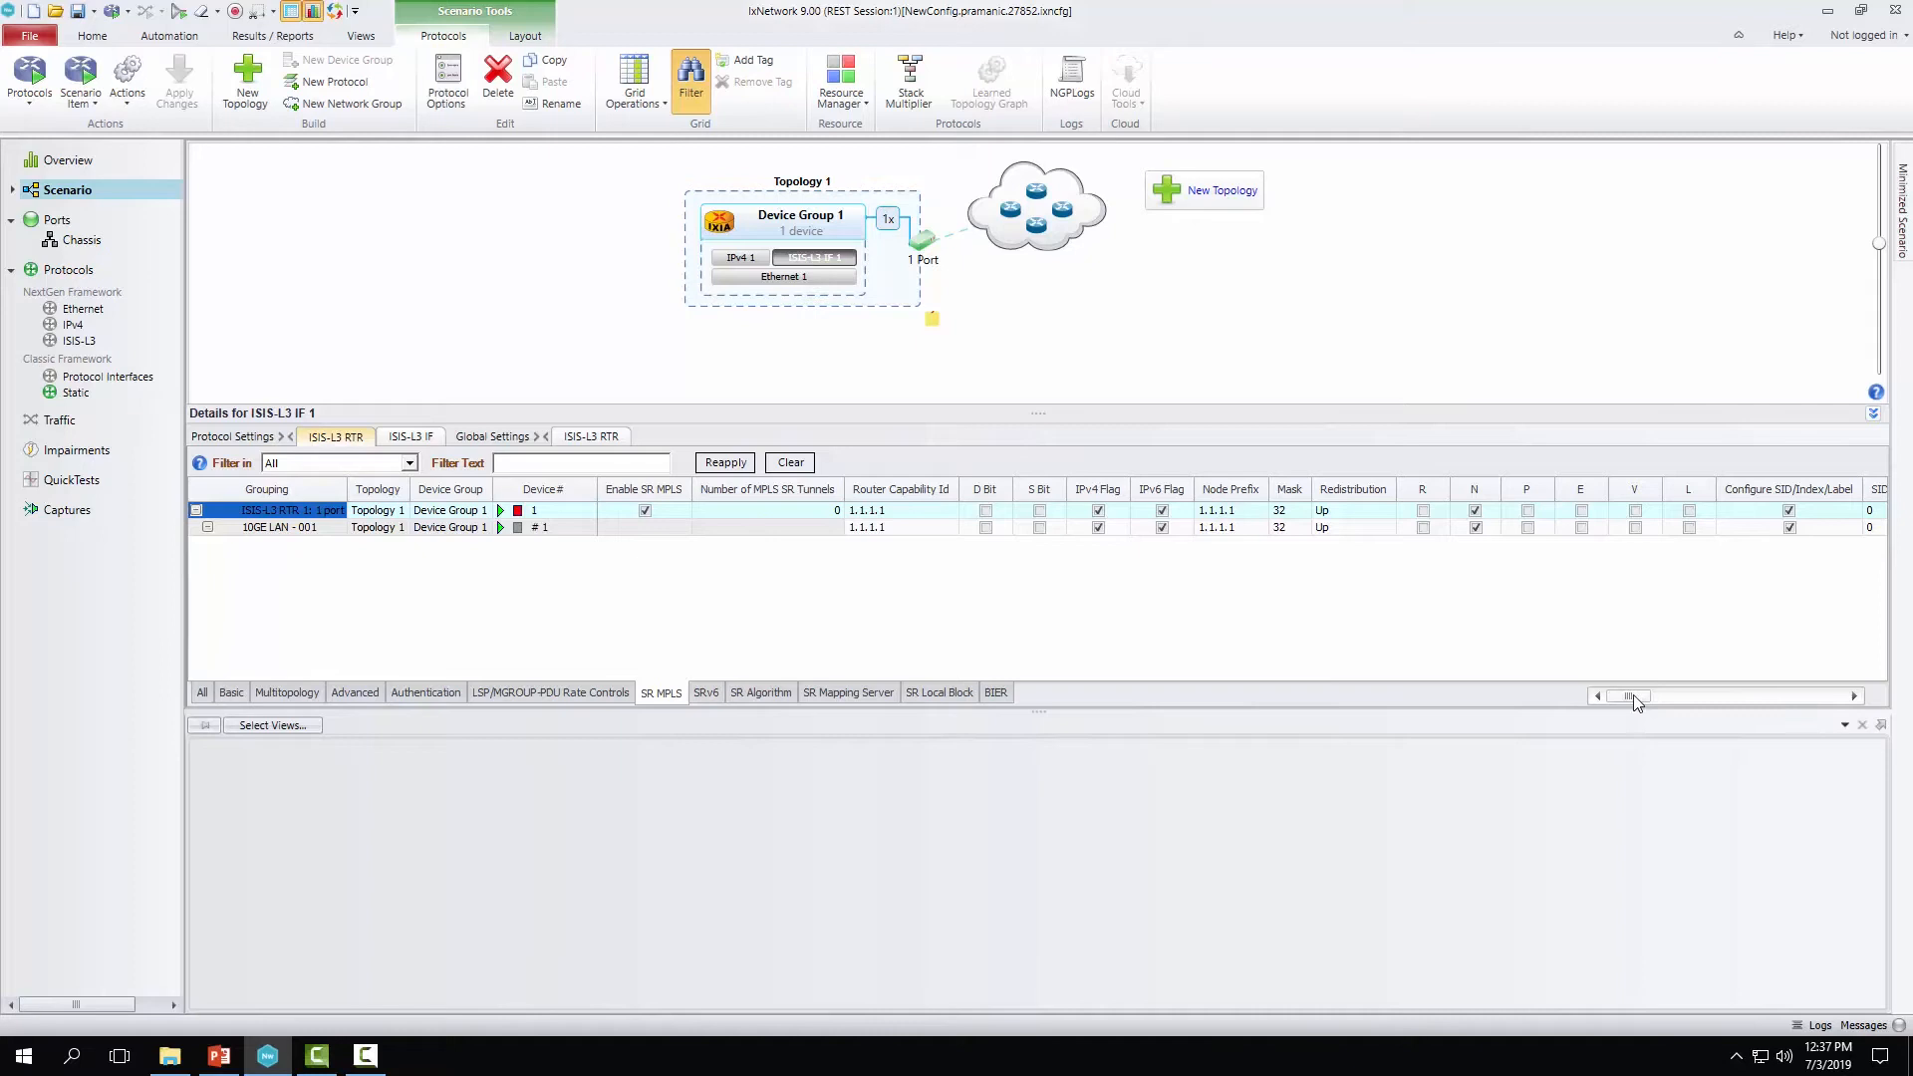
- Set the SR MPLS SID/Index/Label of Device Group 1's ISIS-L3 router to 1
left_click_drag(1634, 699, 1664, 694)
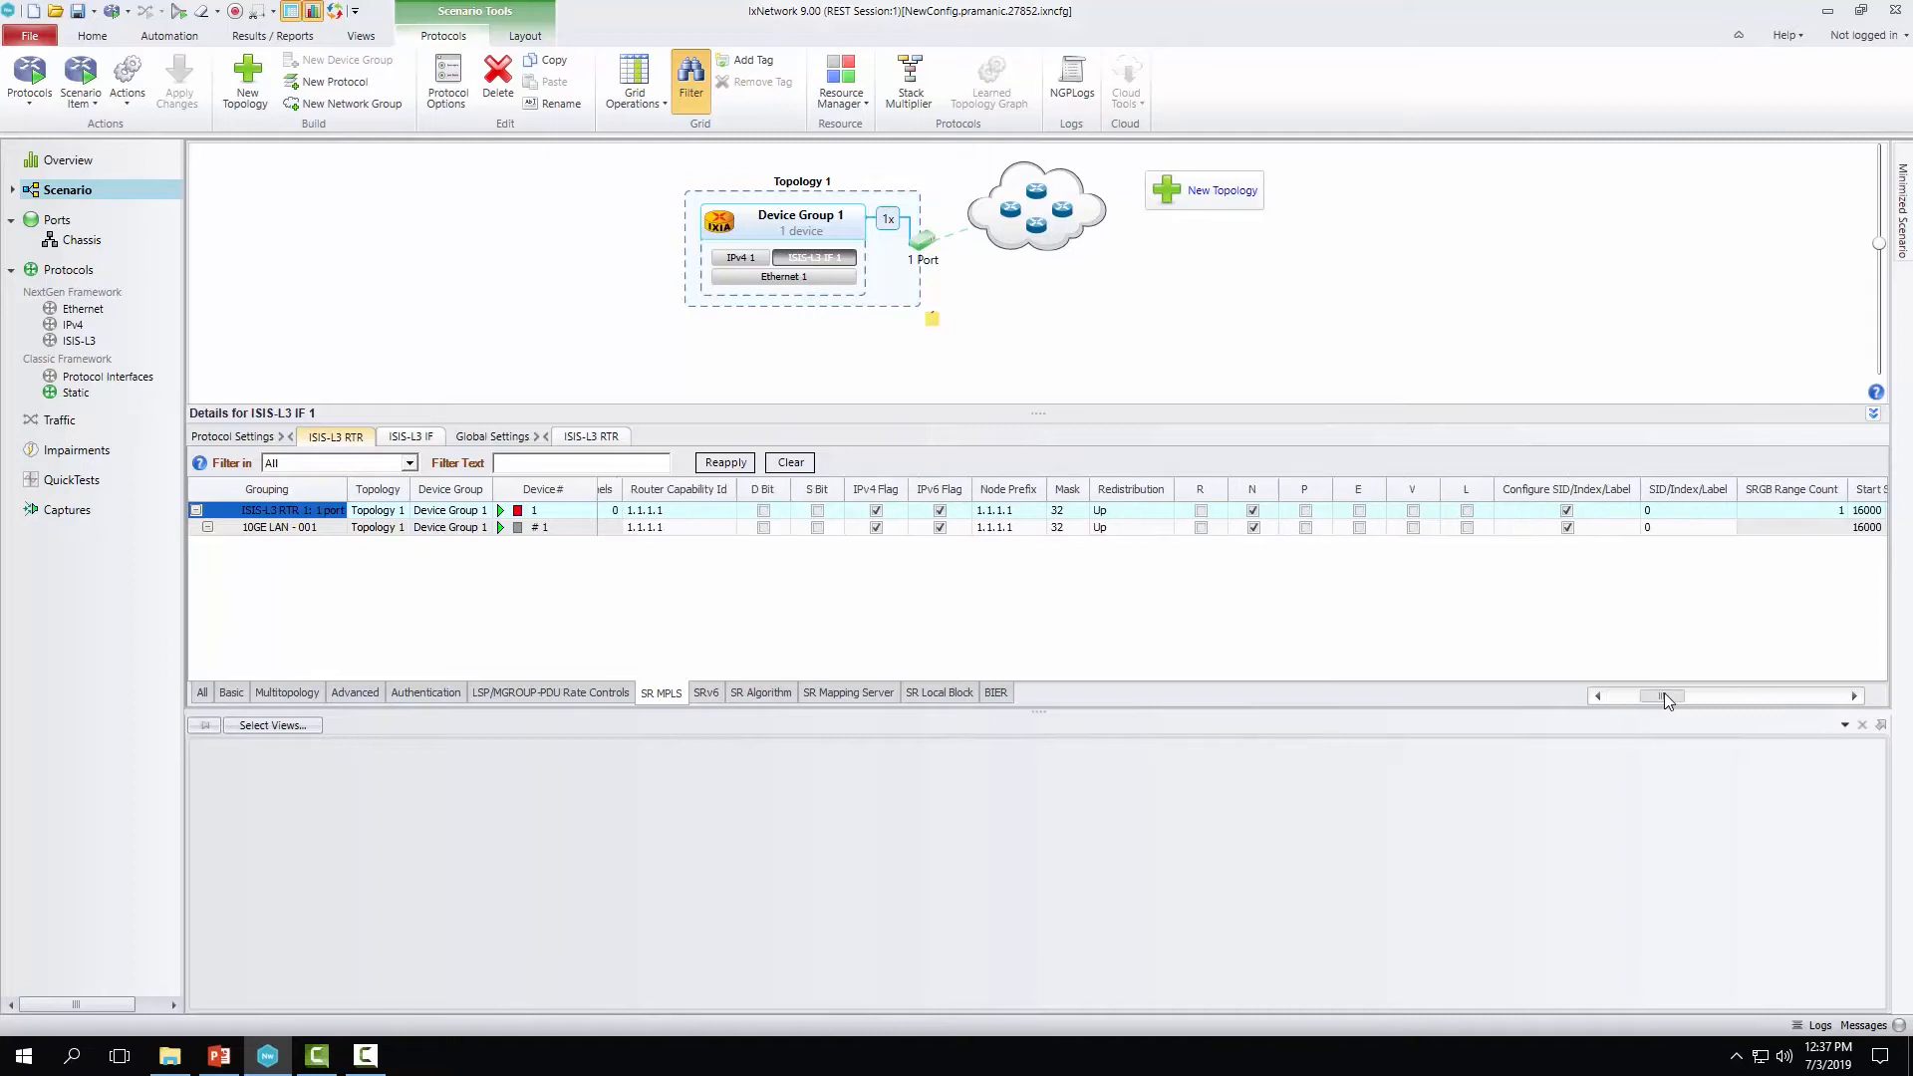
left_click(1690, 513)
type("1")
left_click(1788, 528)
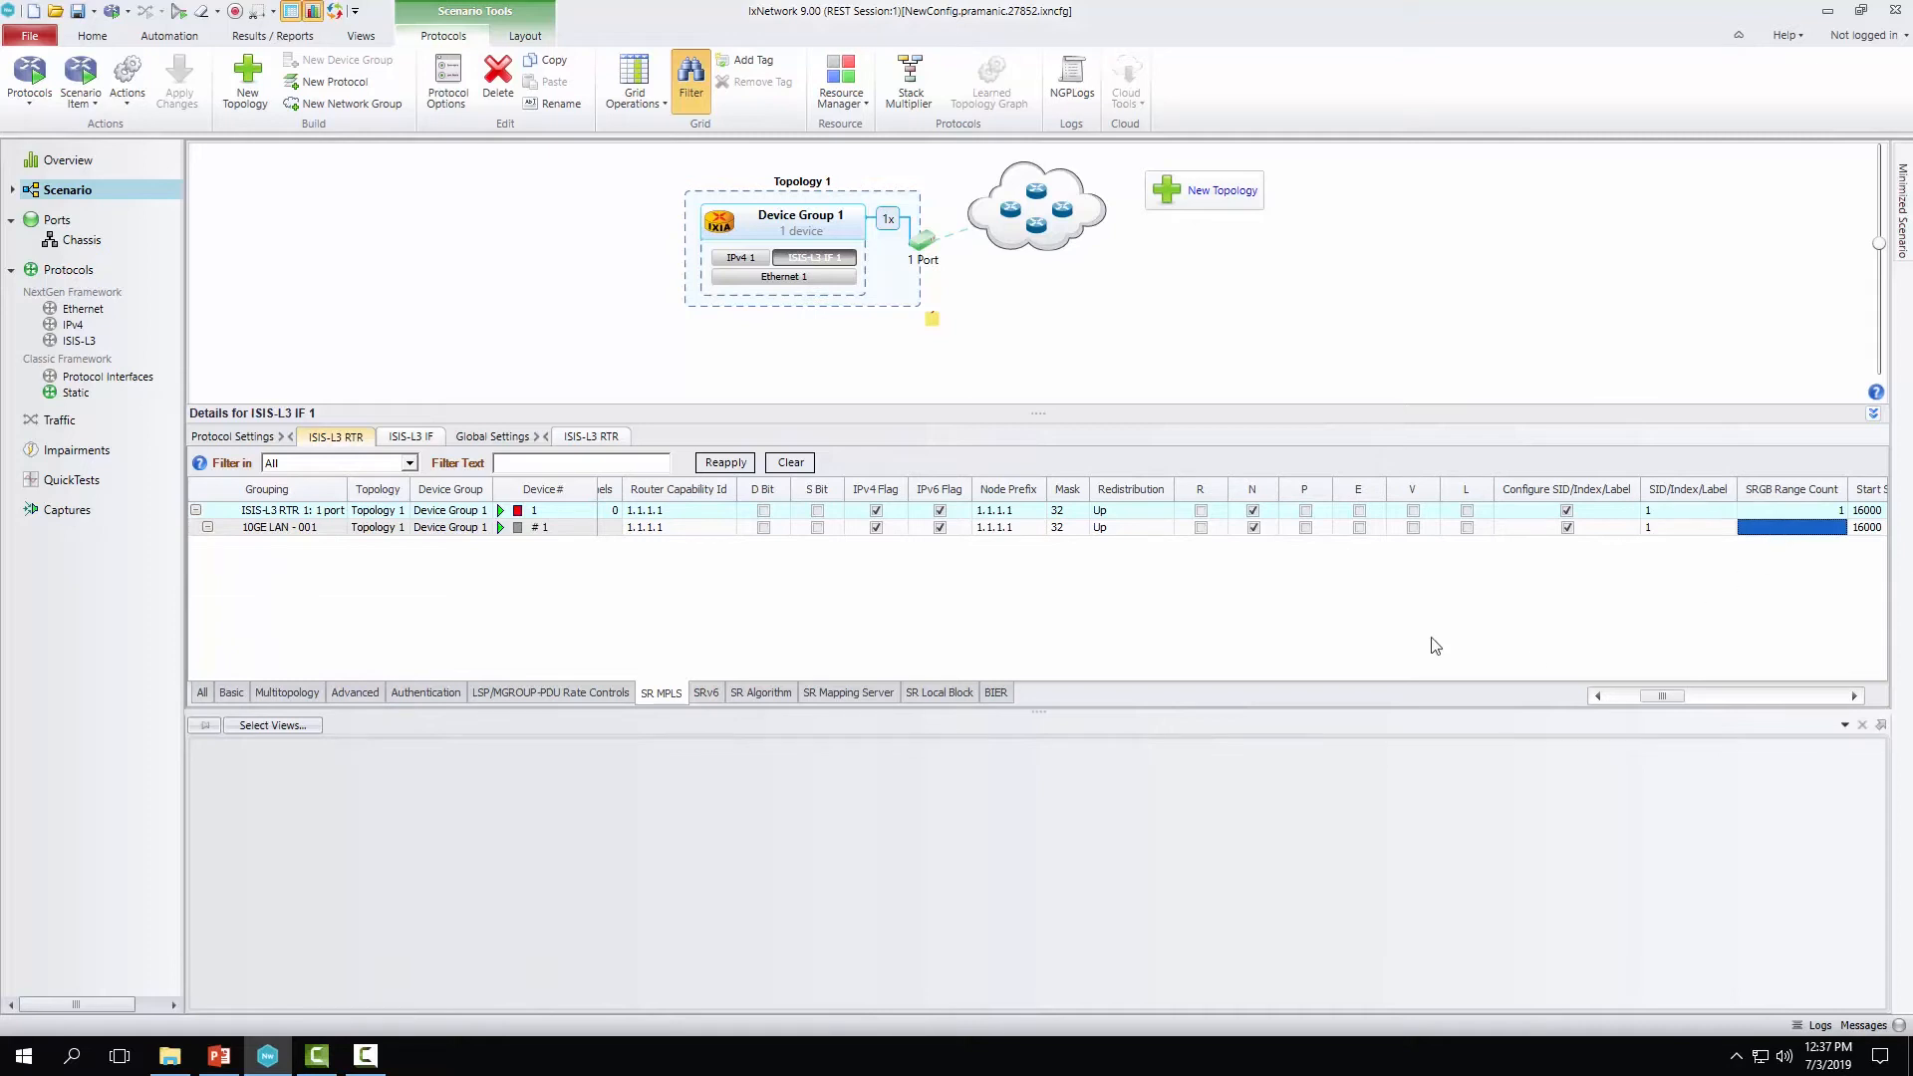
- Add a network group behind Device Group 1 using a Linear topology with 3 nodes
mouse_move(840, 221)
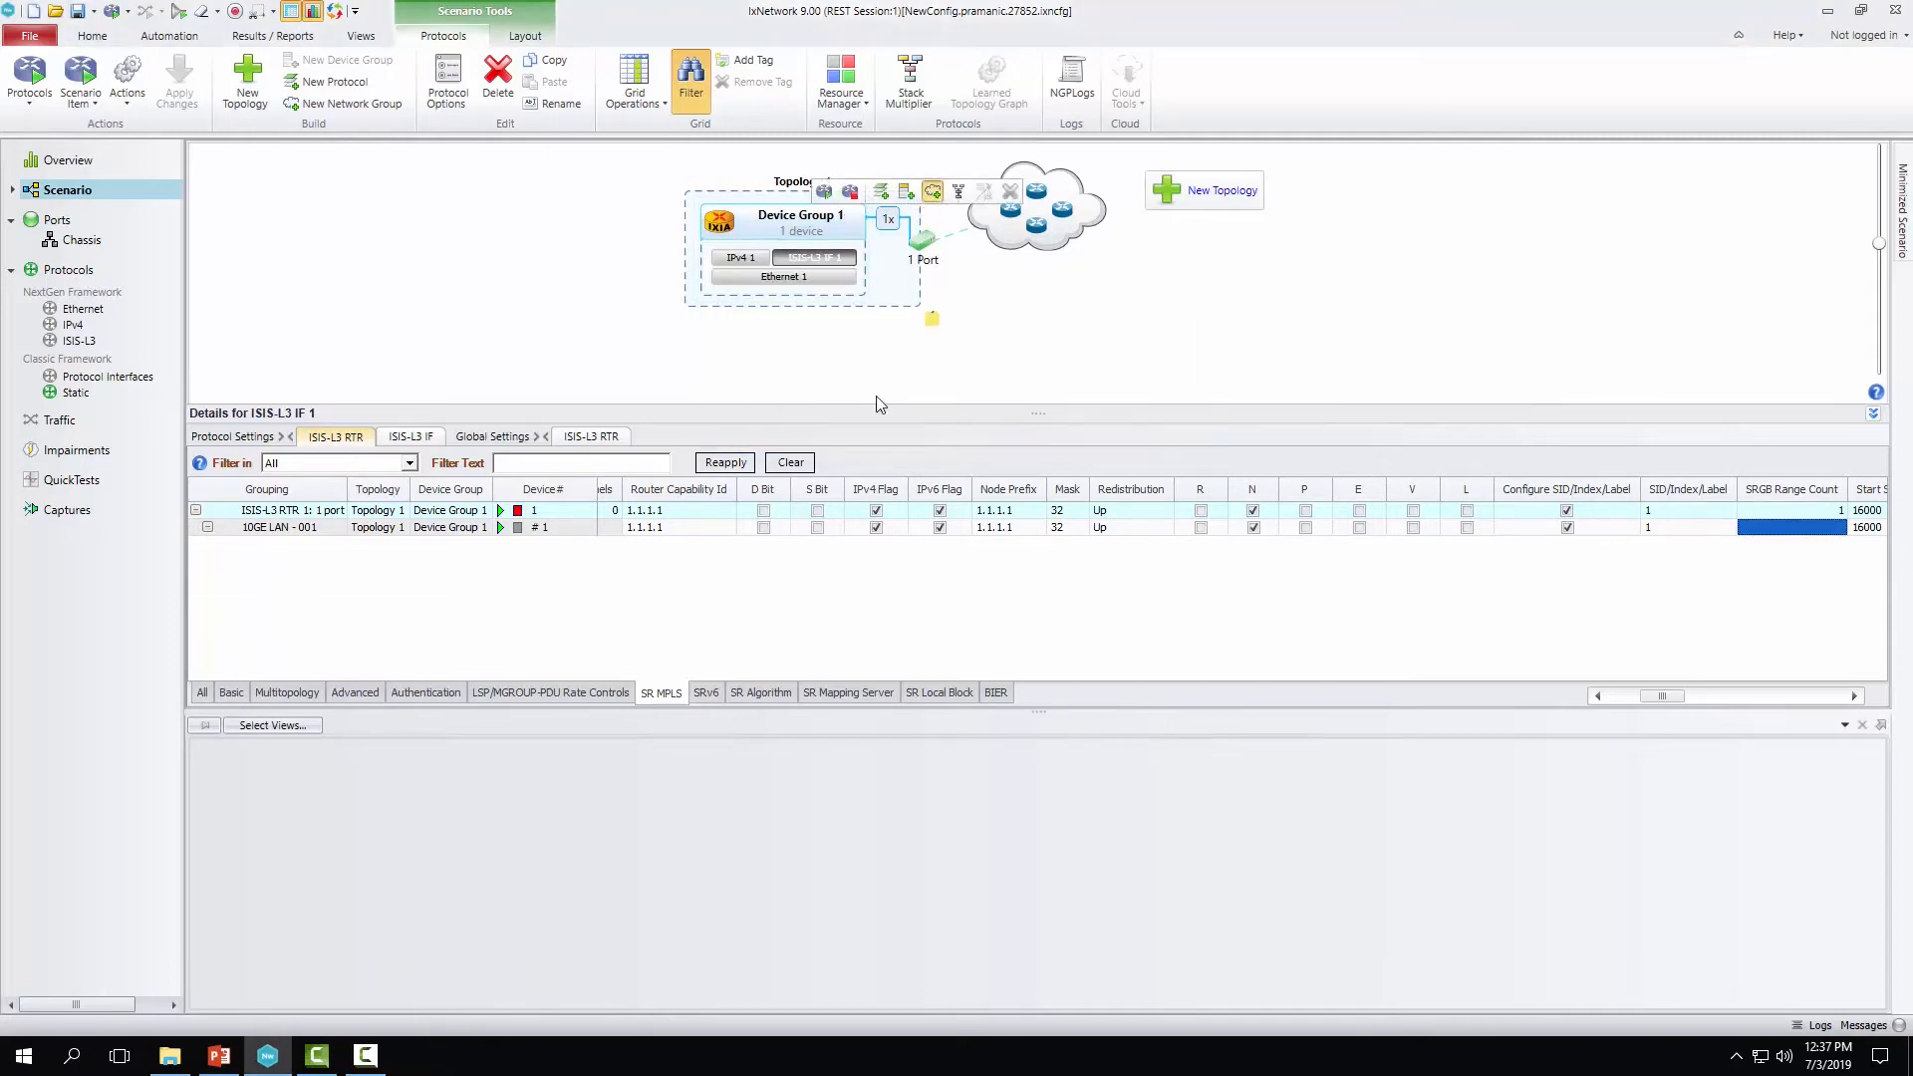
left_click(710, 415)
left_click(1147, 741)
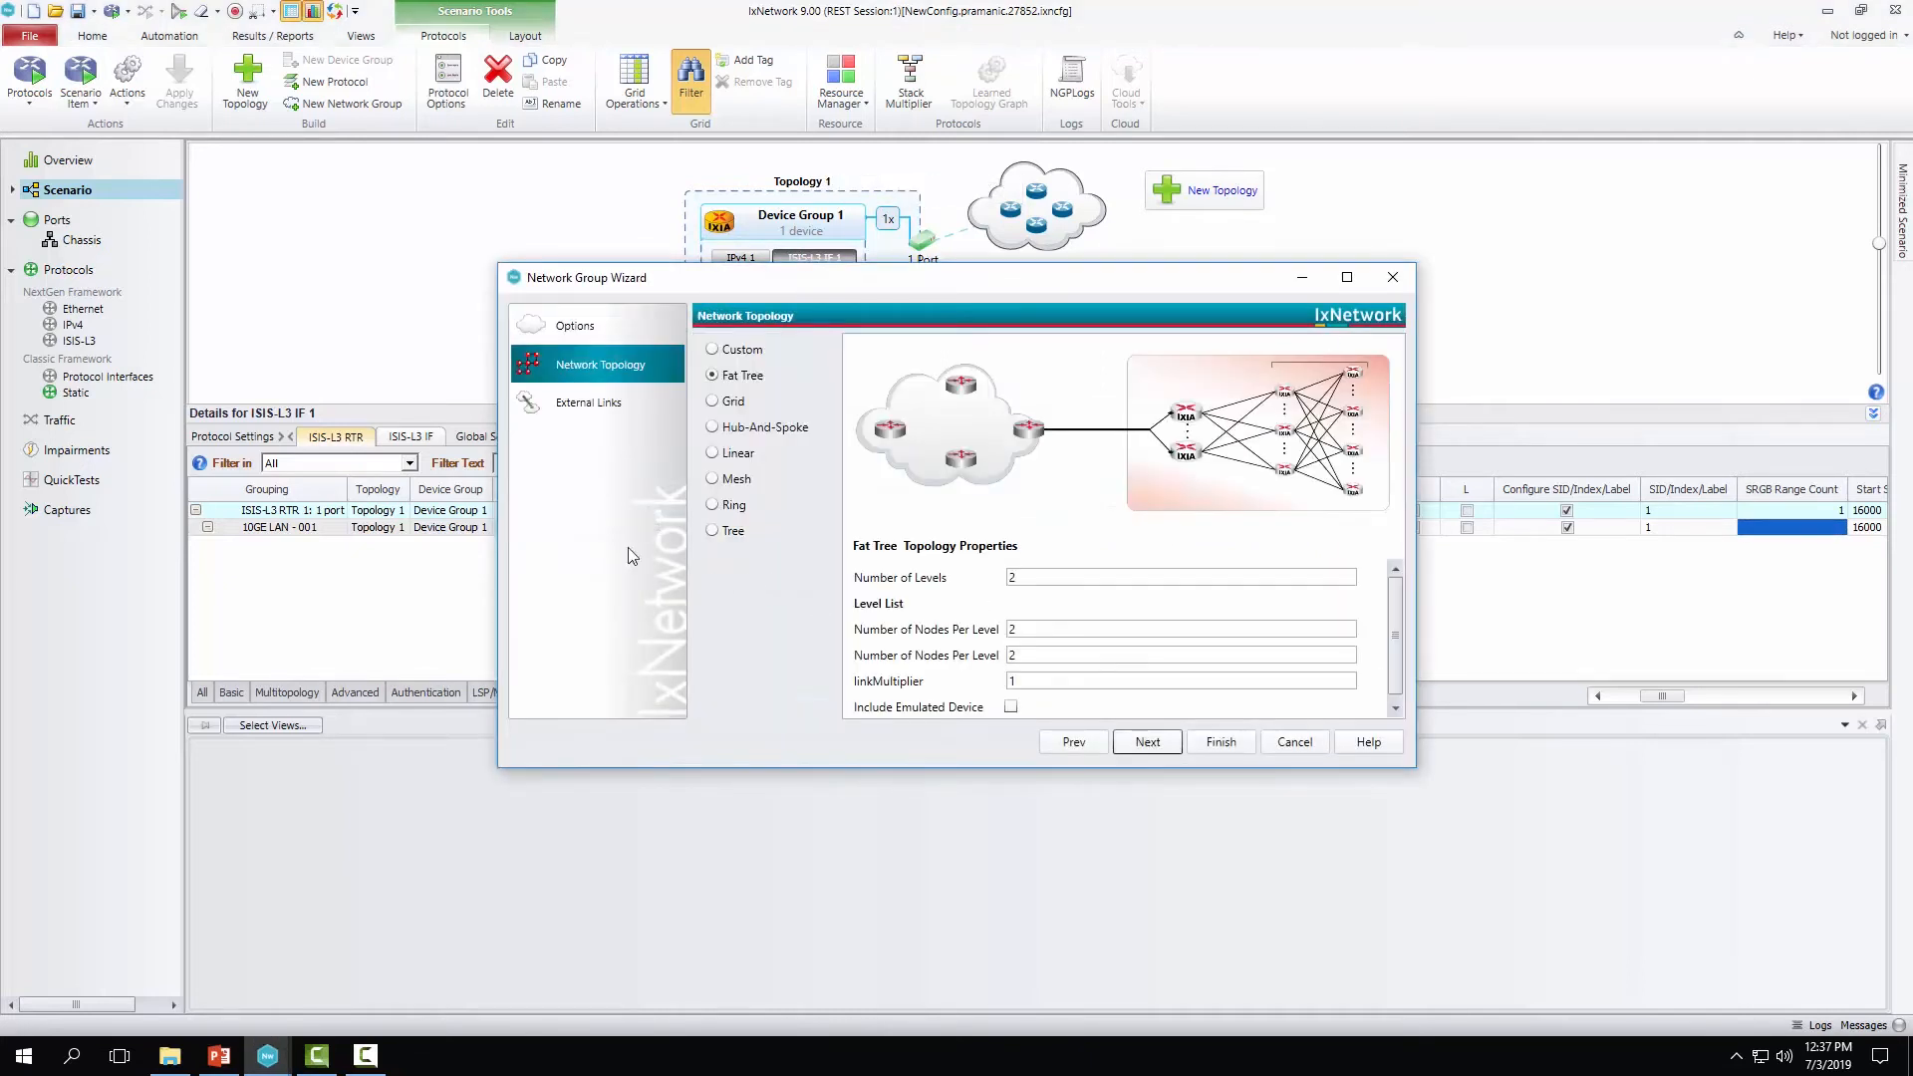
left_click(713, 453)
left_click(1038, 580)
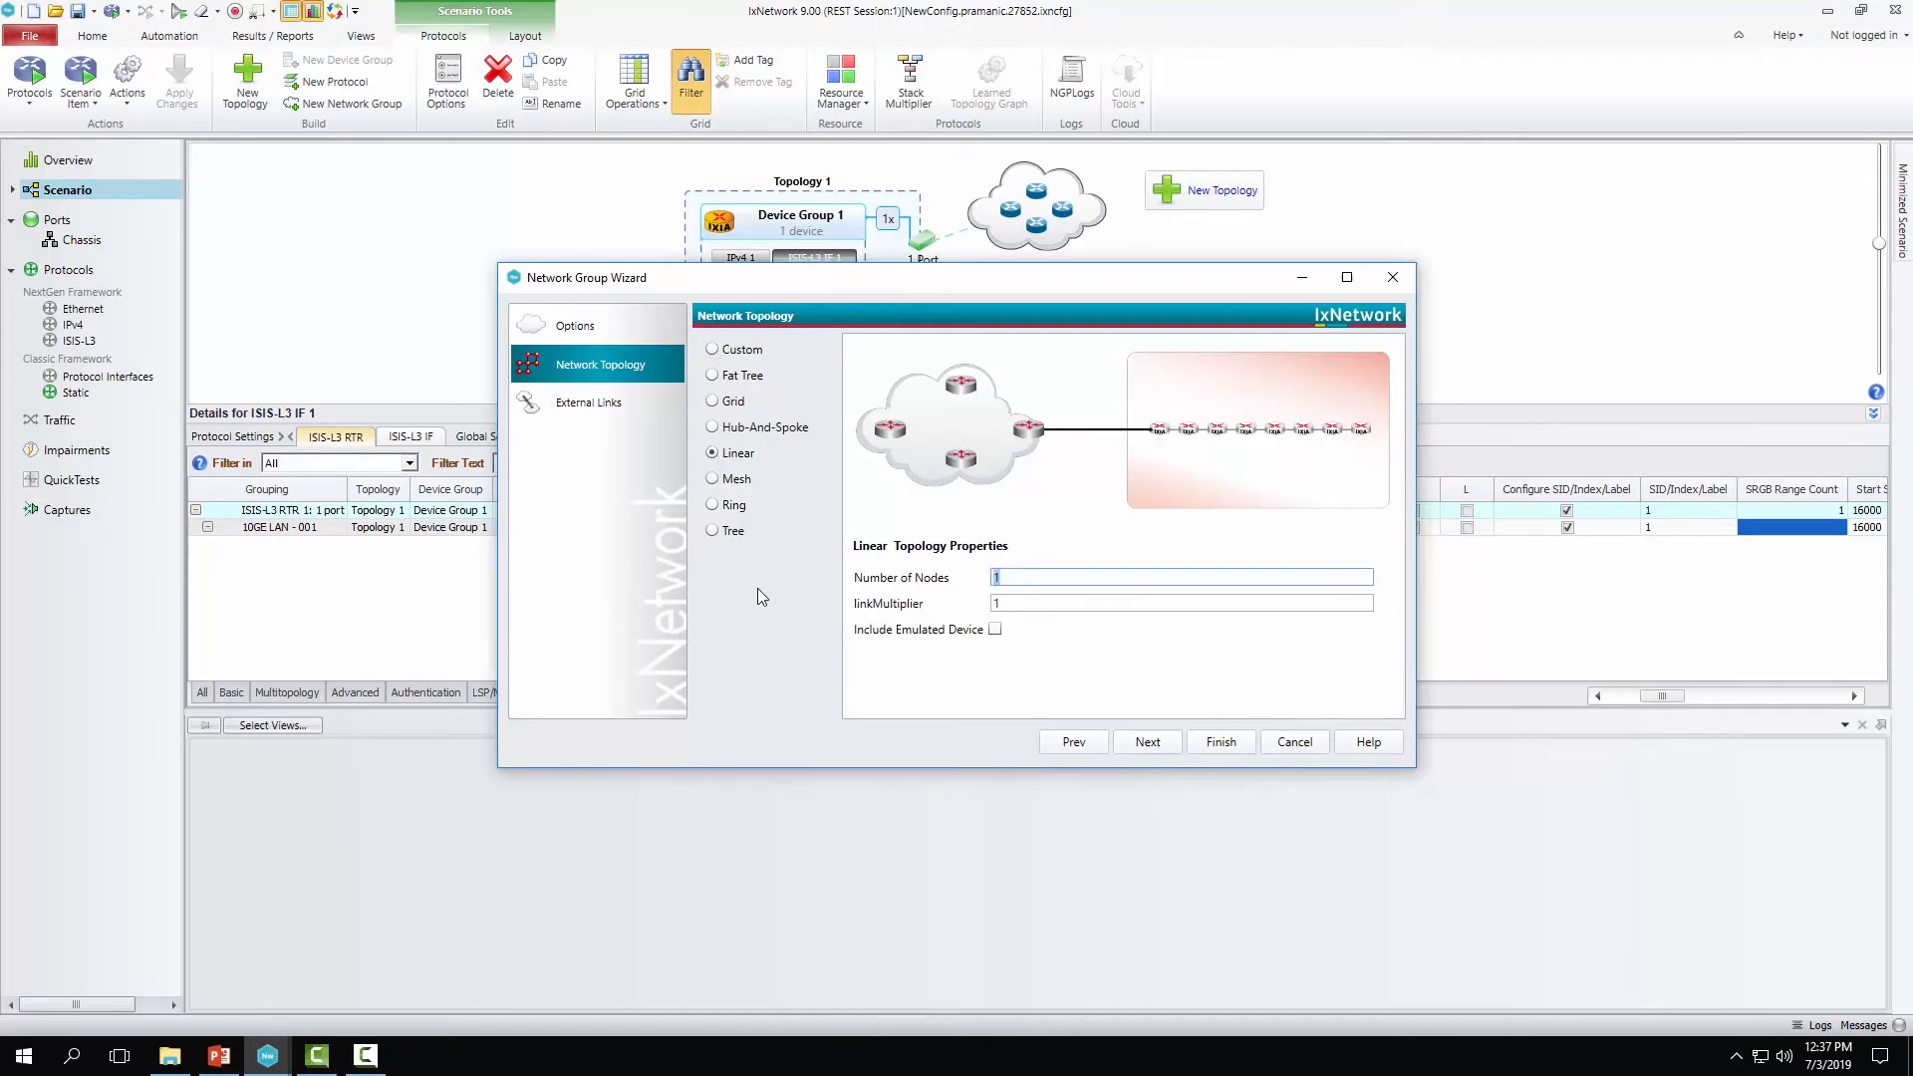
type("3")
left_click(1221, 742)
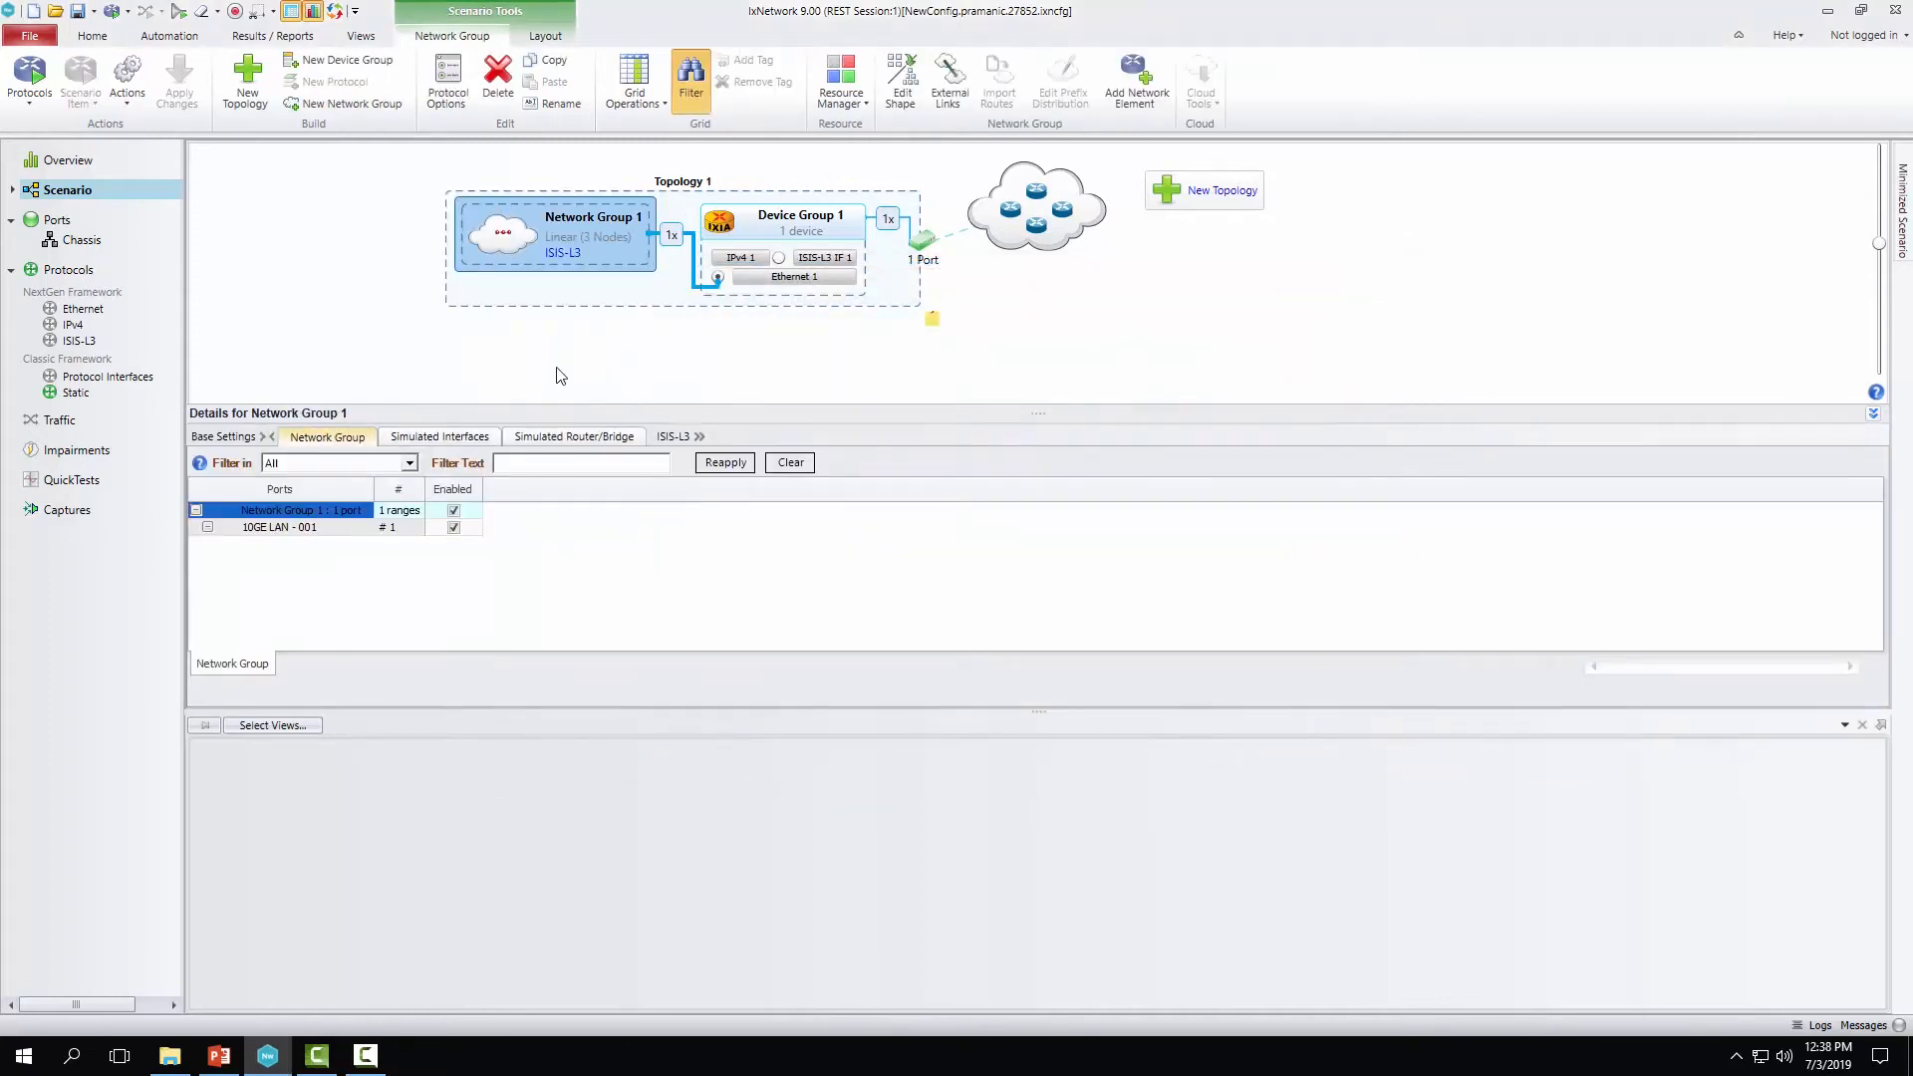
- Enable SR MPLS for the ISIS-L3 simulated bridge nodes of Network Group 1
left_click(603, 444)
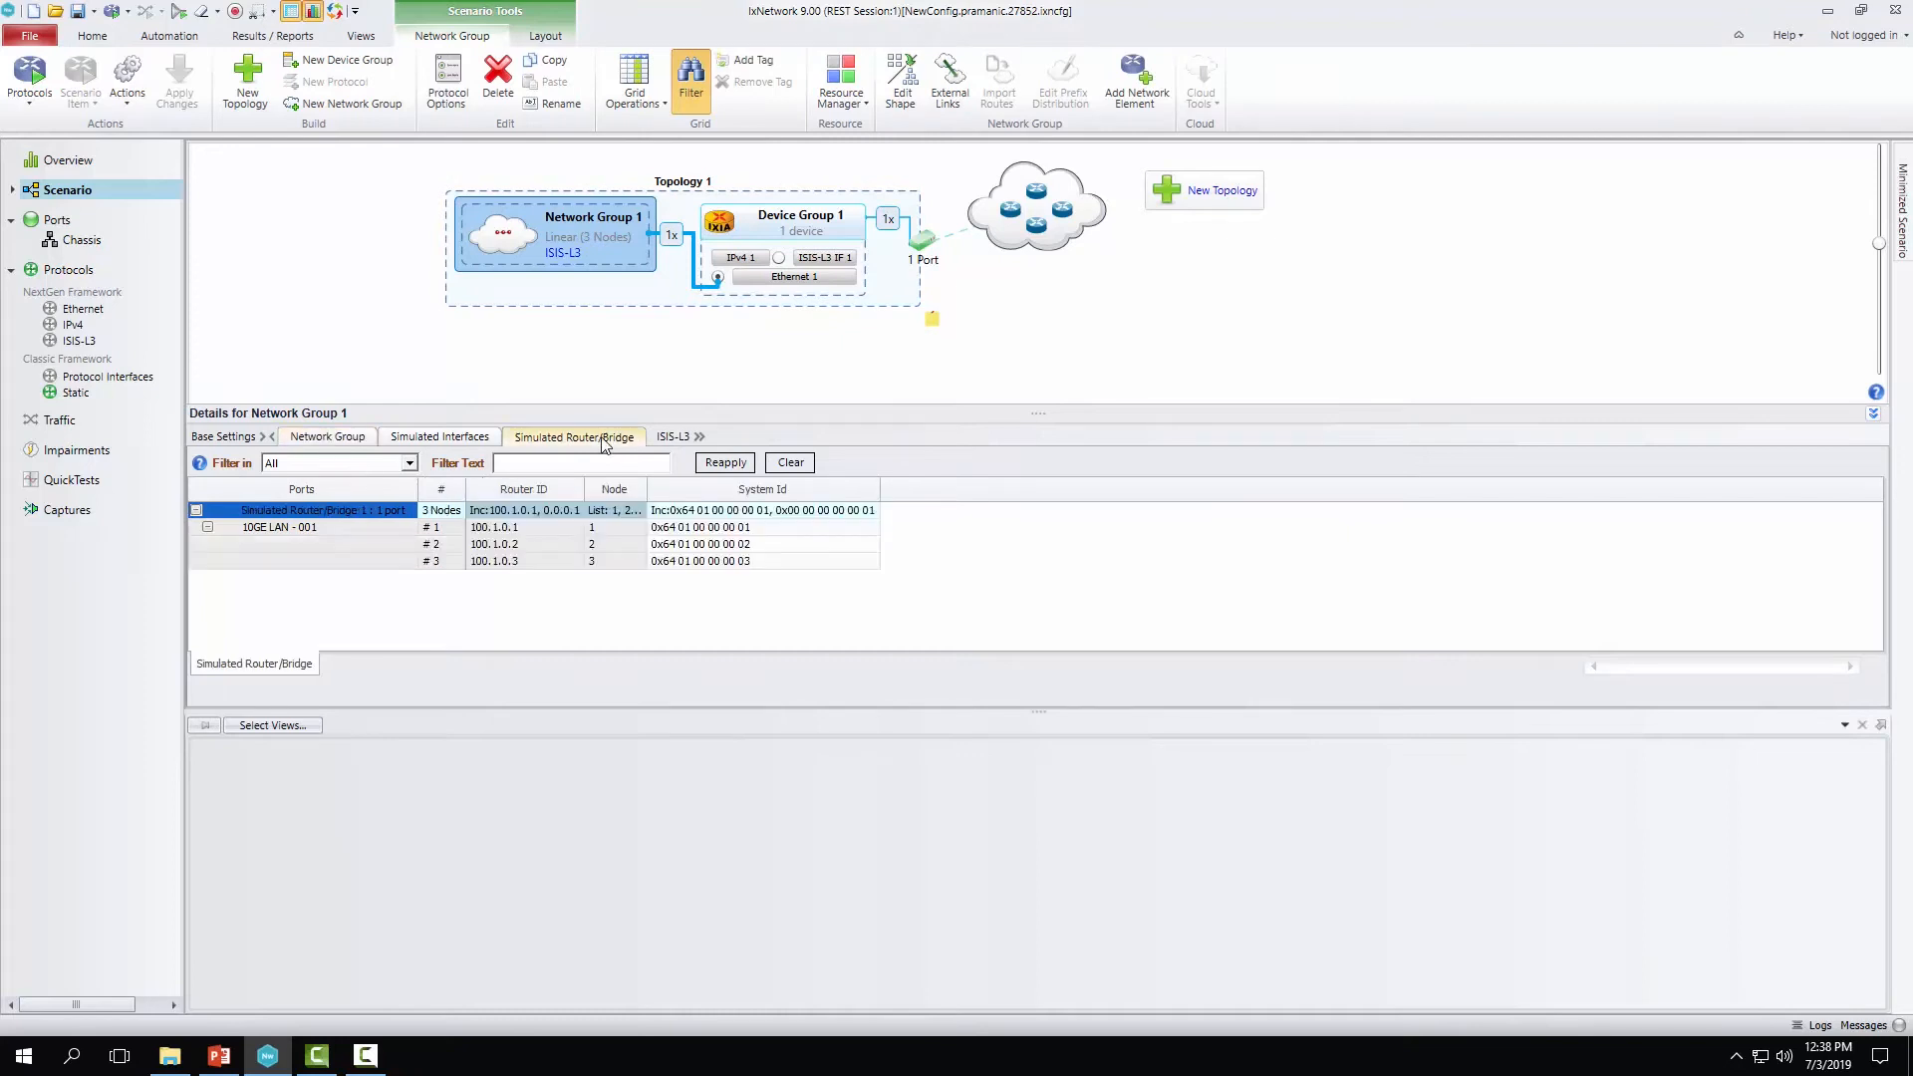
left_click(685, 439)
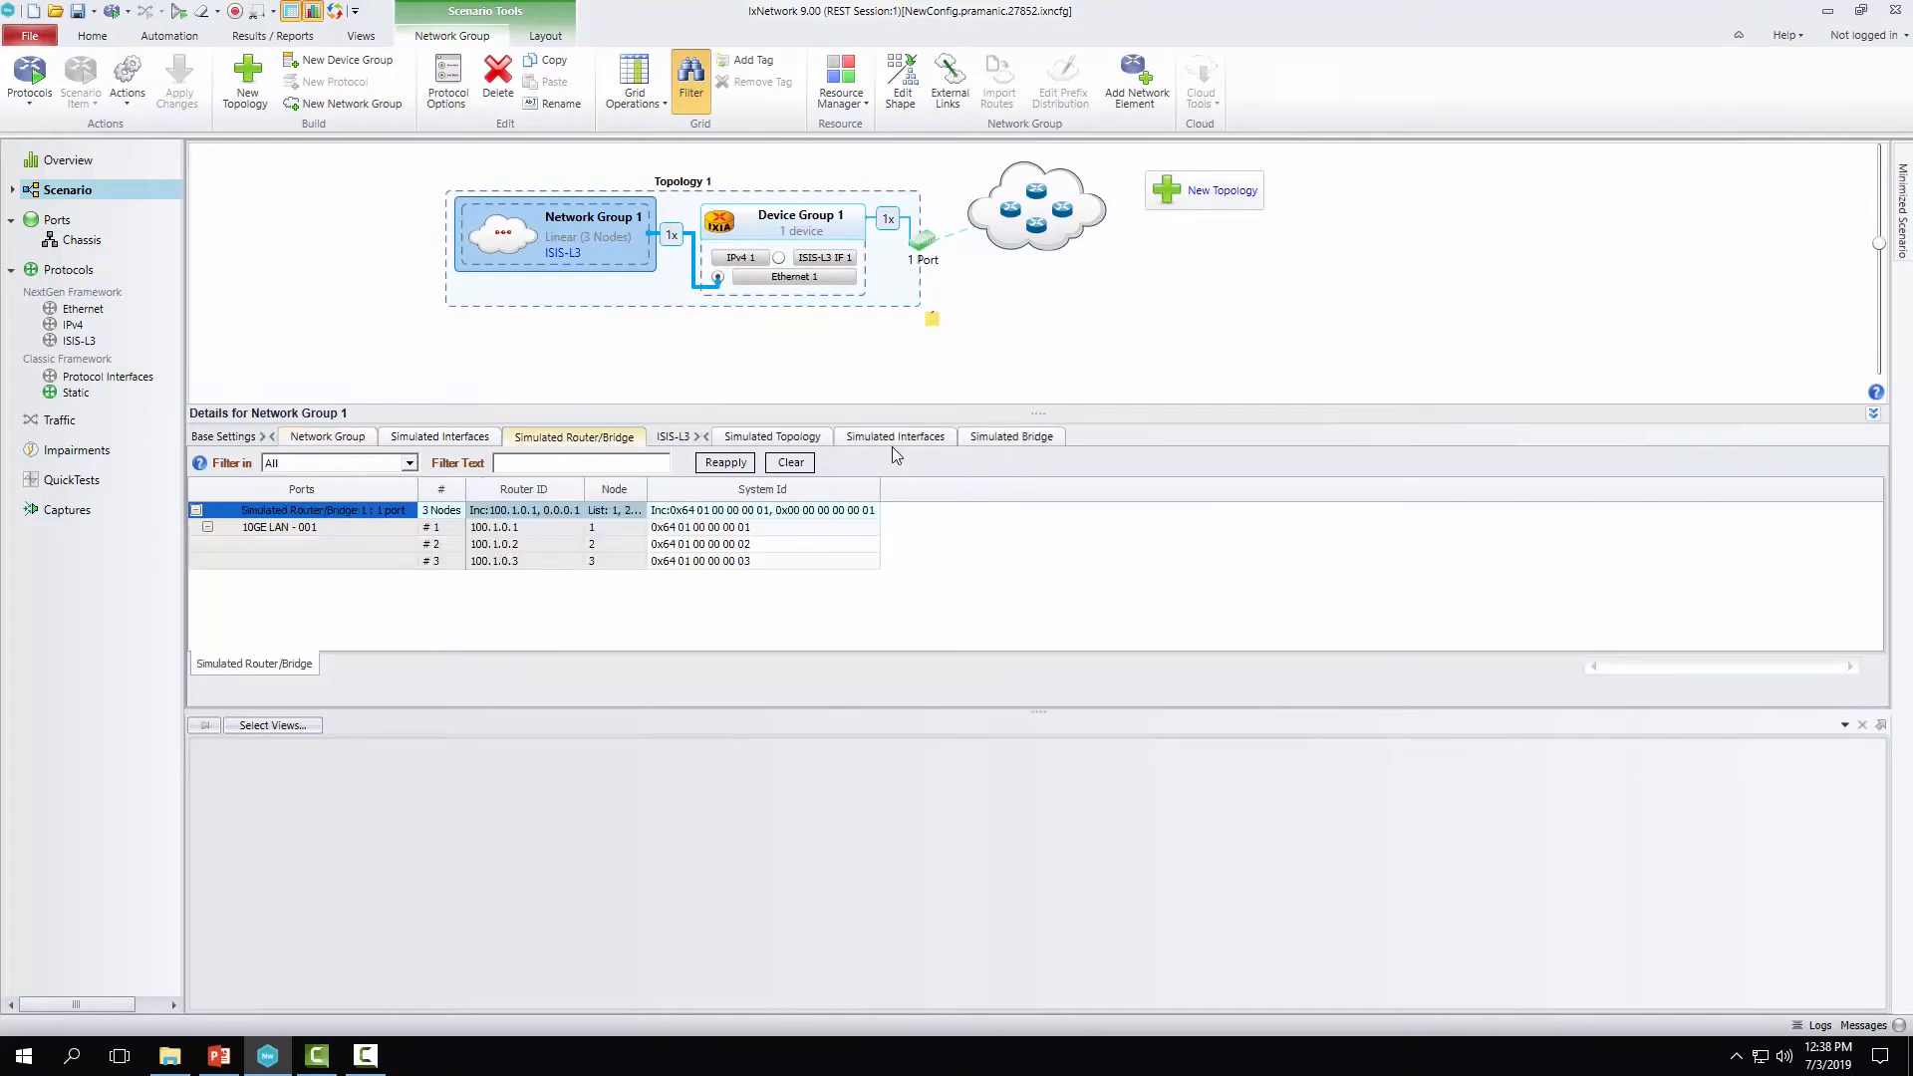
left_click(993, 440)
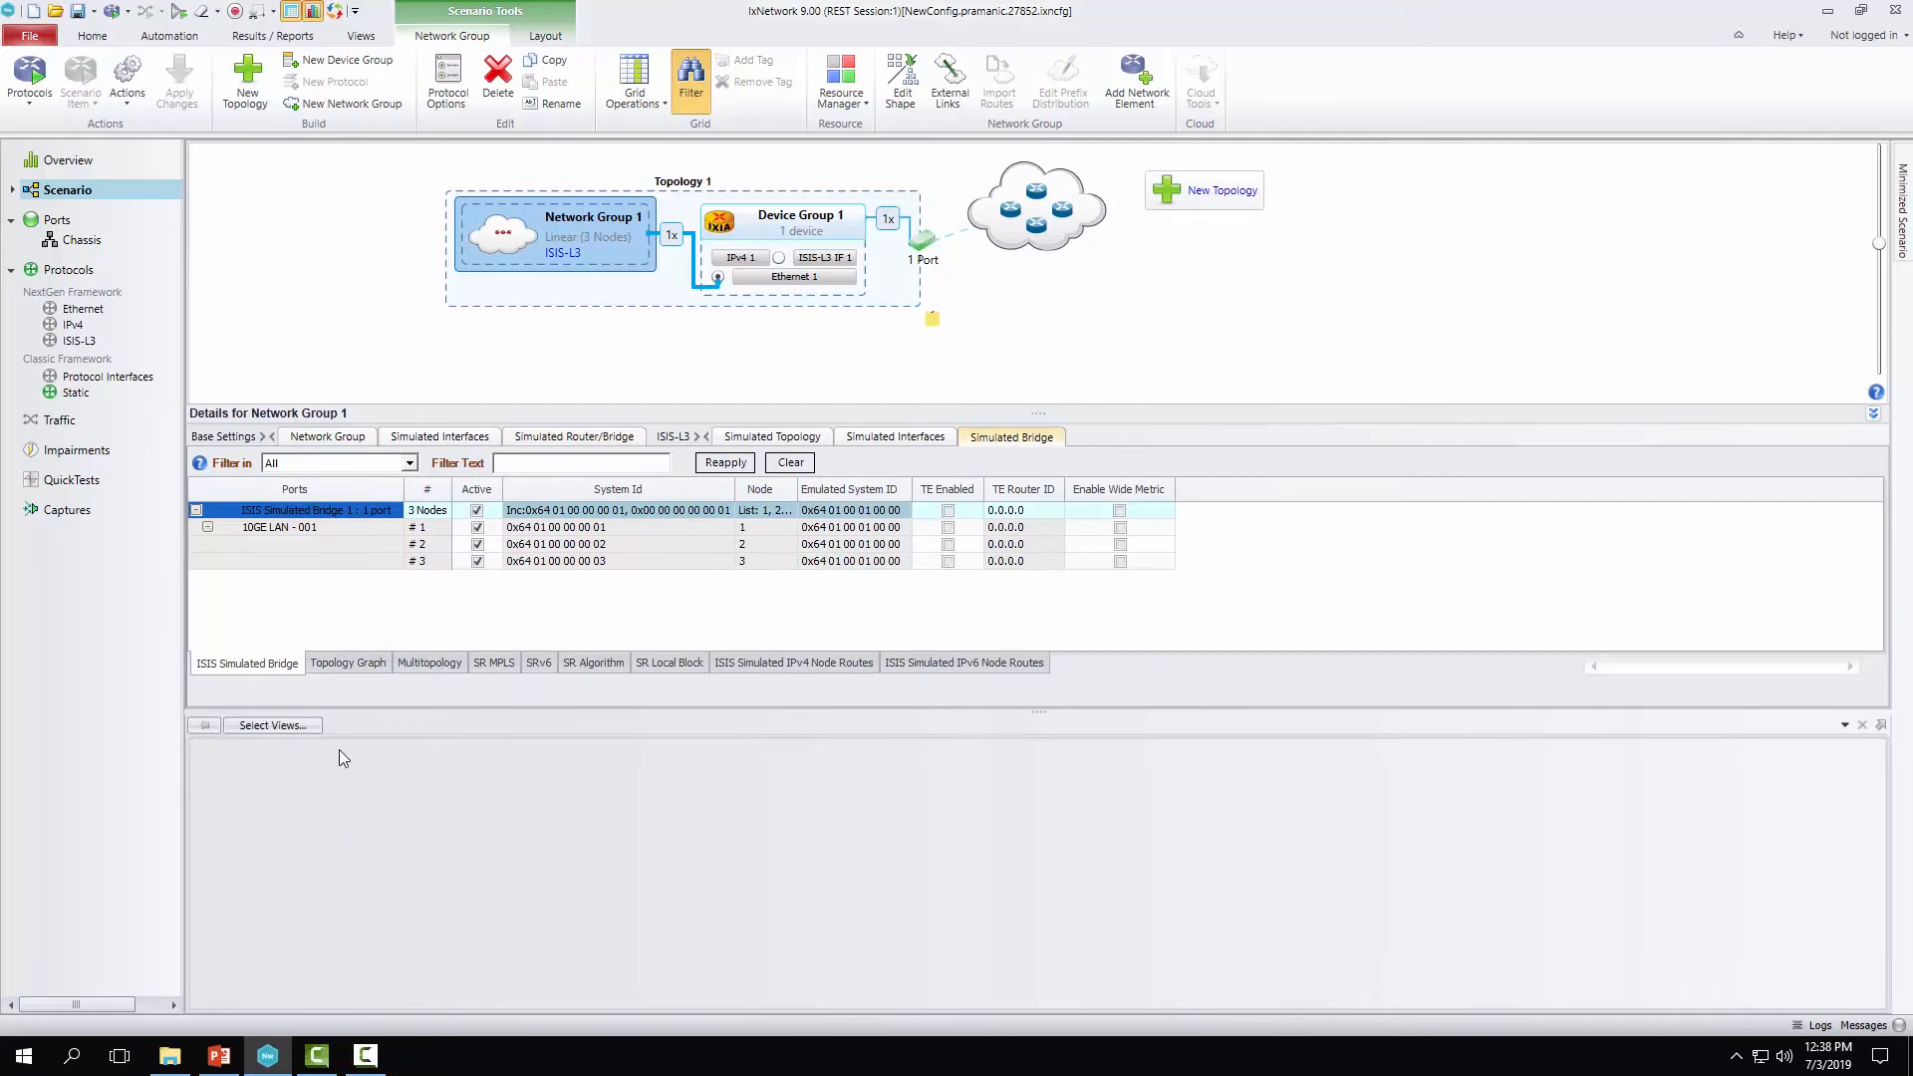
left_click(493, 663)
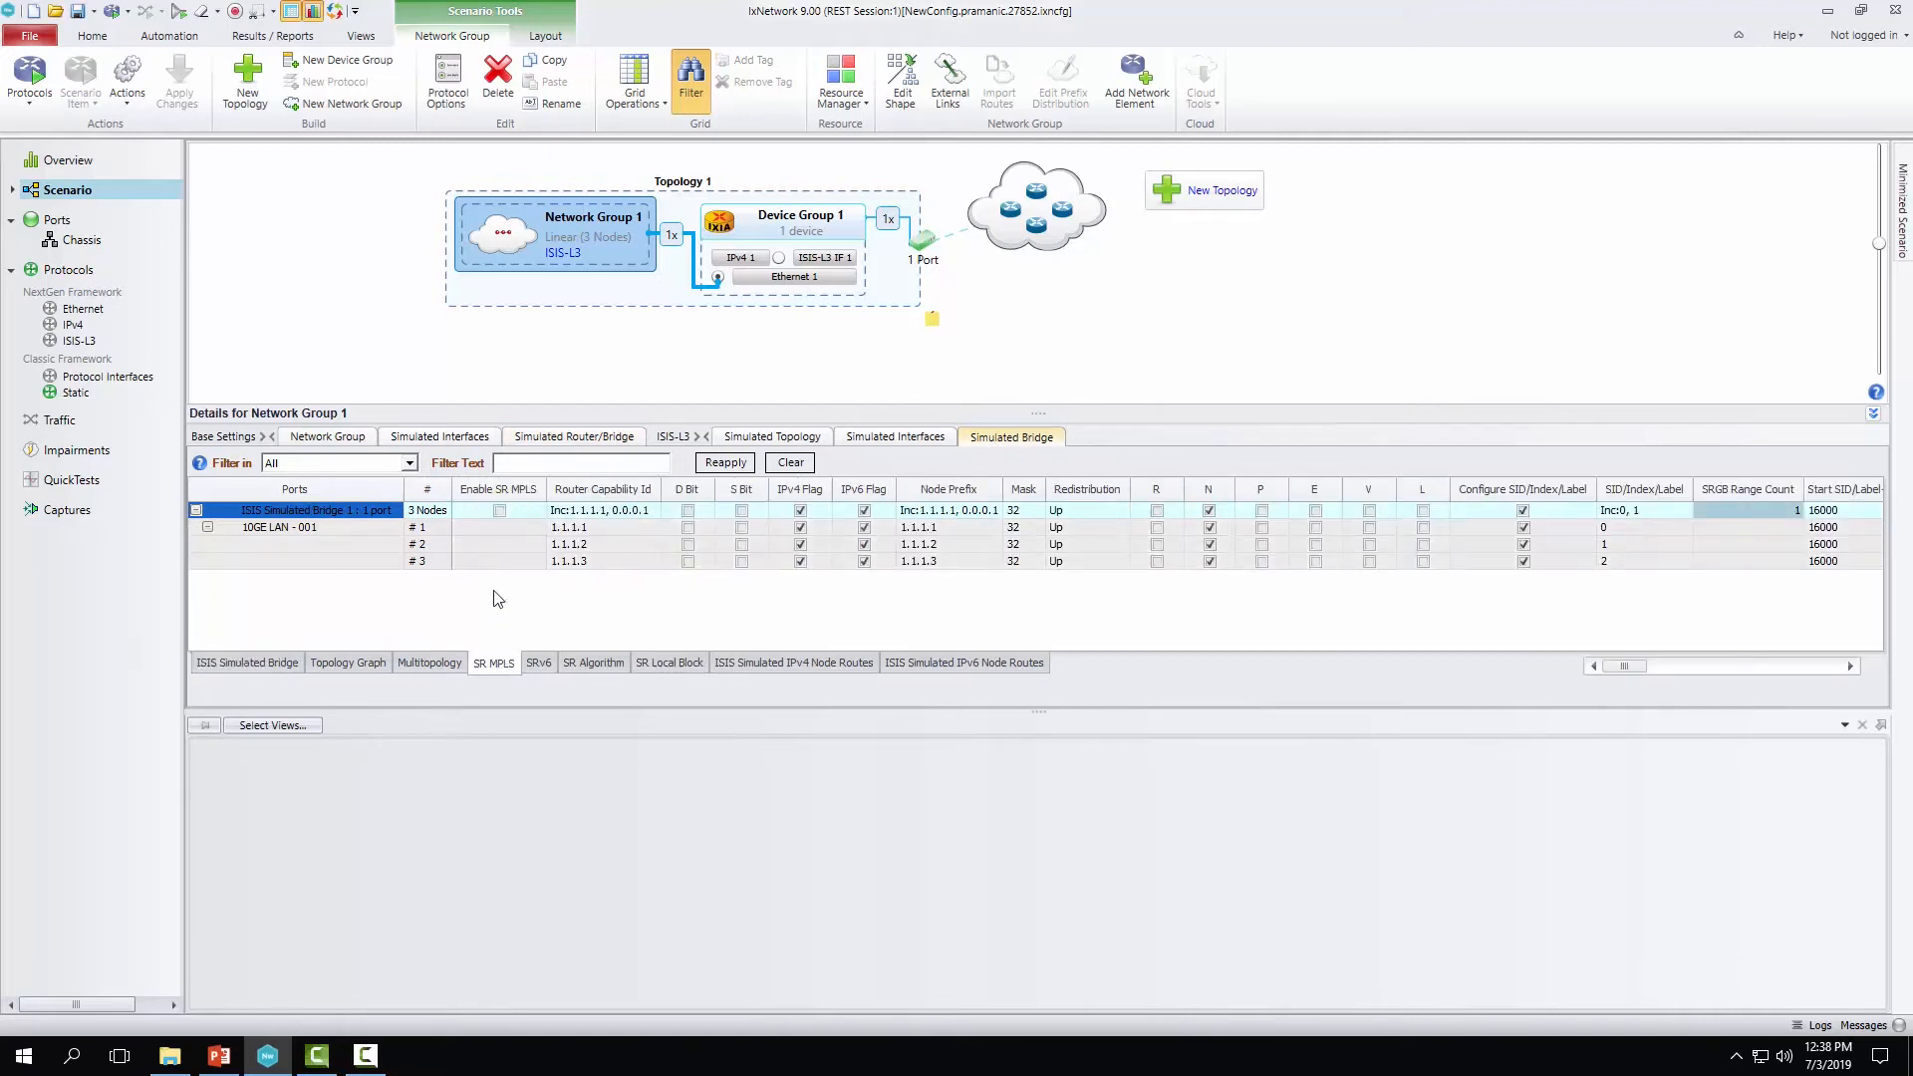
left_click(500, 512)
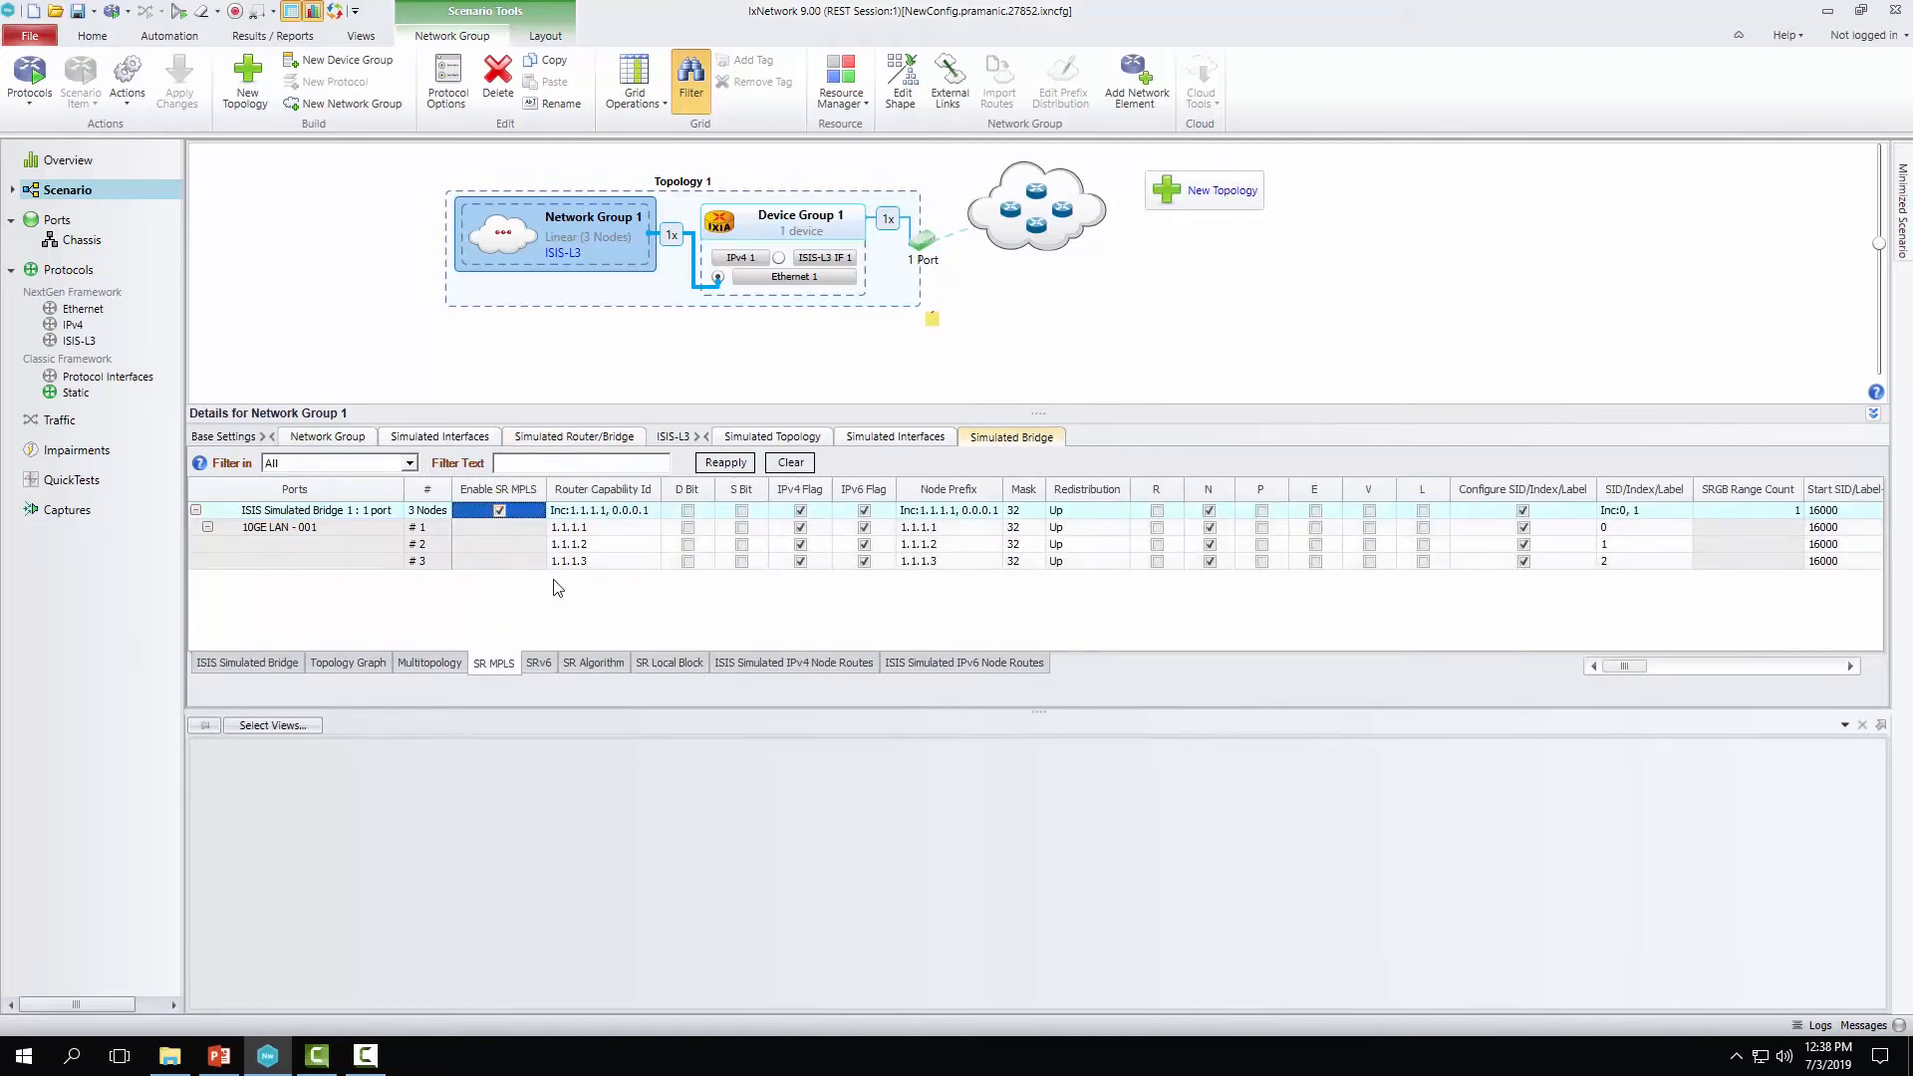
- Set the start value of both the Router Capability Id and Node Prefix increments for the simulated nodes to 1.1.1.2
left_click(653, 510)
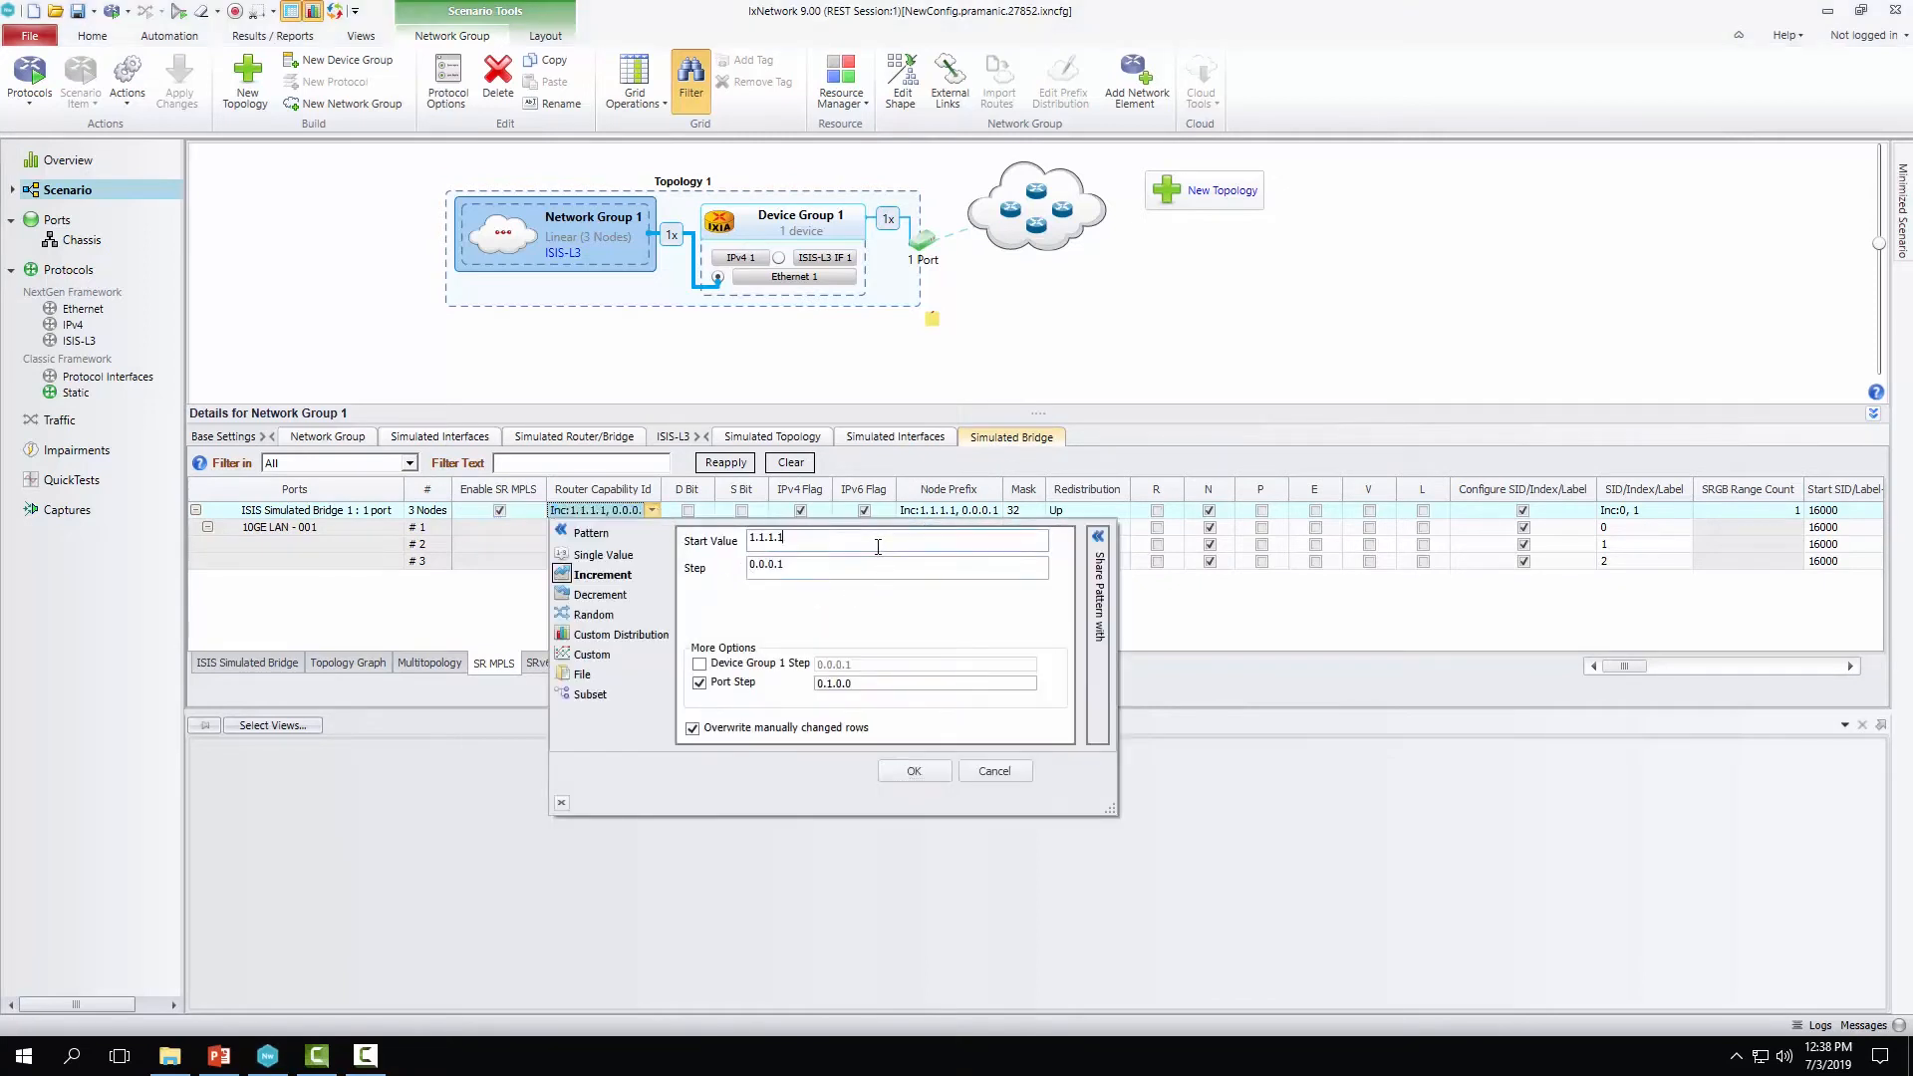
key("BackSpace")
type("2")
key("Return")
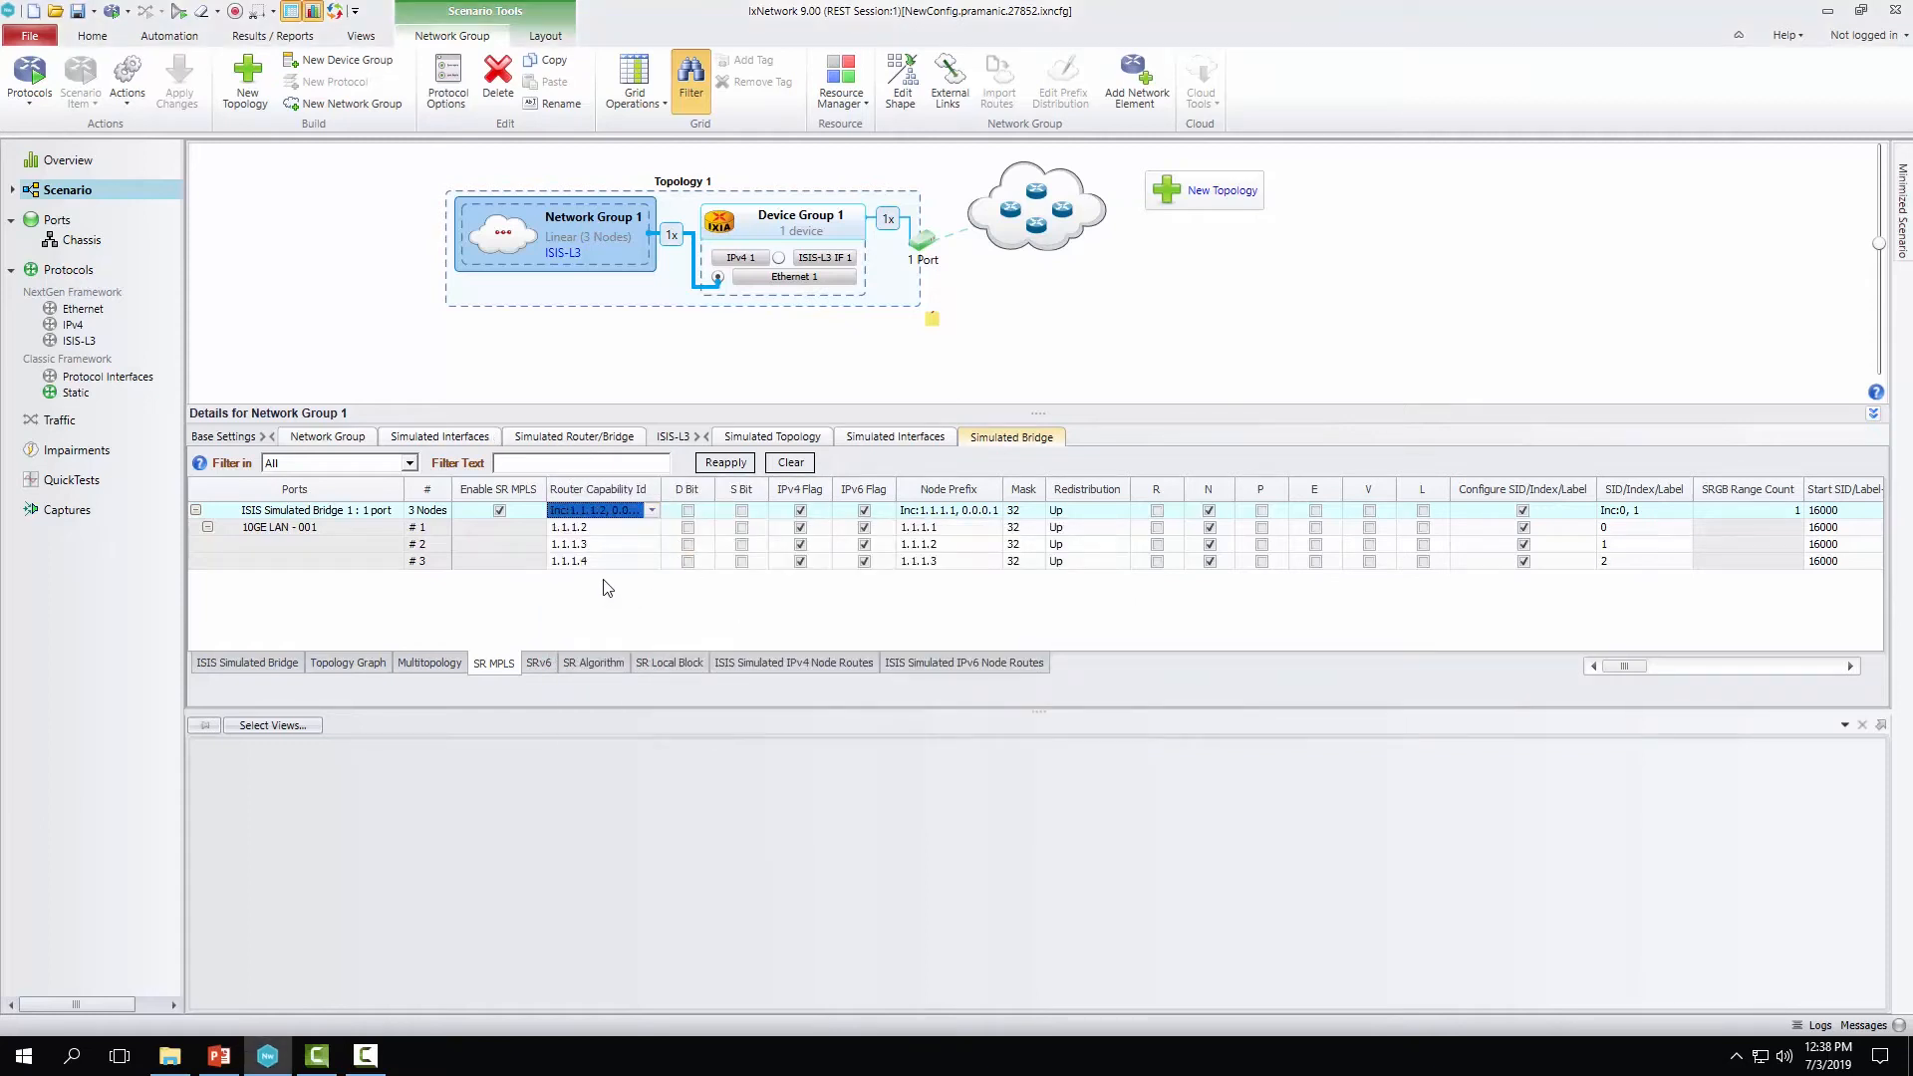
mouse_move(822, 239)
left_click(999, 512)
left_click(994, 510)
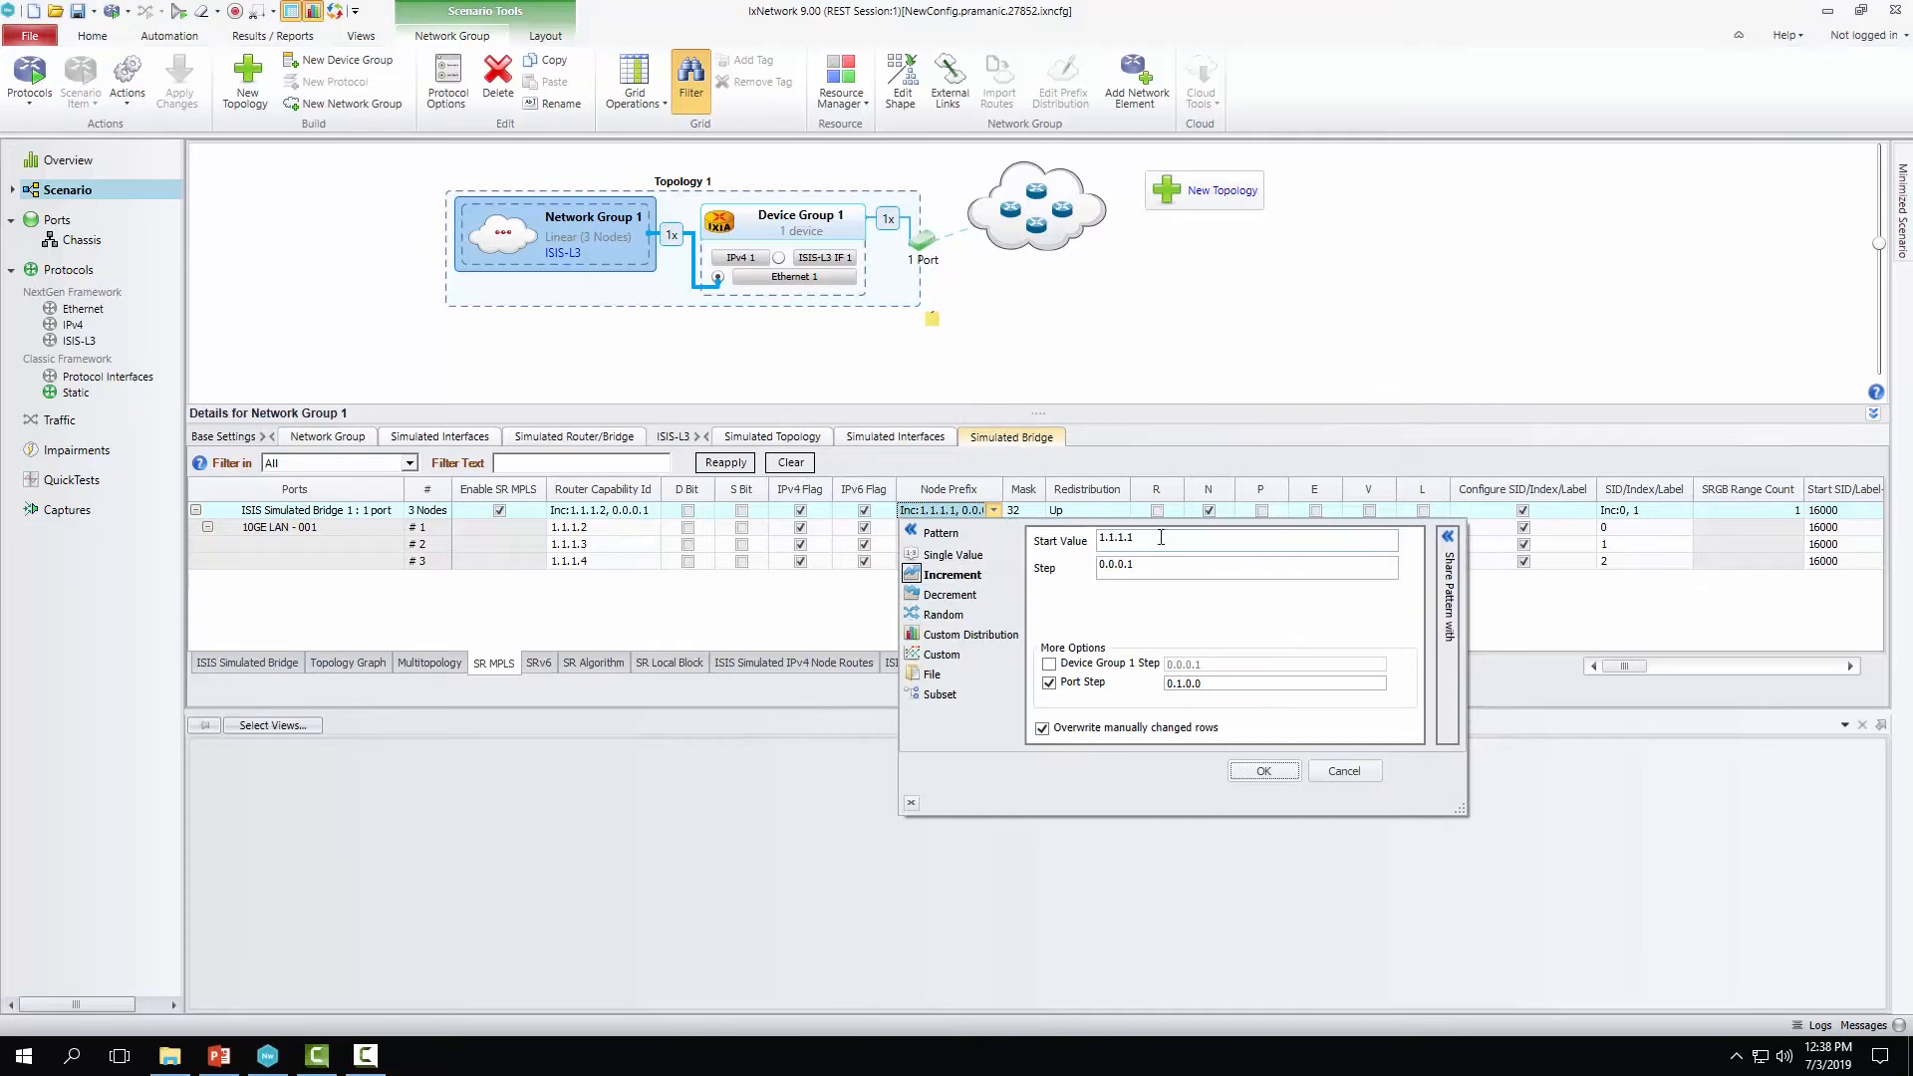
key("Return")
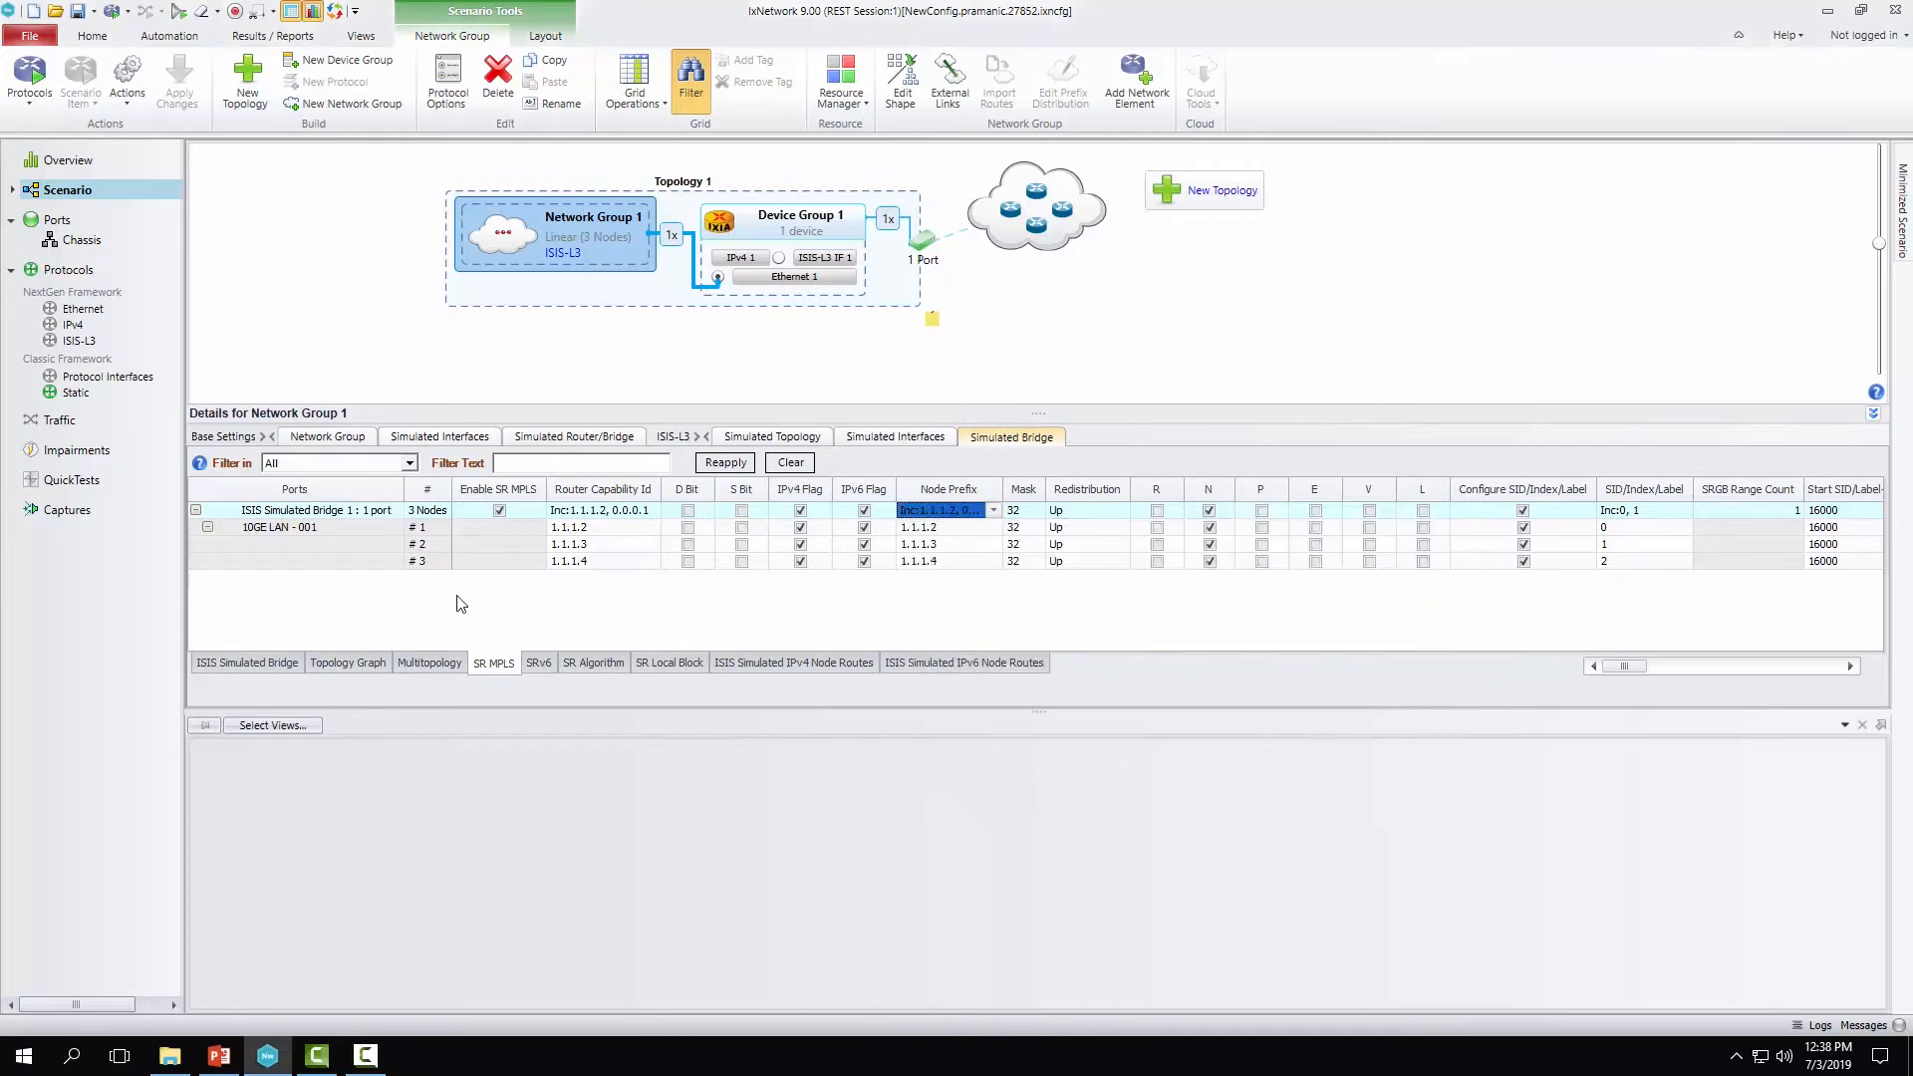
- Set the simulated nodes' SID/Index/Label increment to start at 2 with step 1
left_click(1688, 508)
left_click(1684, 509)
left_click_drag(1560, 539, 1489, 545)
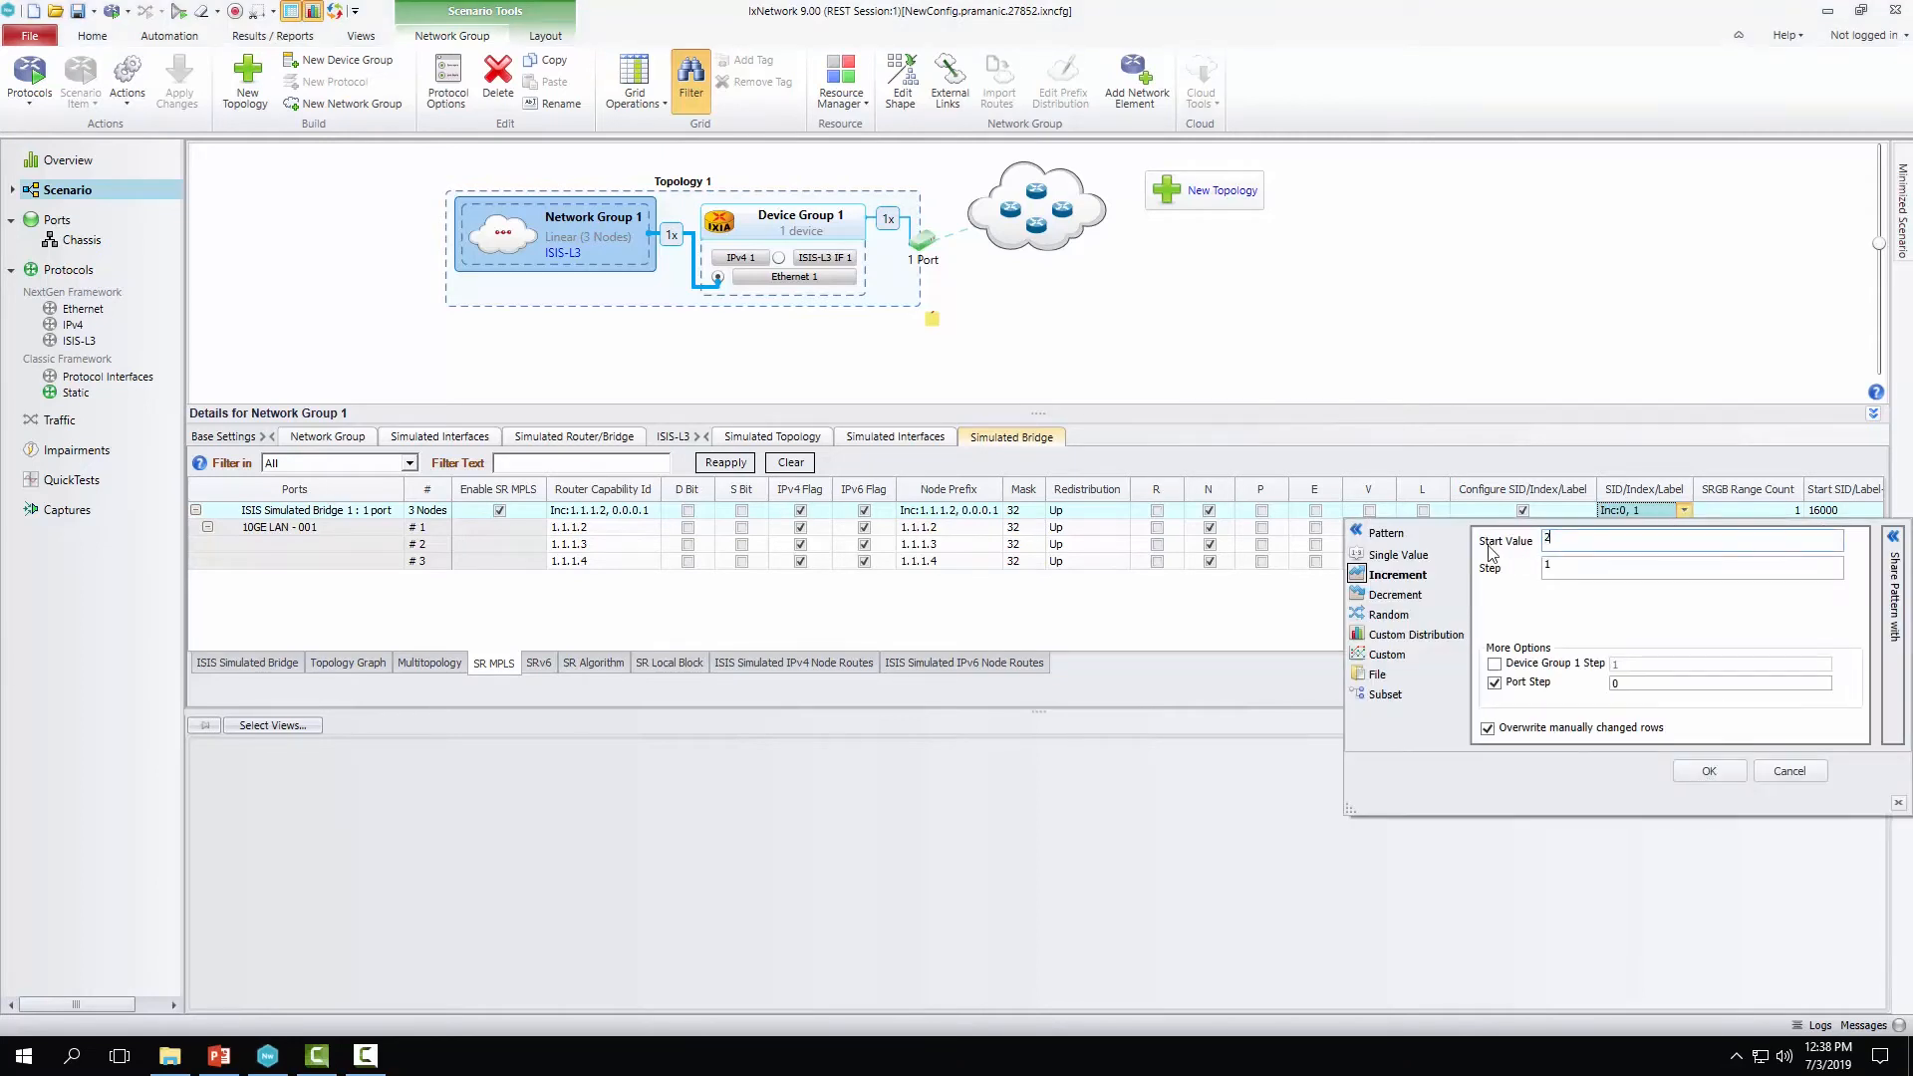
left_click(1704, 775)
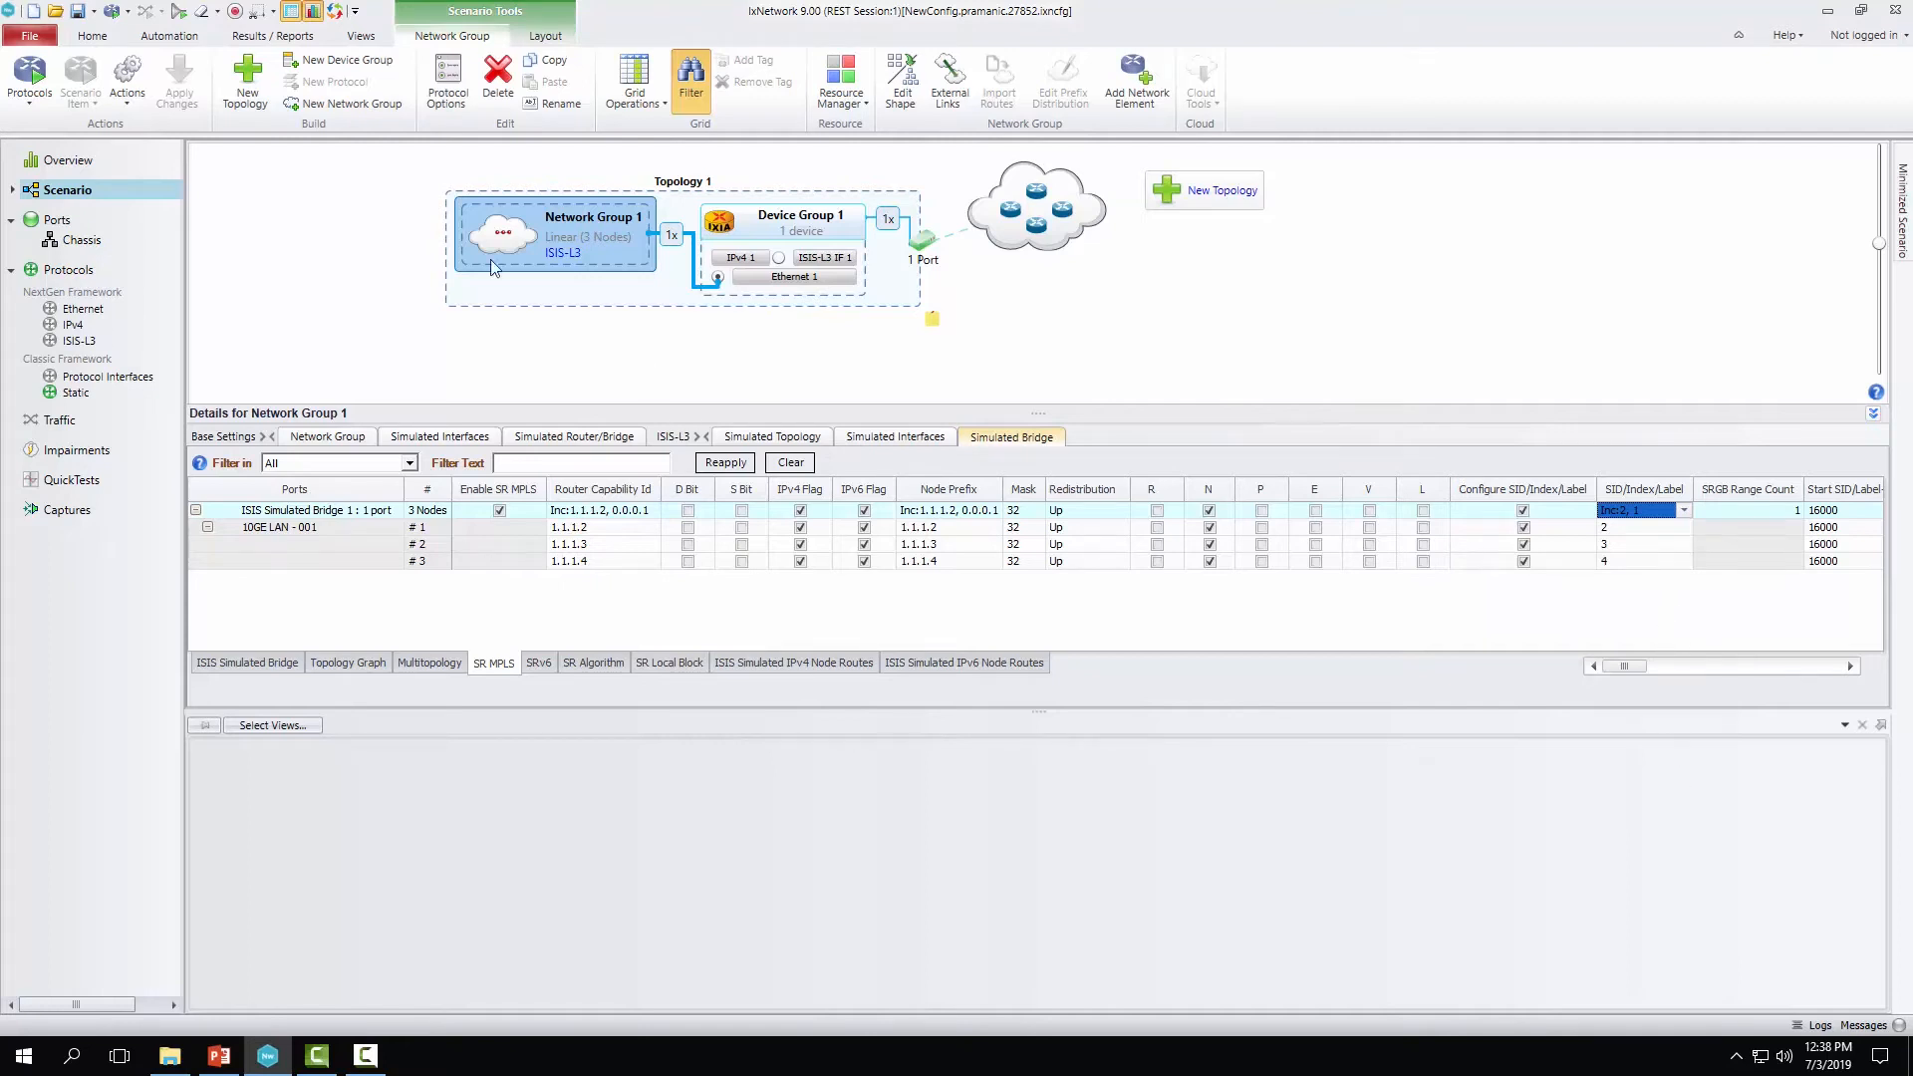
- Add a device group with the MPLSOAM protocol behind Network Group 1
mouse_move(558, 213)
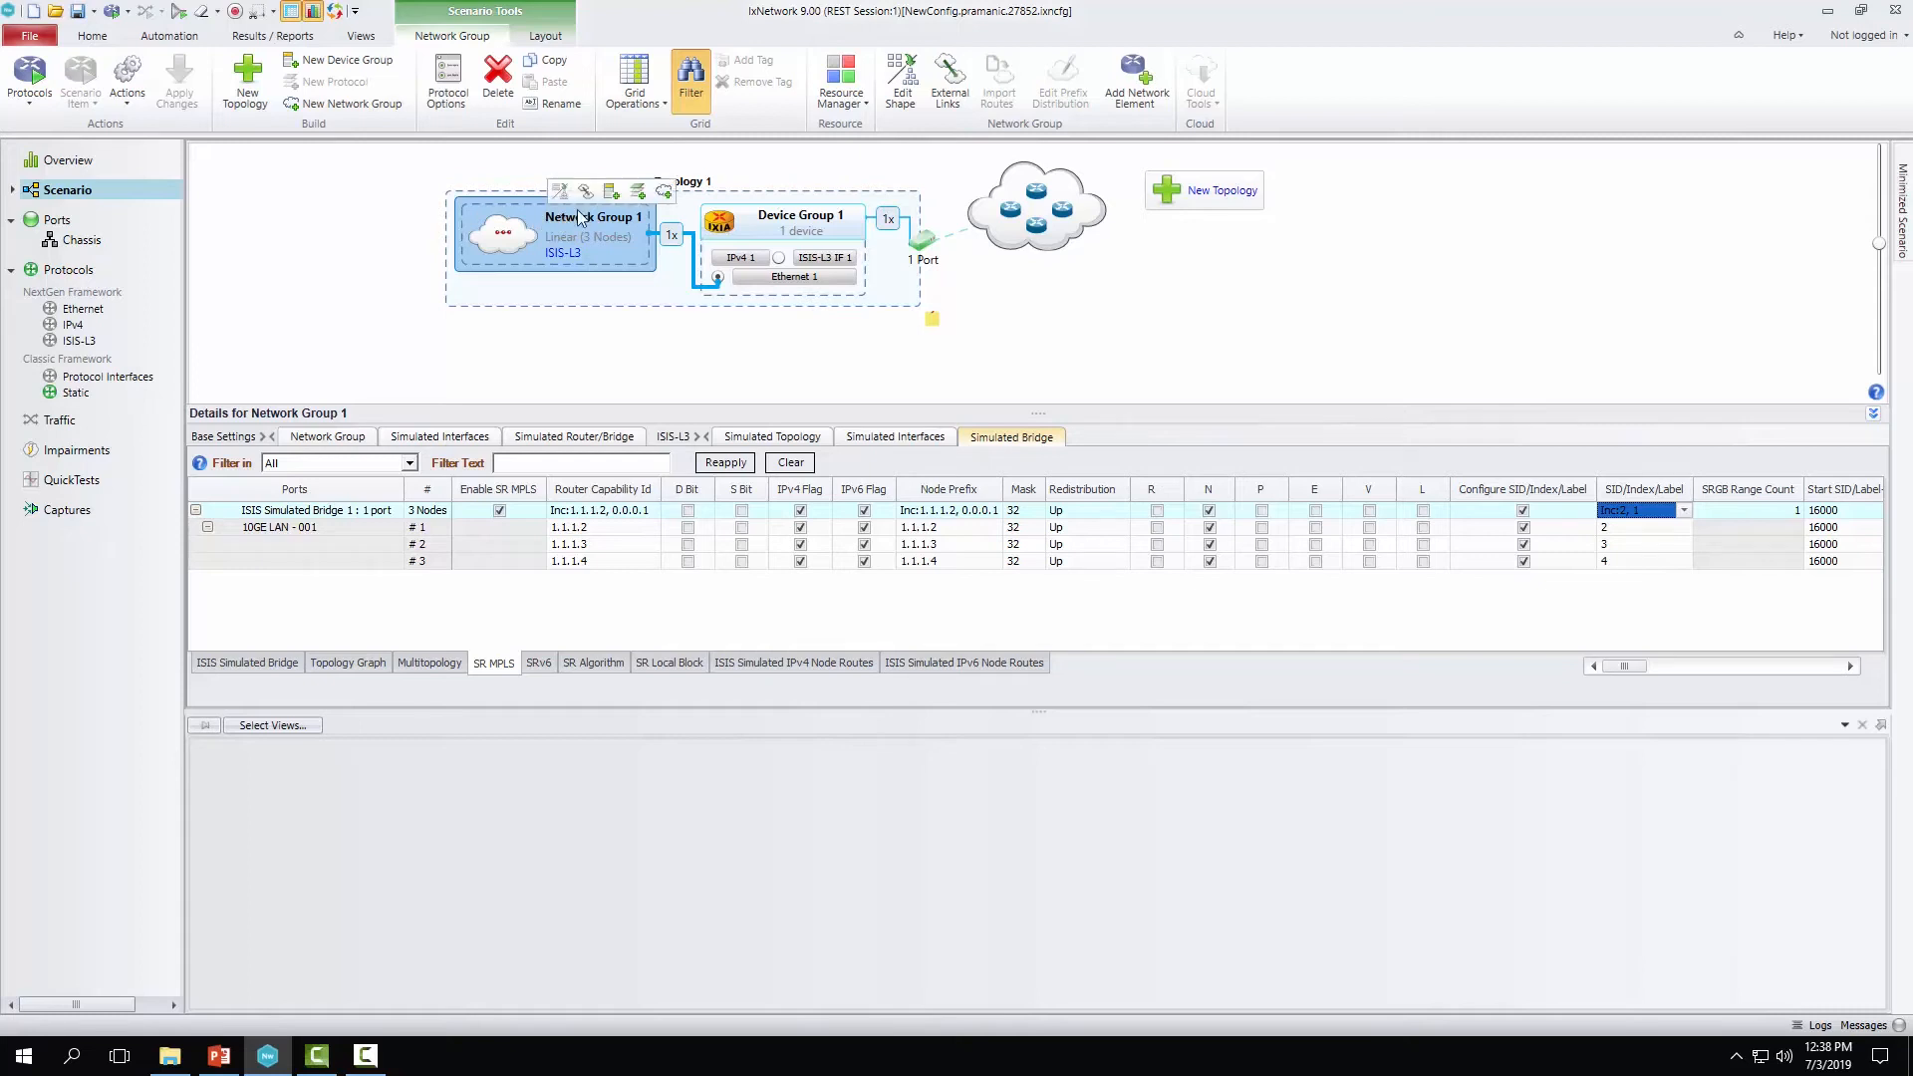
left_click(612, 193)
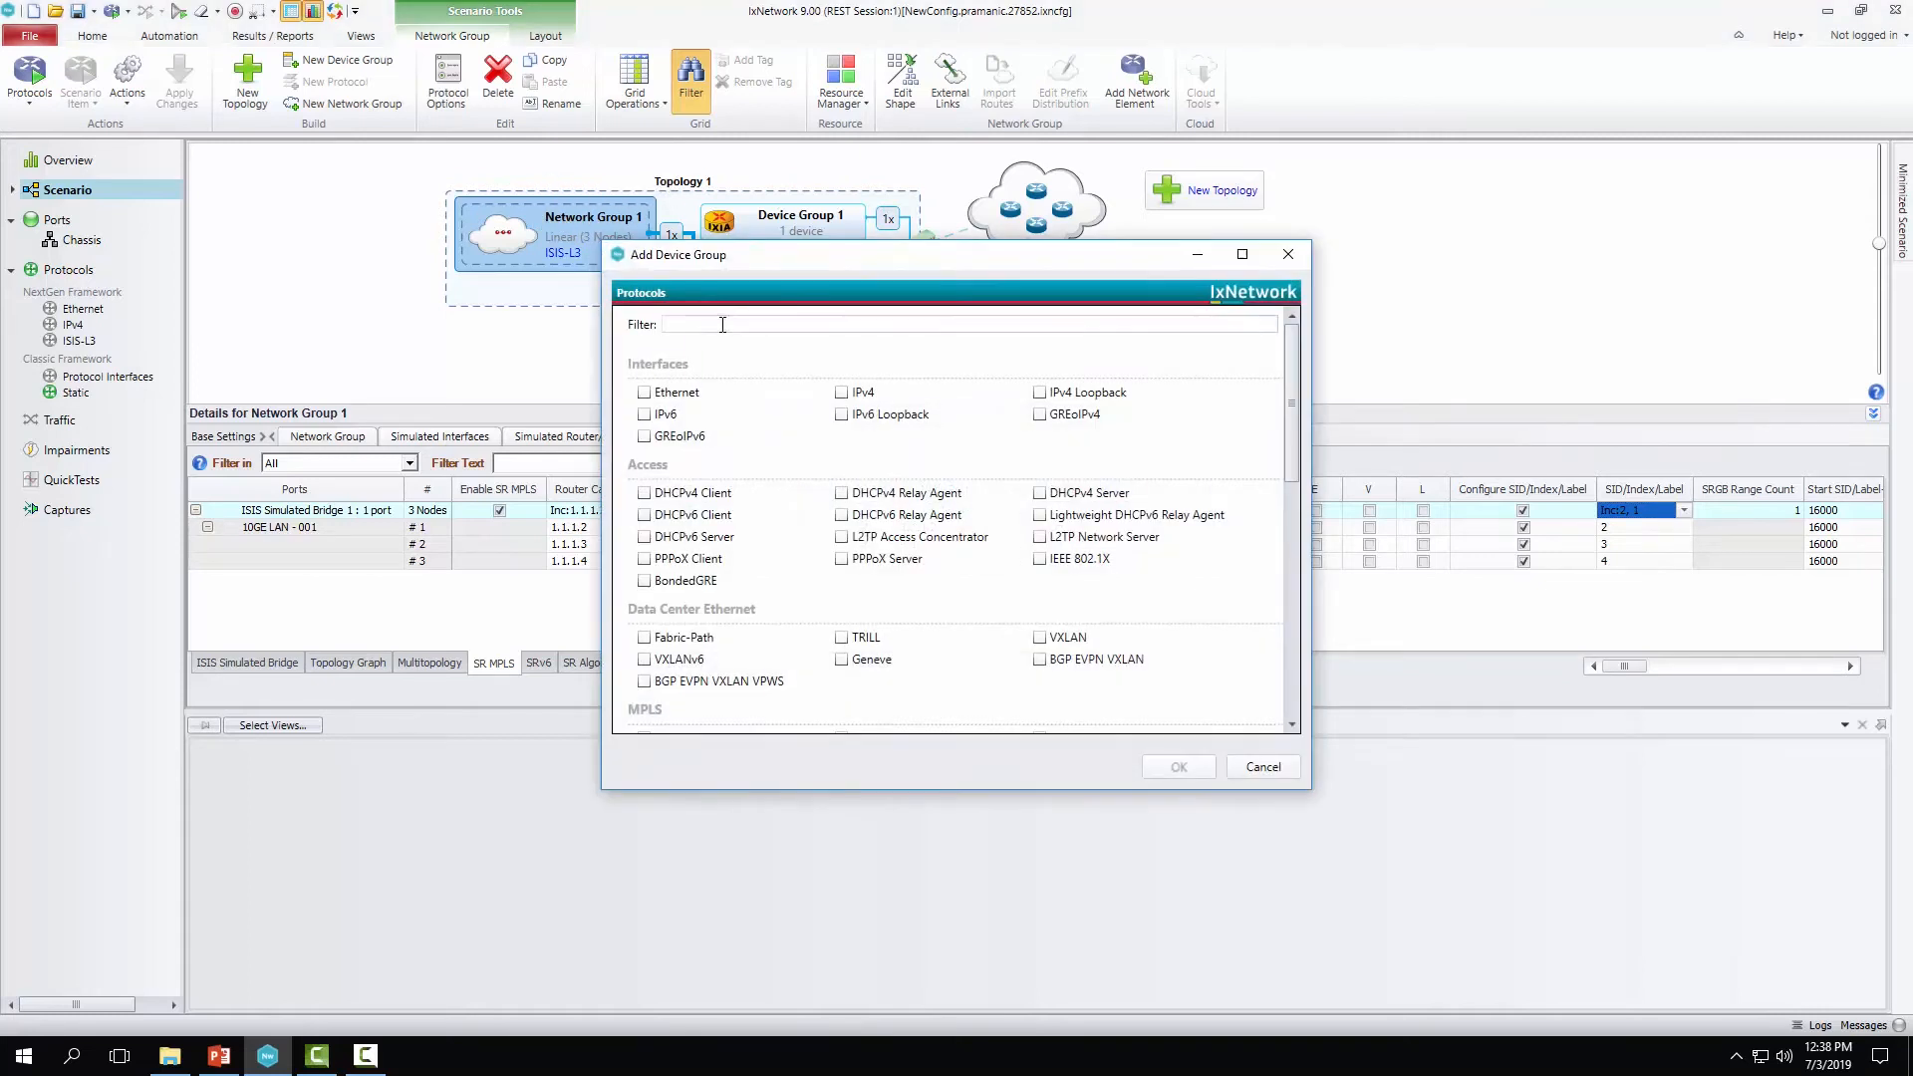
type("MPLS")
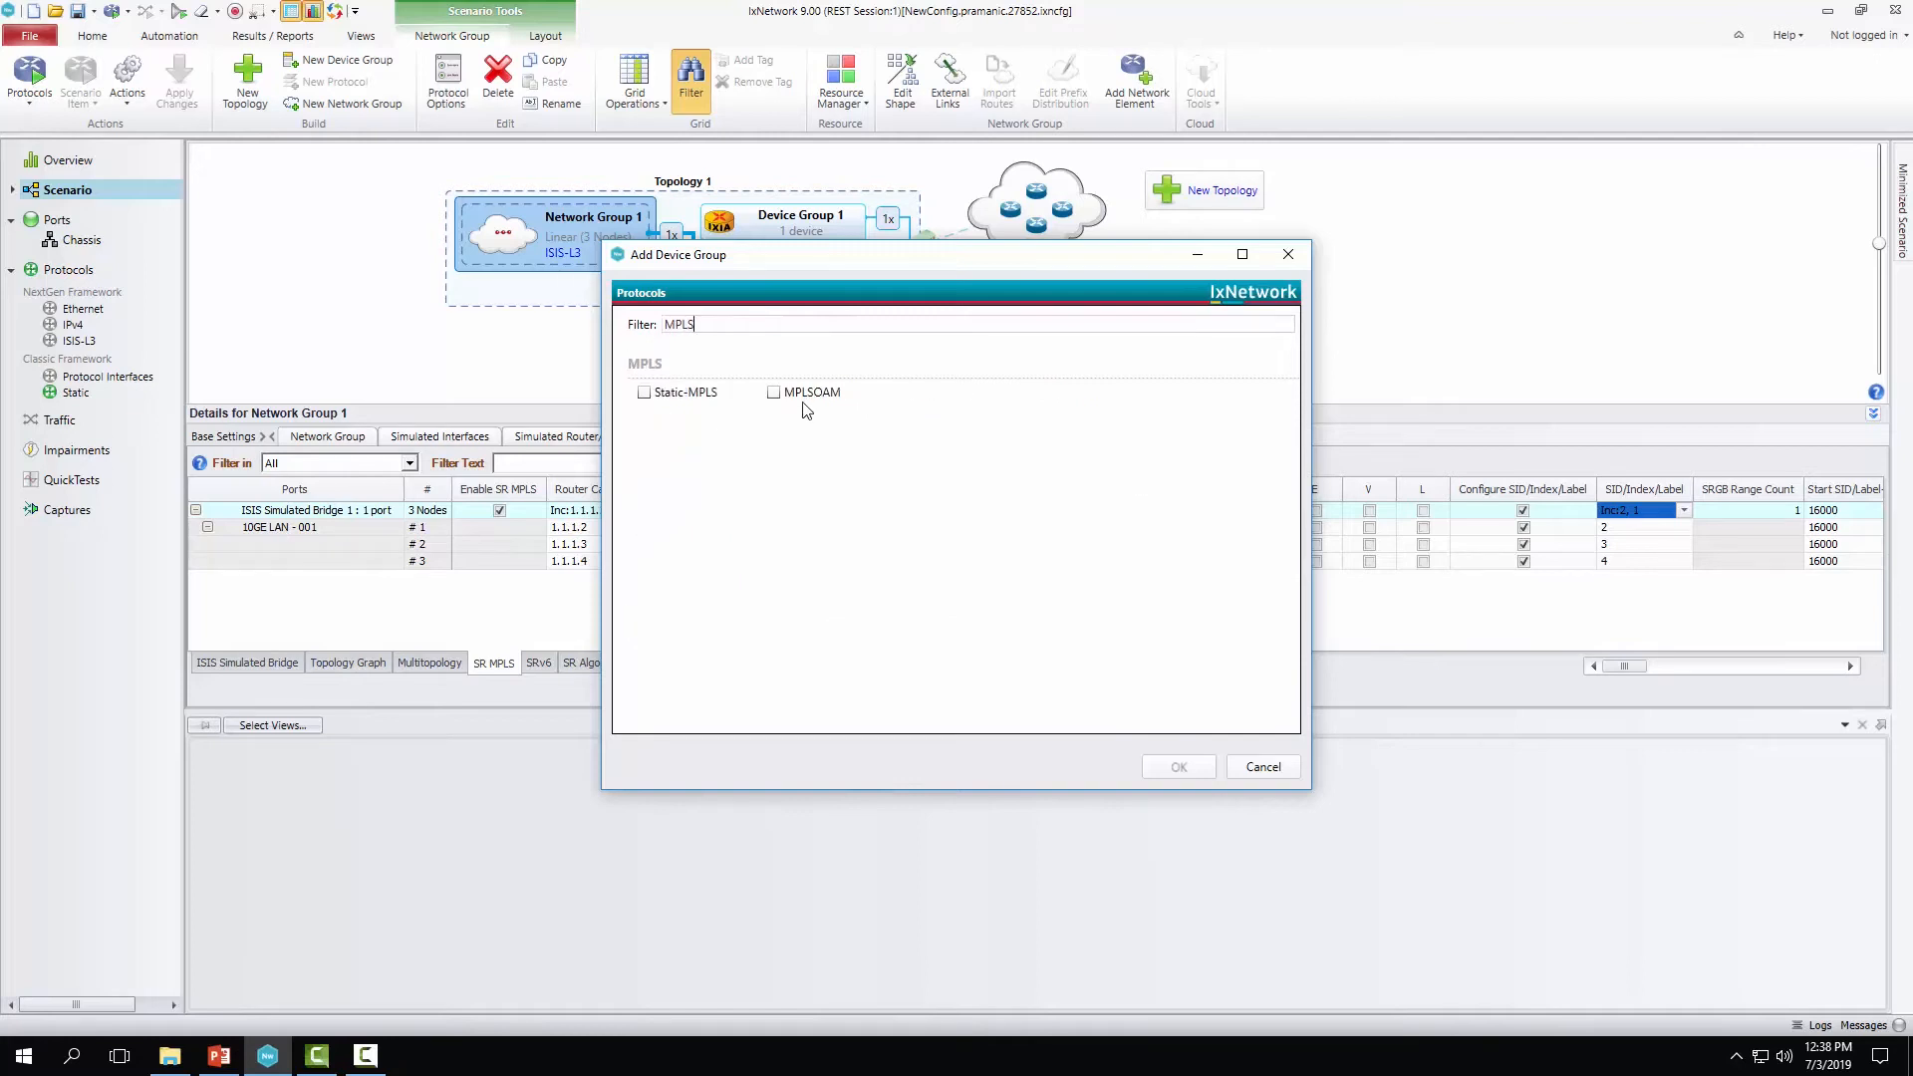
left_click(774, 393)
left_click(1178, 767)
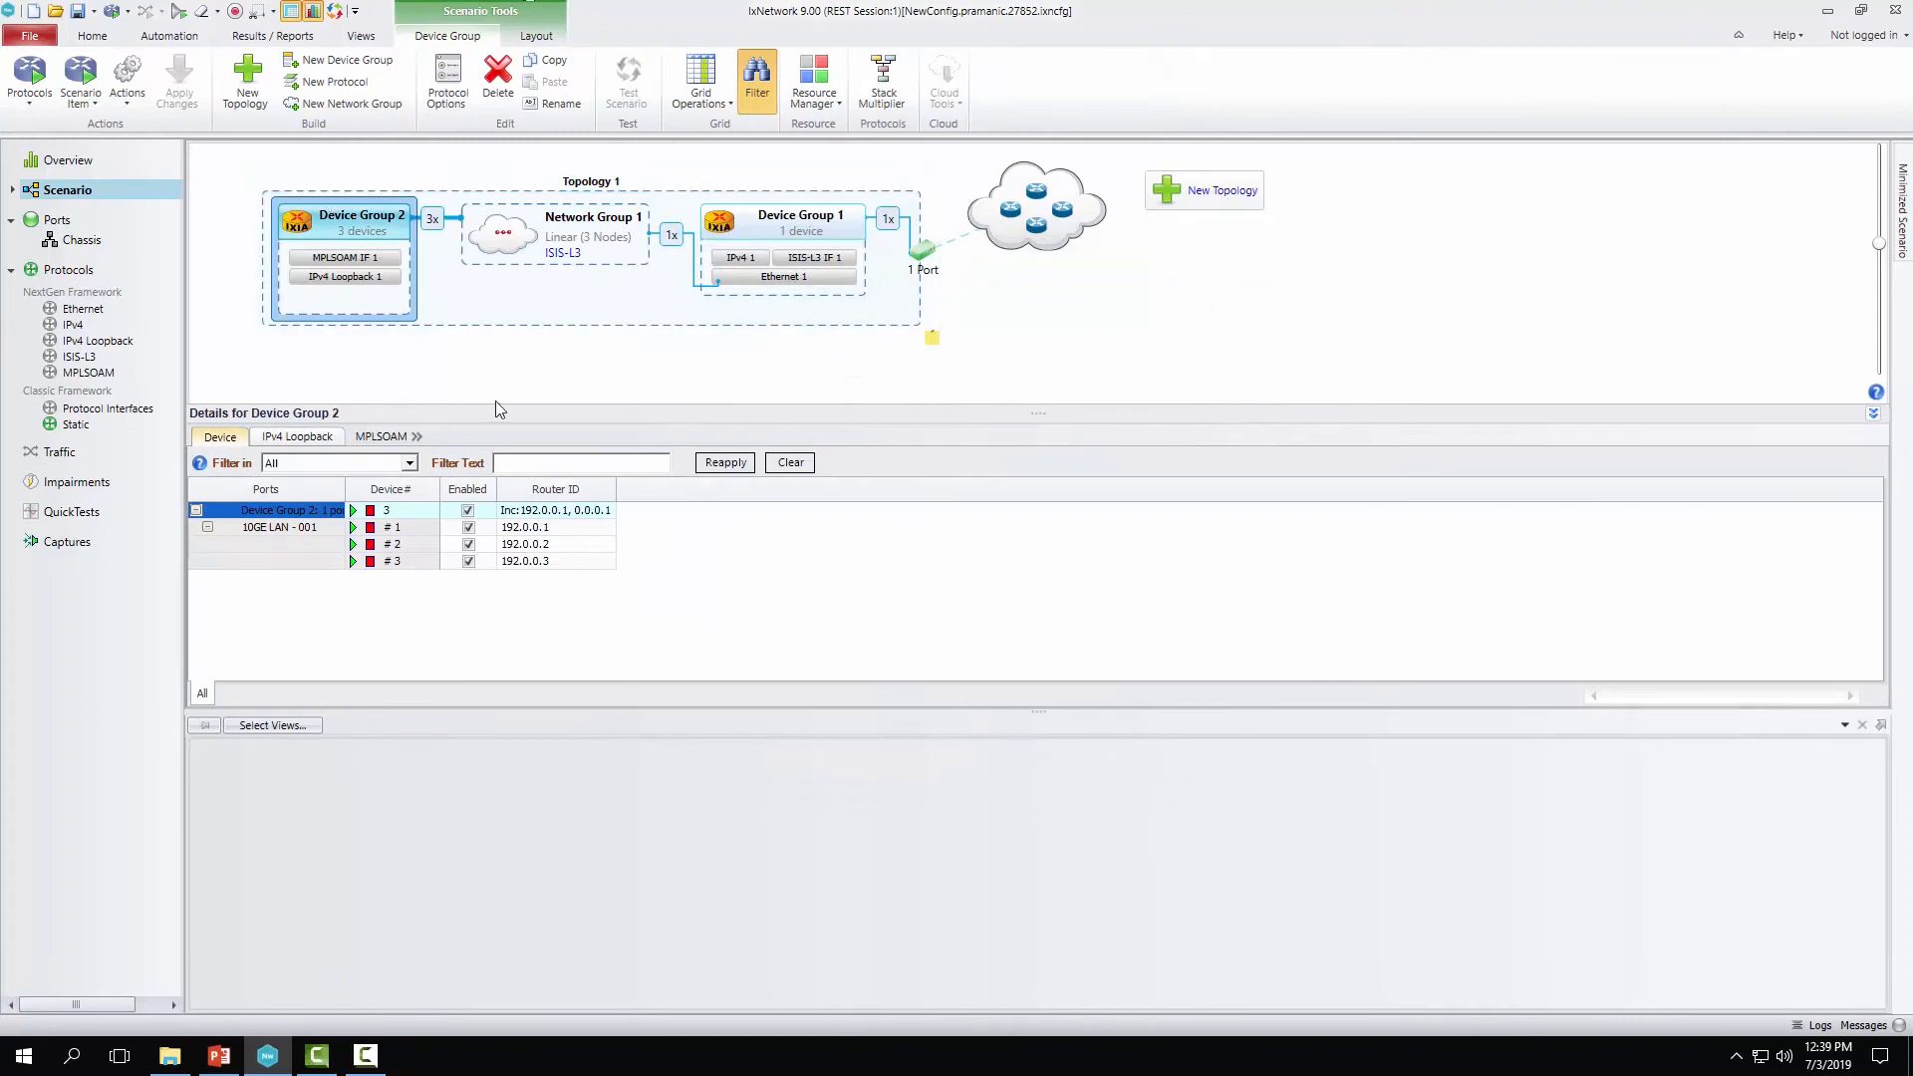
- Set Device Group 2's IPv4 Loopback addresses to increment from 1.1.1.2 in steps of 0.0.0.1
left_click(525, 276)
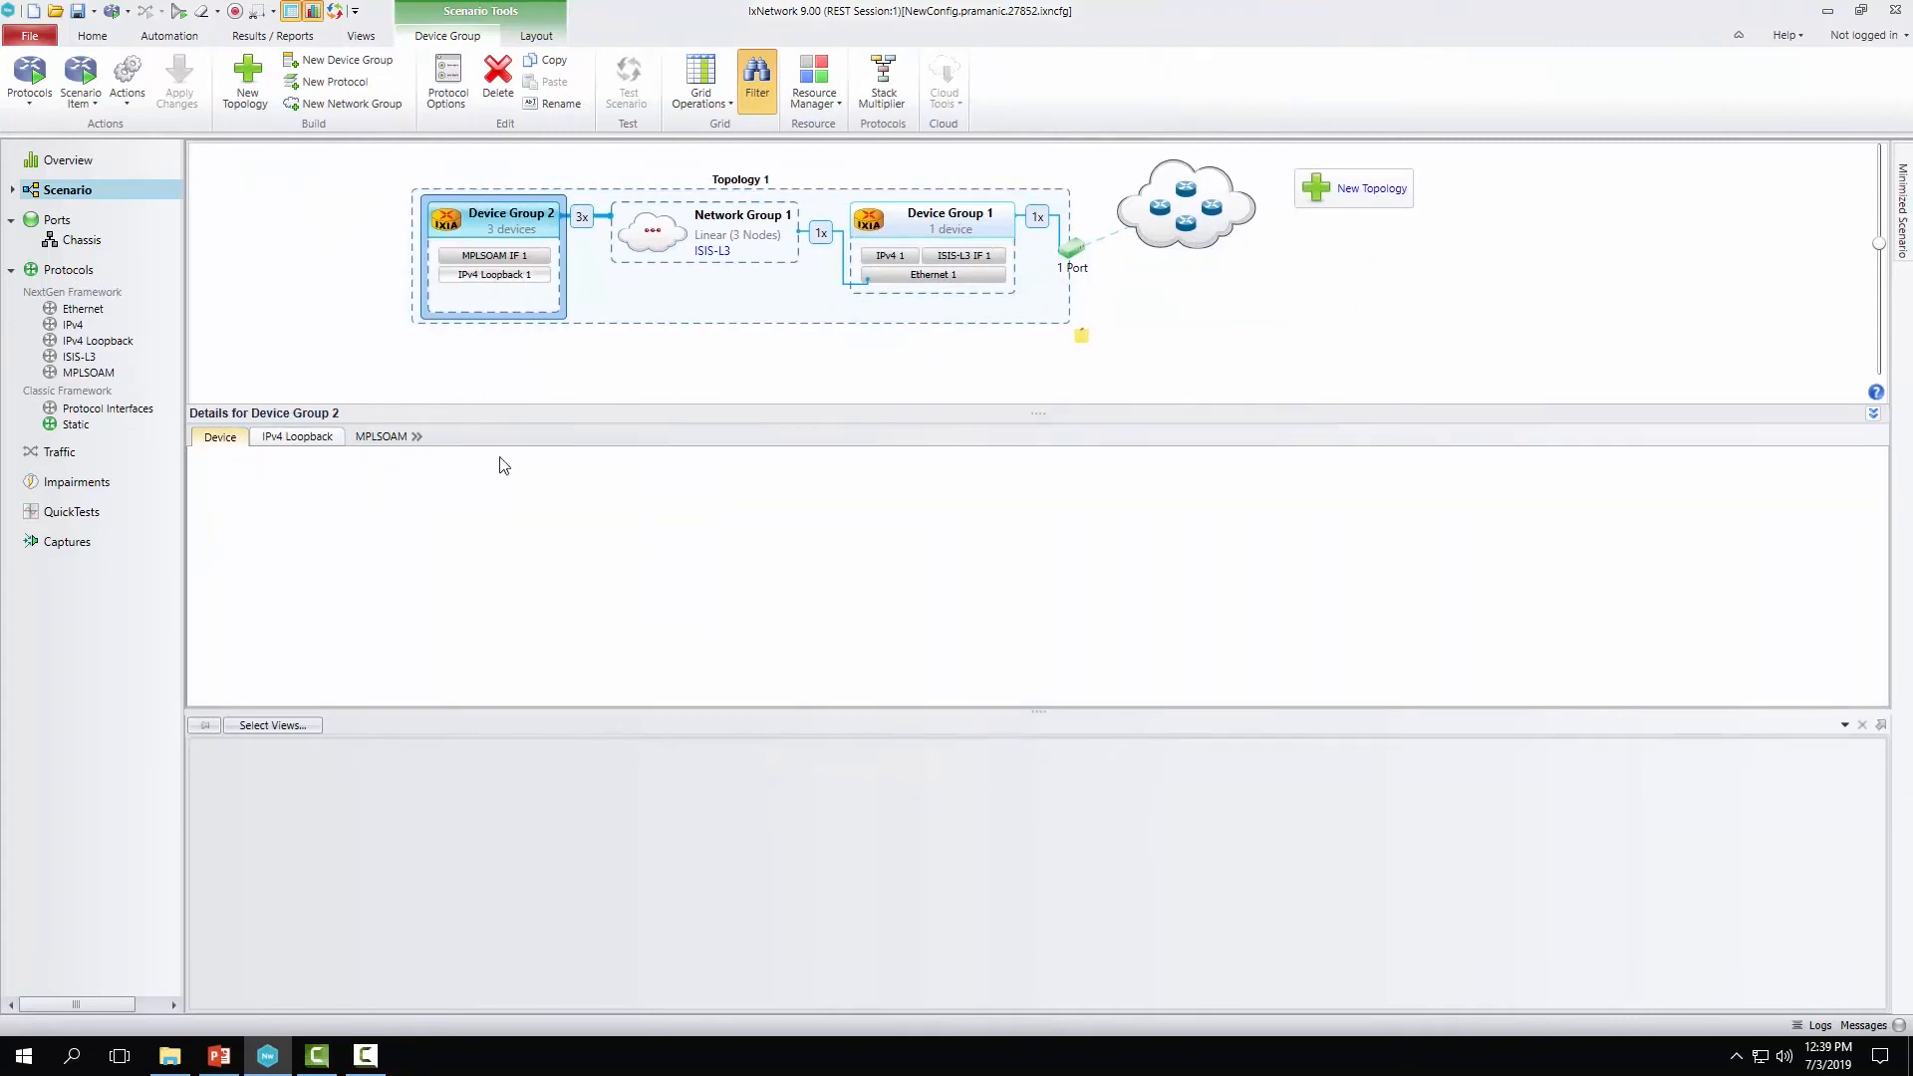
left_click(776, 510)
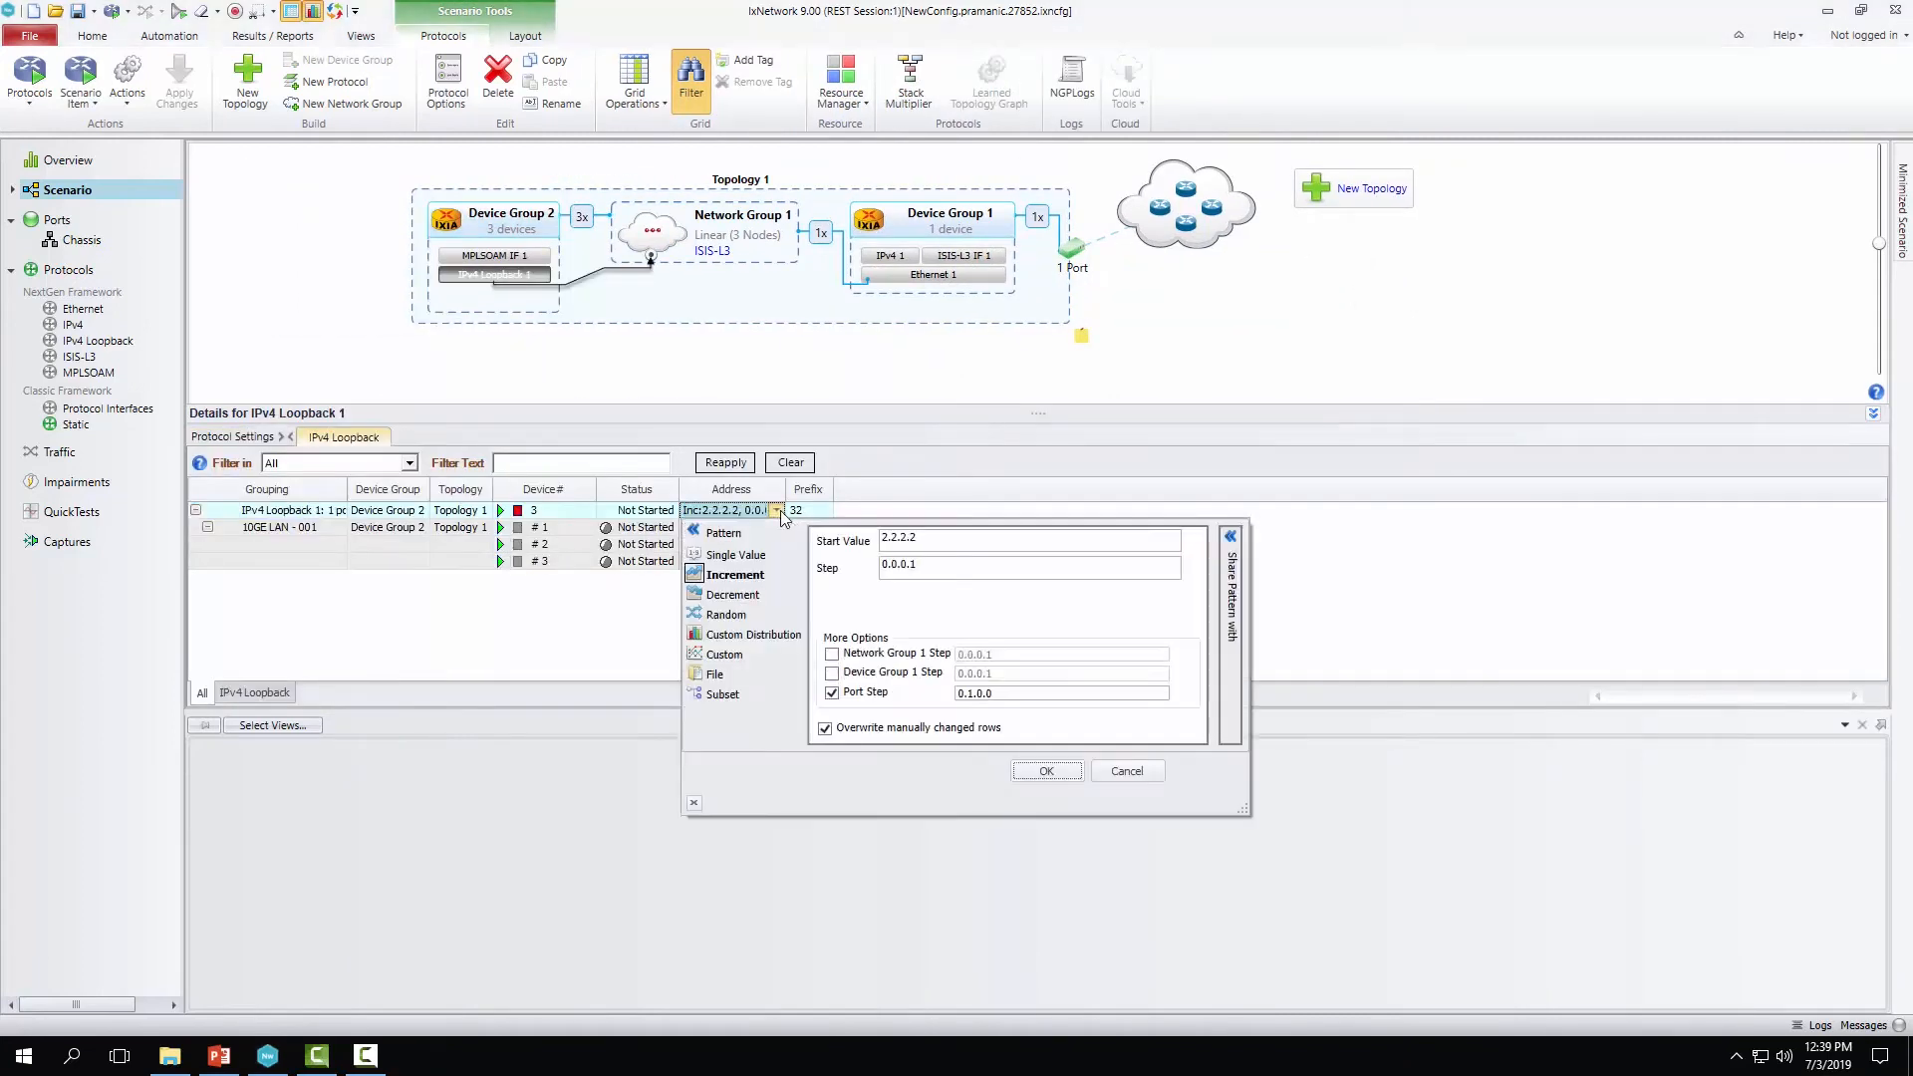
double_click(930, 540)
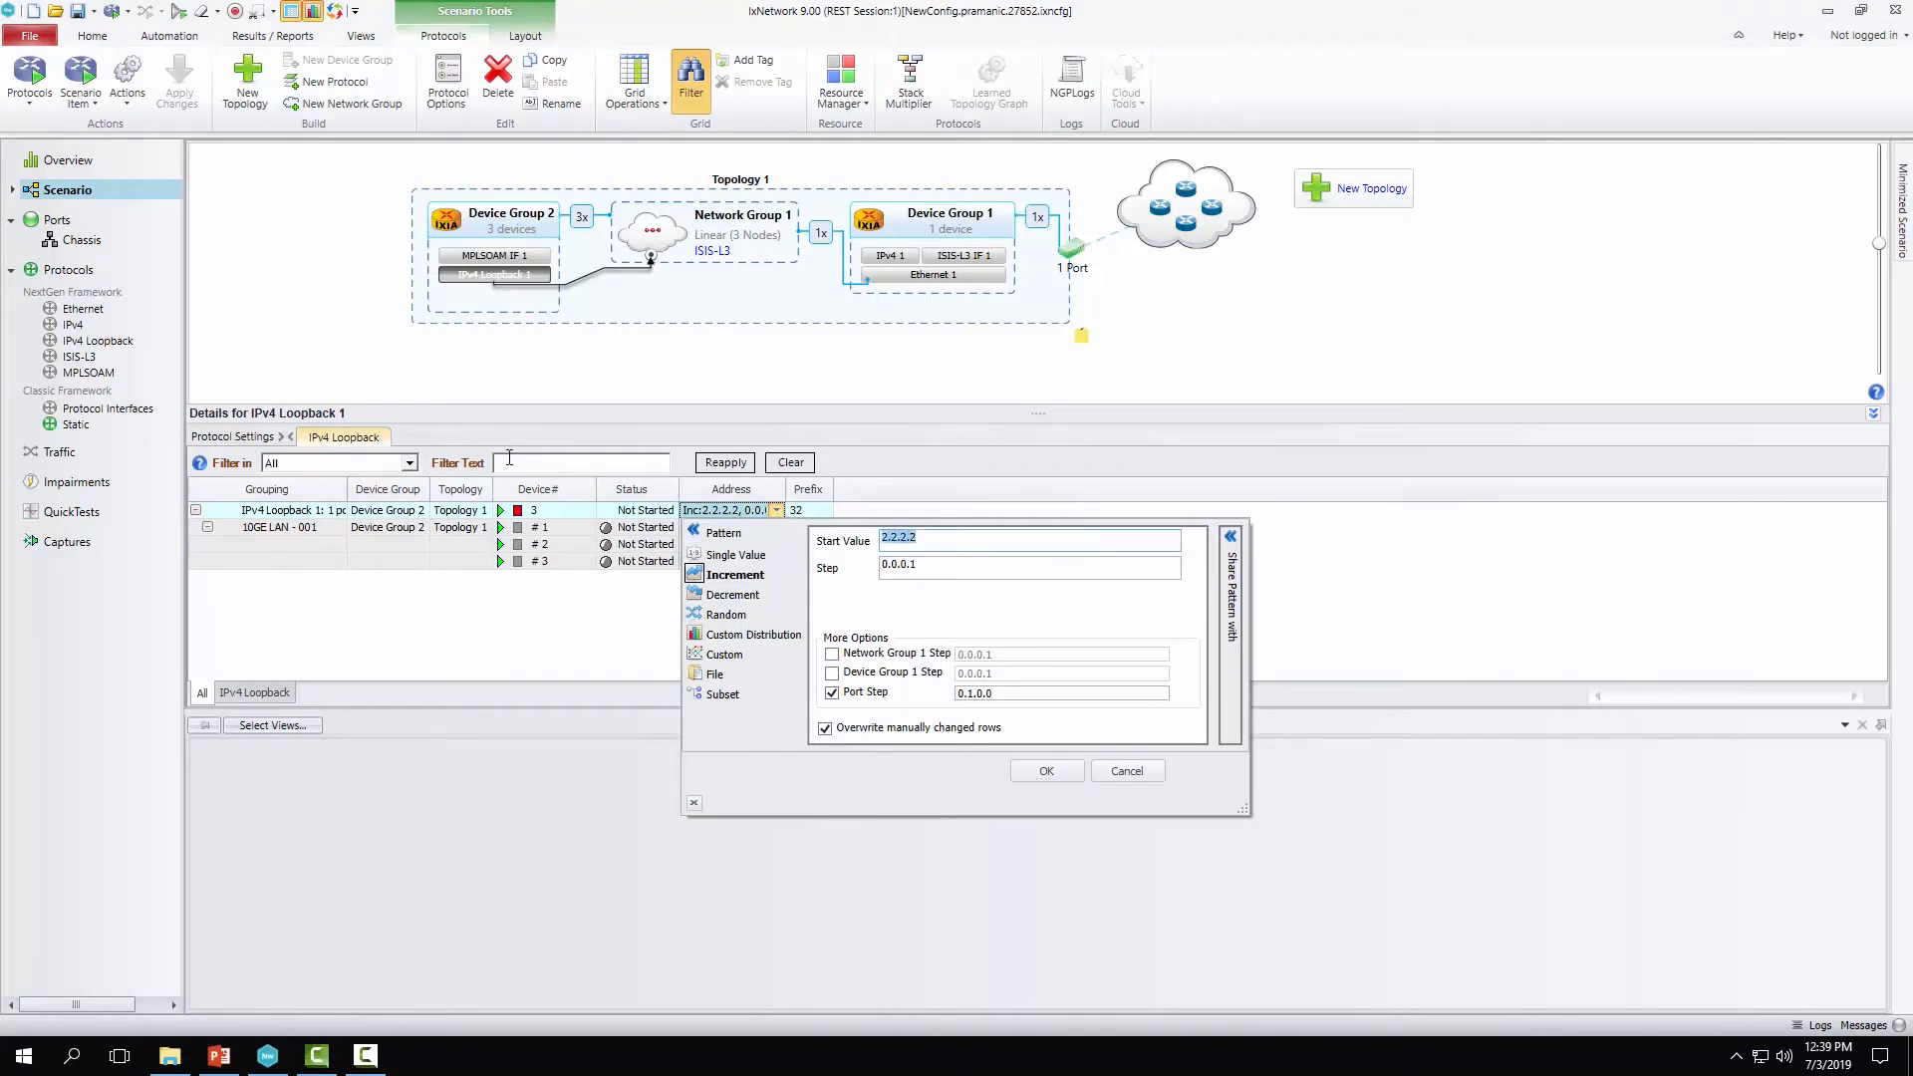
type("1.1.")
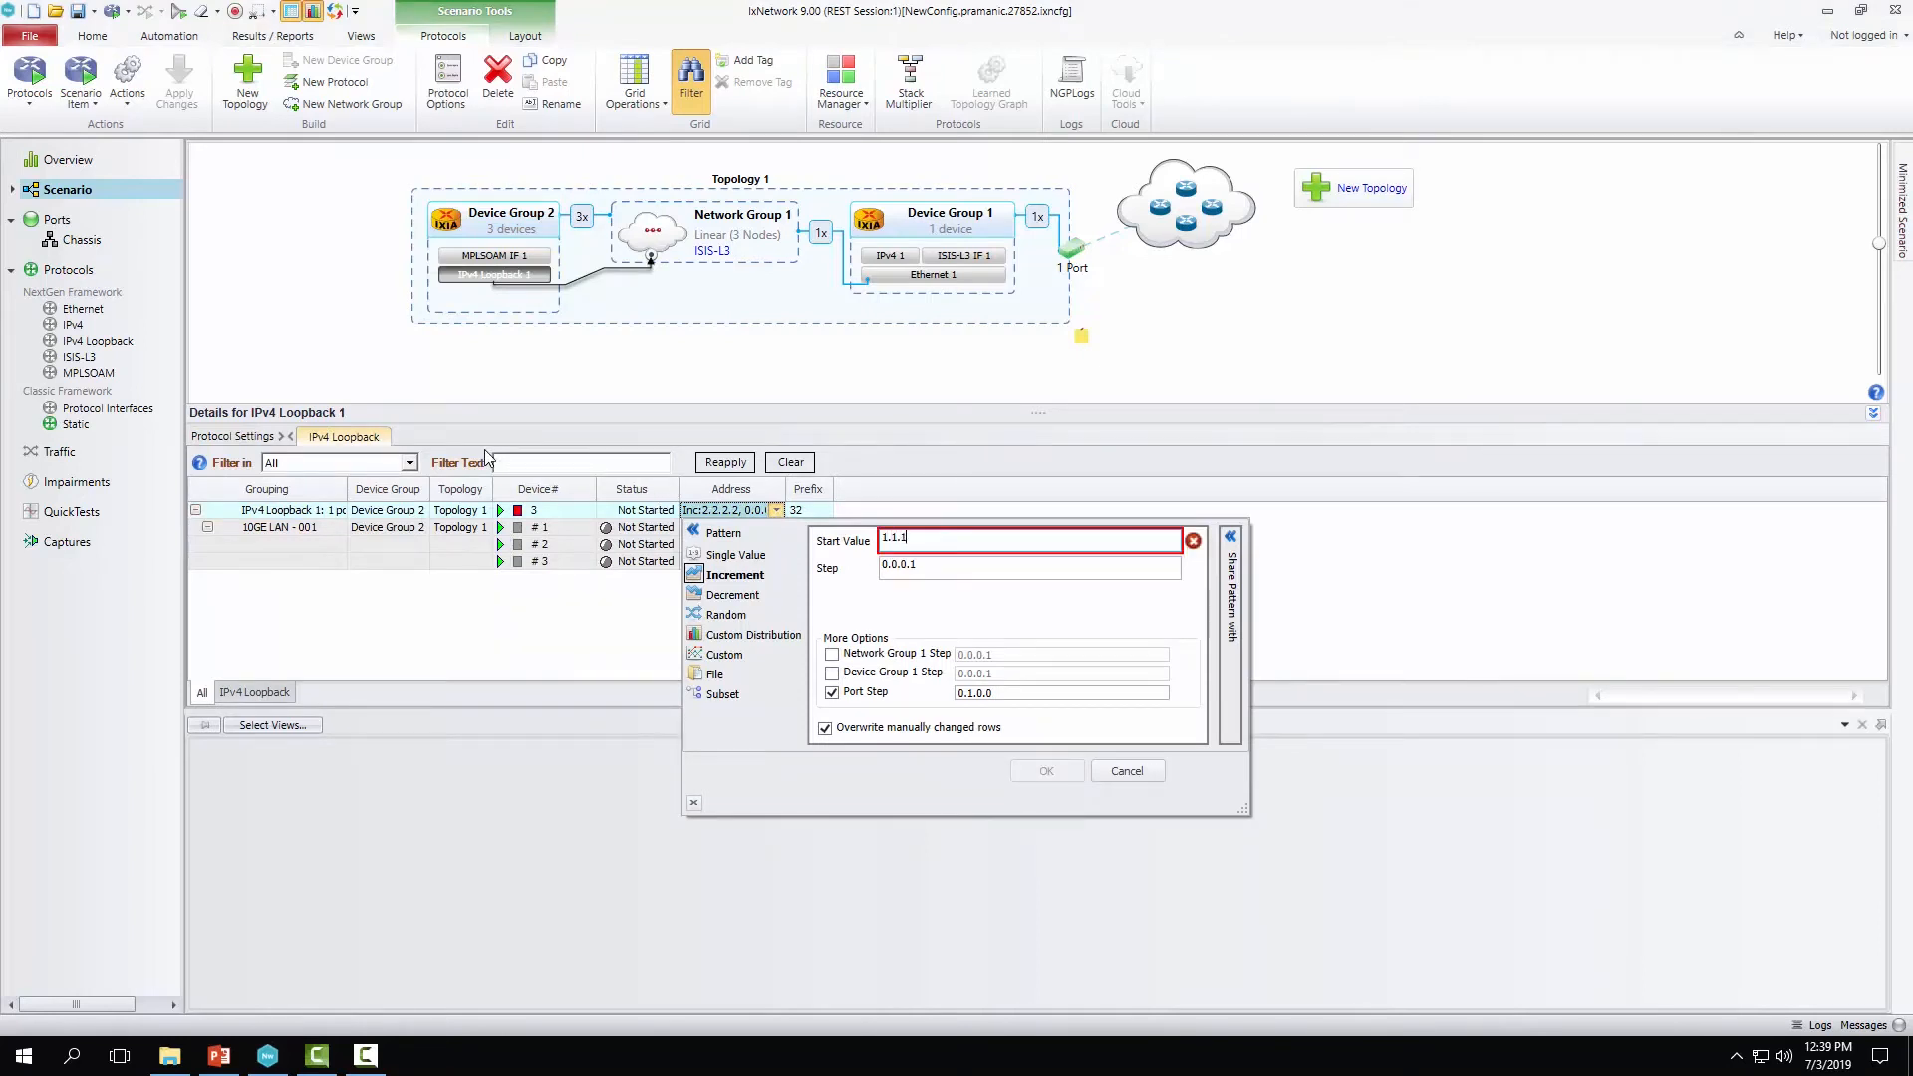
type("1.2")
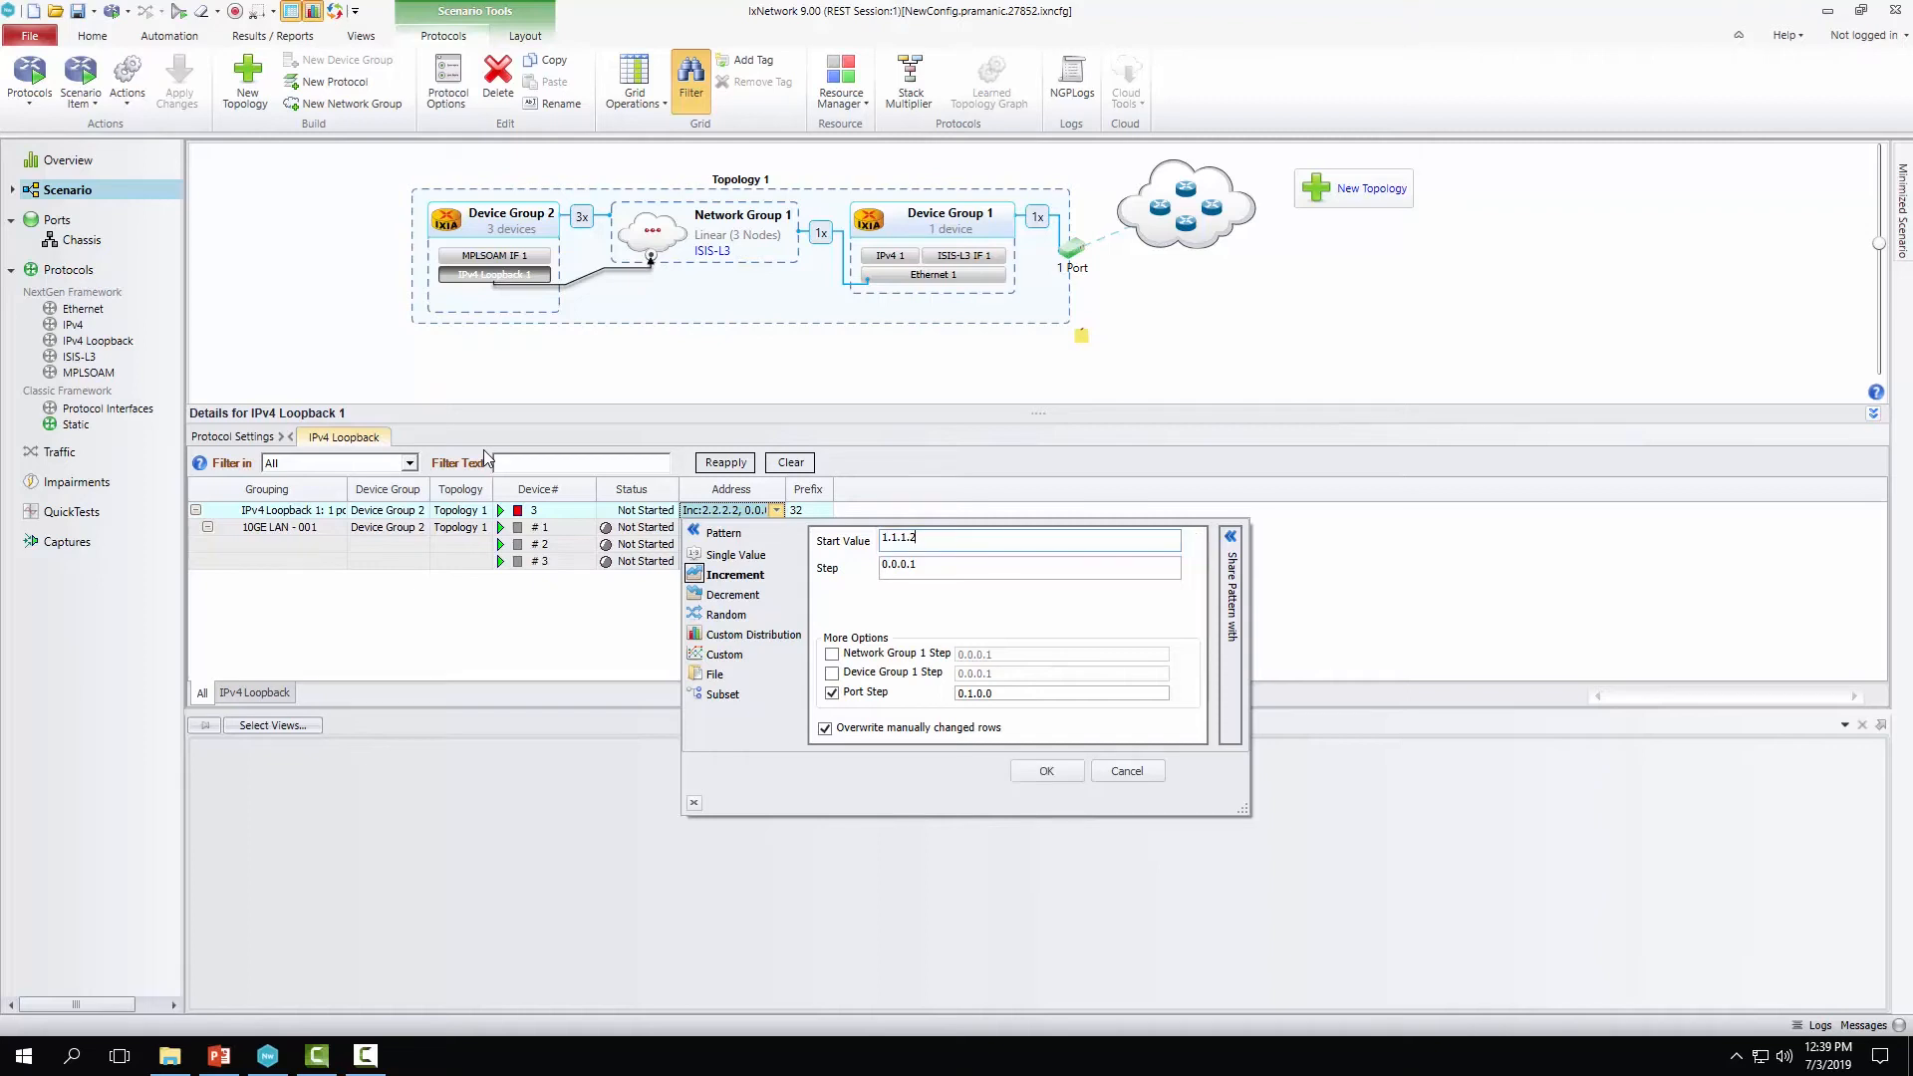
key("Return")
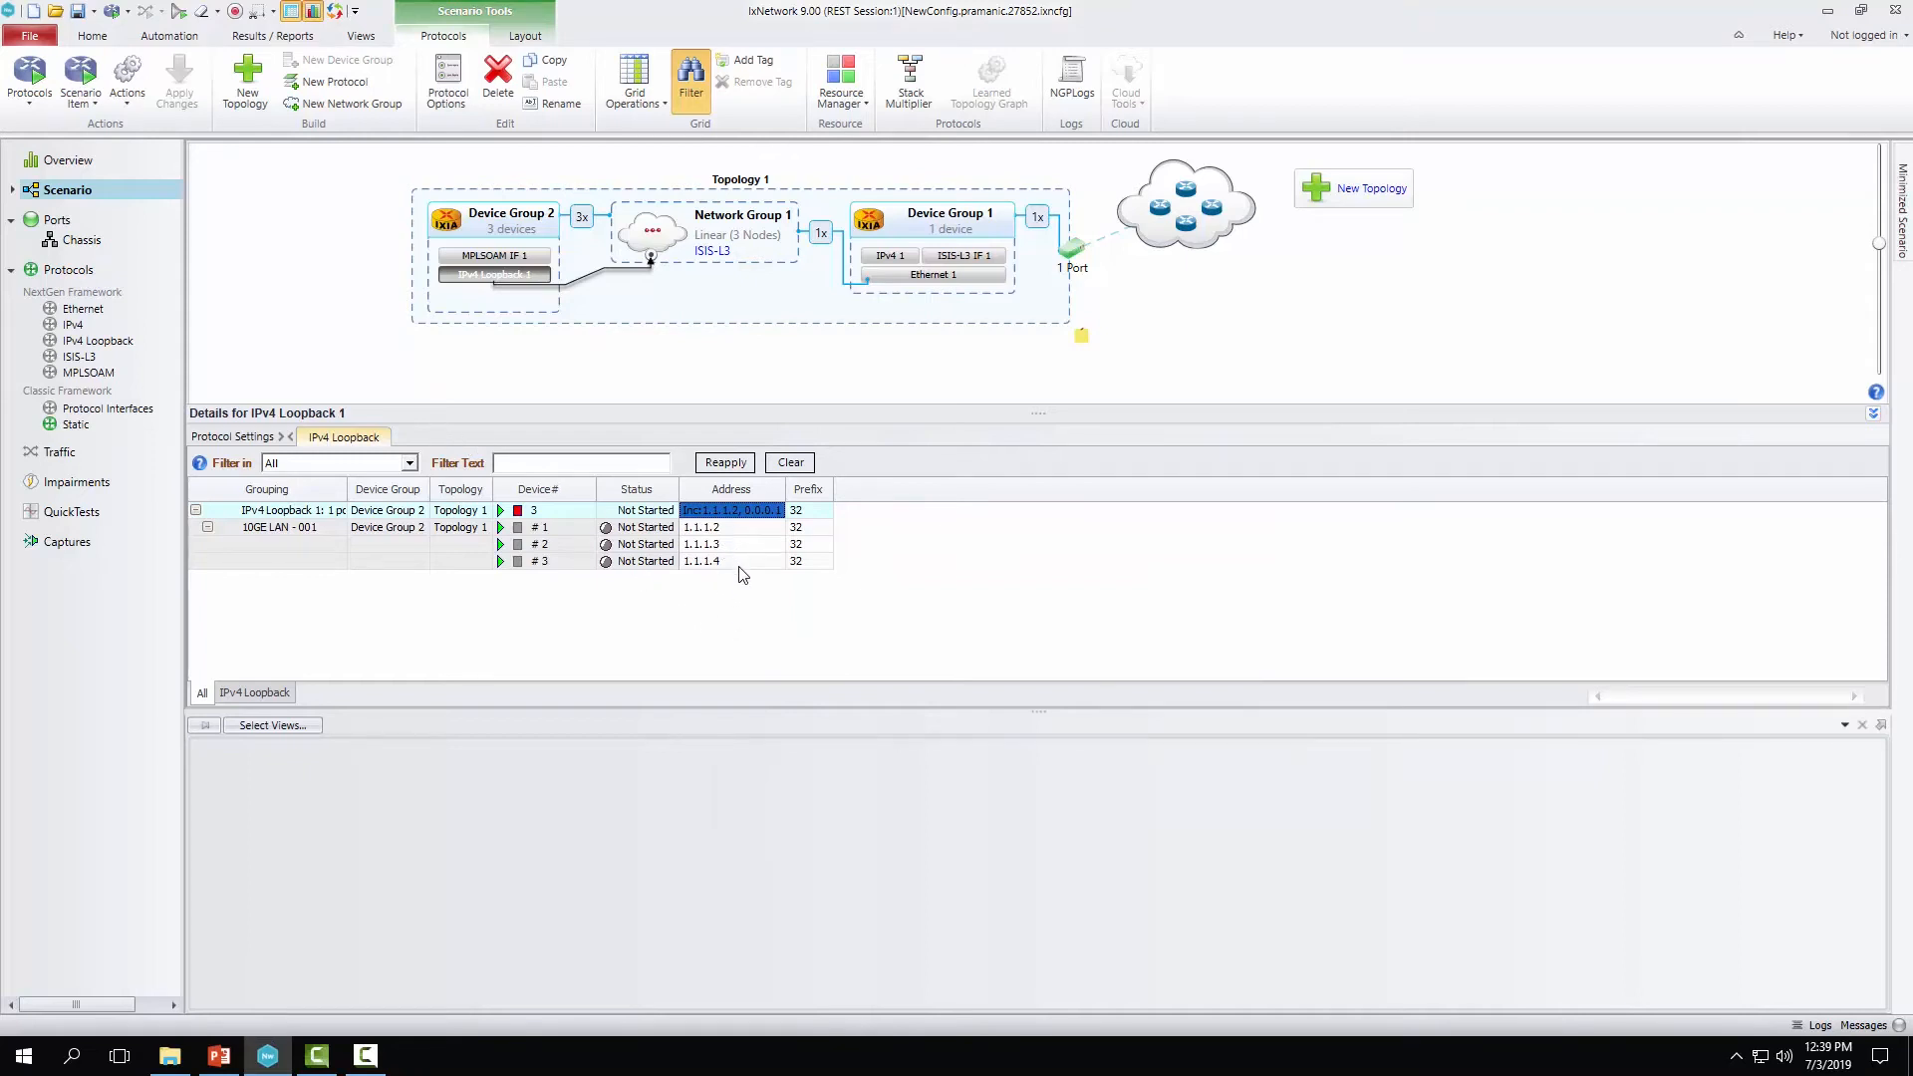
- Enable the S-BFD Responder on Device Group 2's MPLSOAM interfaces and set their S-BFD Discriminators to increment from 1002 in steps of 1
left_click(474, 256)
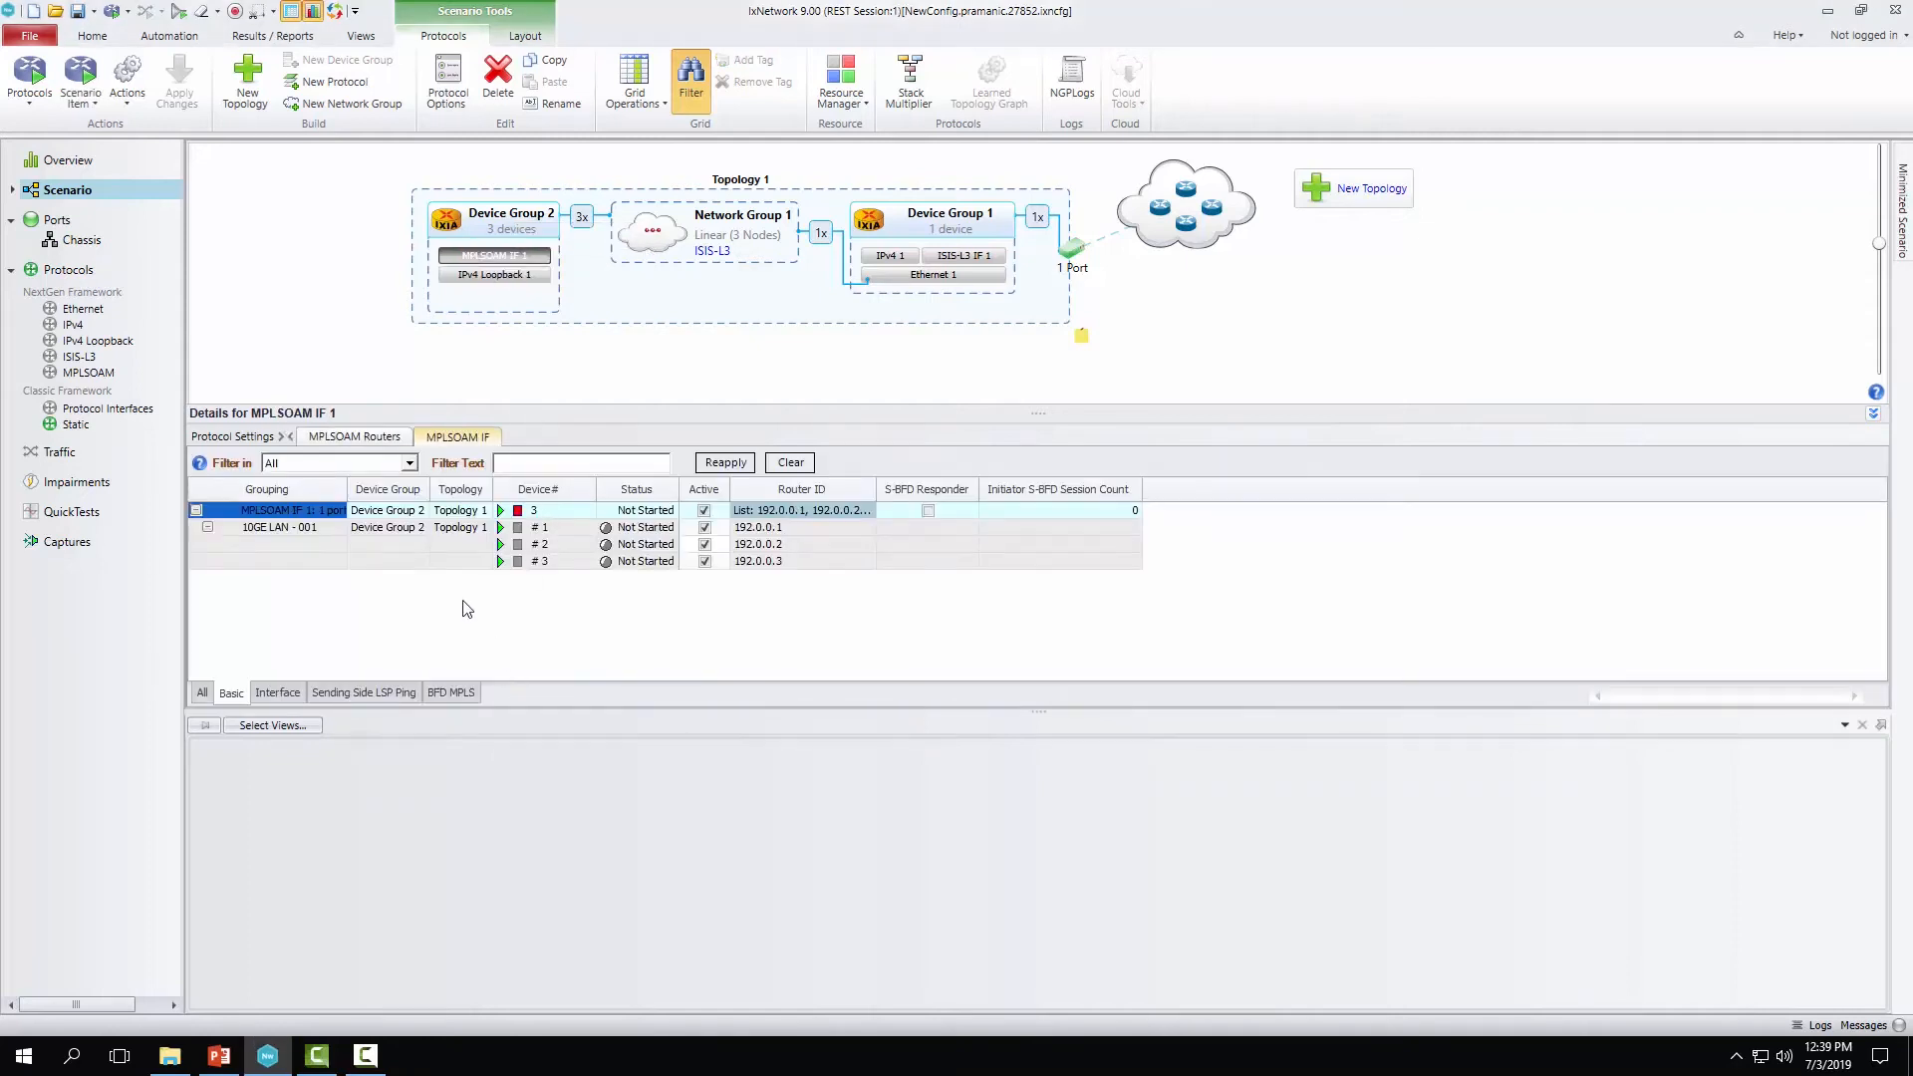
left_click(927, 511)
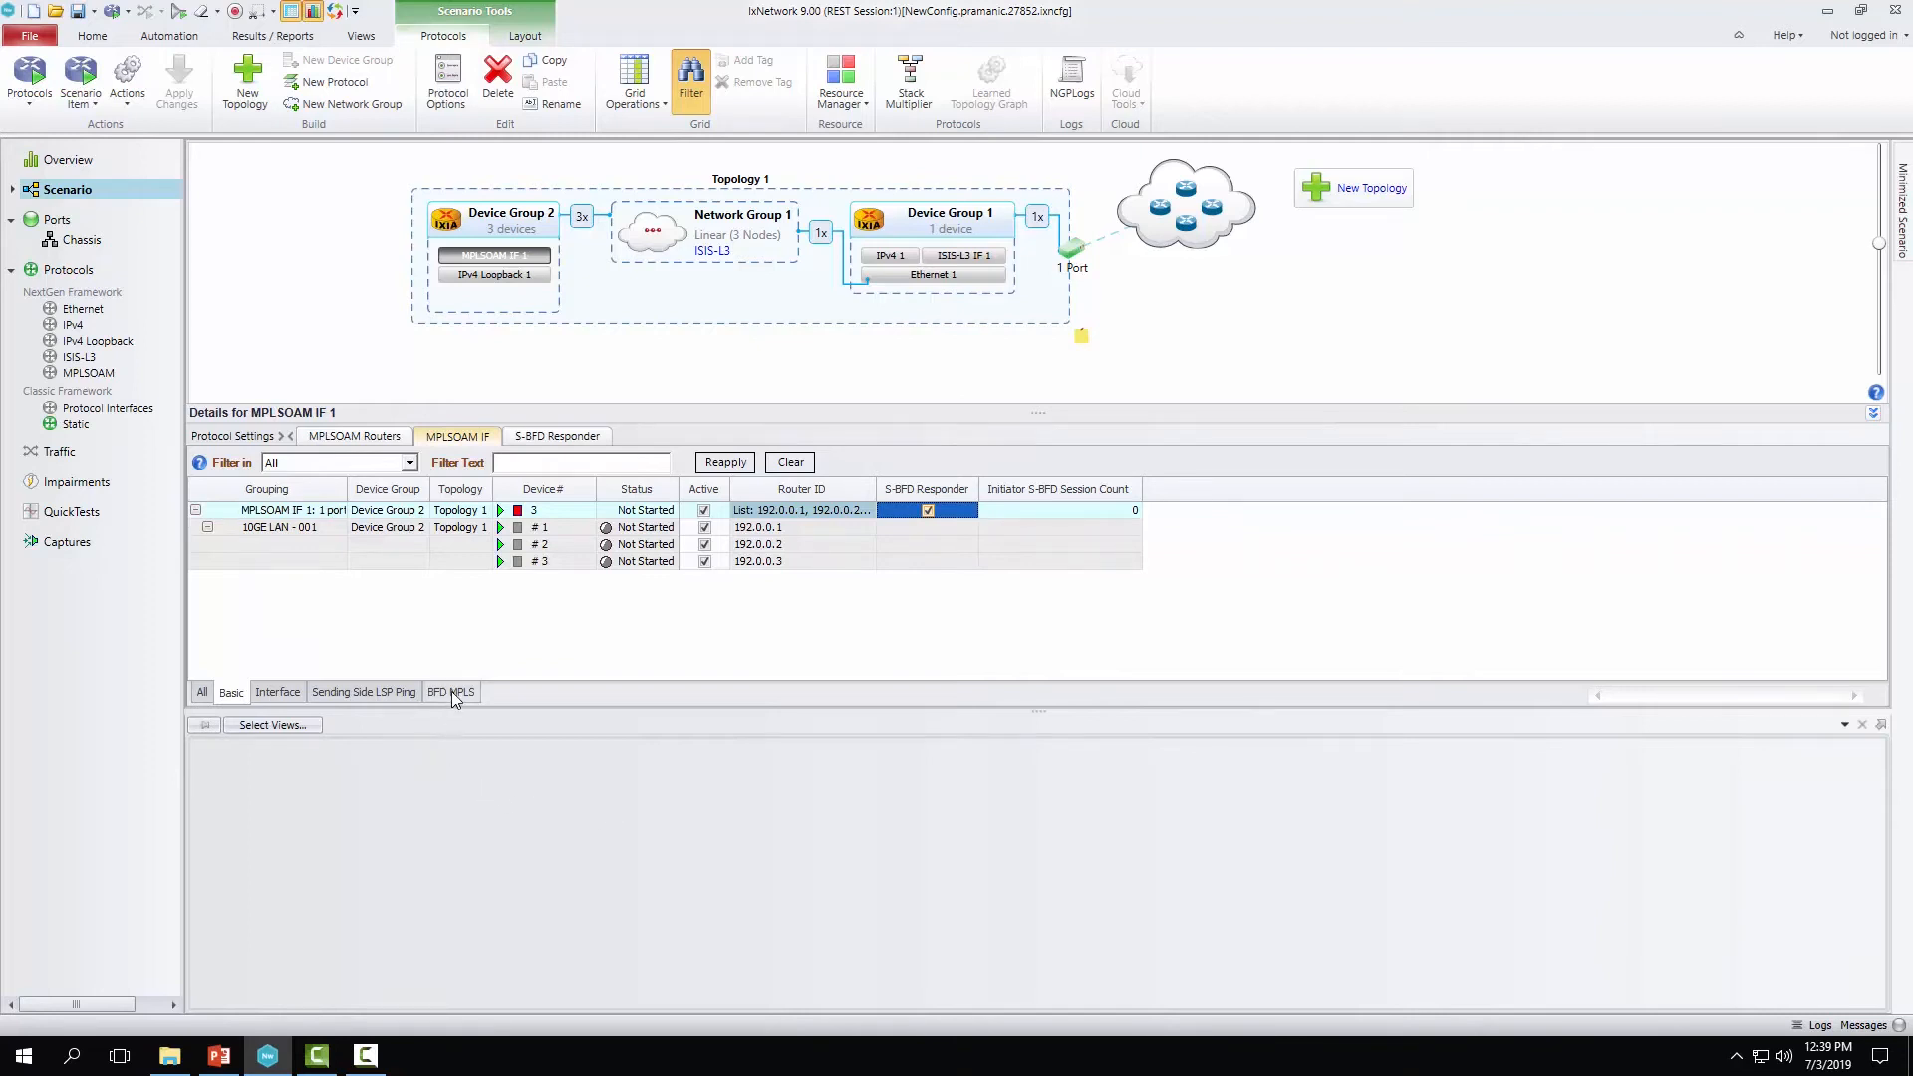
left_click(557, 439)
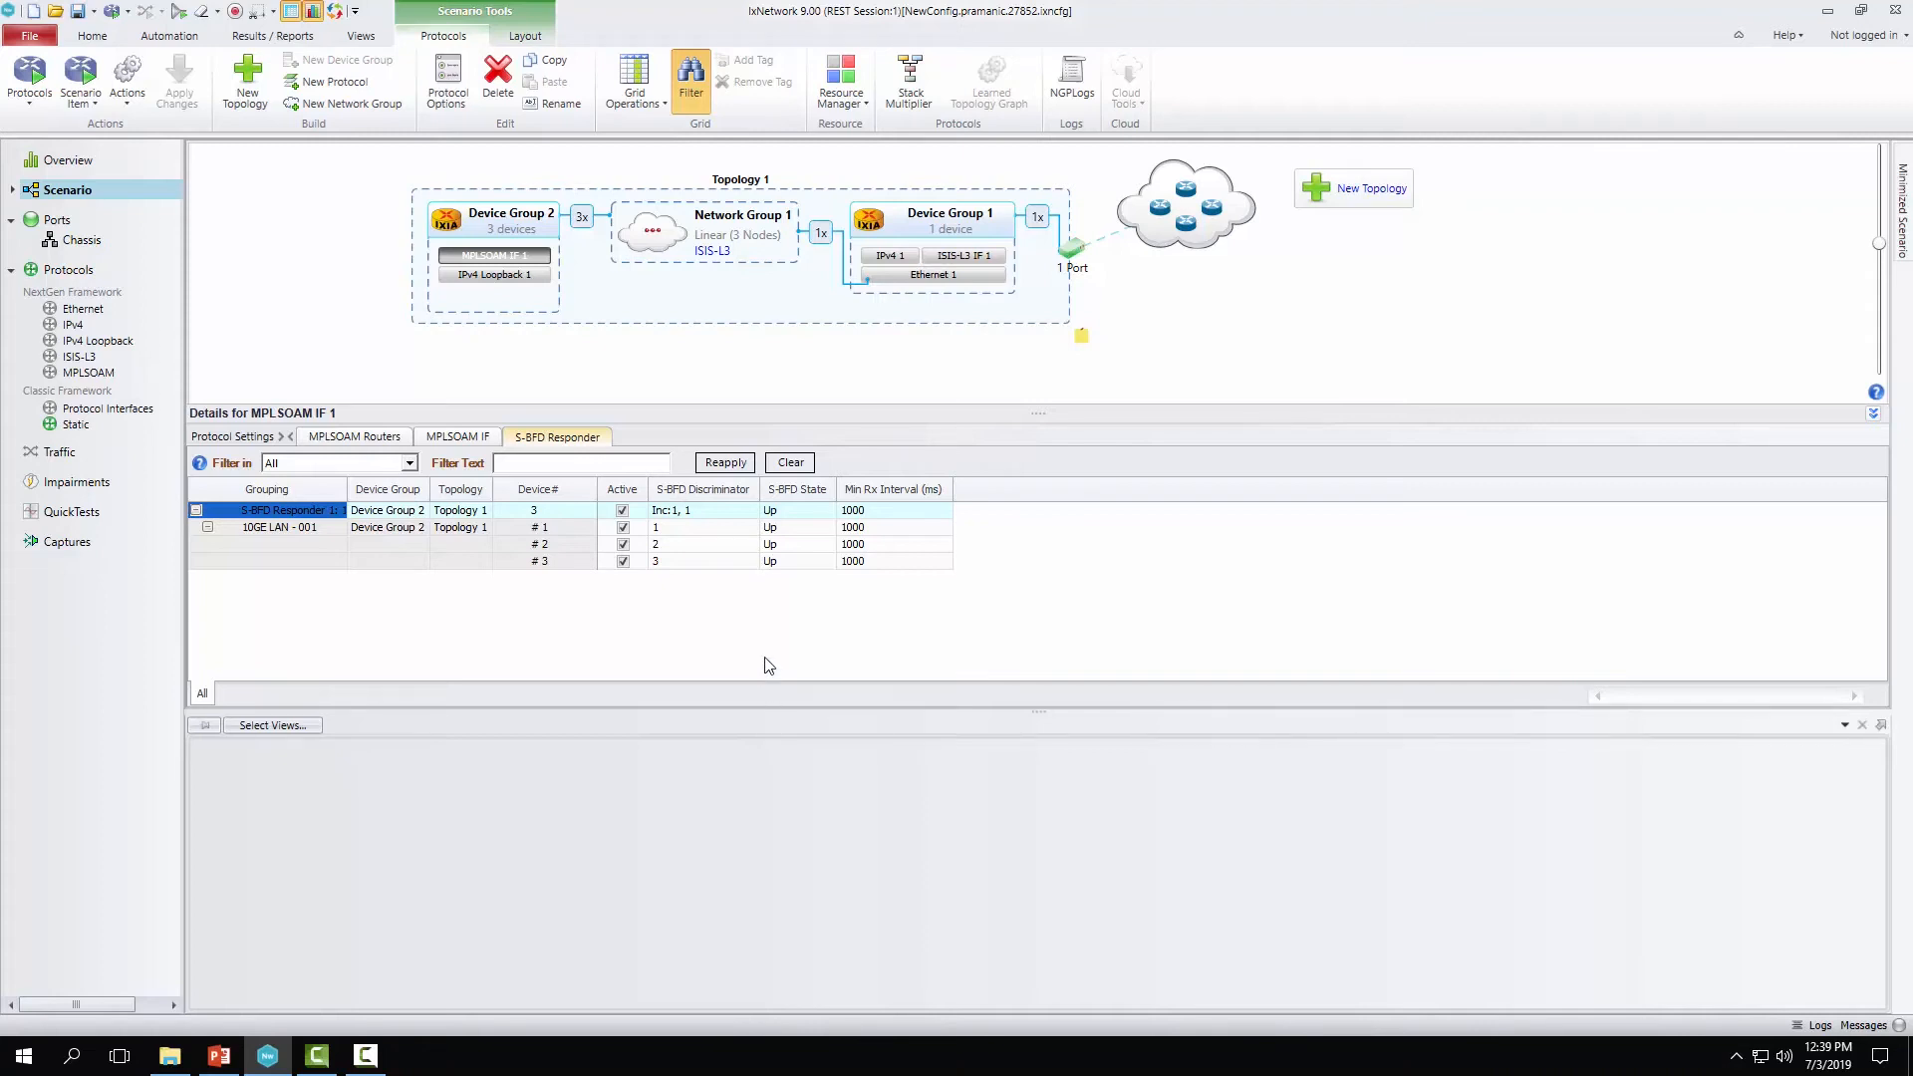
left_click(754, 513)
left_click(753, 510)
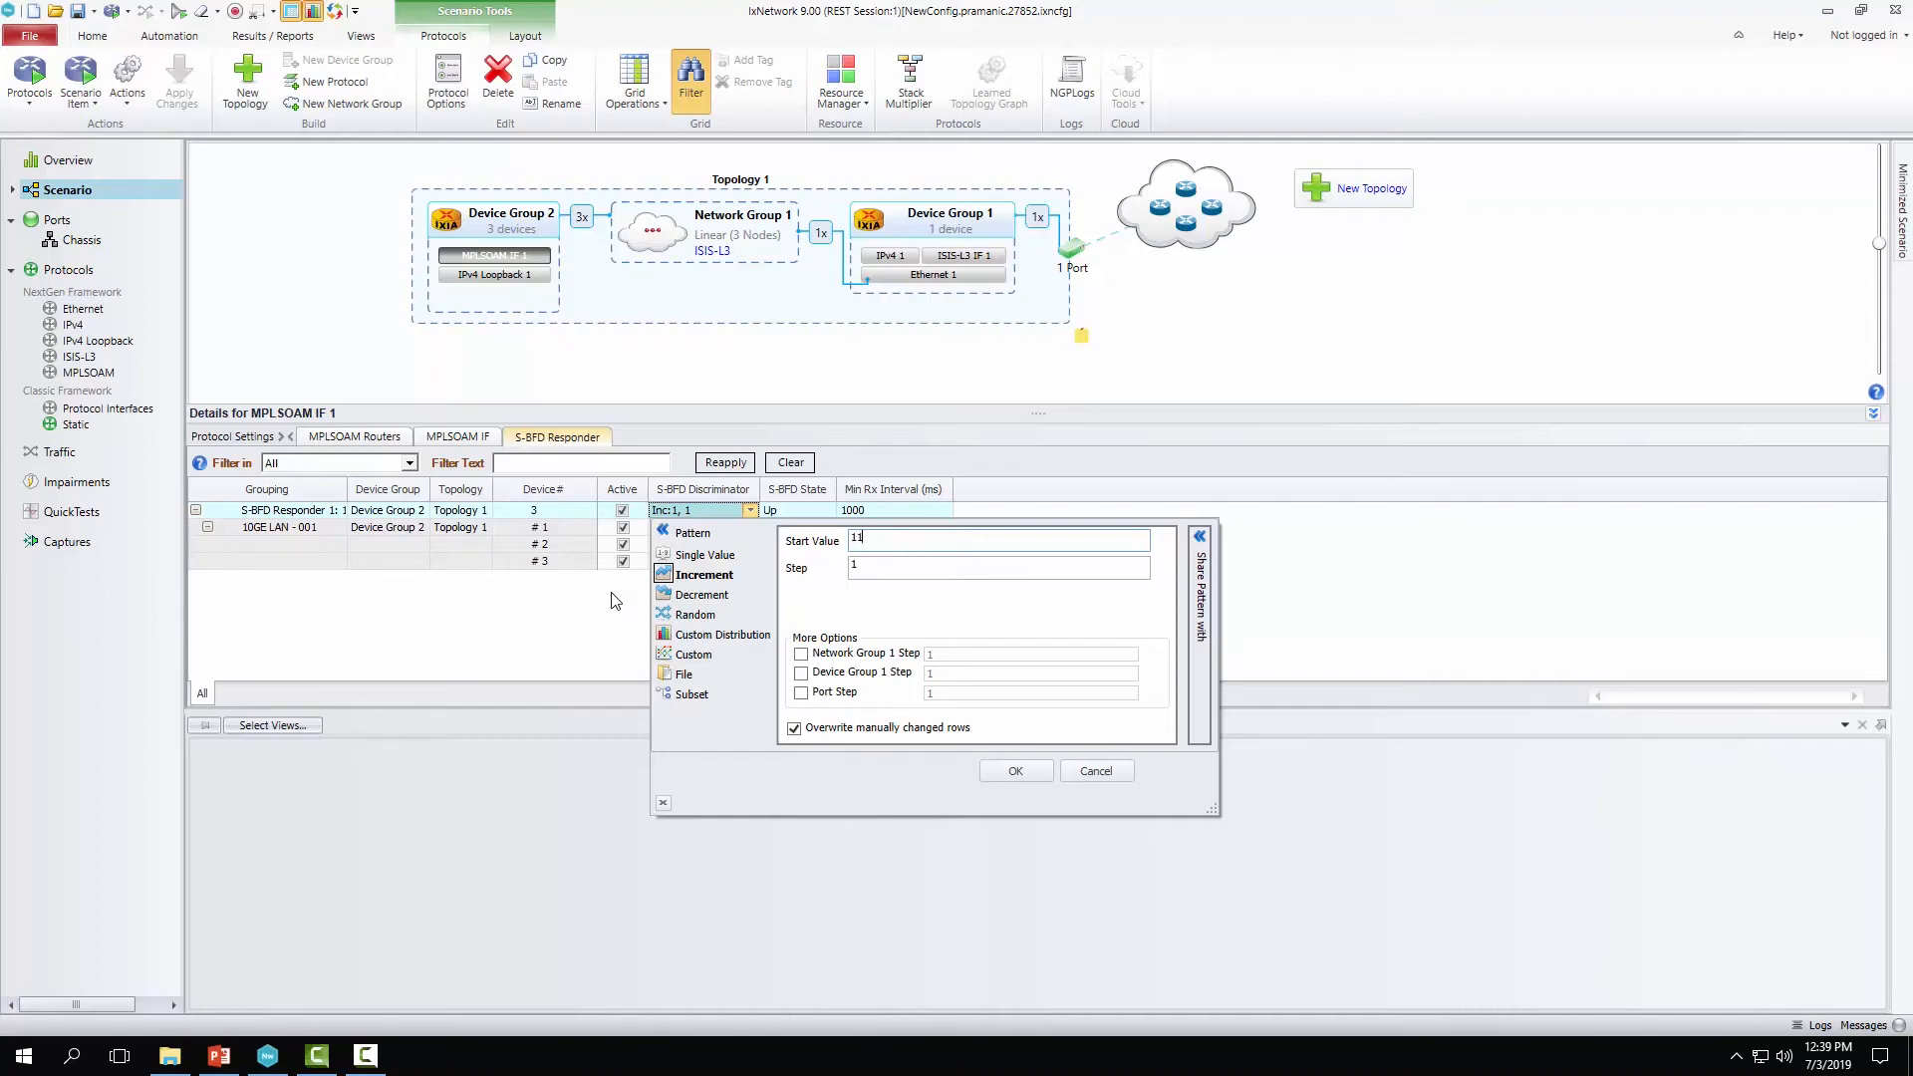
type("2")
key("Return")
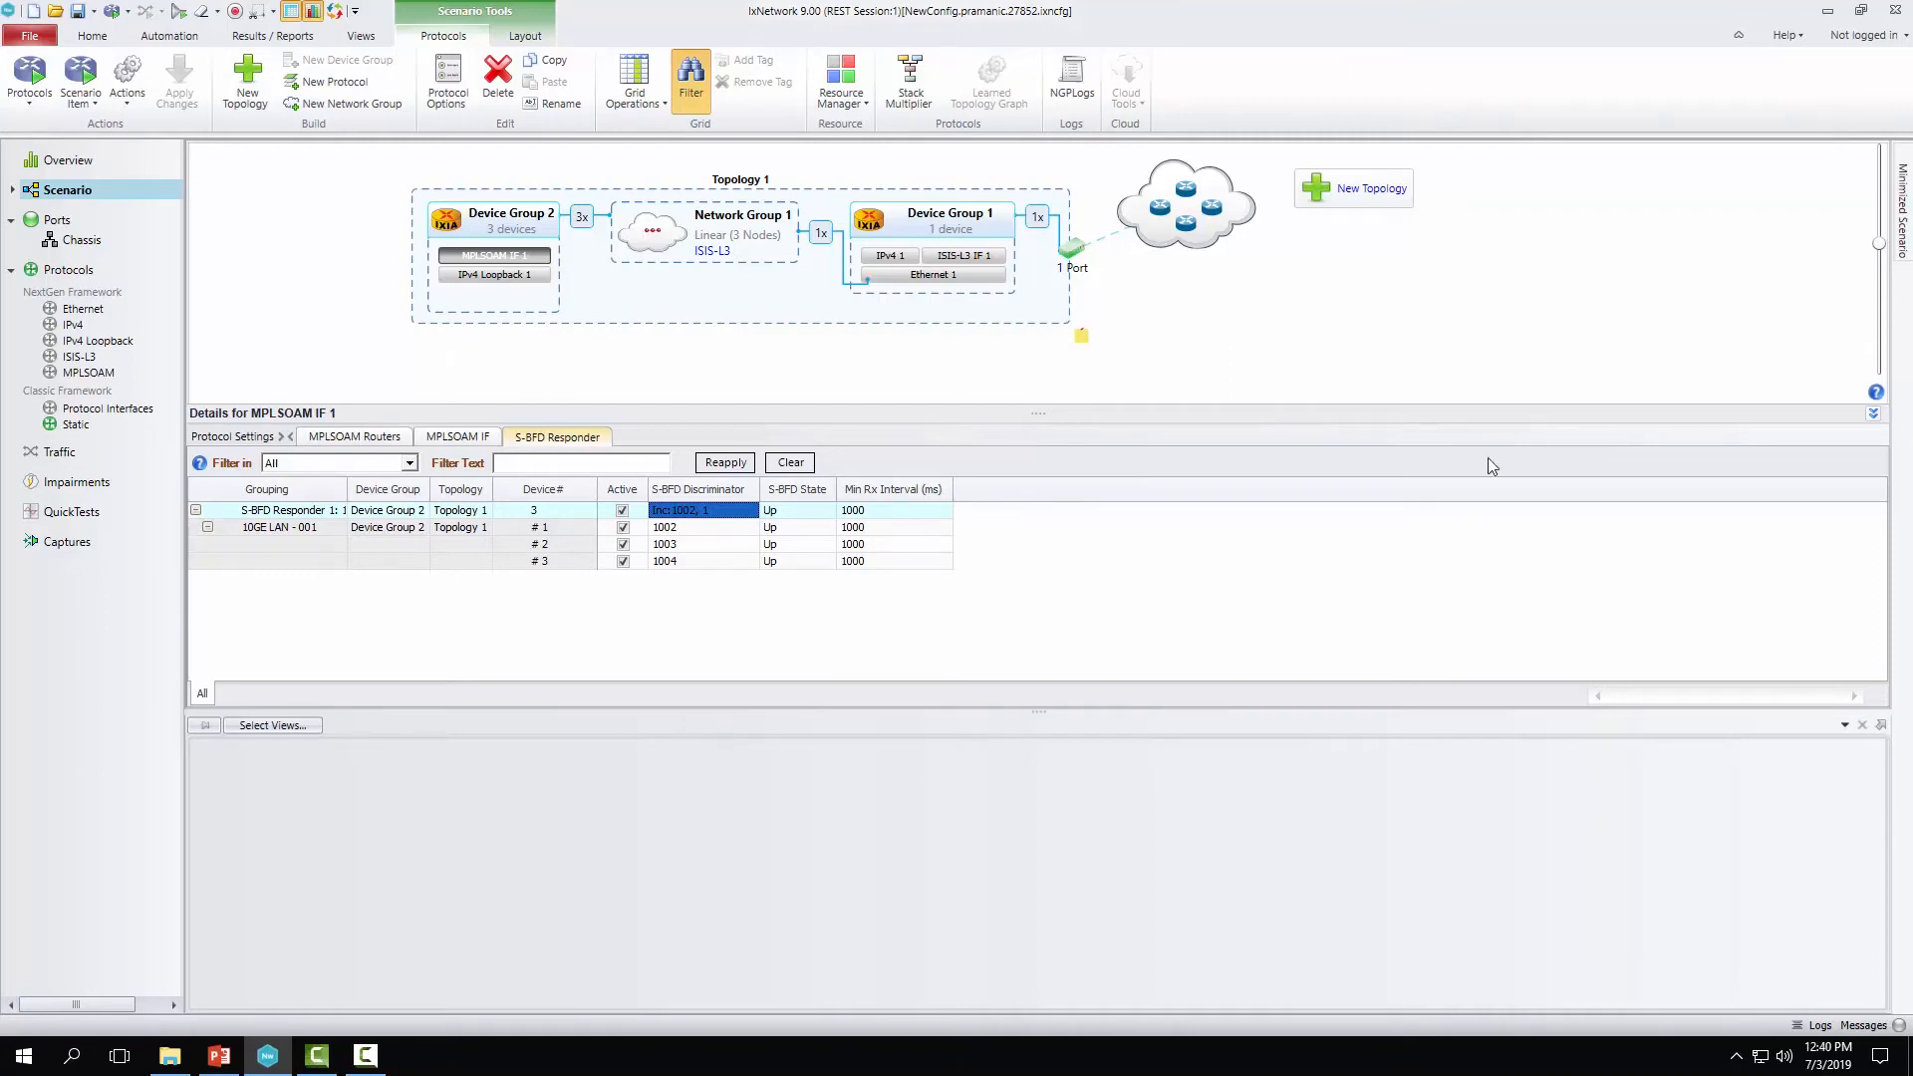
- Create a new topology on port 10GE LAN - 002 with the ISIS-L3 protocol
left_click(1407, 189)
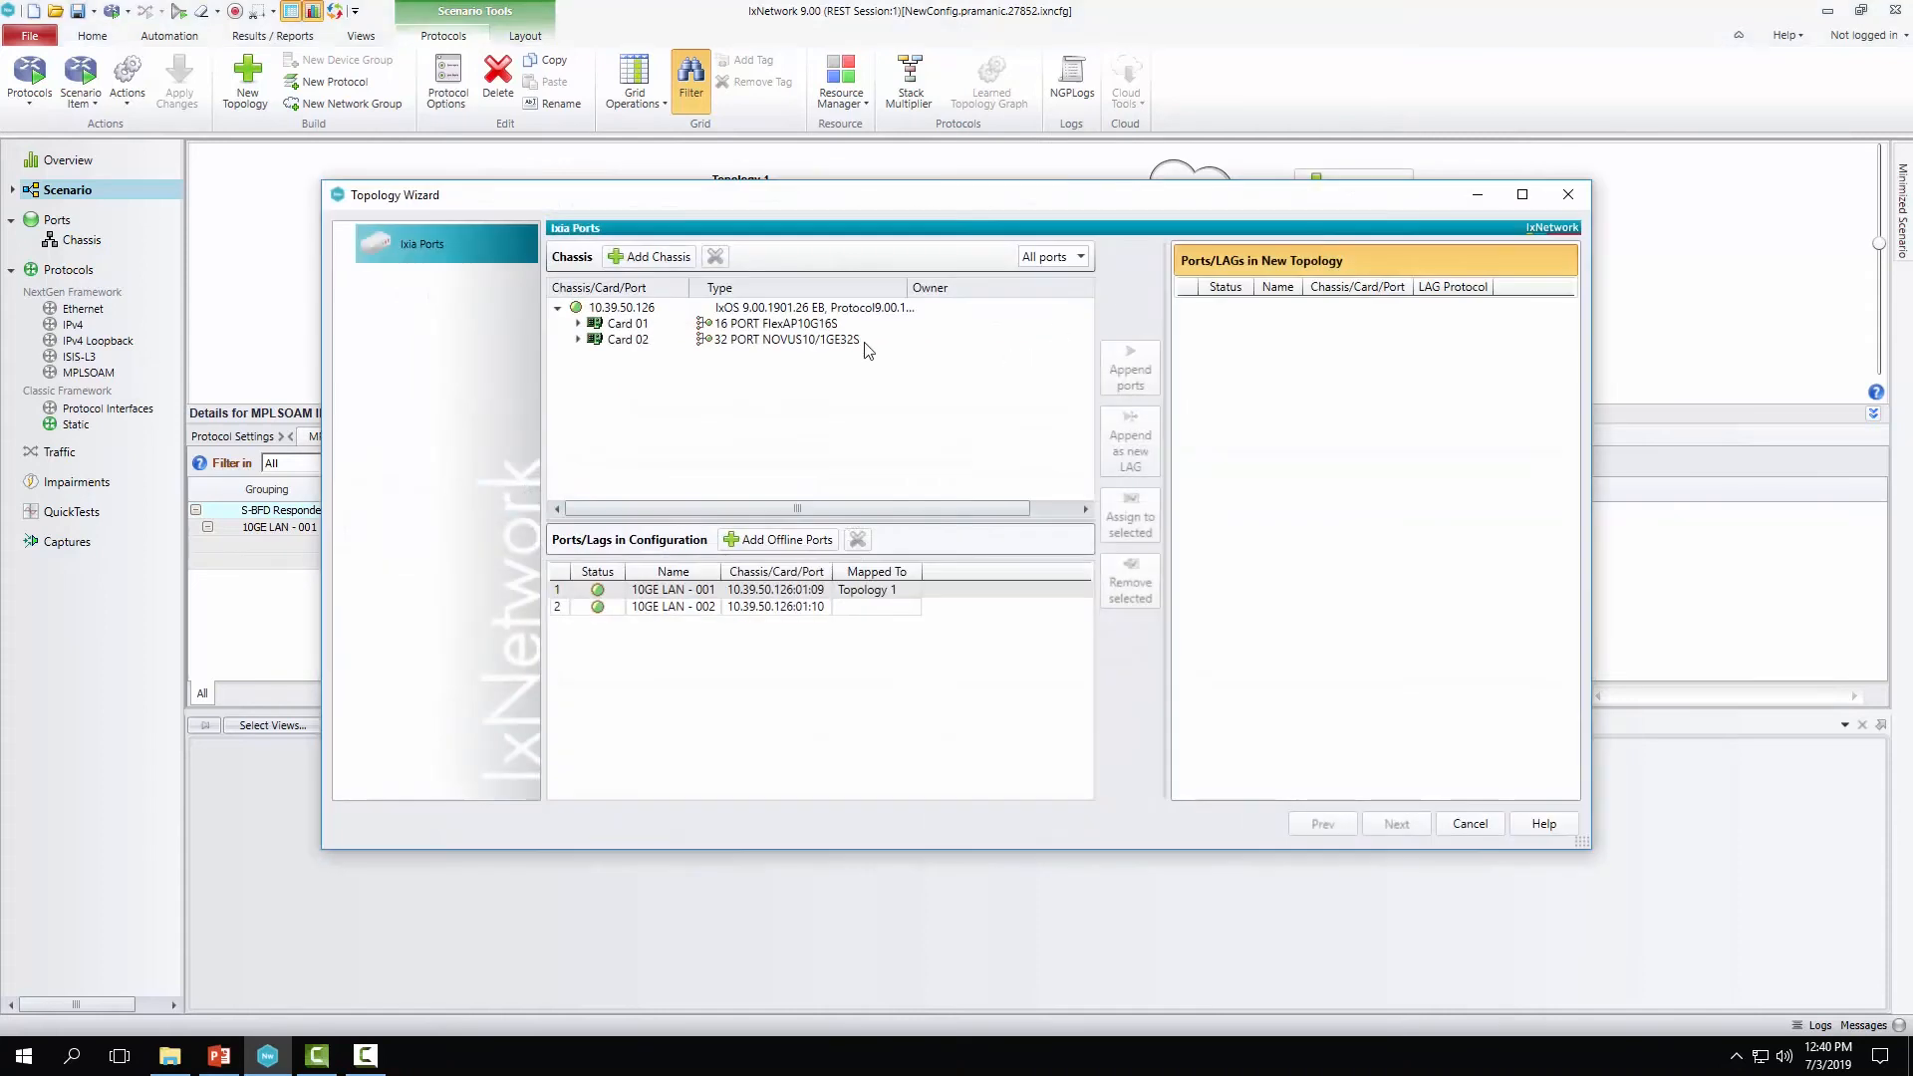
left_click(784, 607)
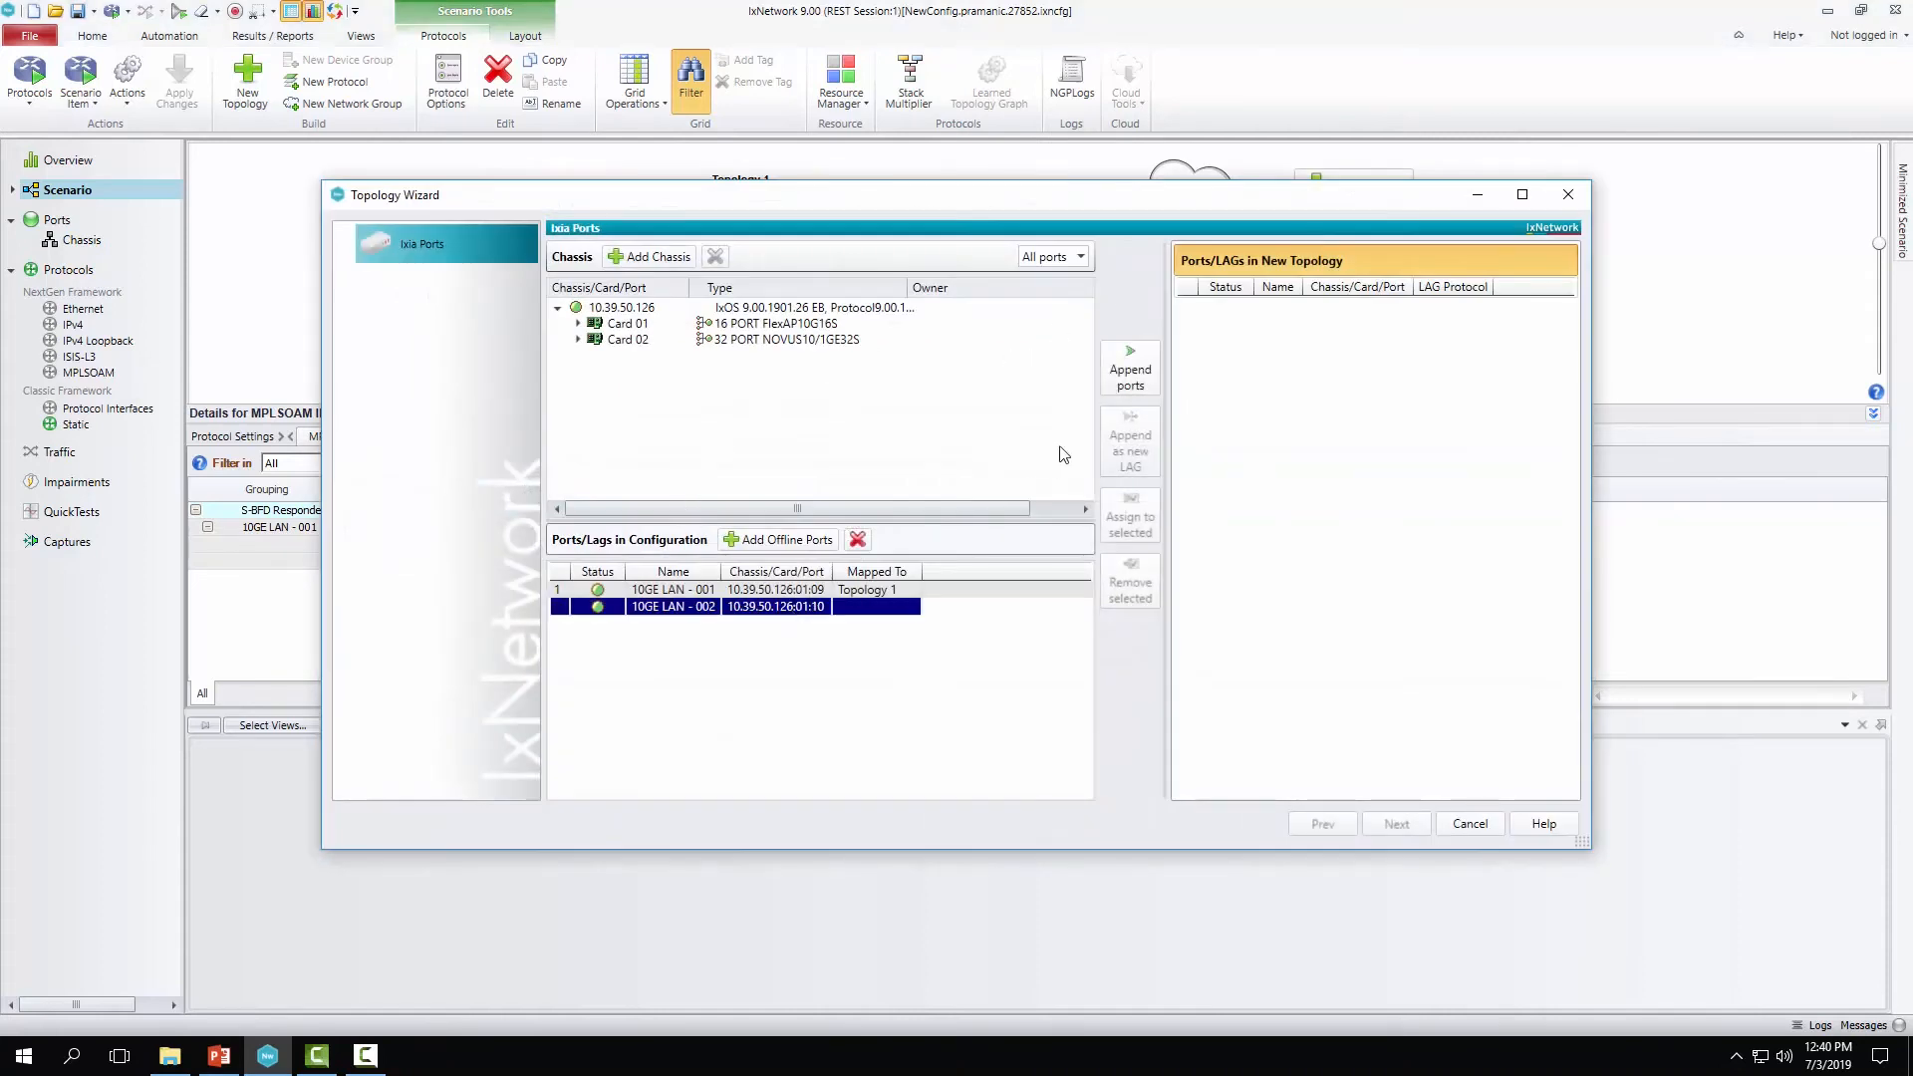
left_click(1111, 391)
left_click(1404, 822)
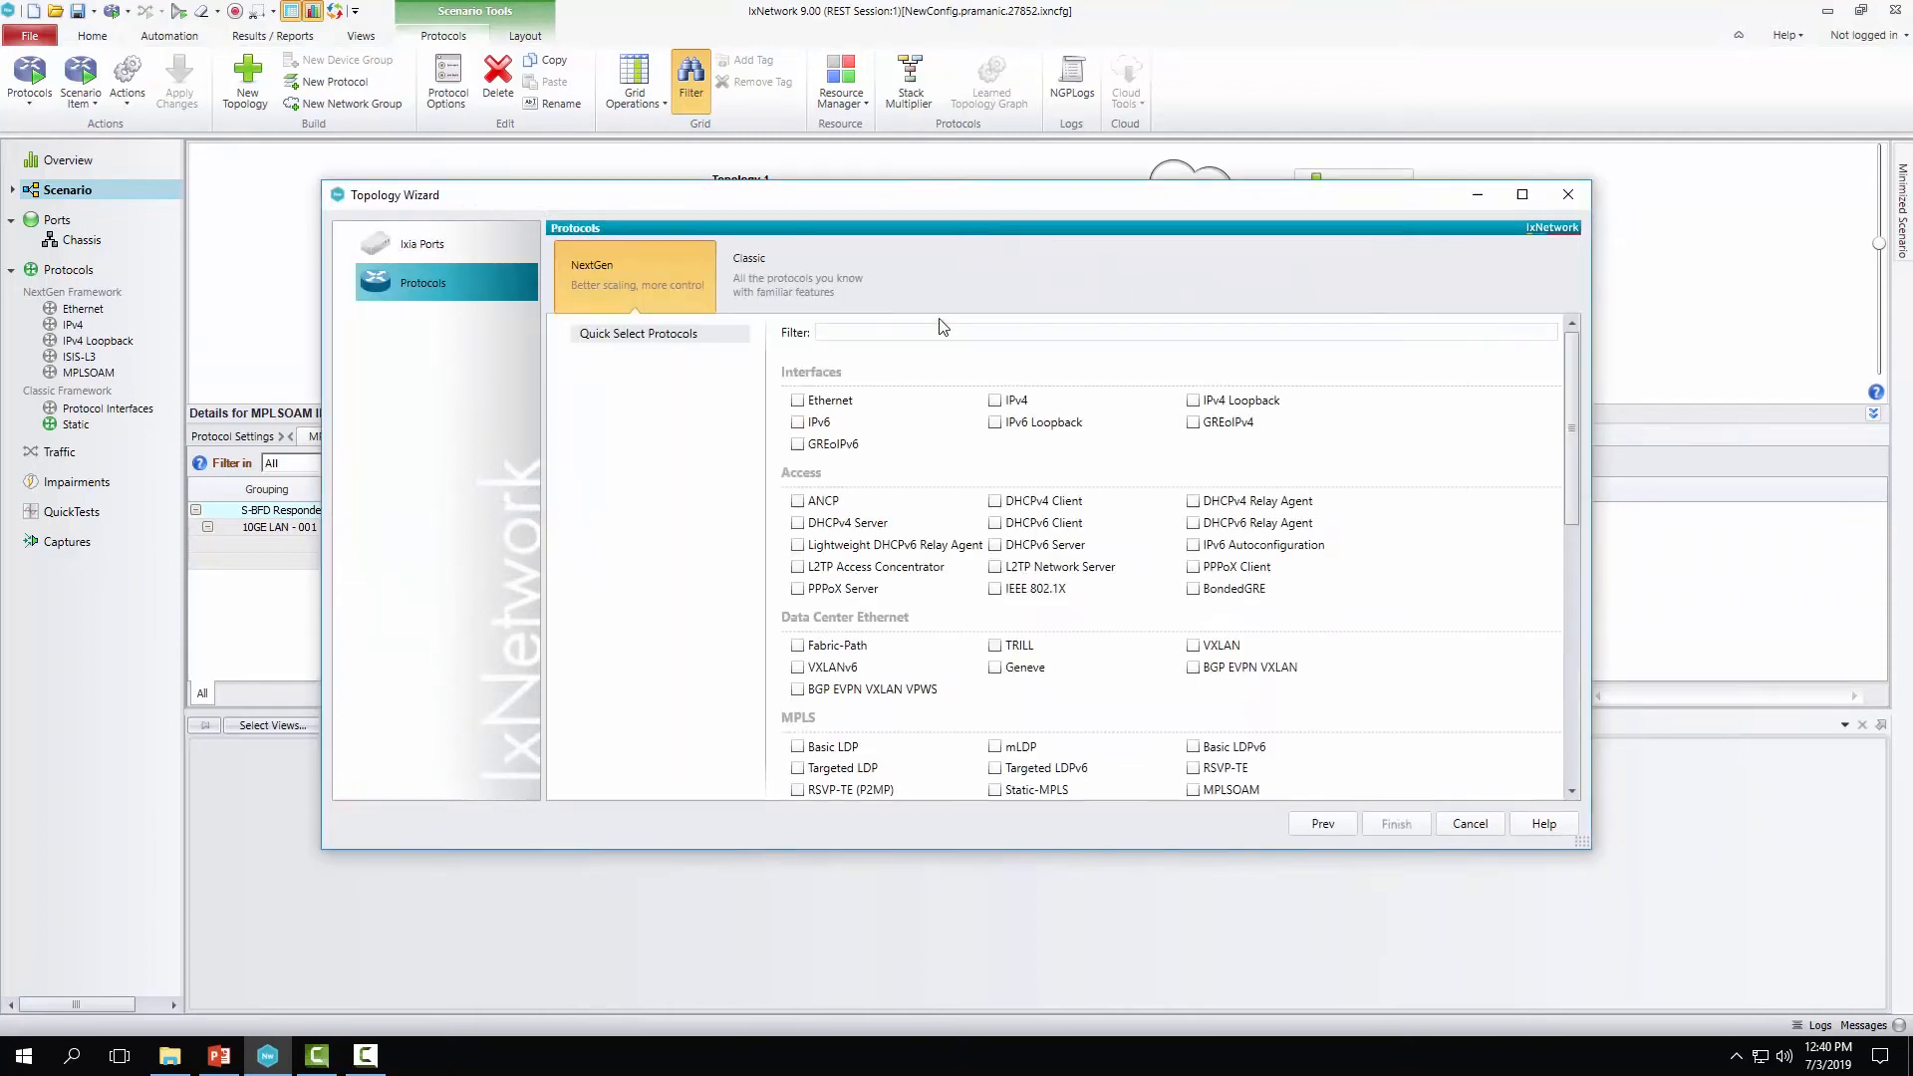
type("IS")
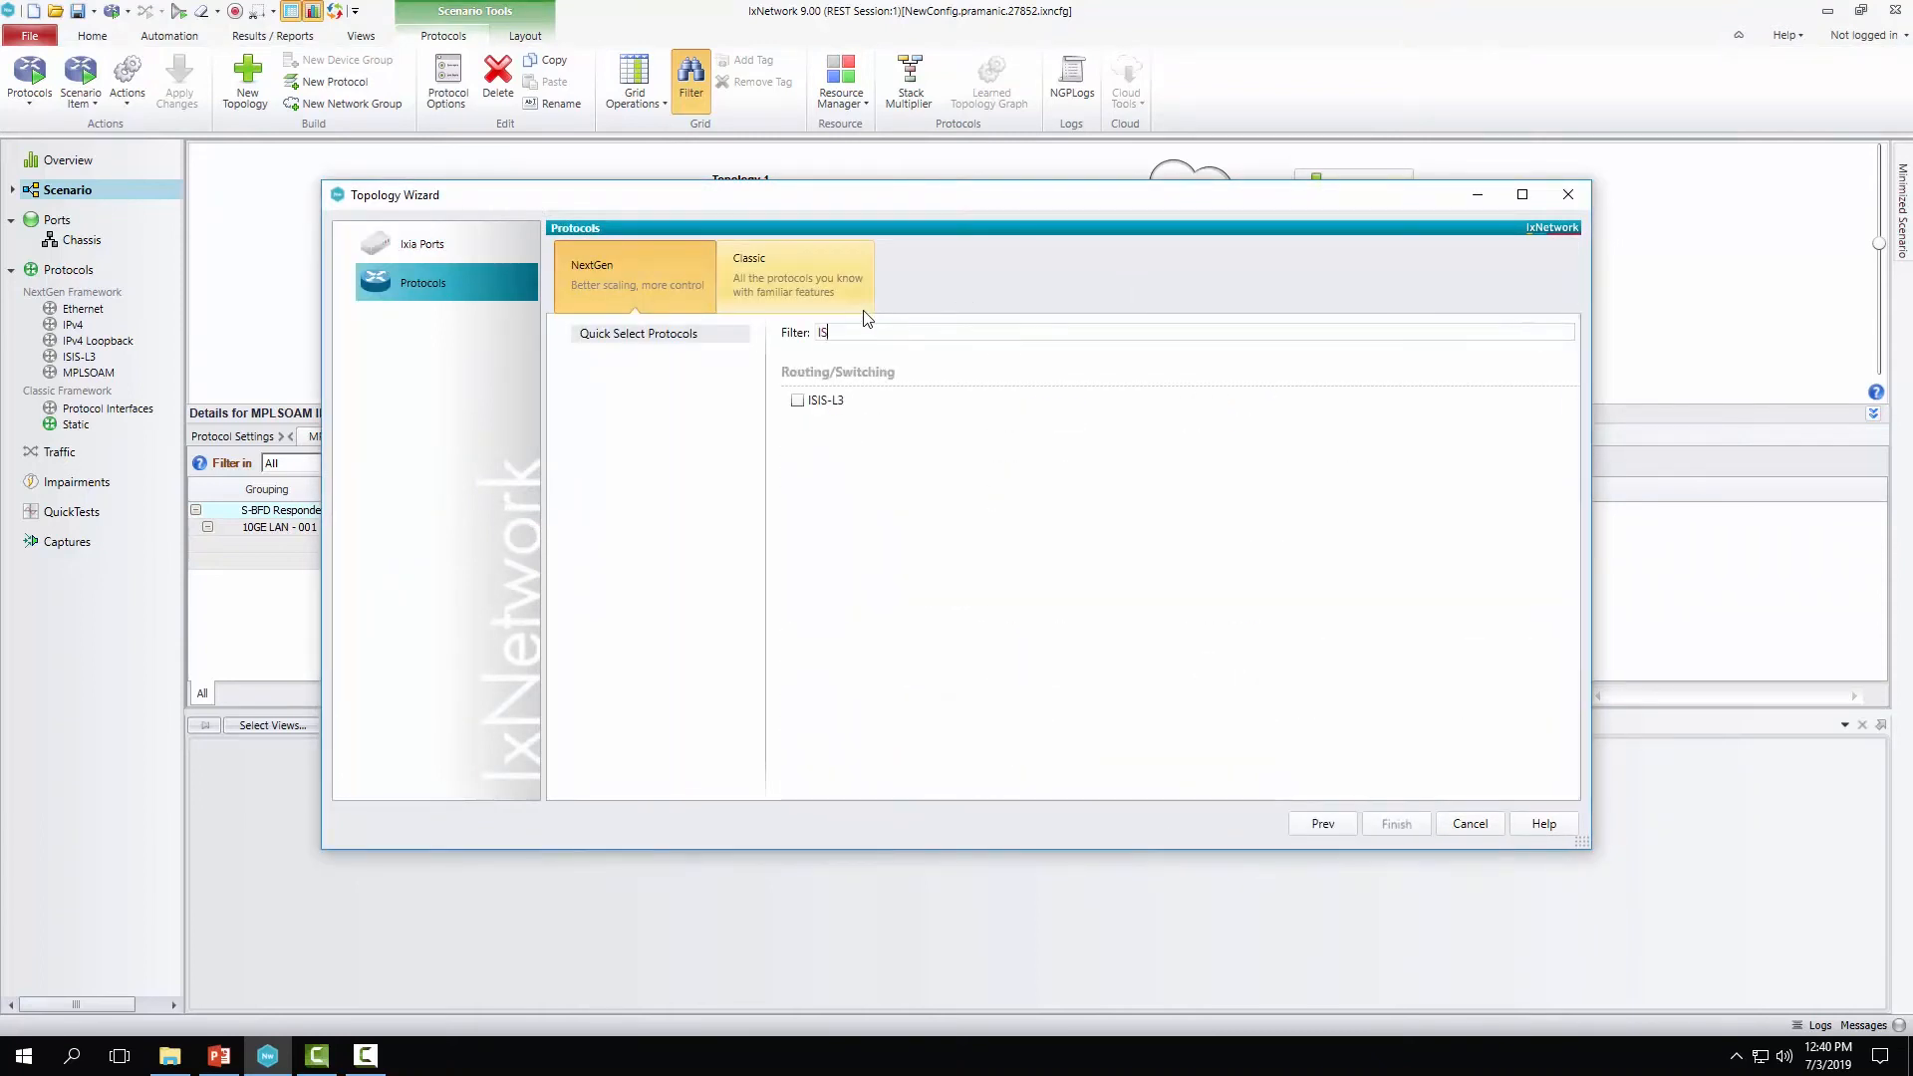
type("I")
left_click(809, 404)
left_click(1398, 823)
- Set the multiplier of Device Group 3 in Topology 2 to 1
left_click(1450, 288)
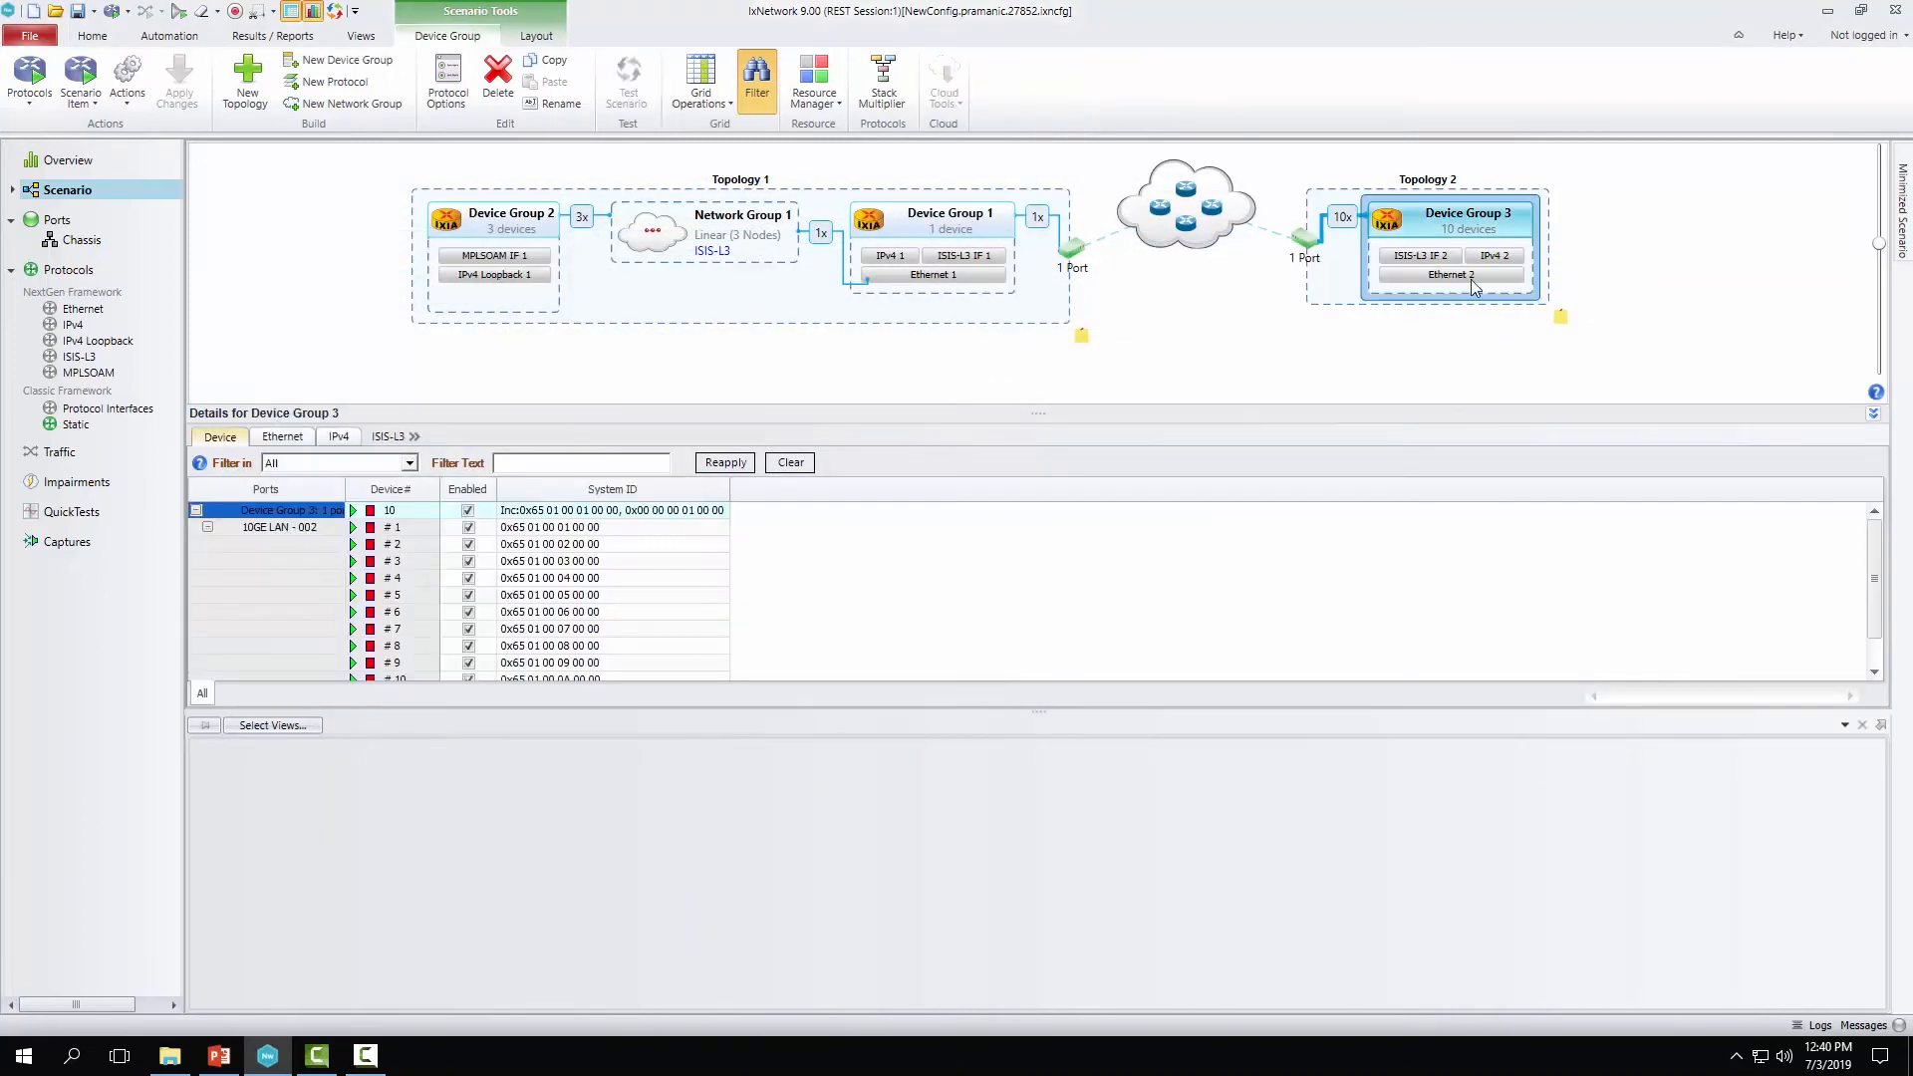
left_click(1353, 222)
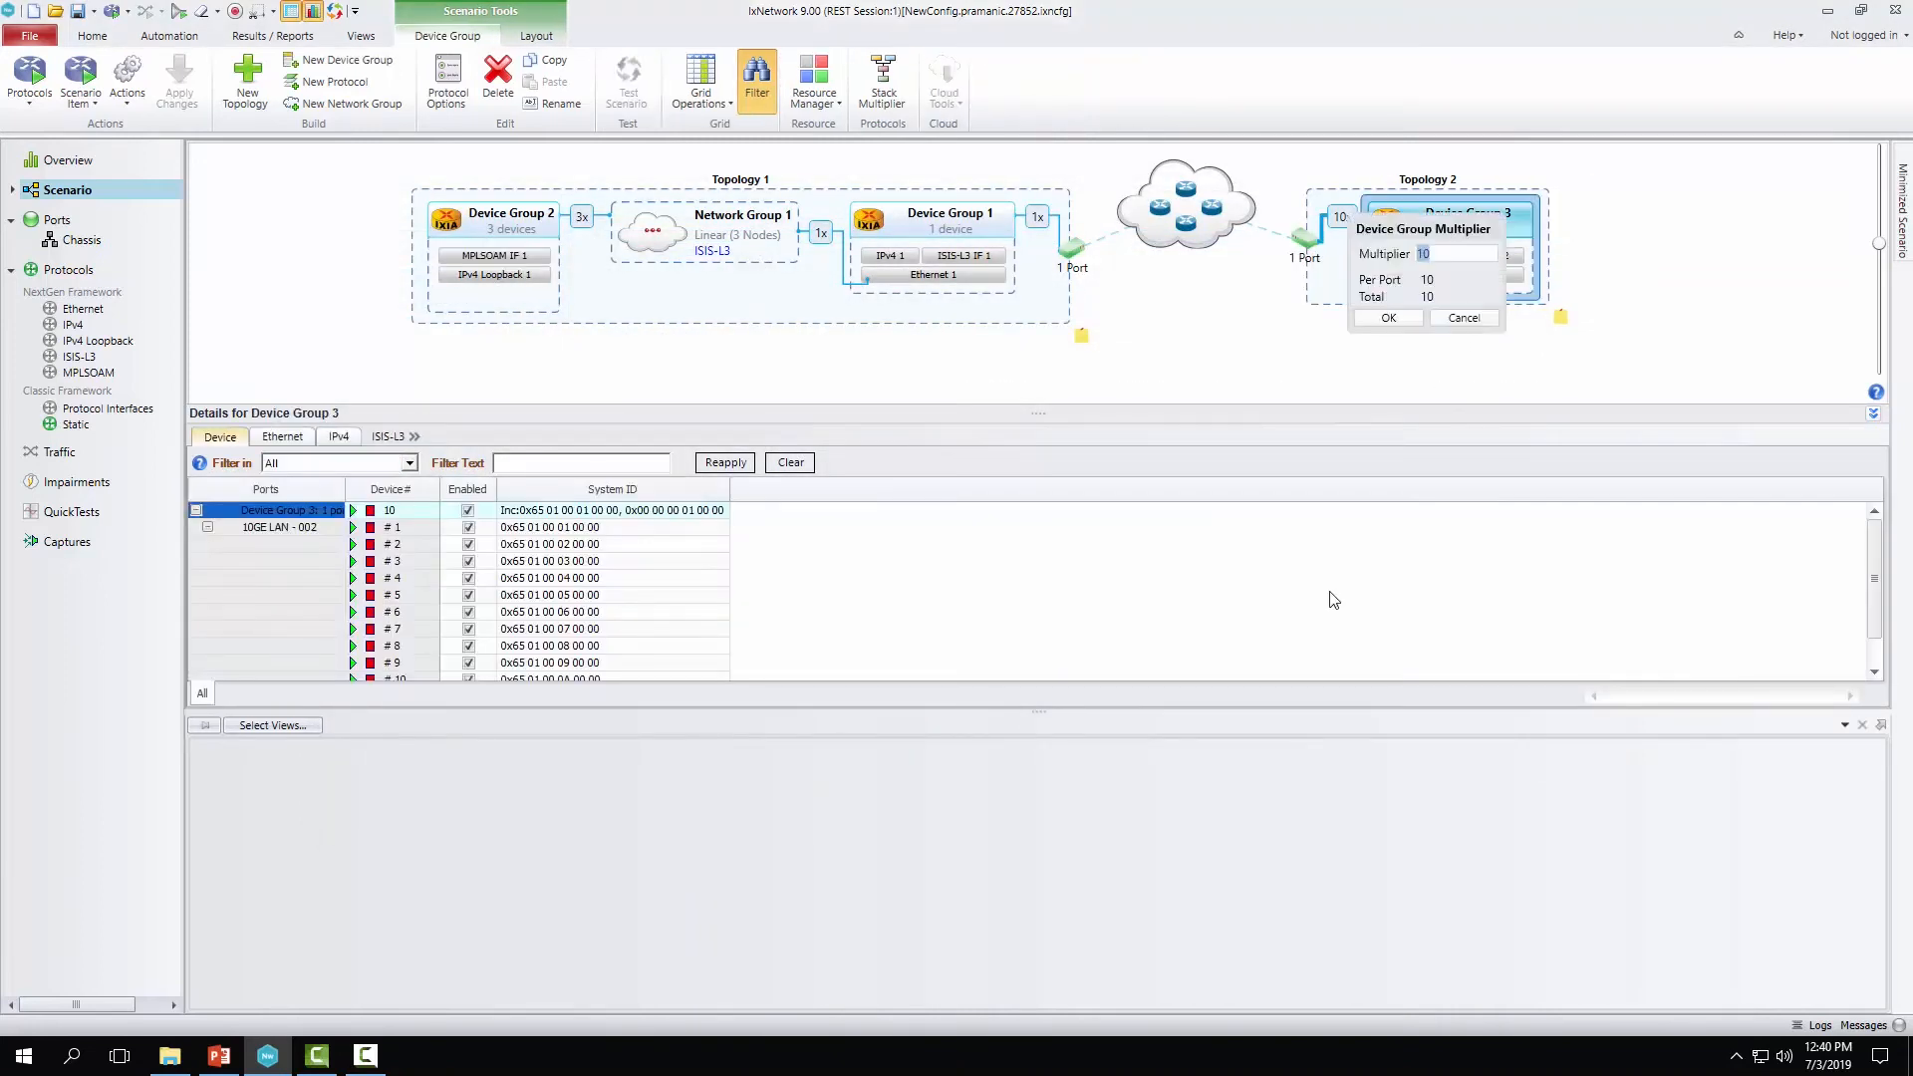
left_click(1395, 323)
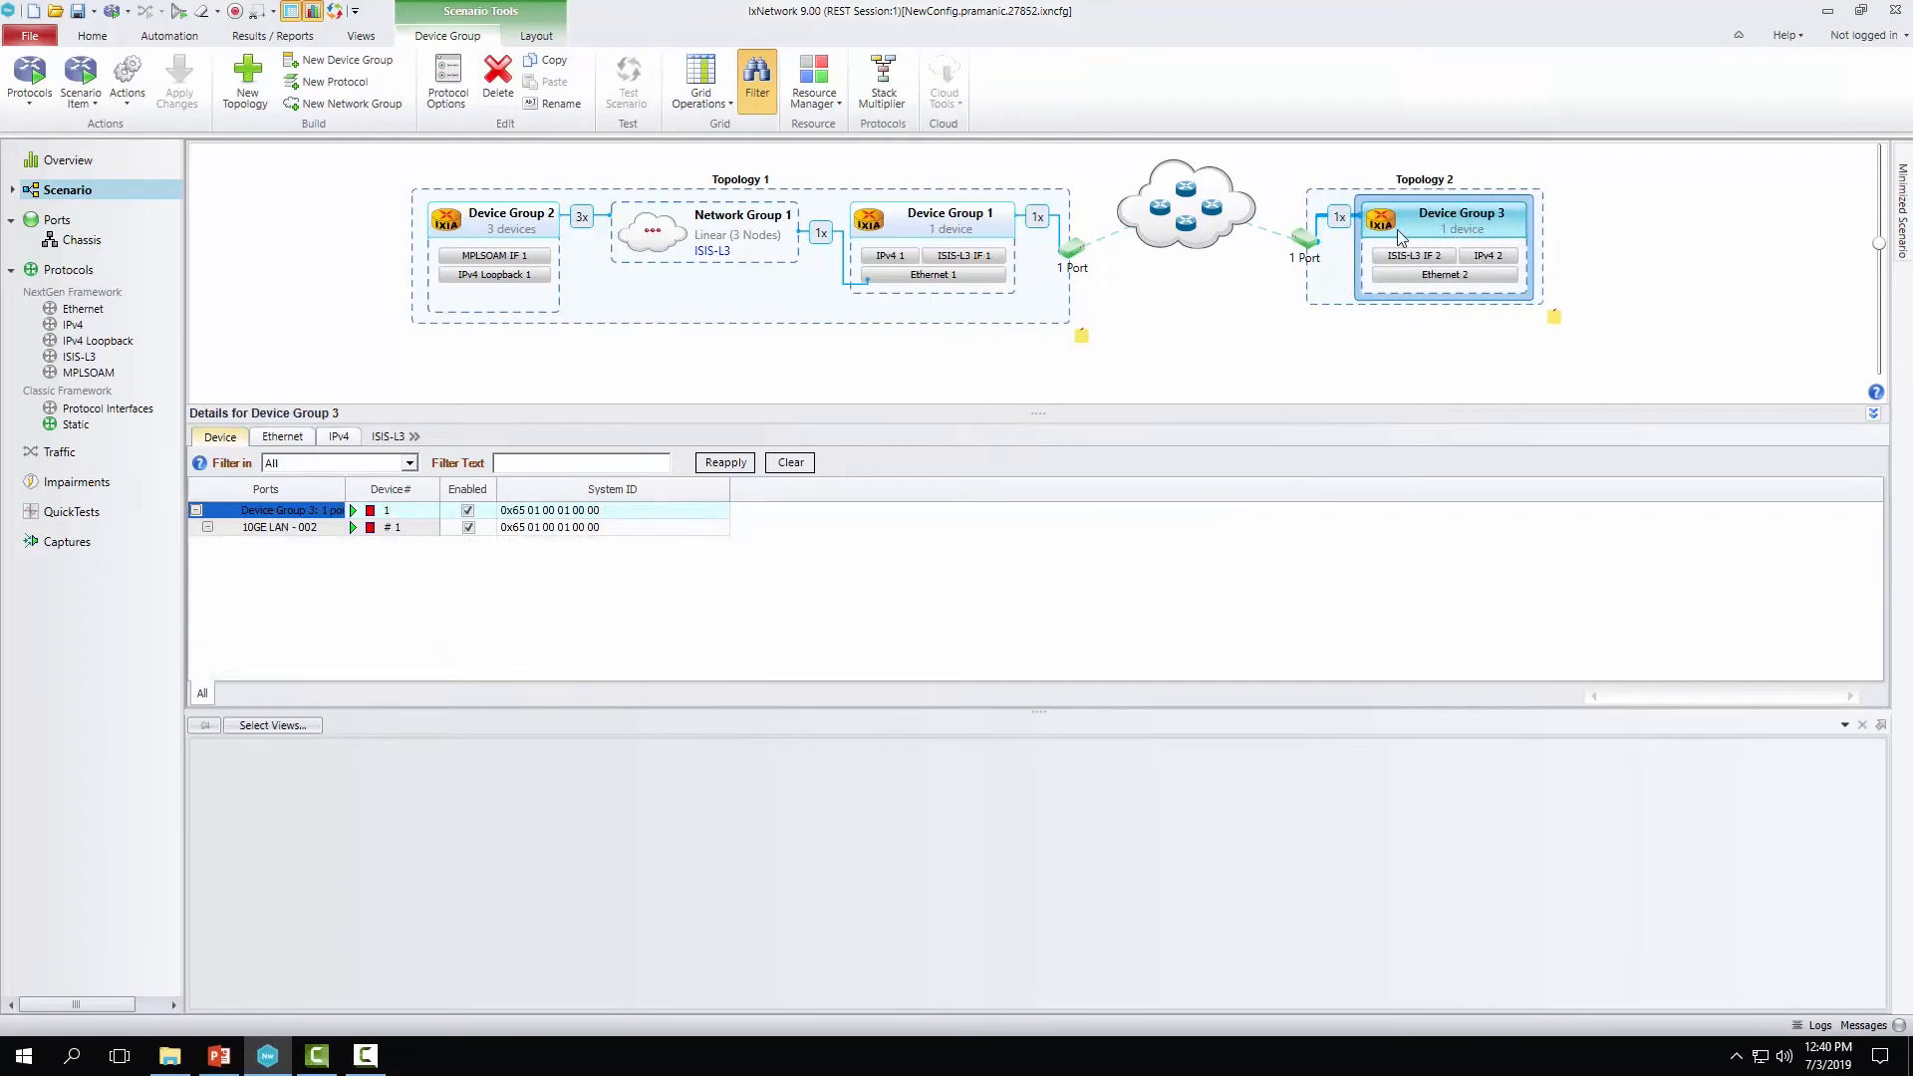
- Enable SR MPLS on Device Group 3's ISIS-L3 router and set both its Router Capability Id and Node Prefix to 2.2.2.2
left_click(1415, 256)
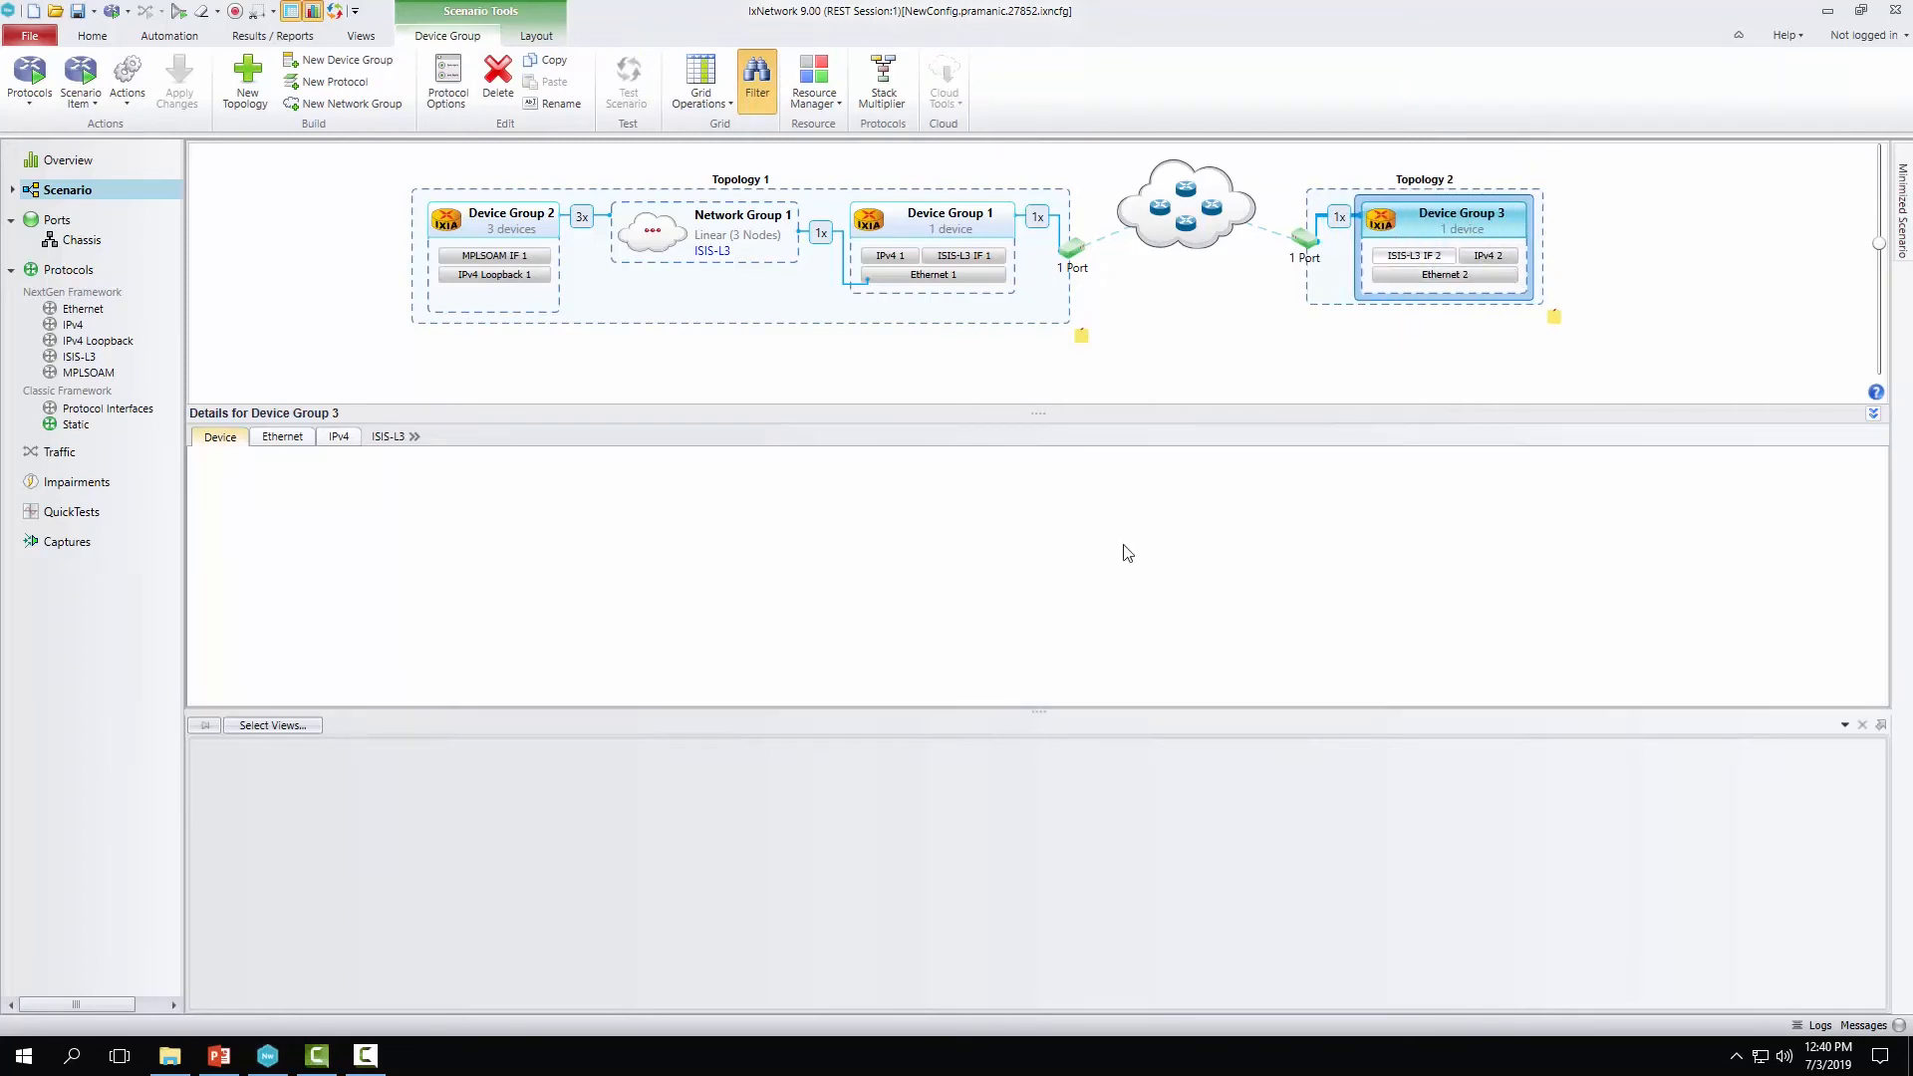
left_click(334, 436)
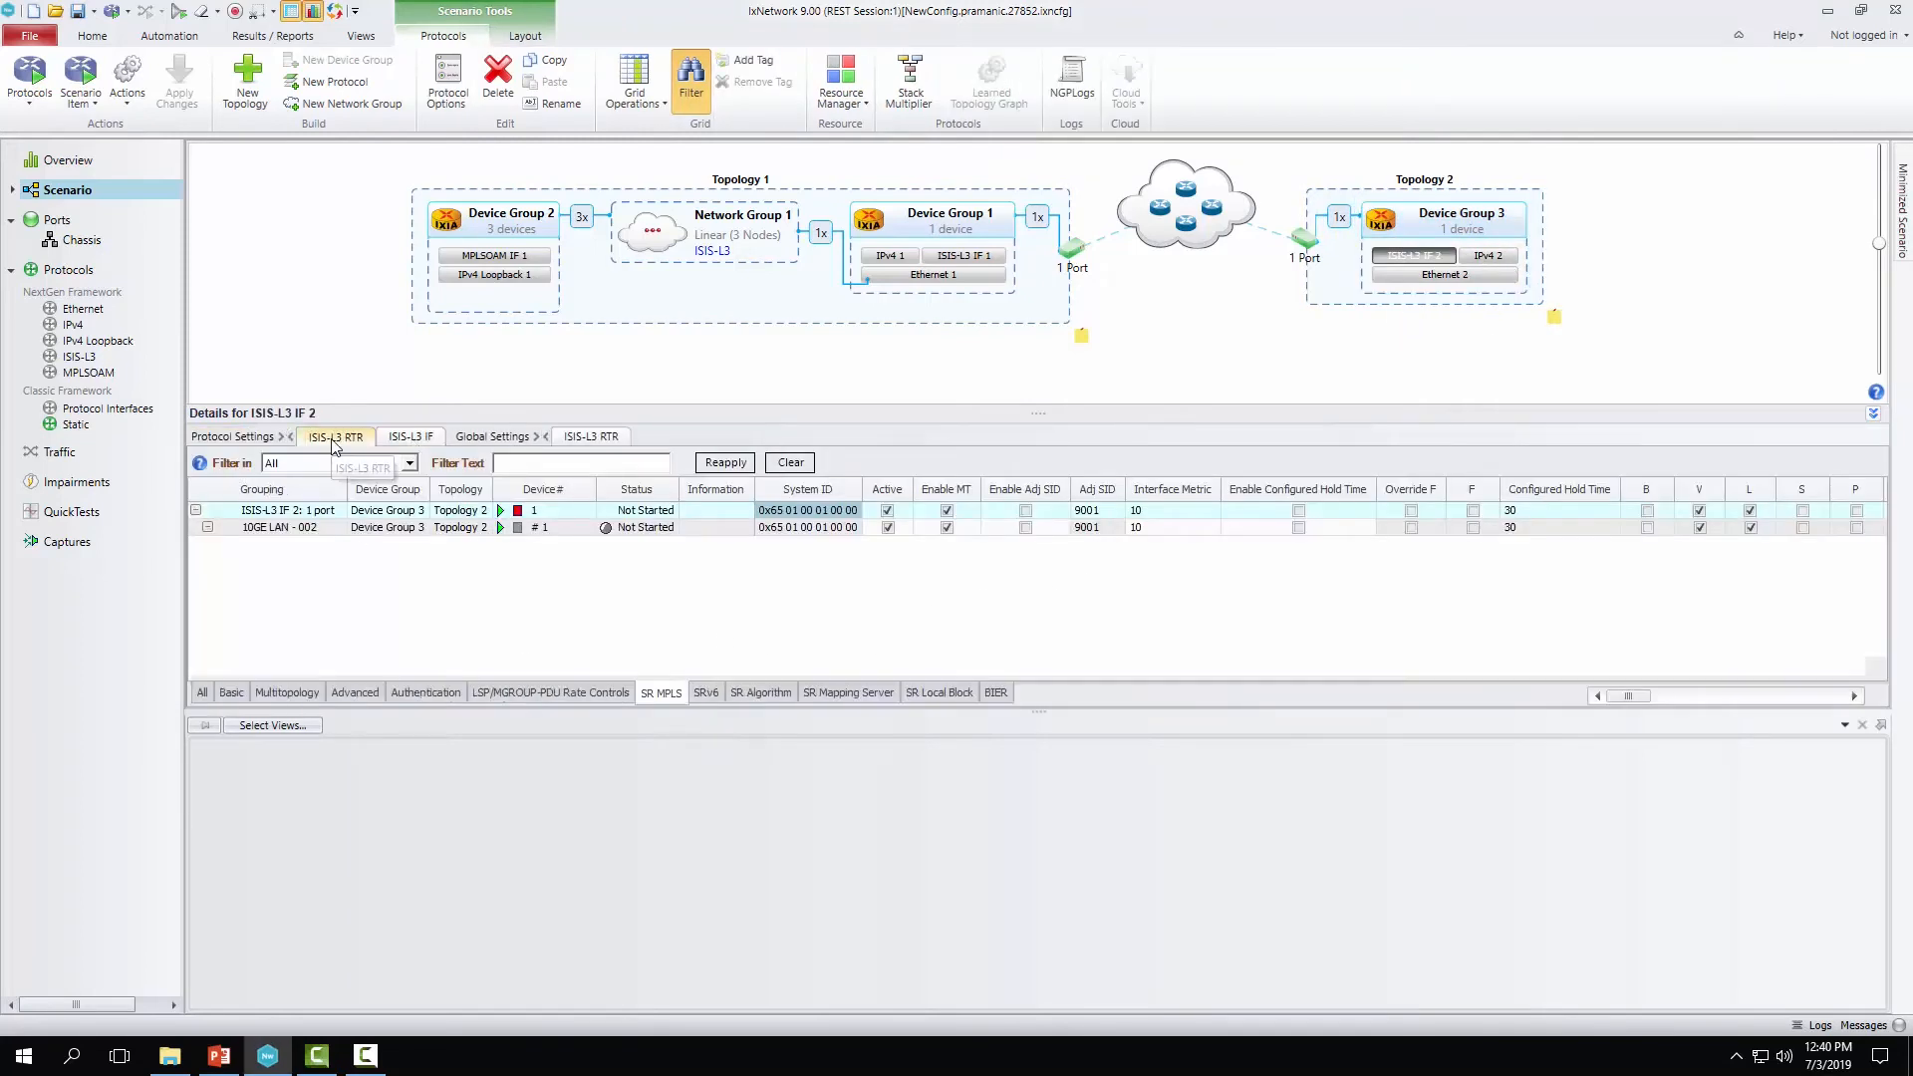
left_click(644, 510)
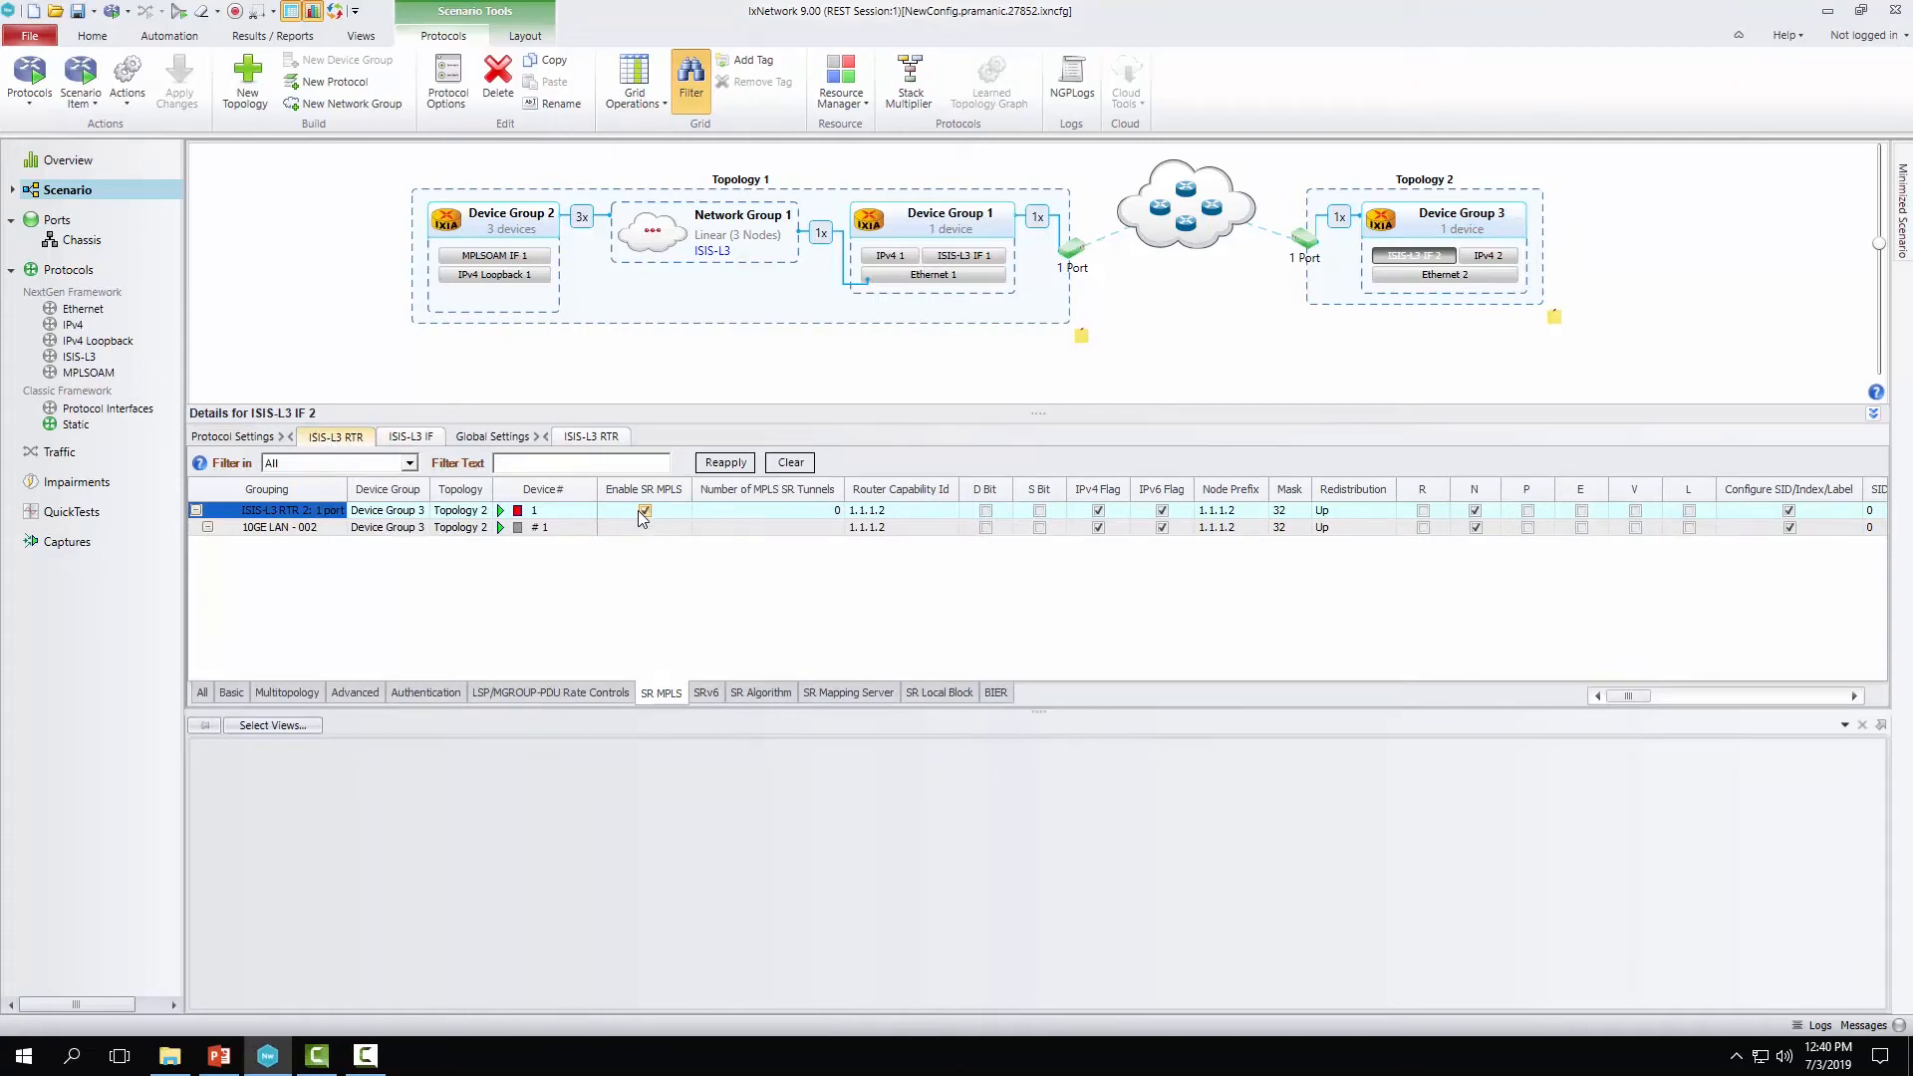
left_click(908, 513)
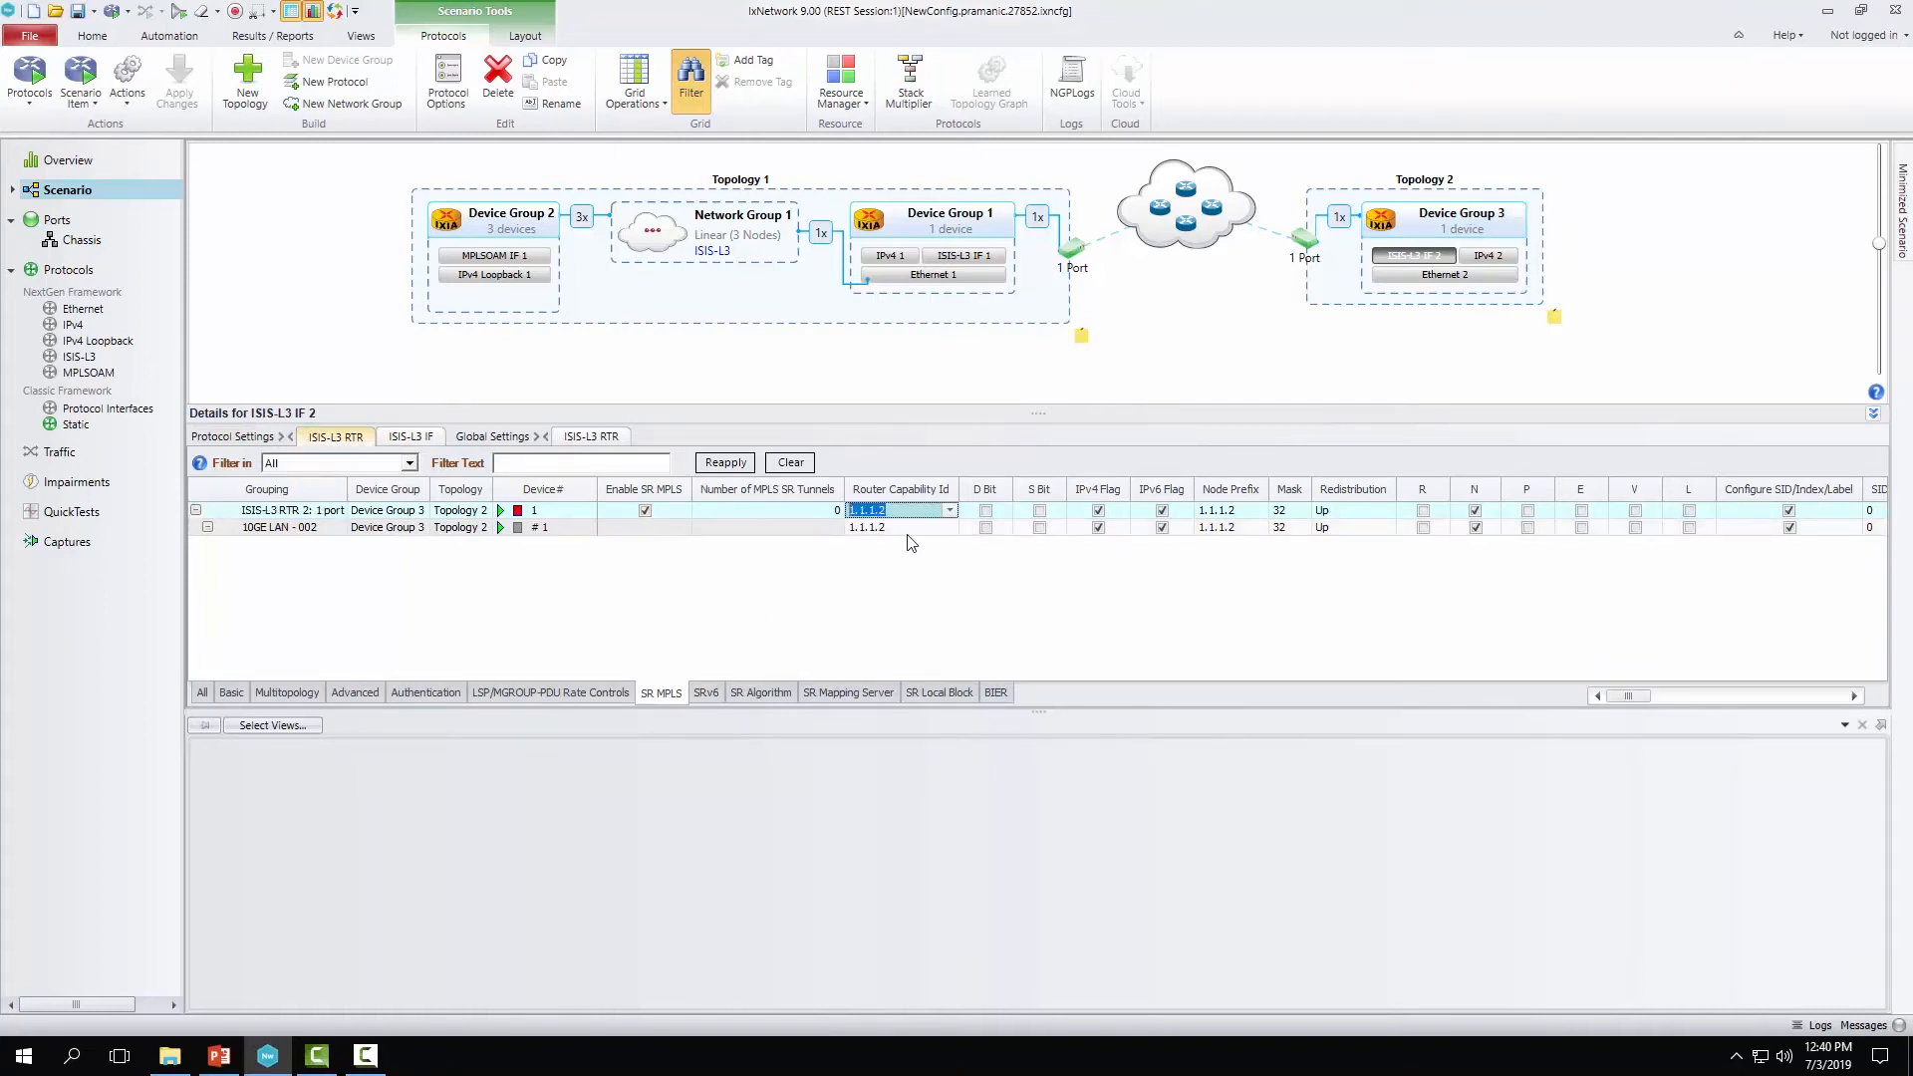
type("2.2.2.2")
left_click(1240, 513)
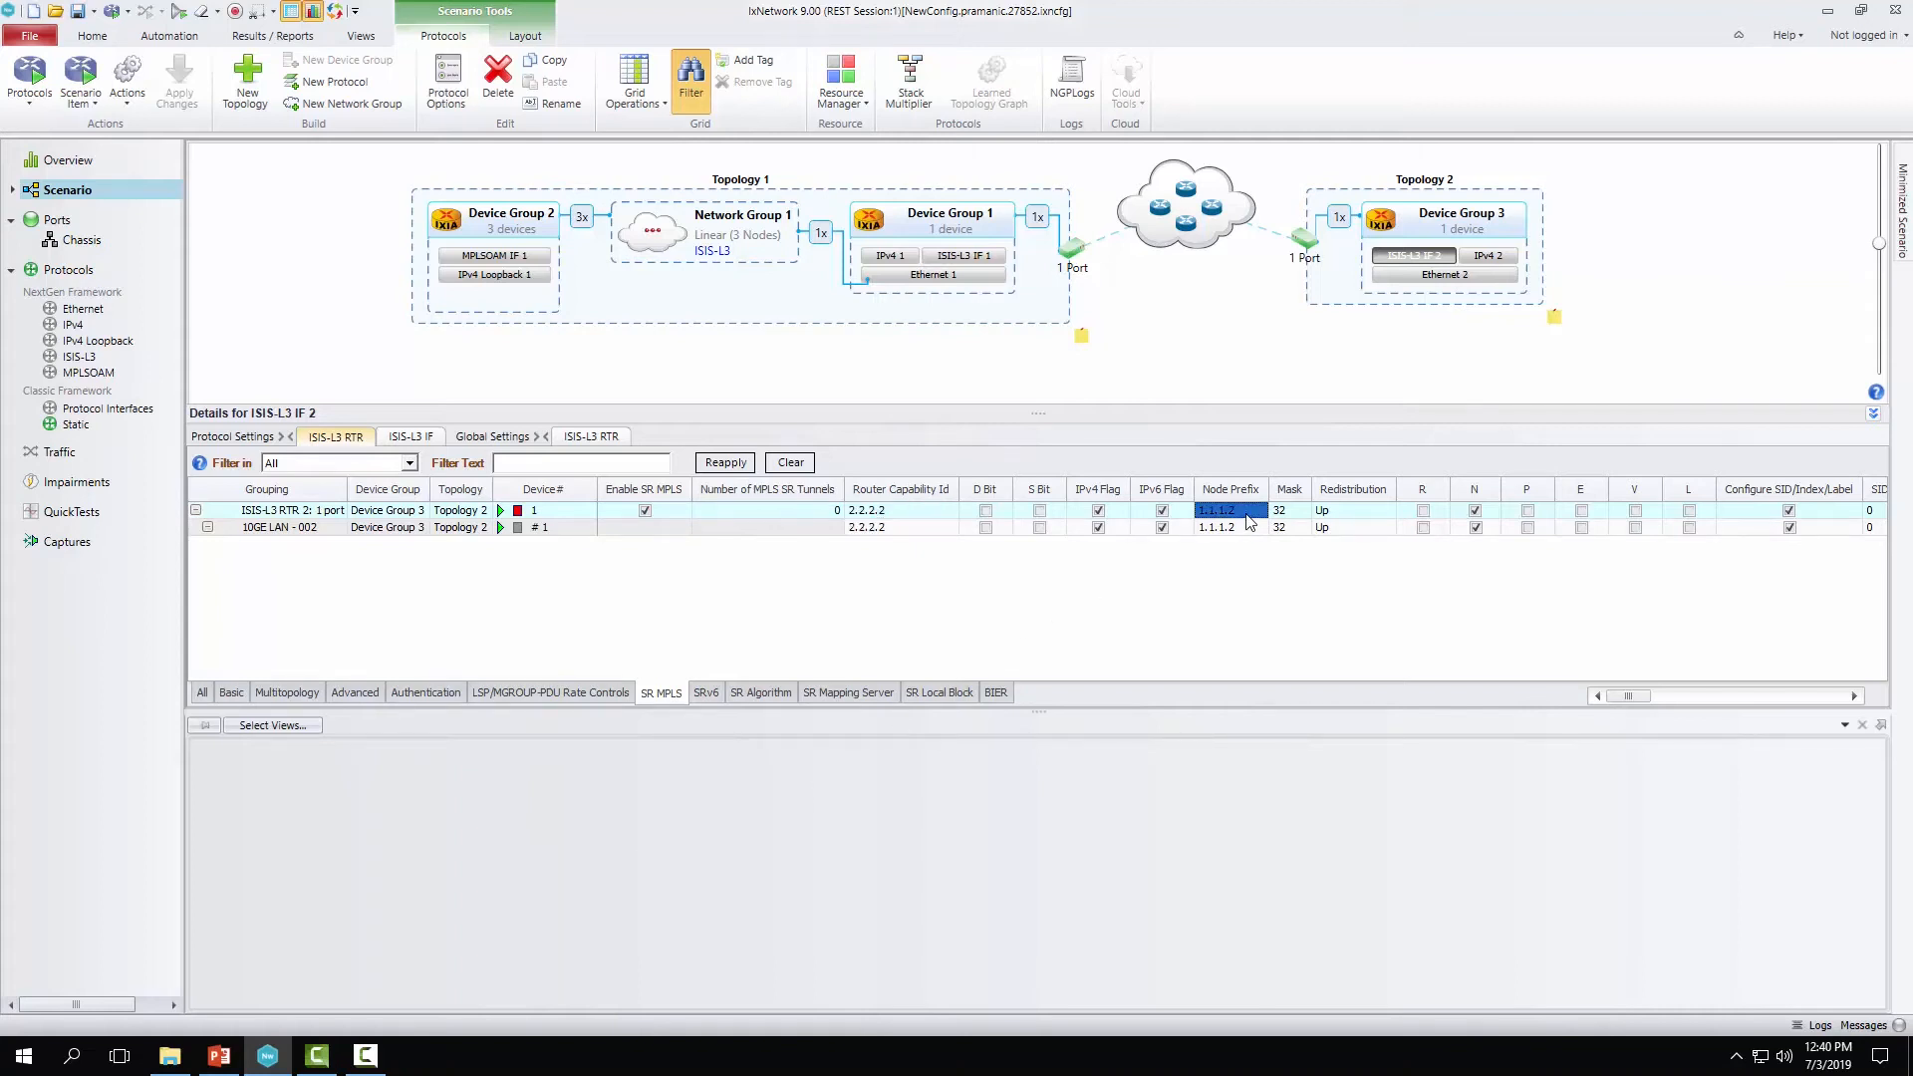
type("2.2.2.2")
key("Return")
- Set the SID/Index/Label of Device Group 3's ISIS-L3 router to 100
left_click_drag(1634, 694, 1687, 699)
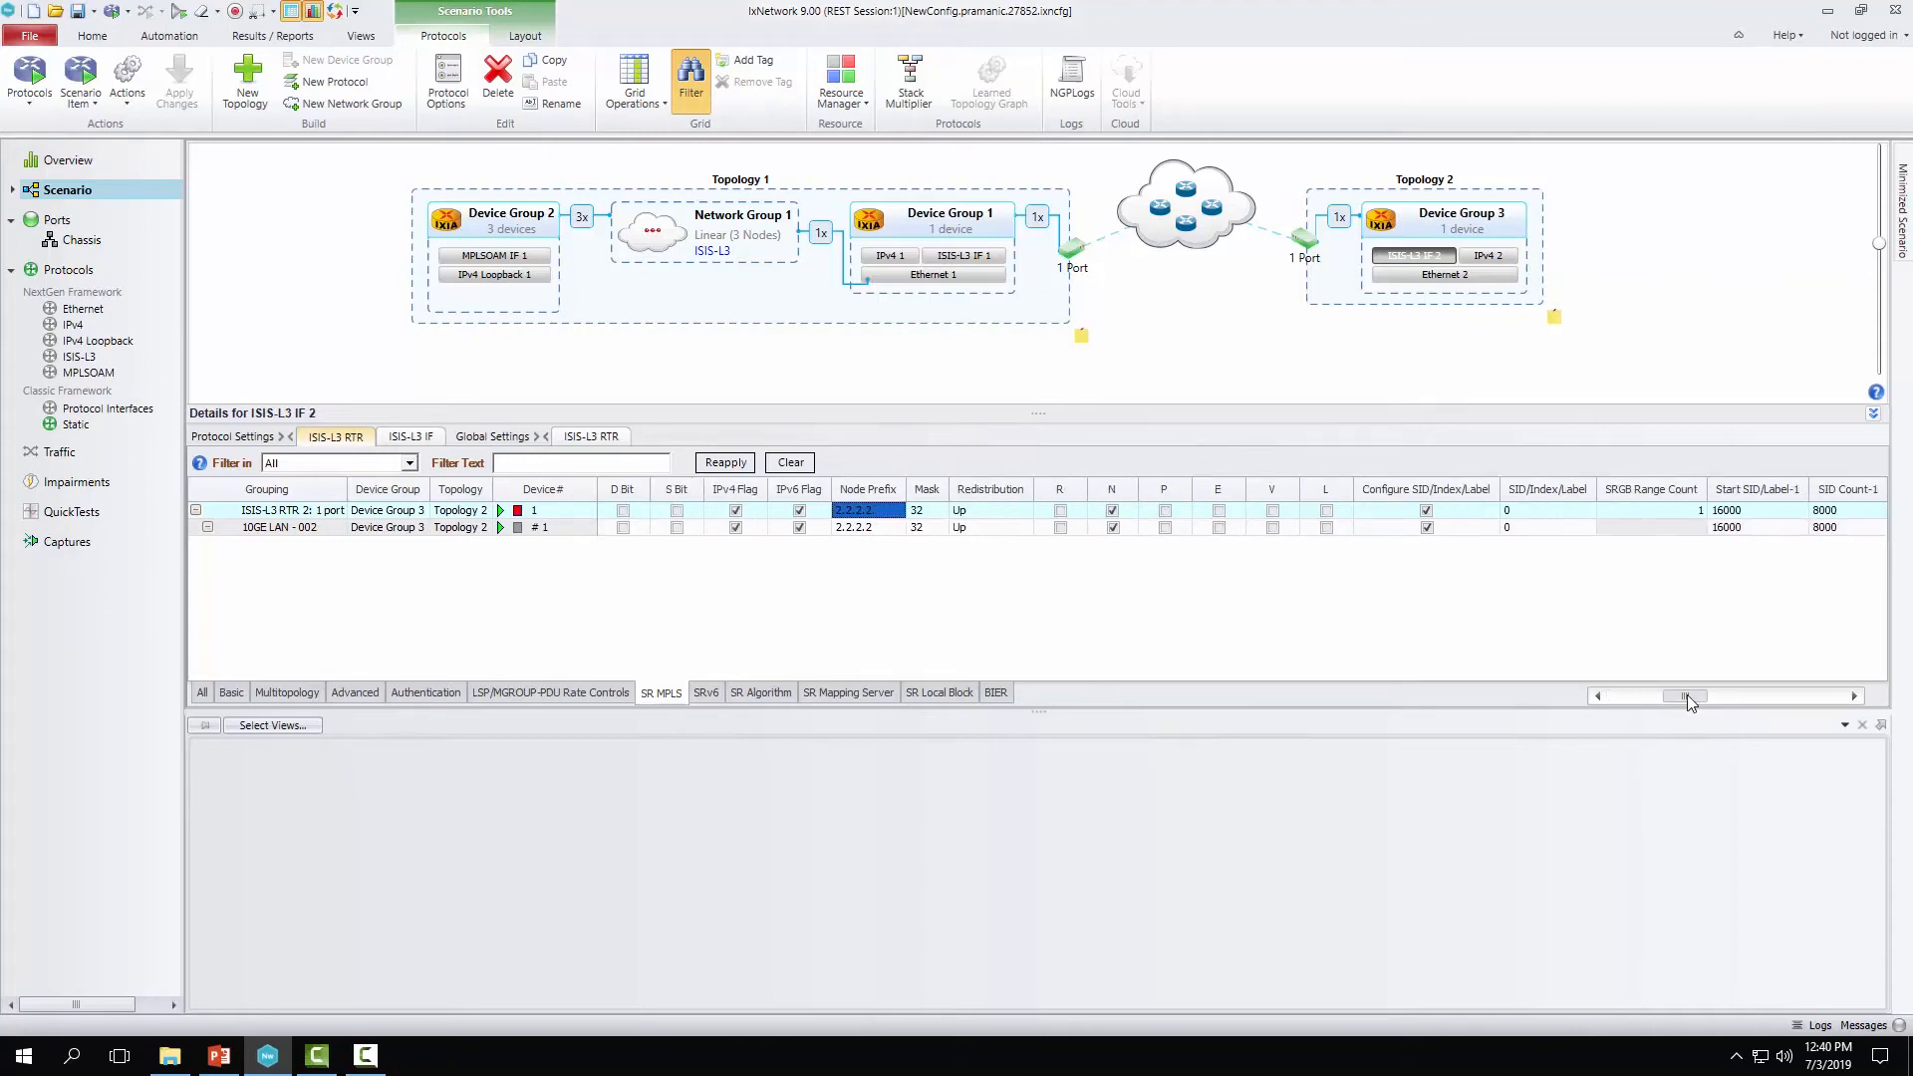
left_click(1547, 510)
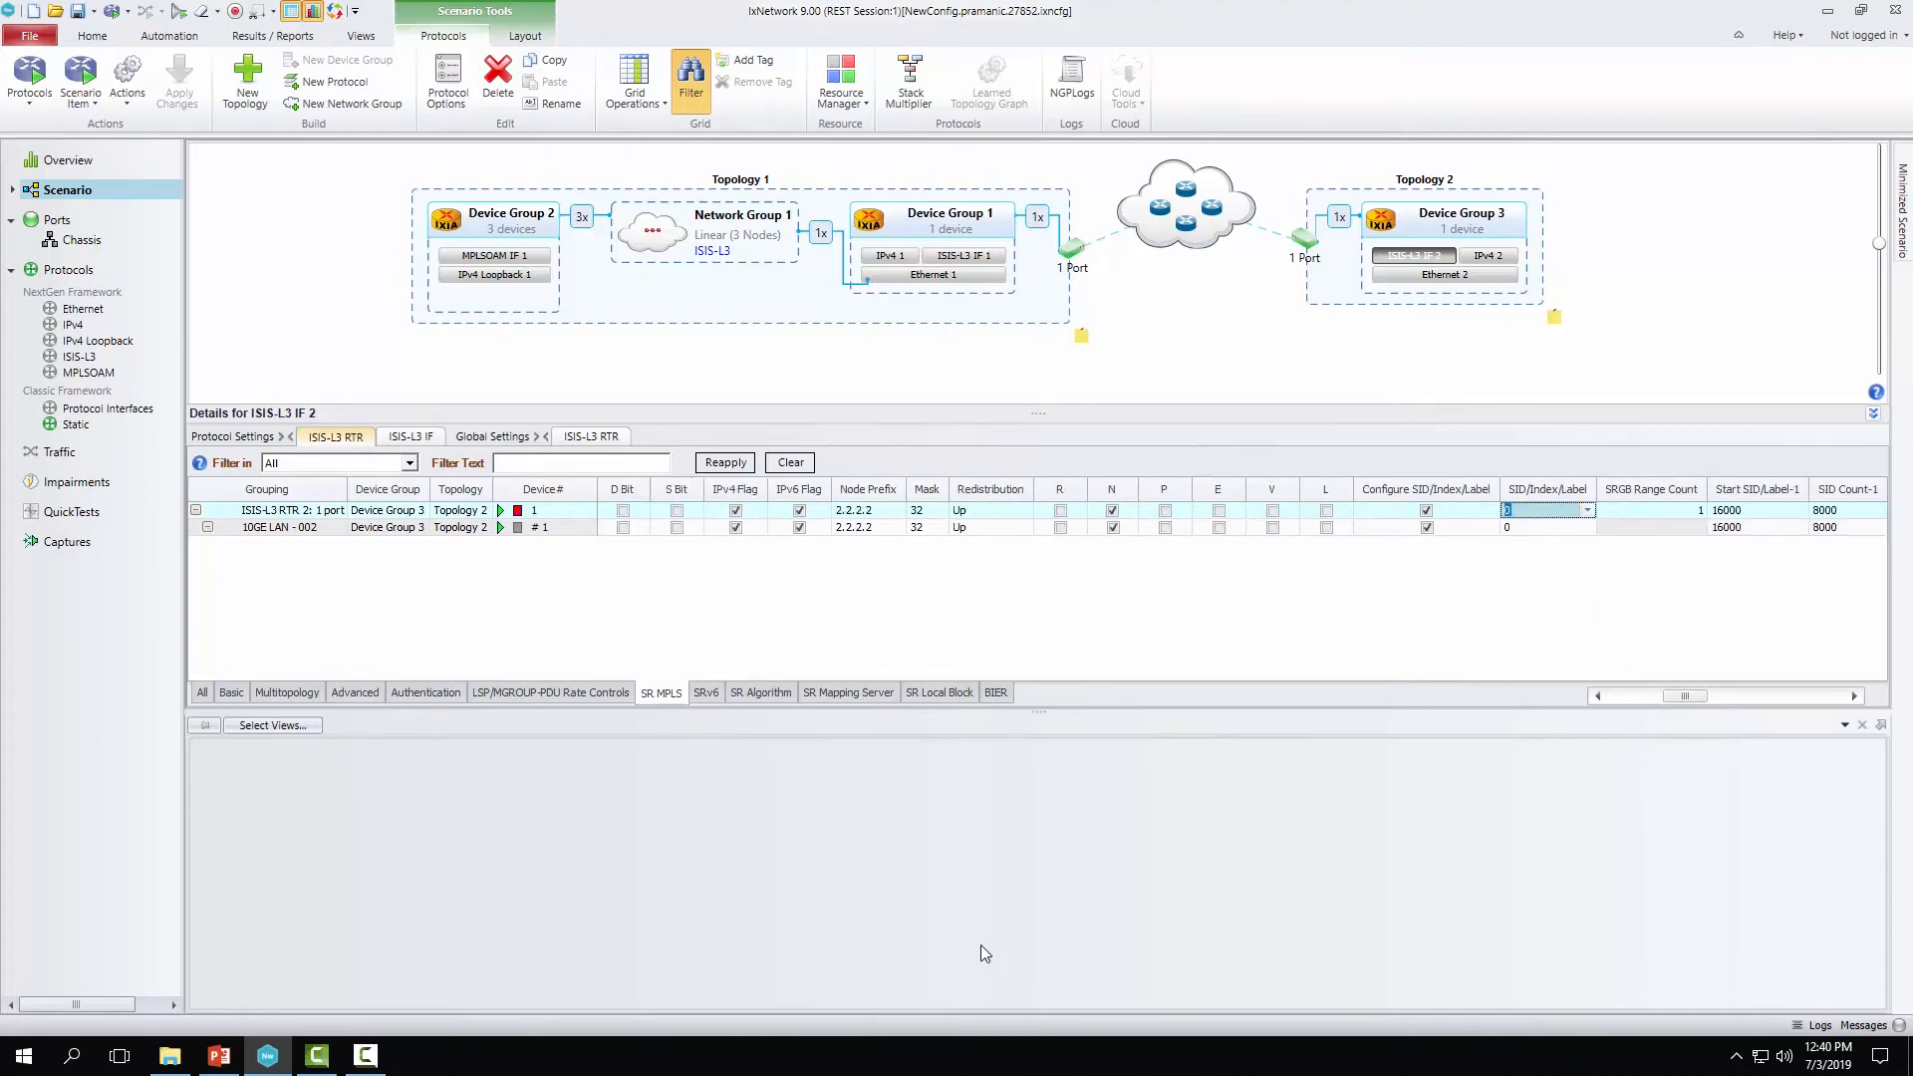
type("100")
left_click(1618, 529)
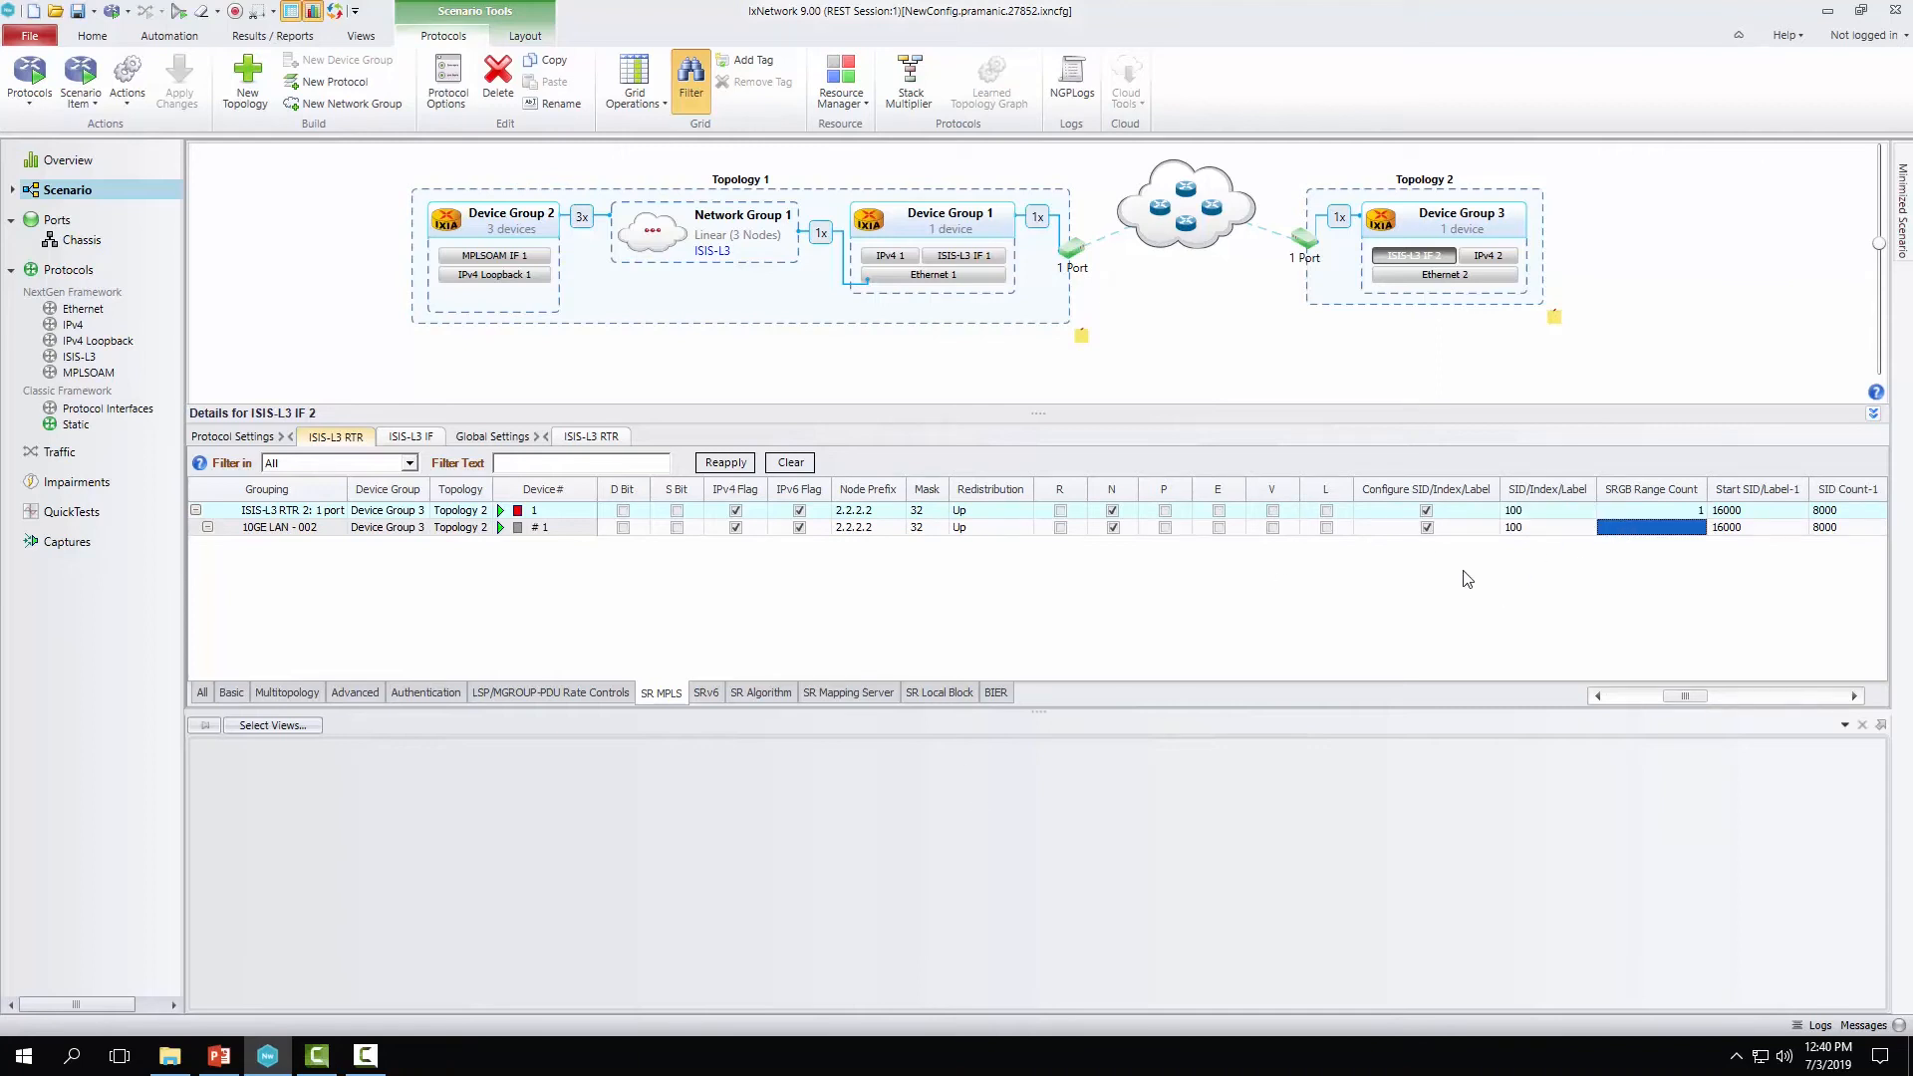
mouse_move(1491, 277)
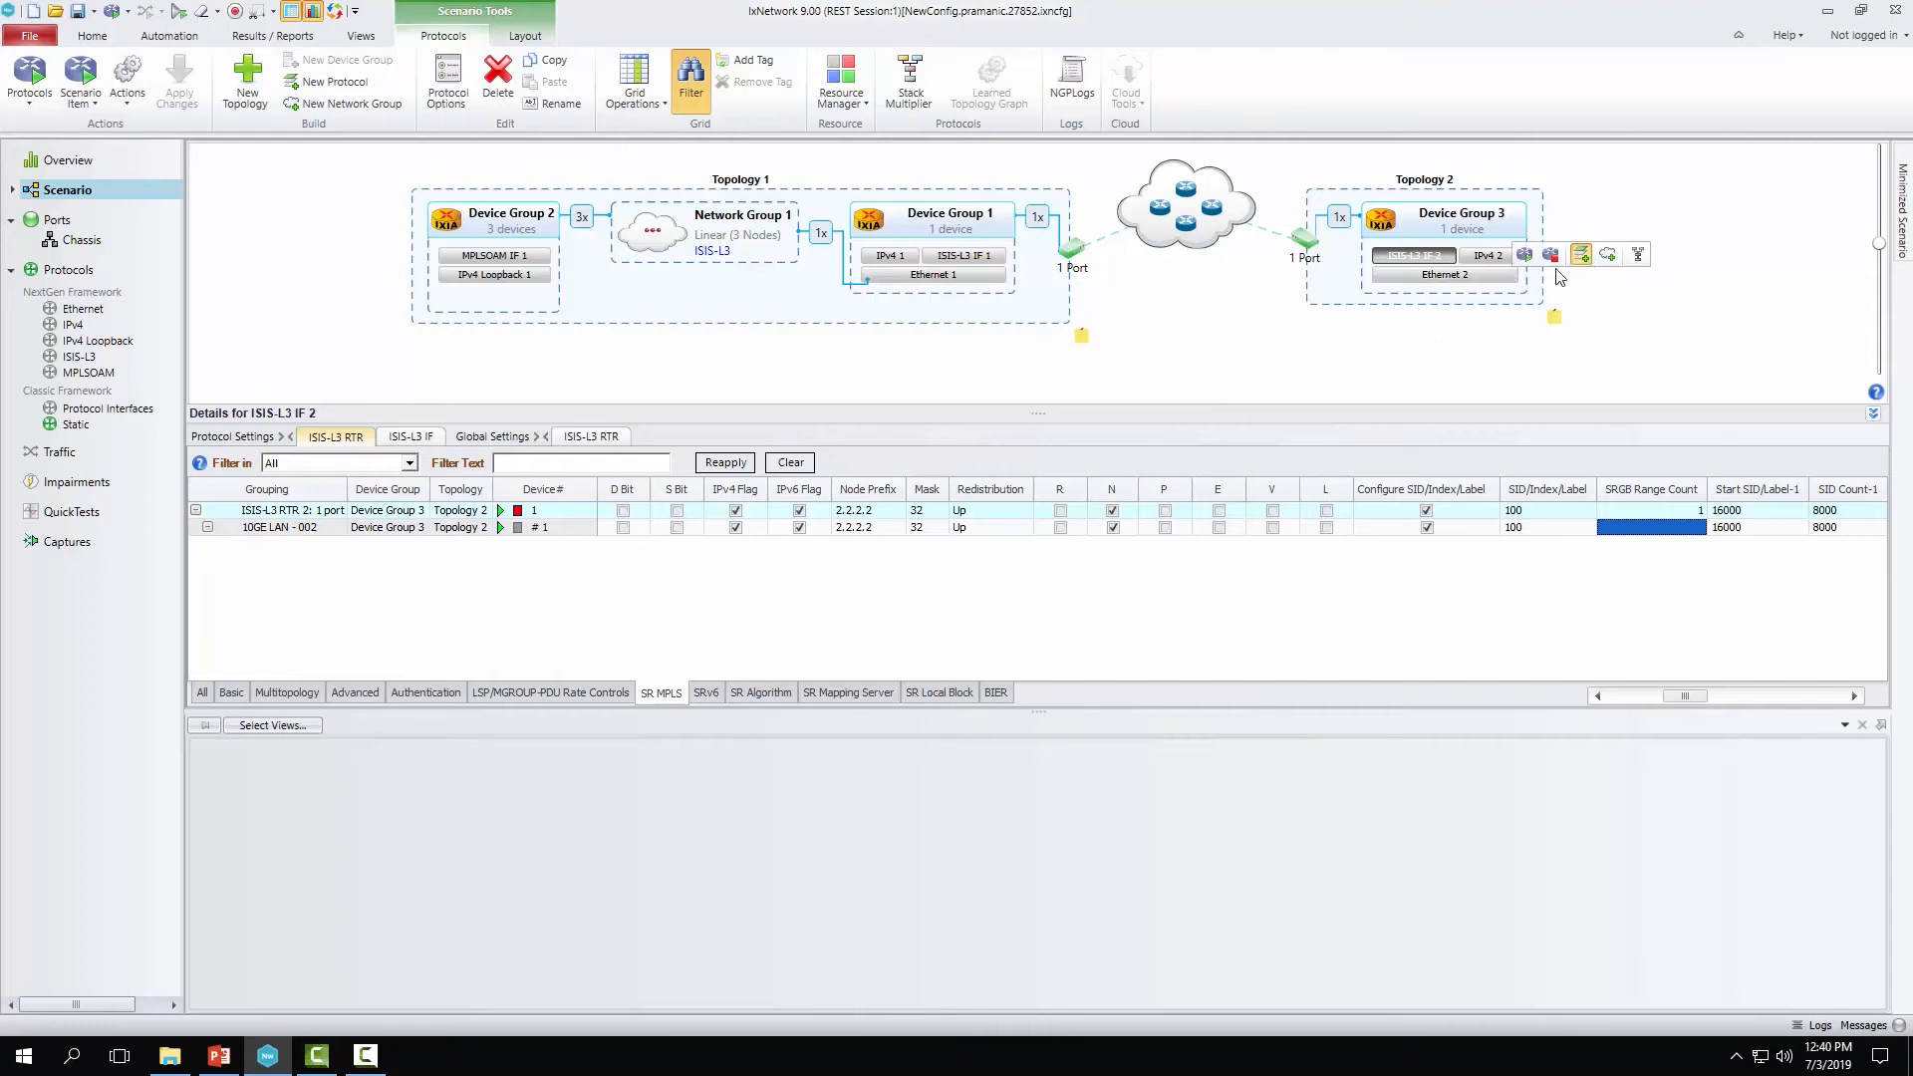
left_click(1583, 256)
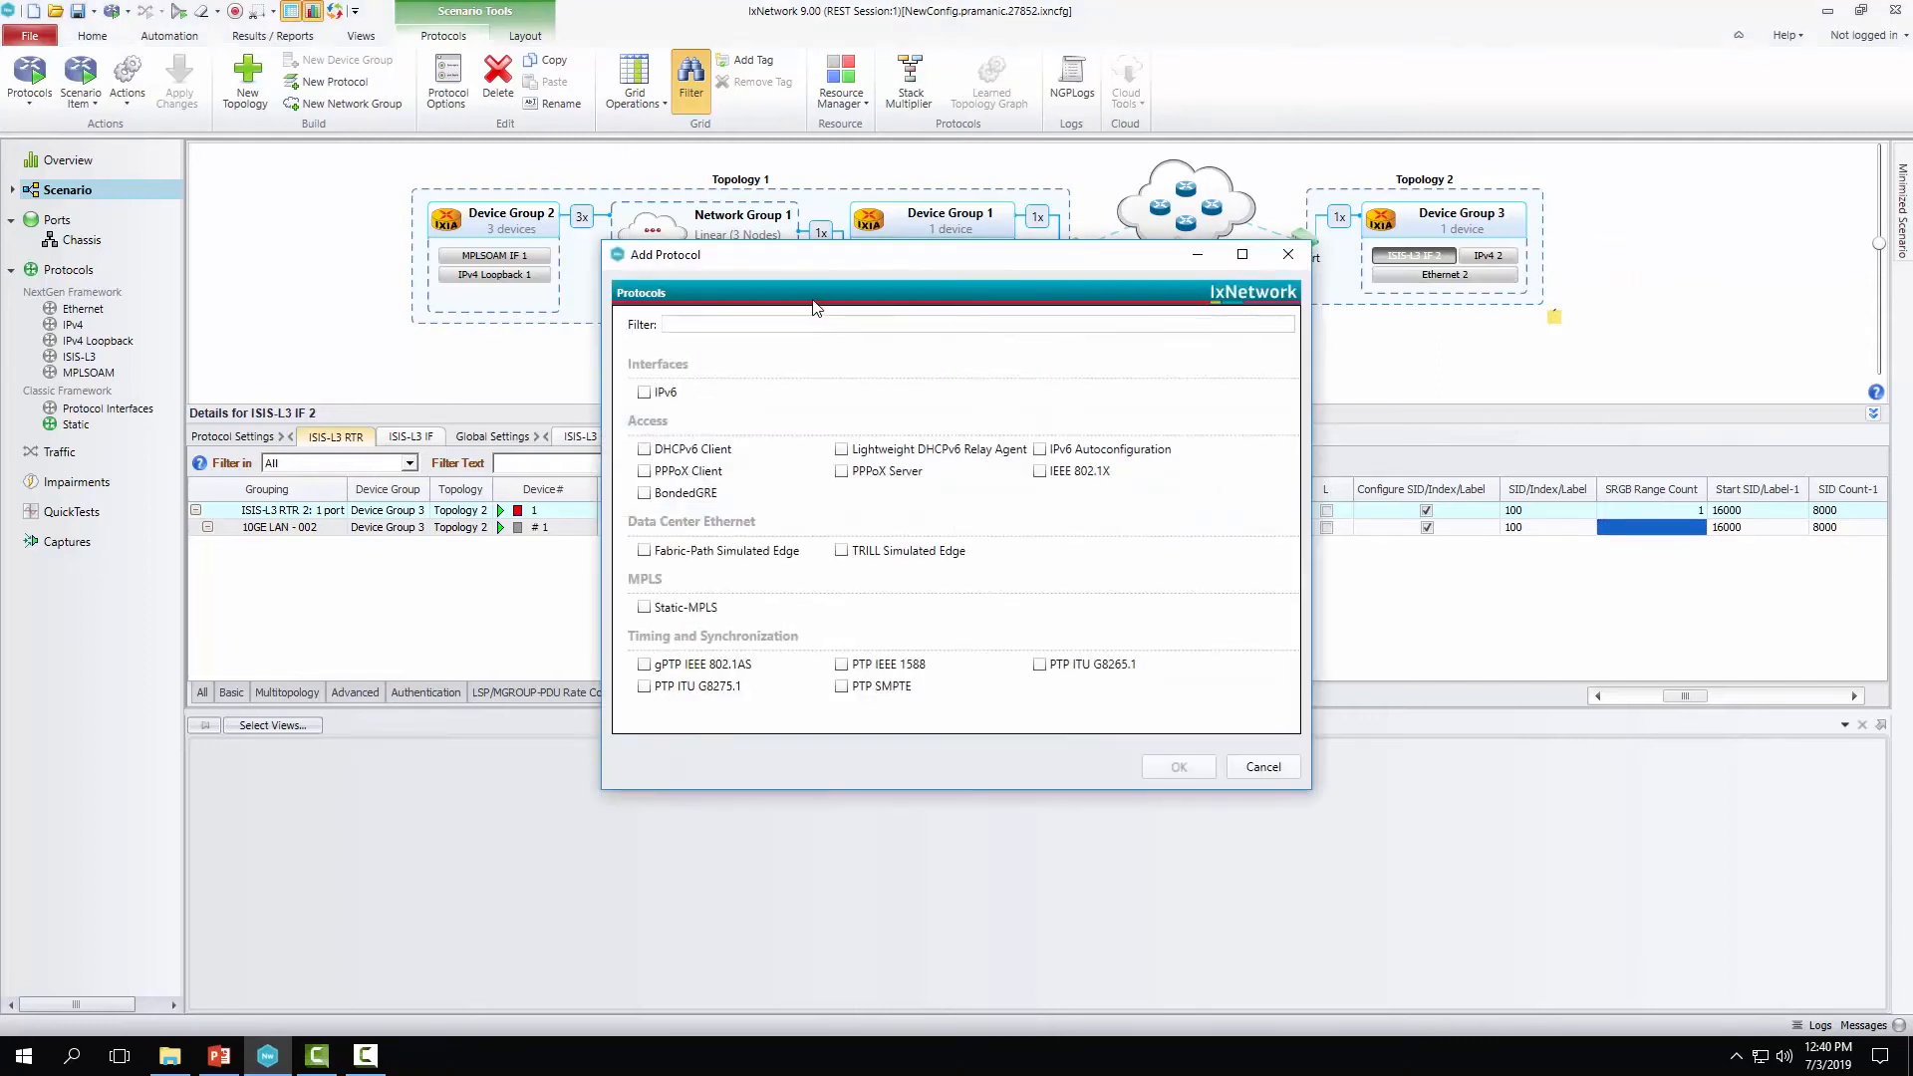
type("MPLS")
key("BackSpace")
key("BackSpace")
key("BackSpace")
key("BackSpace")
left_click(1288, 254)
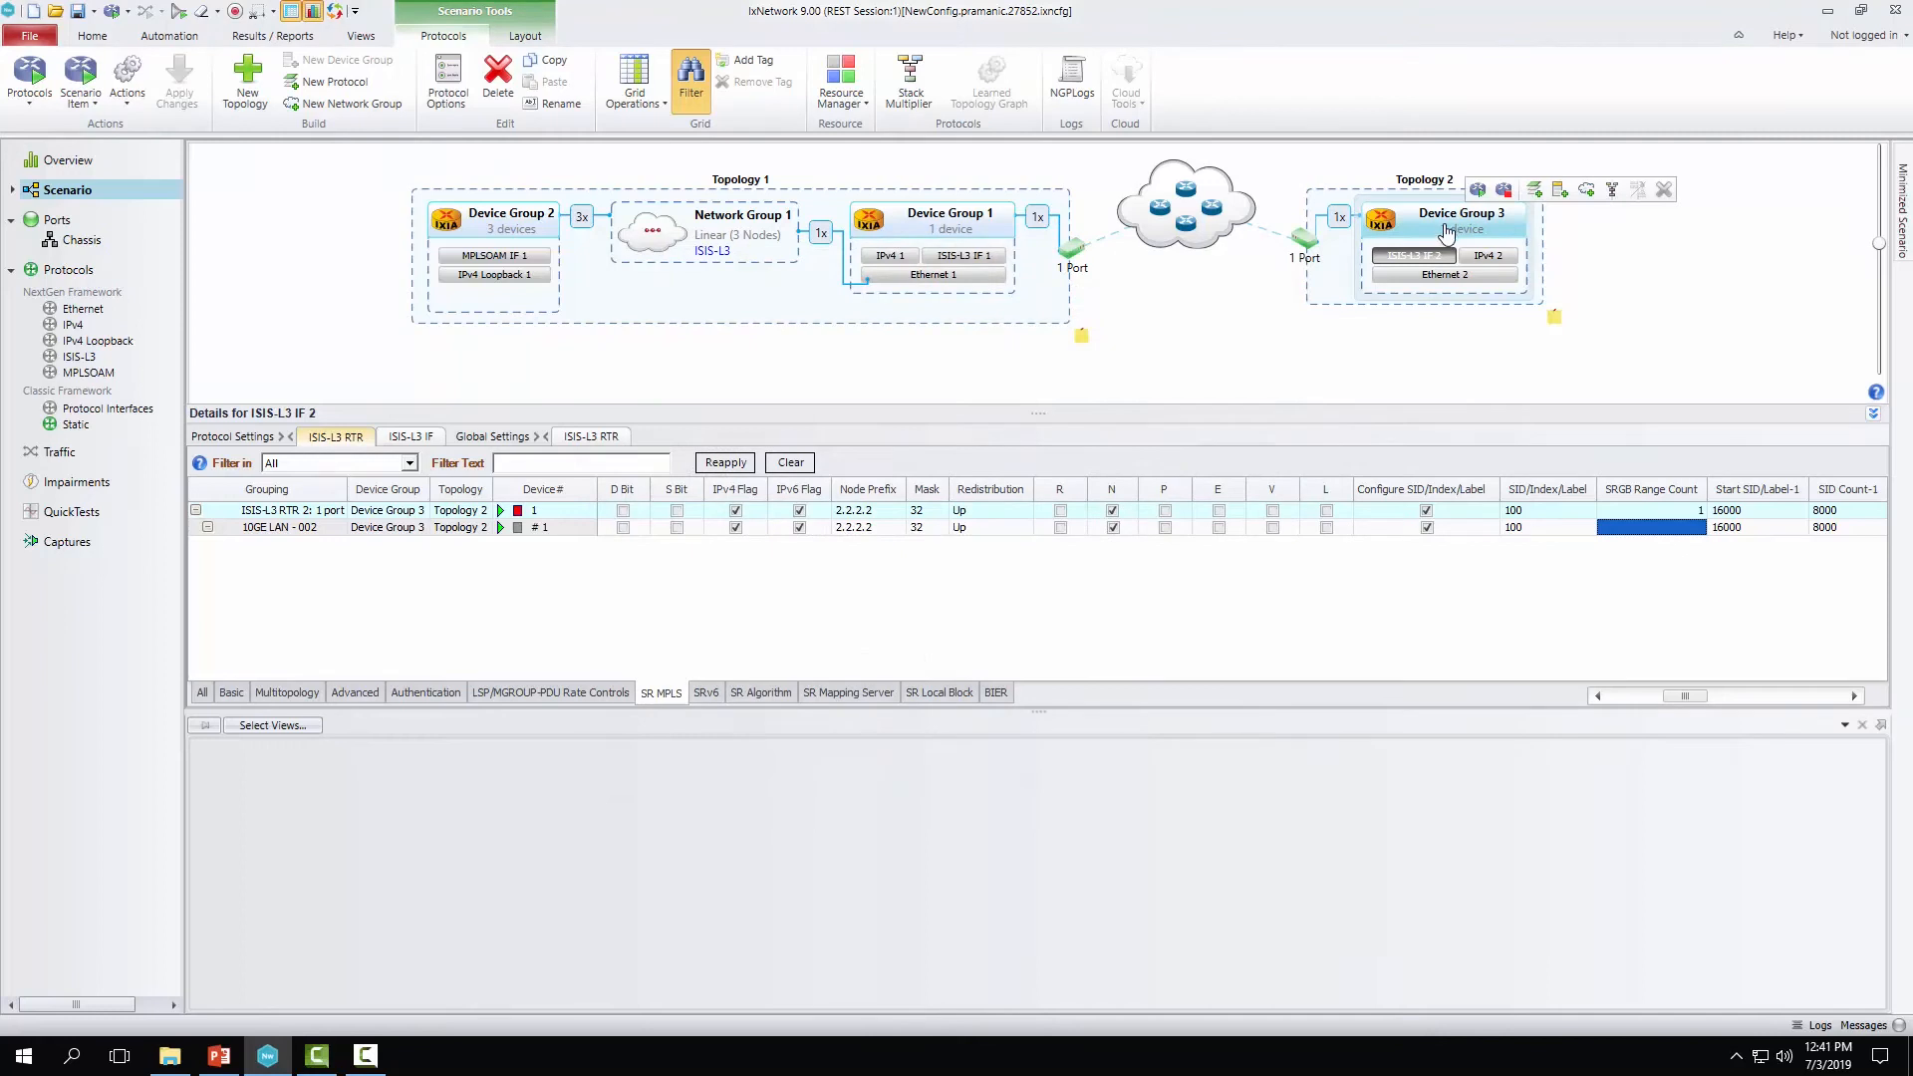
- Add the MPLSOAM protocol to Device Group 3
left_click(1534, 188)
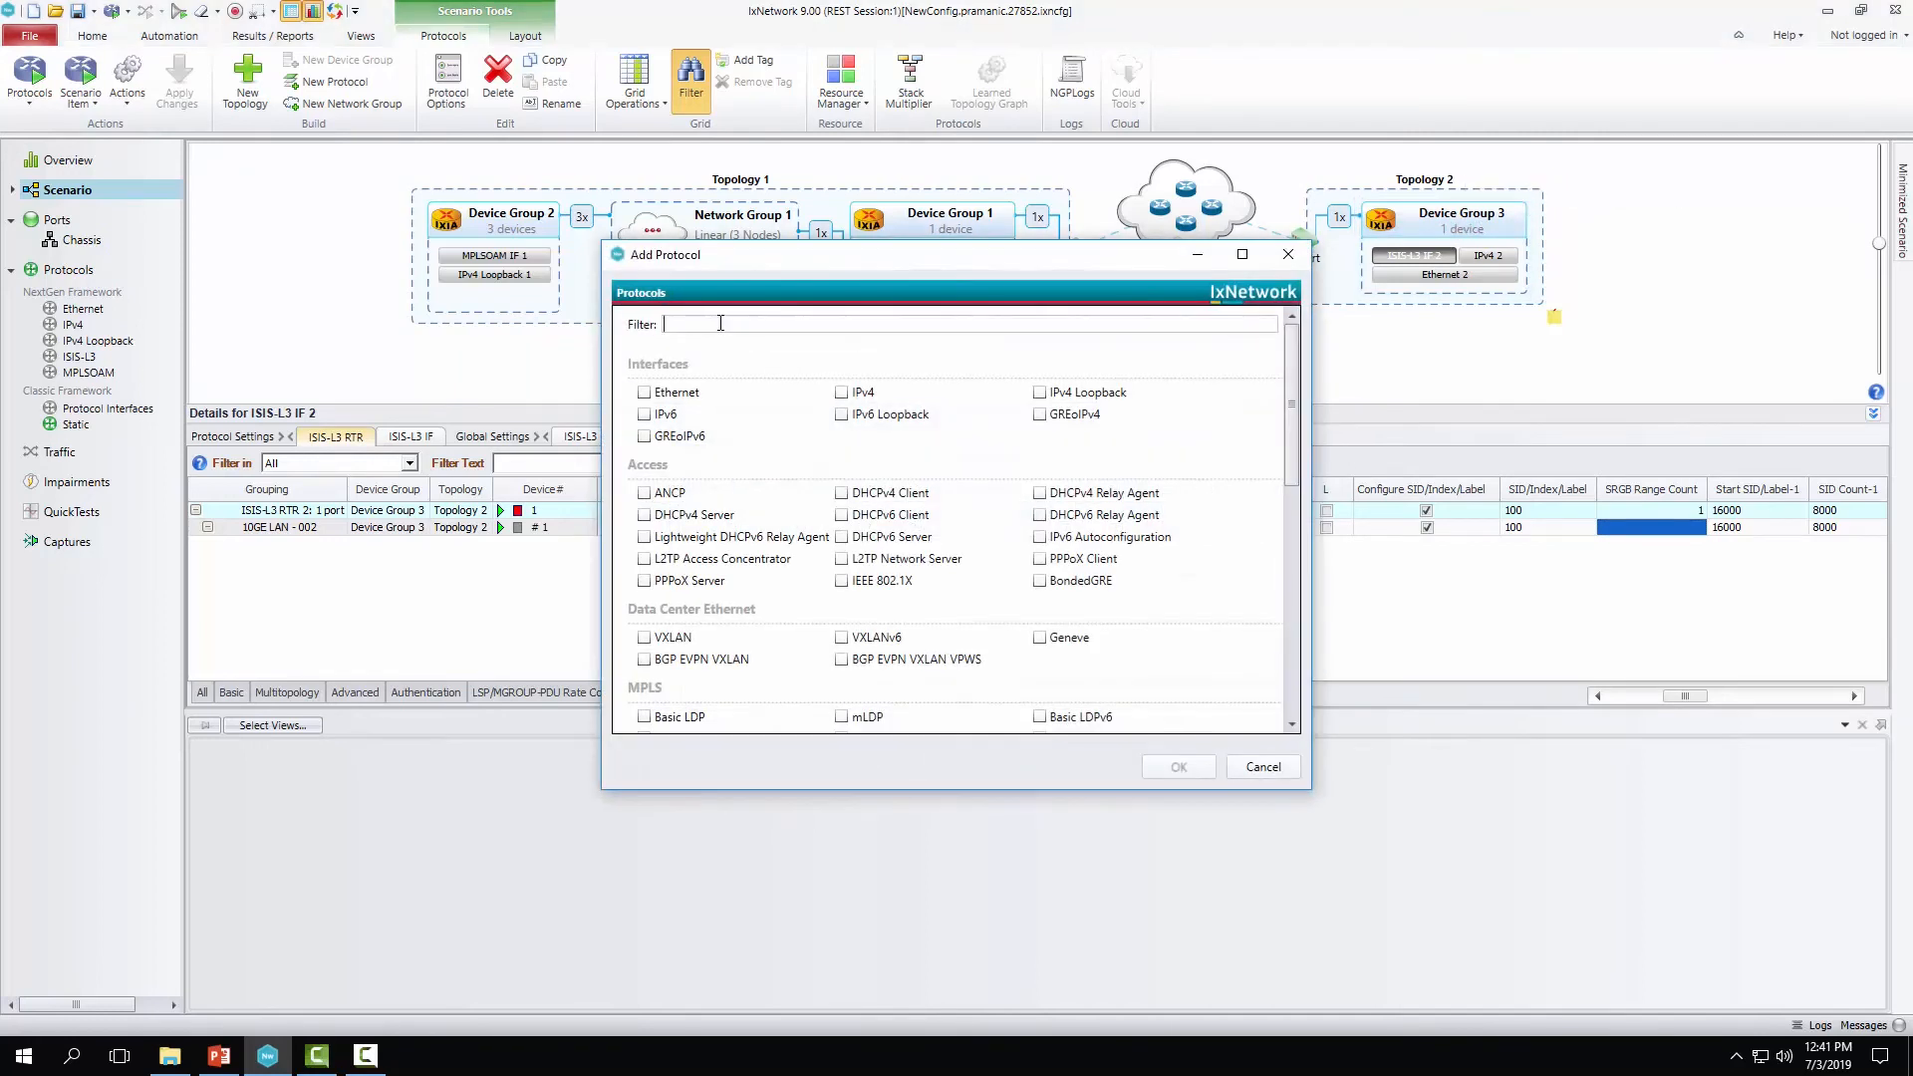
type("MPLS")
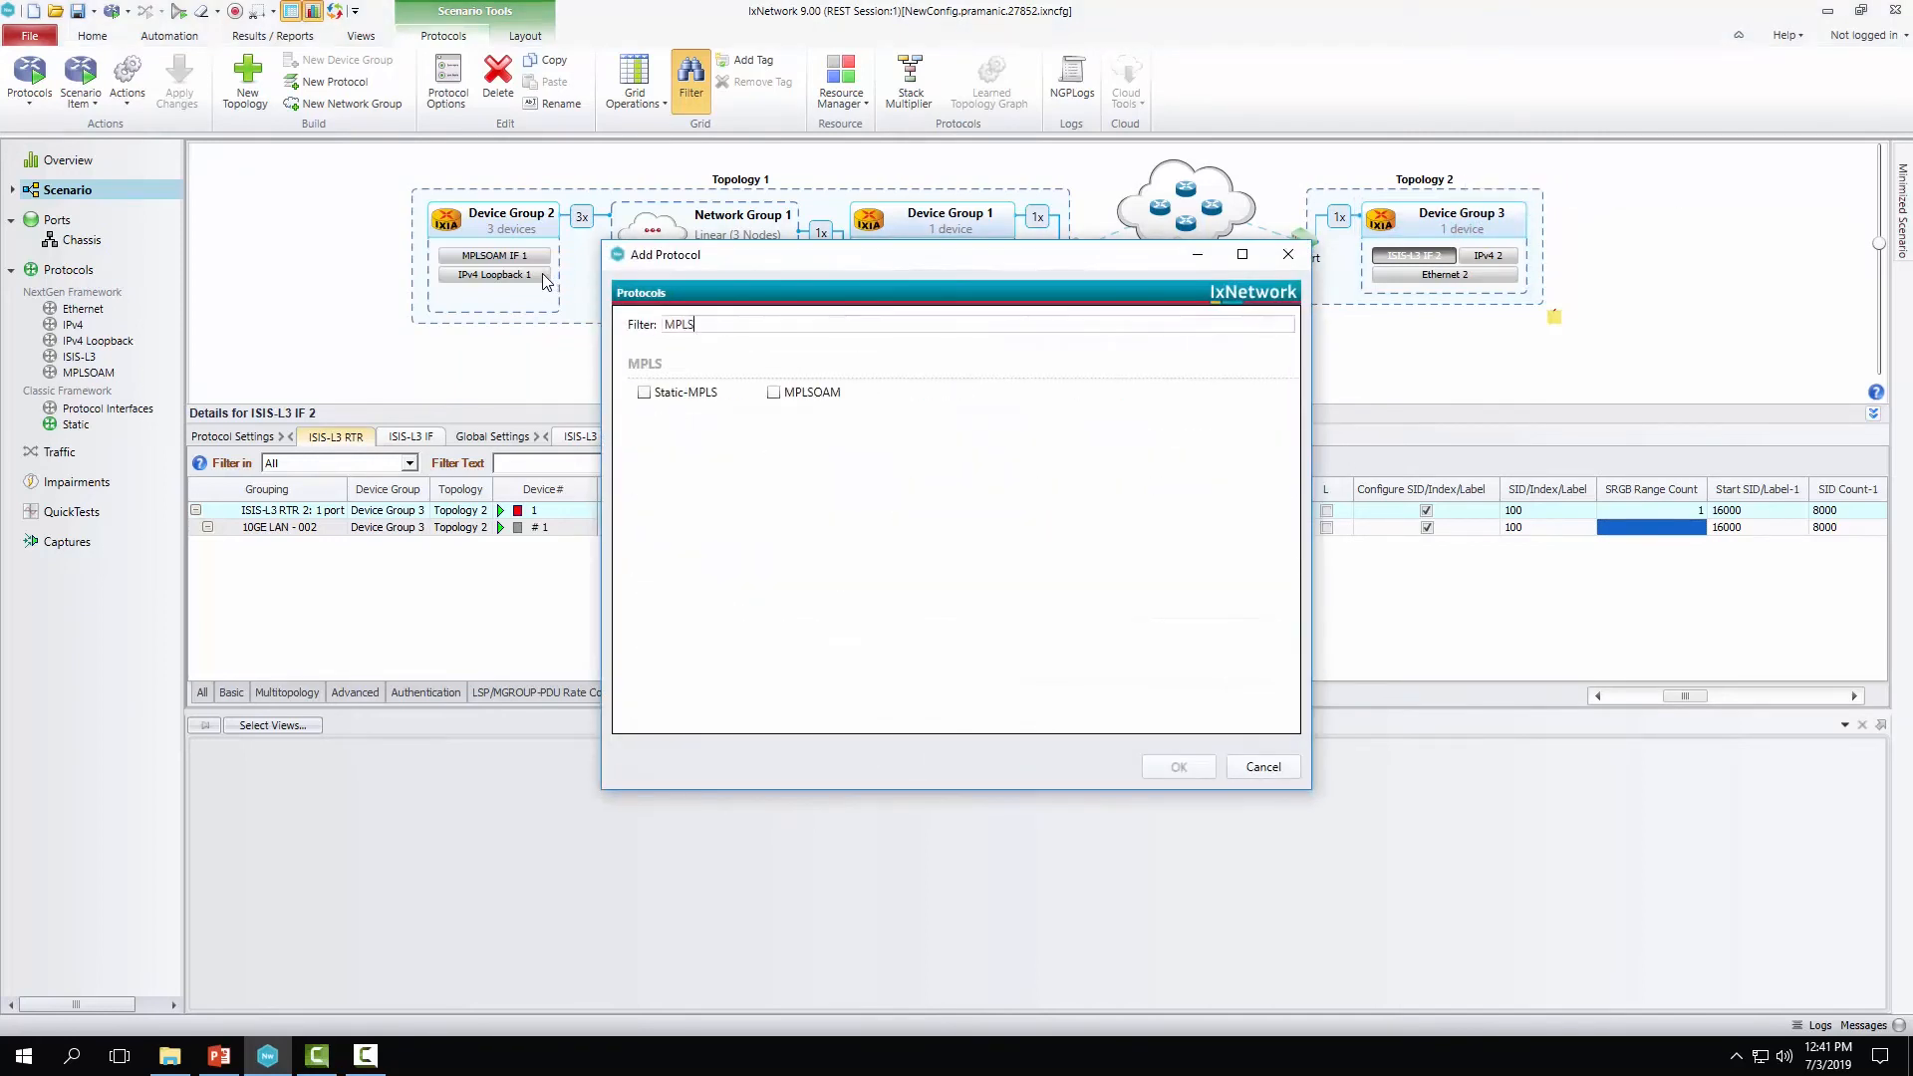
left_click(834, 399)
left_click(1179, 768)
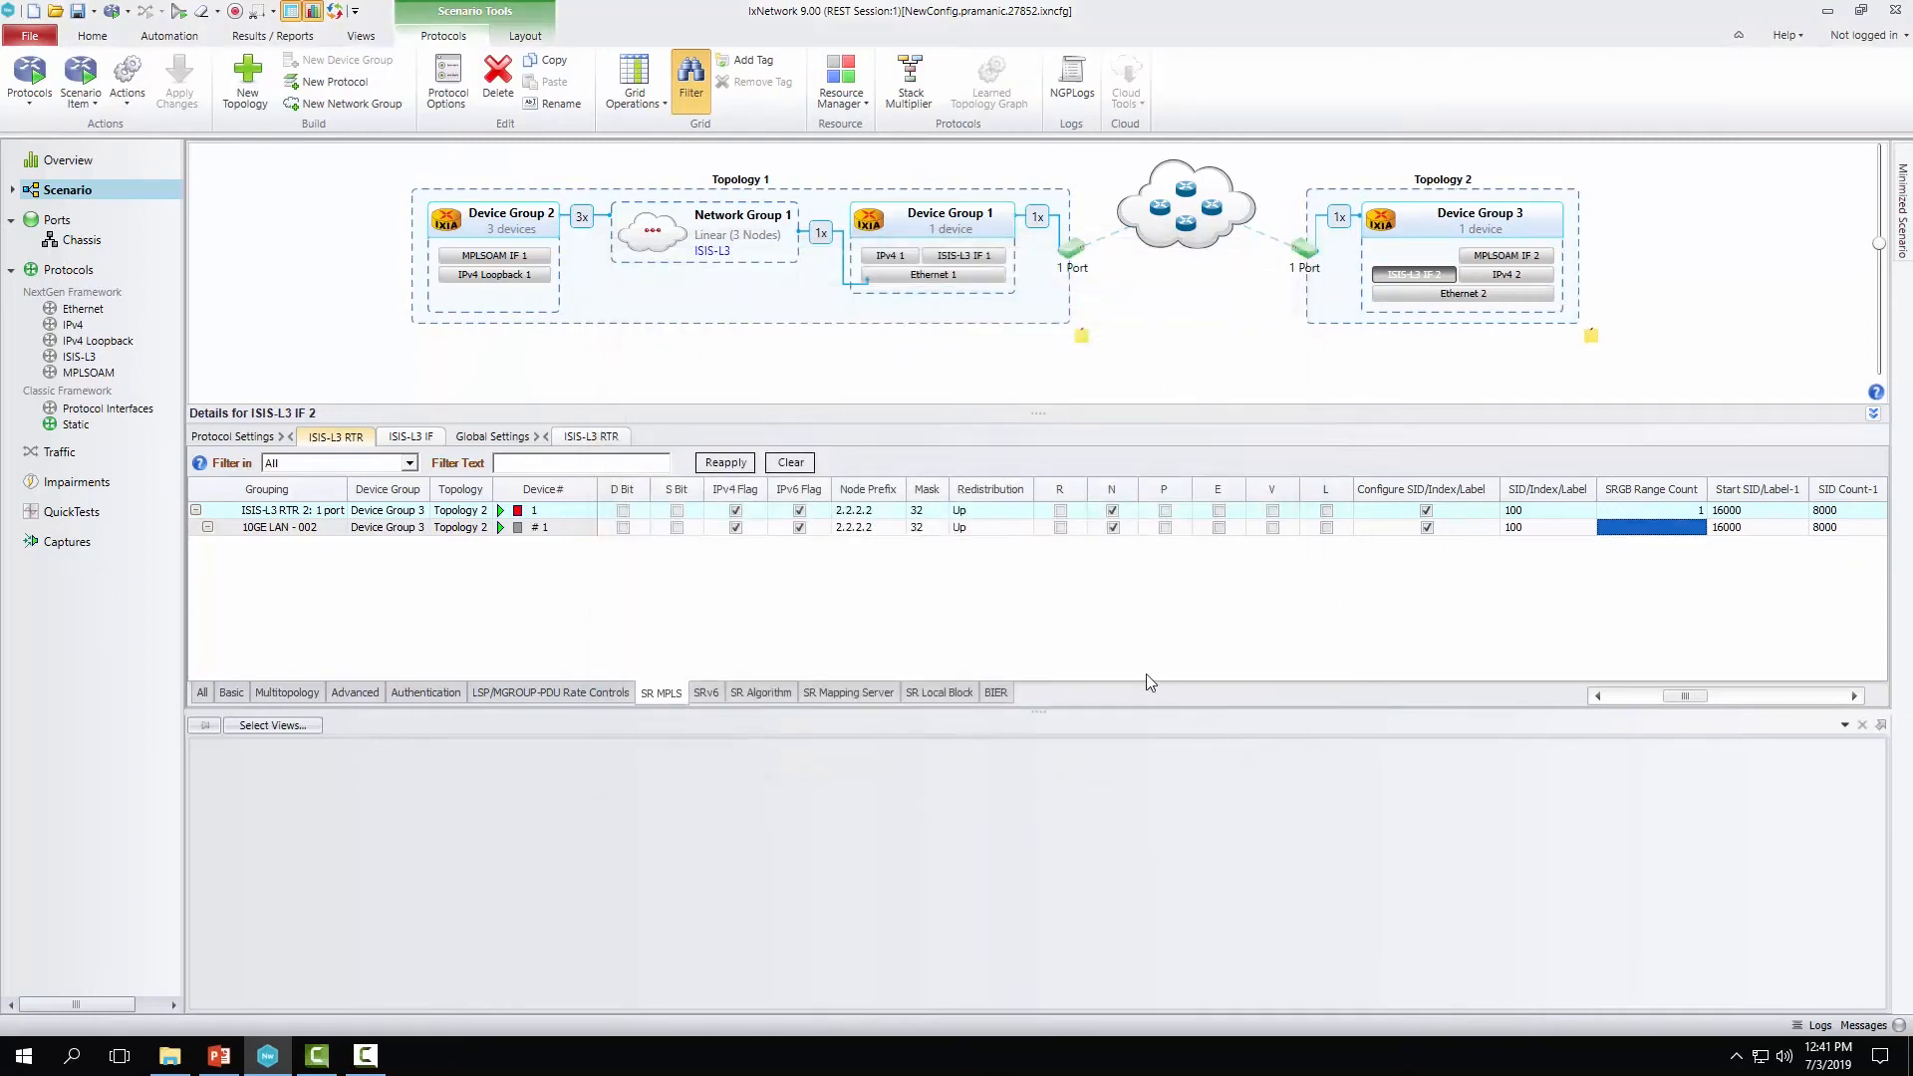
- Show the IPv4 settings of Device Groups 1 and 3 together and copy Device Group 1's address 100.1.0.2 into Device Group 3's Gateway IP
left_click(890, 256)
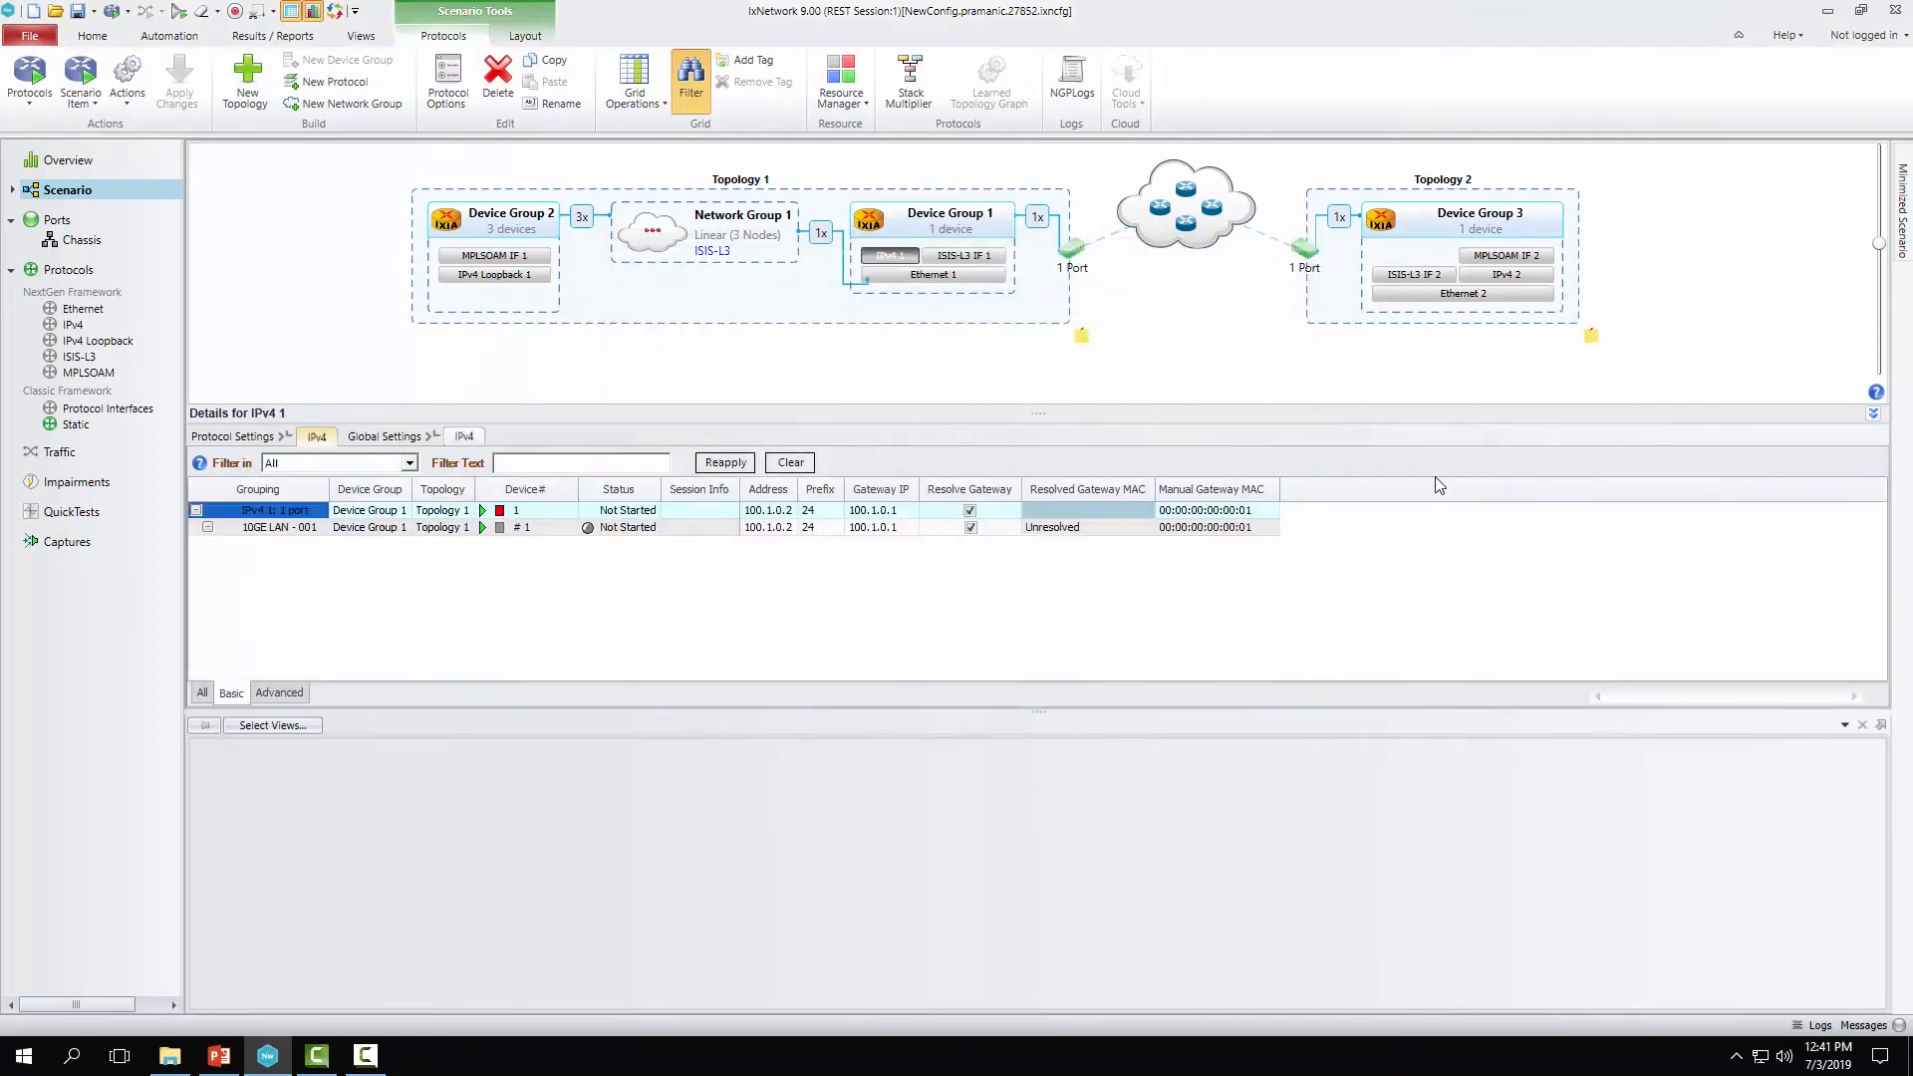
left_click(1506, 274, "ctrl")
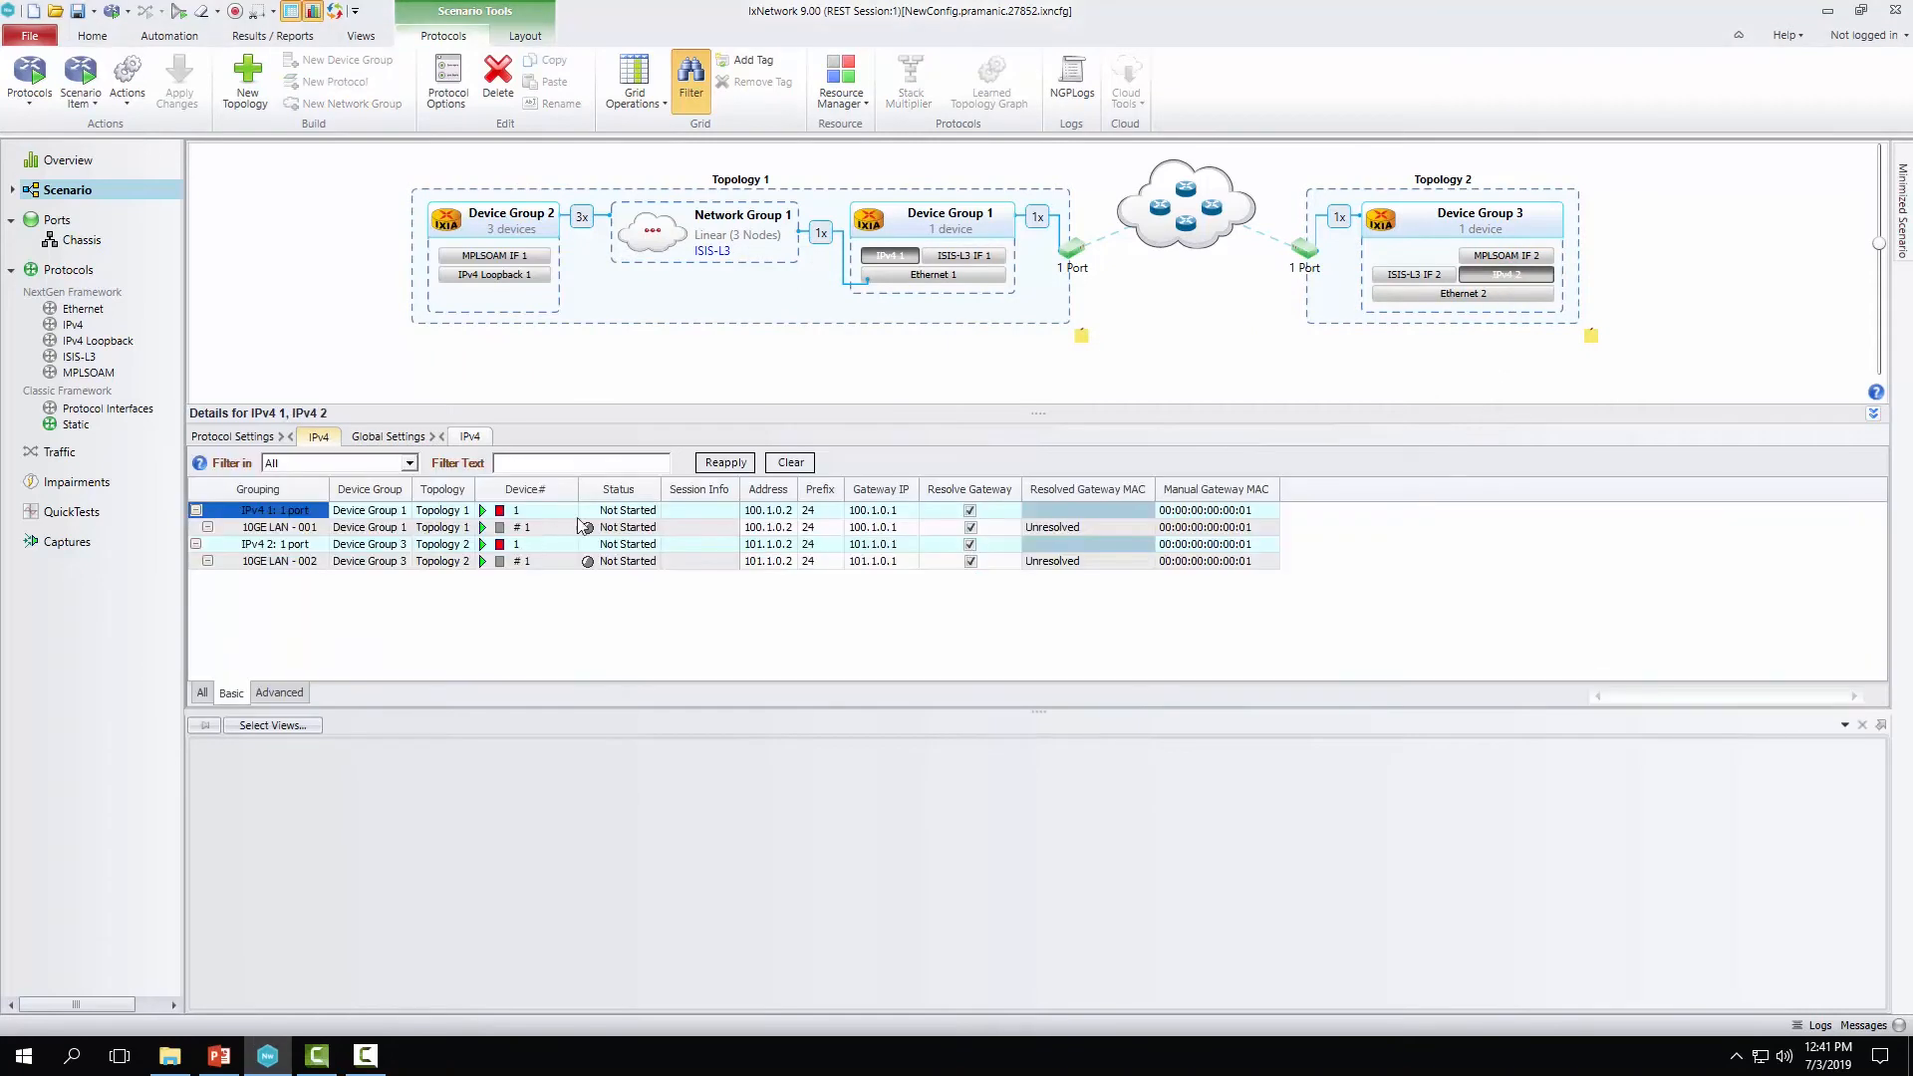
left_click_drag(777, 510, 768, 528)
right_click(768, 528)
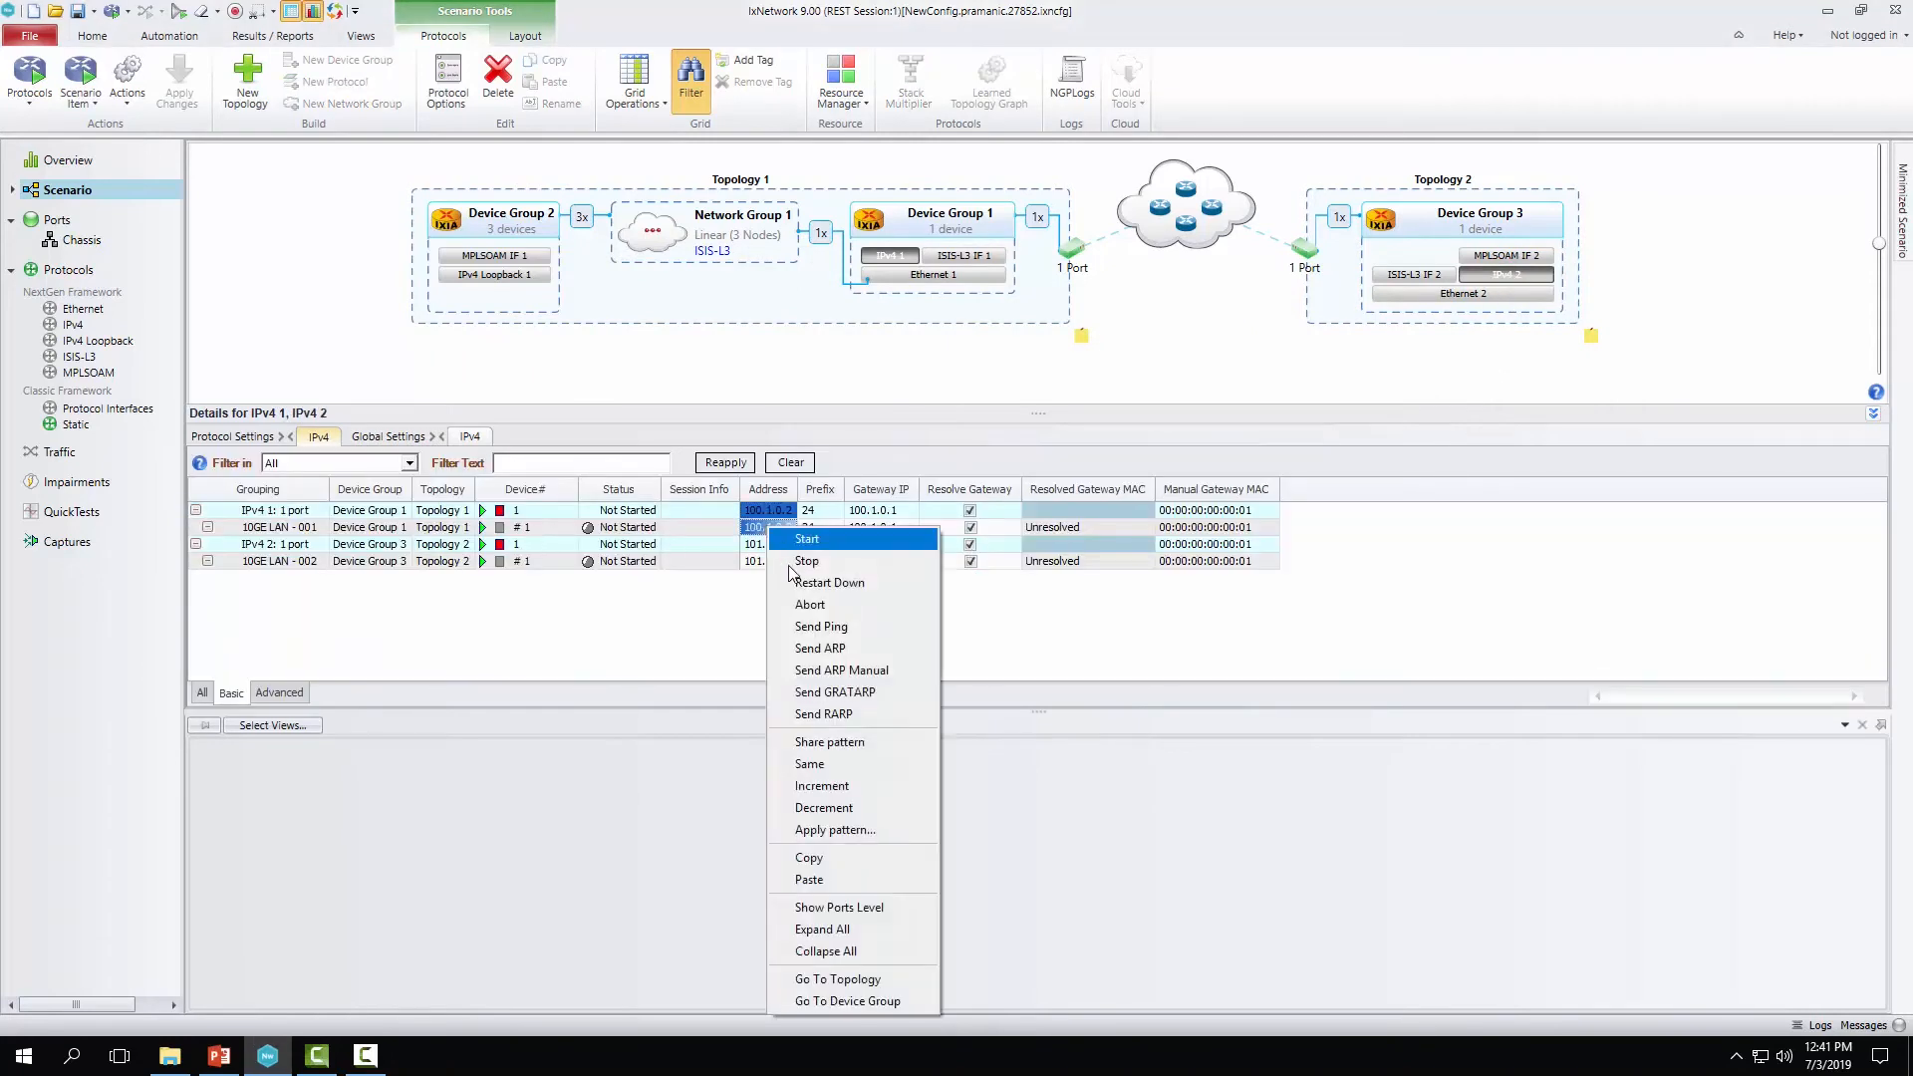
left_click(822, 858)
mouse_move(884, 547)
left_mouse_down()
mouse_move(885, 563)
mouse_move(887, 544)
left_mouse_up()
right_click(886, 566)
left_click(947, 426)
key("Right")
key("Right")
- Copy Device Group 1's Gateway IP 100.1.0.1 into Device Group 3's IPv4 address
left_click_drag(903, 514, 883, 525)
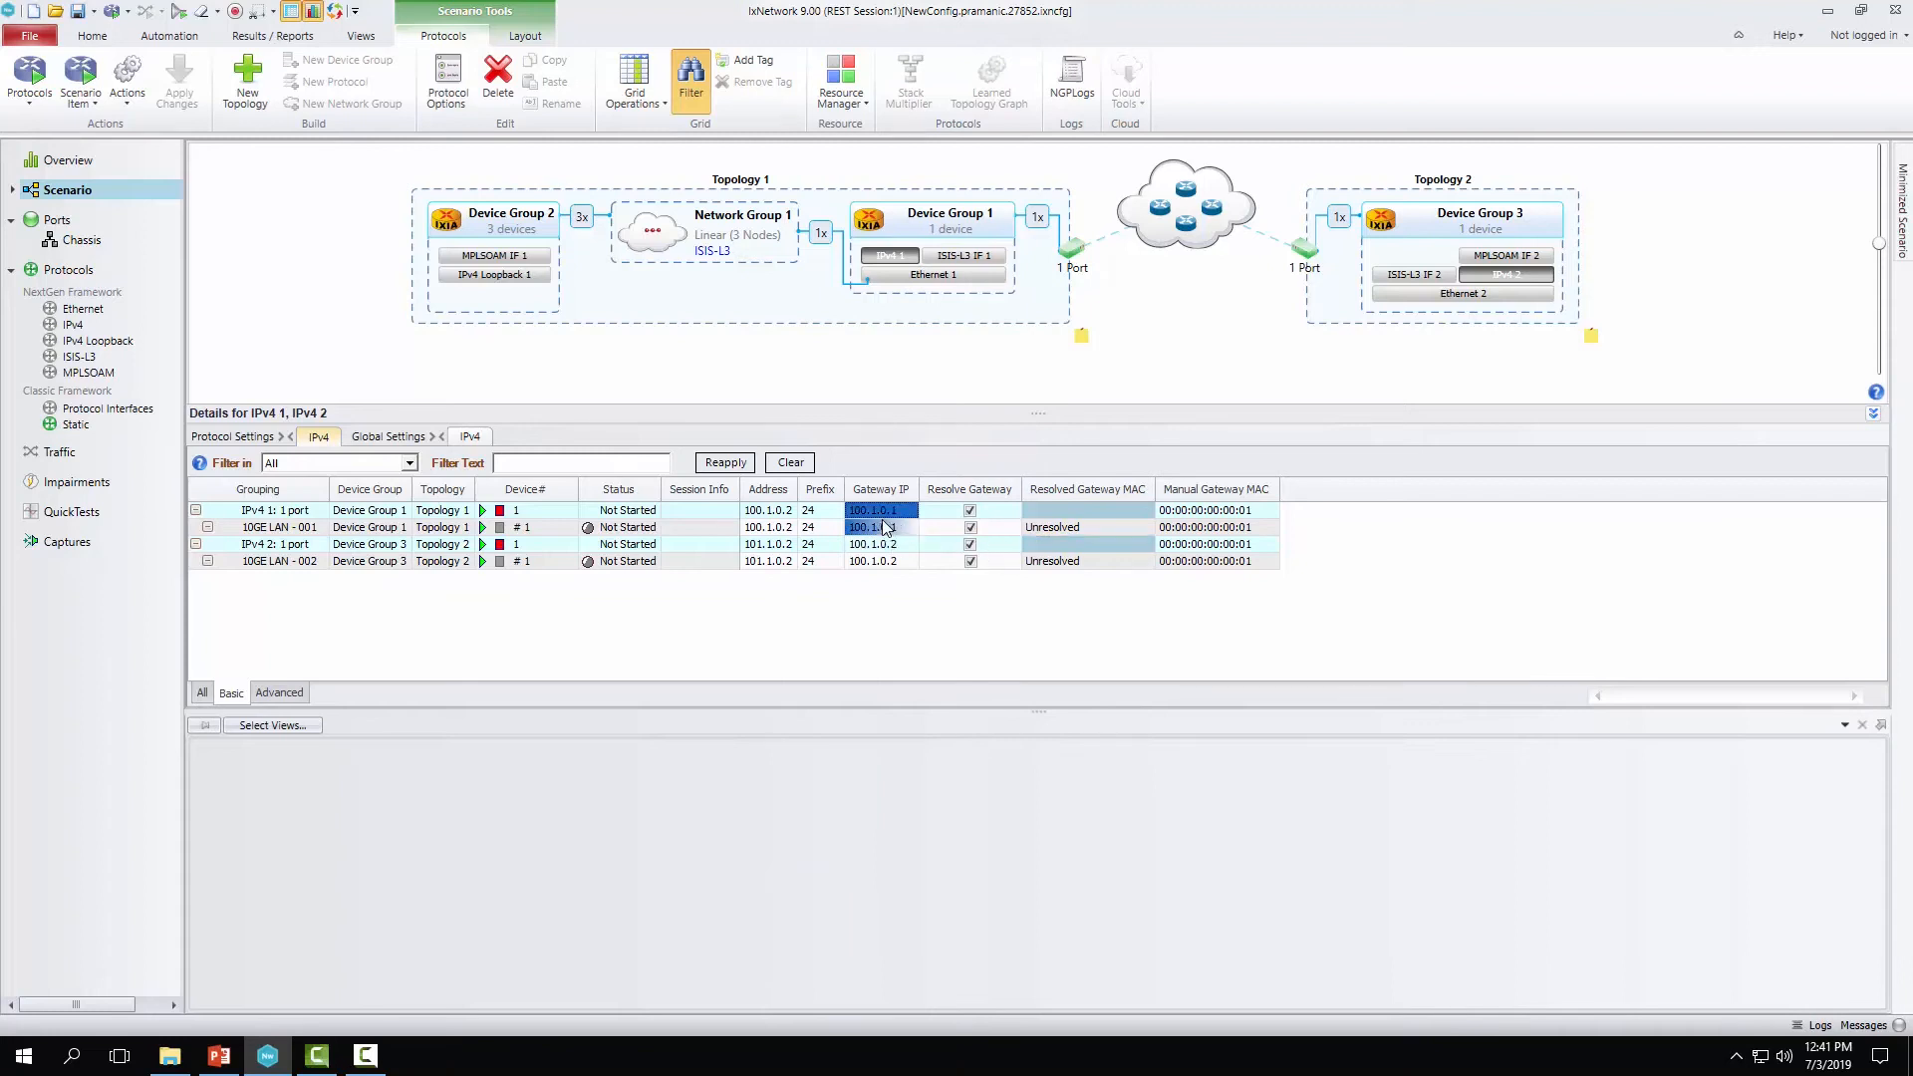
right_click(882, 522)
left_click(909, 852)
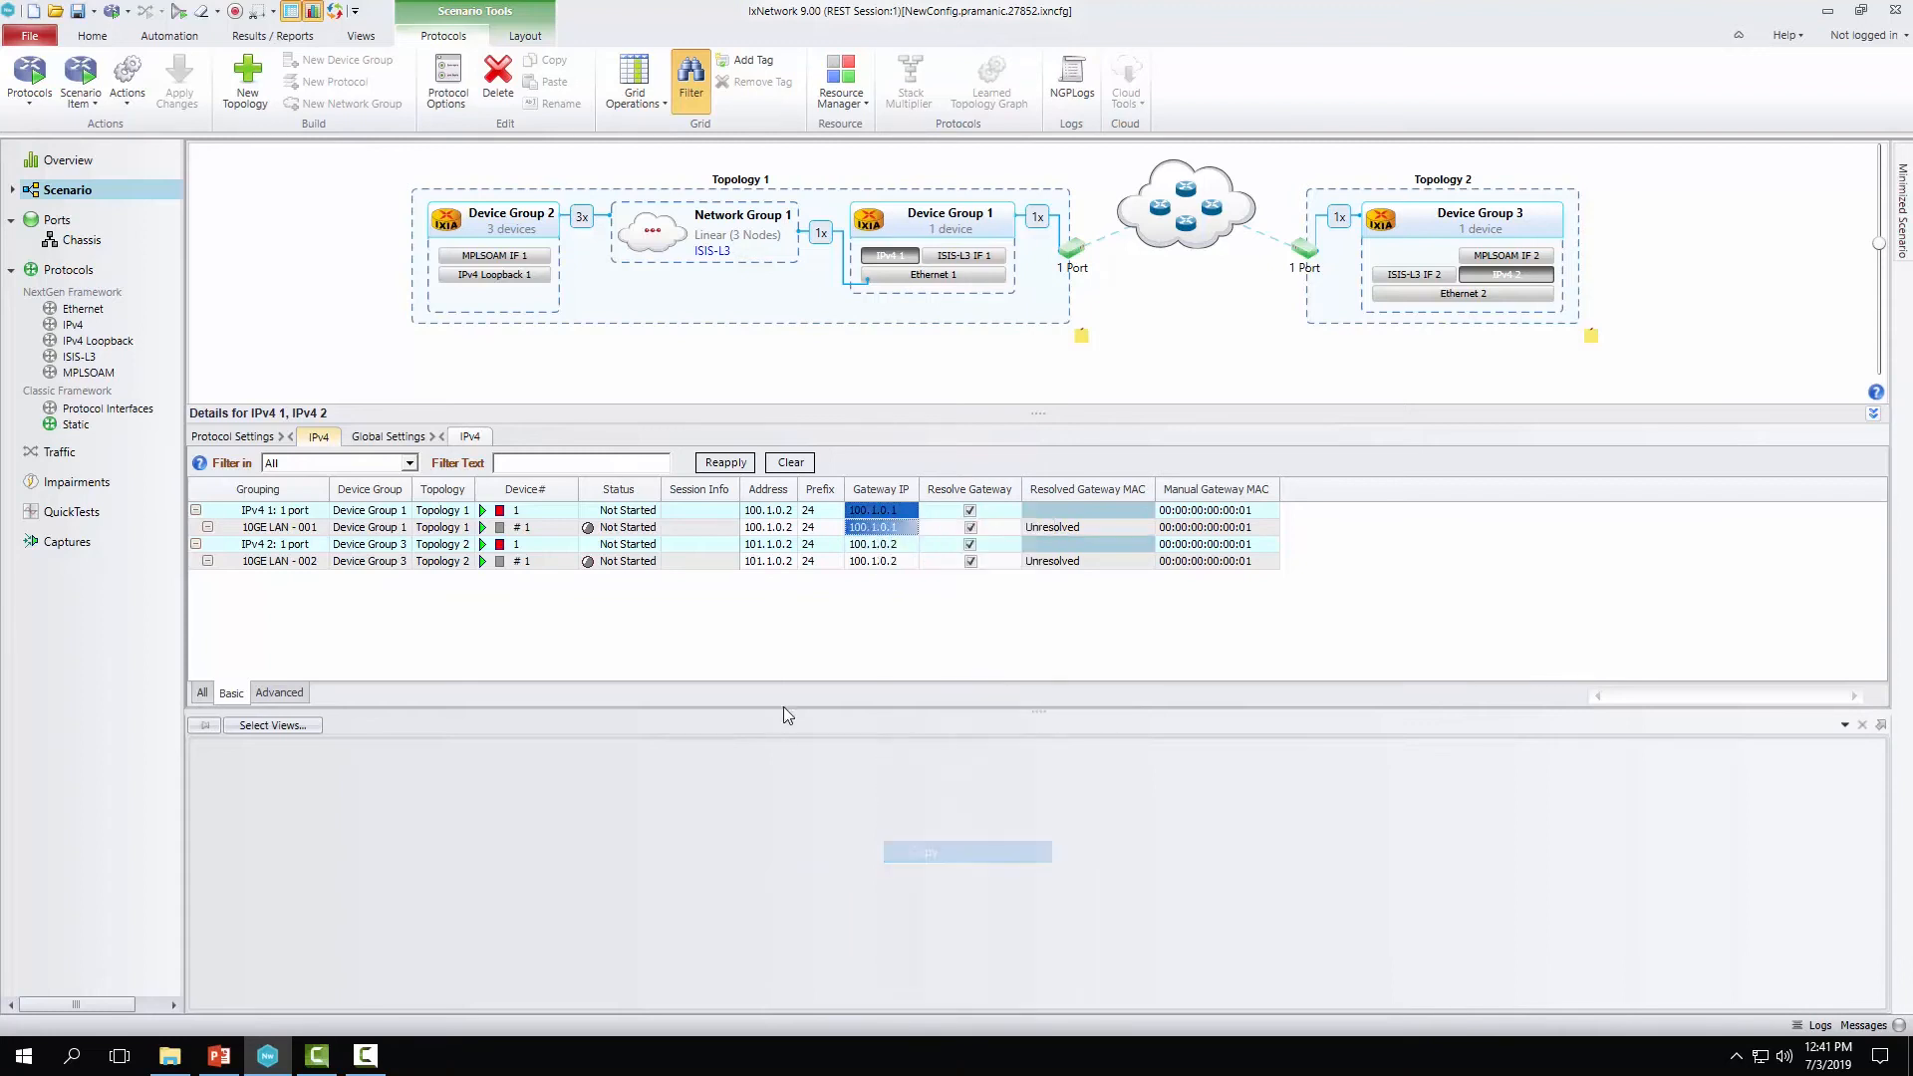
left_click_drag(775, 544, 767, 560)
right_click(767, 559)
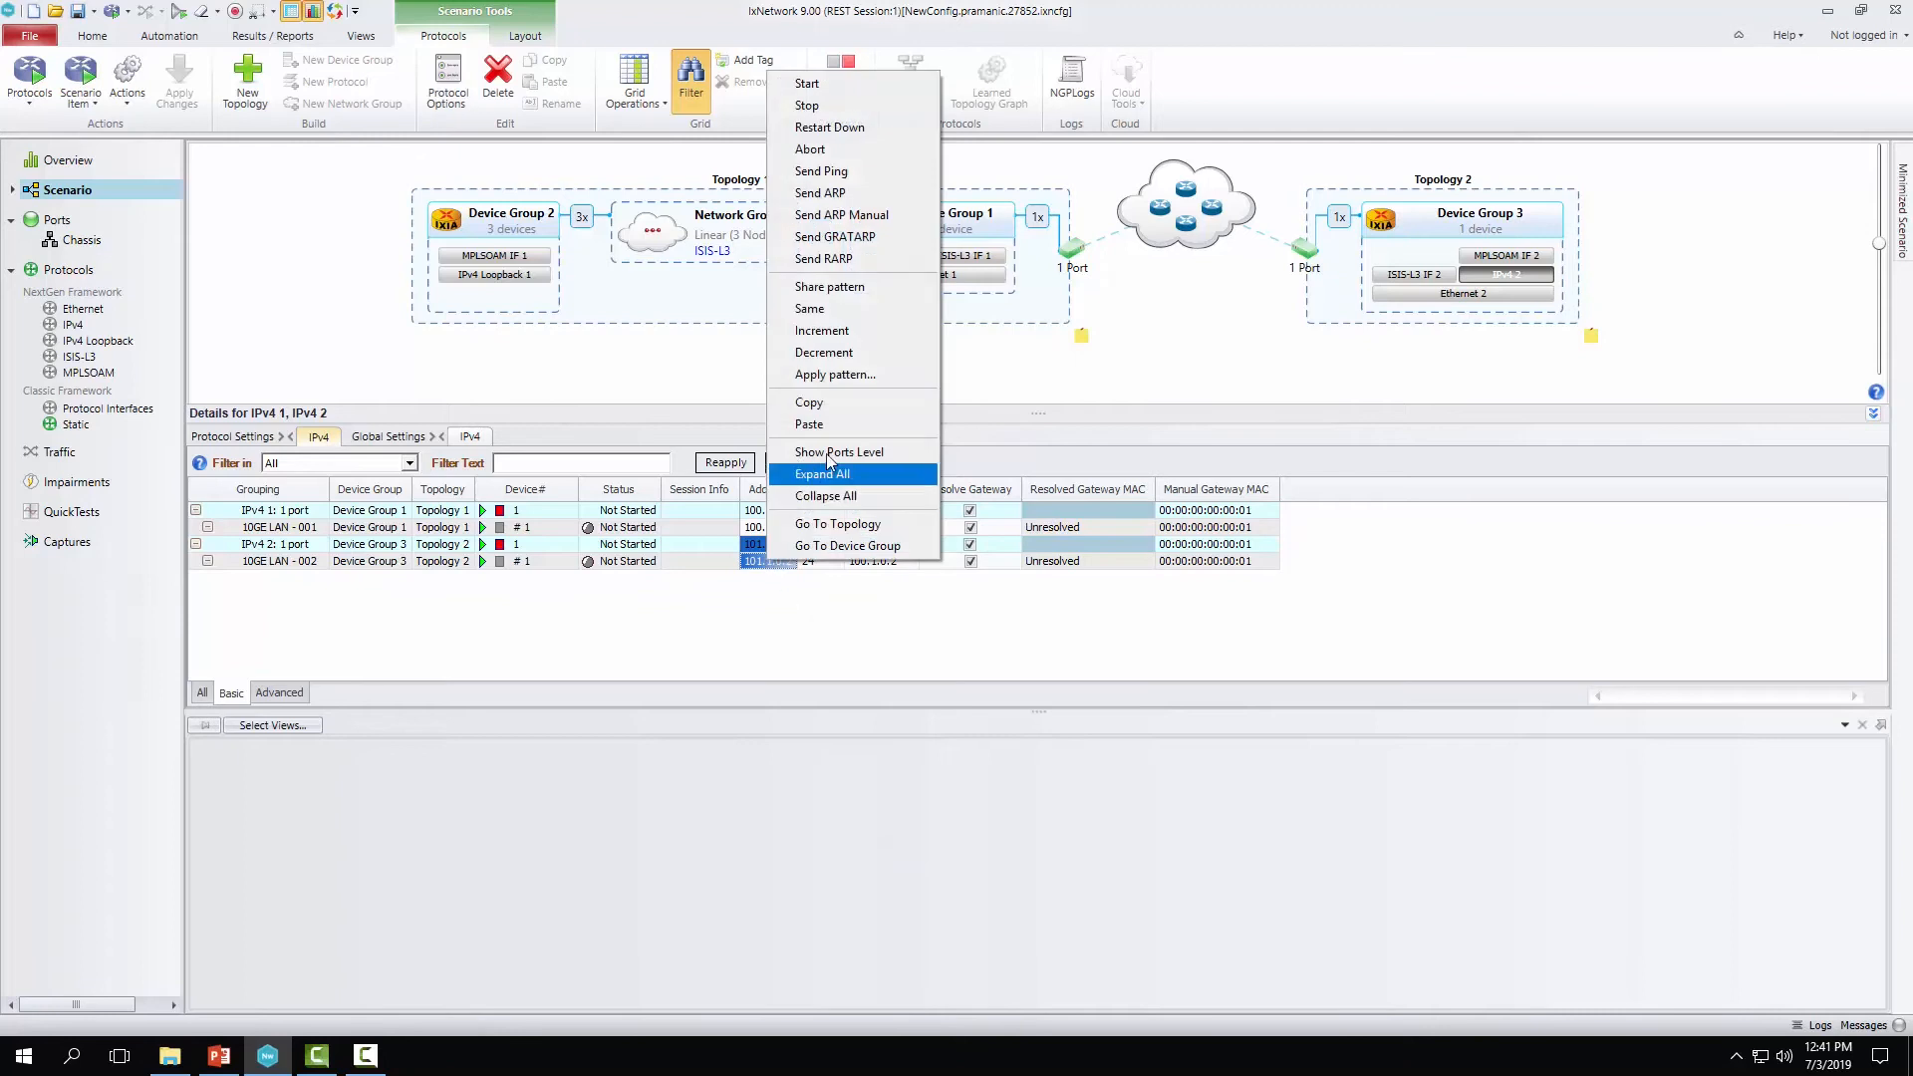
left_click(809, 425)
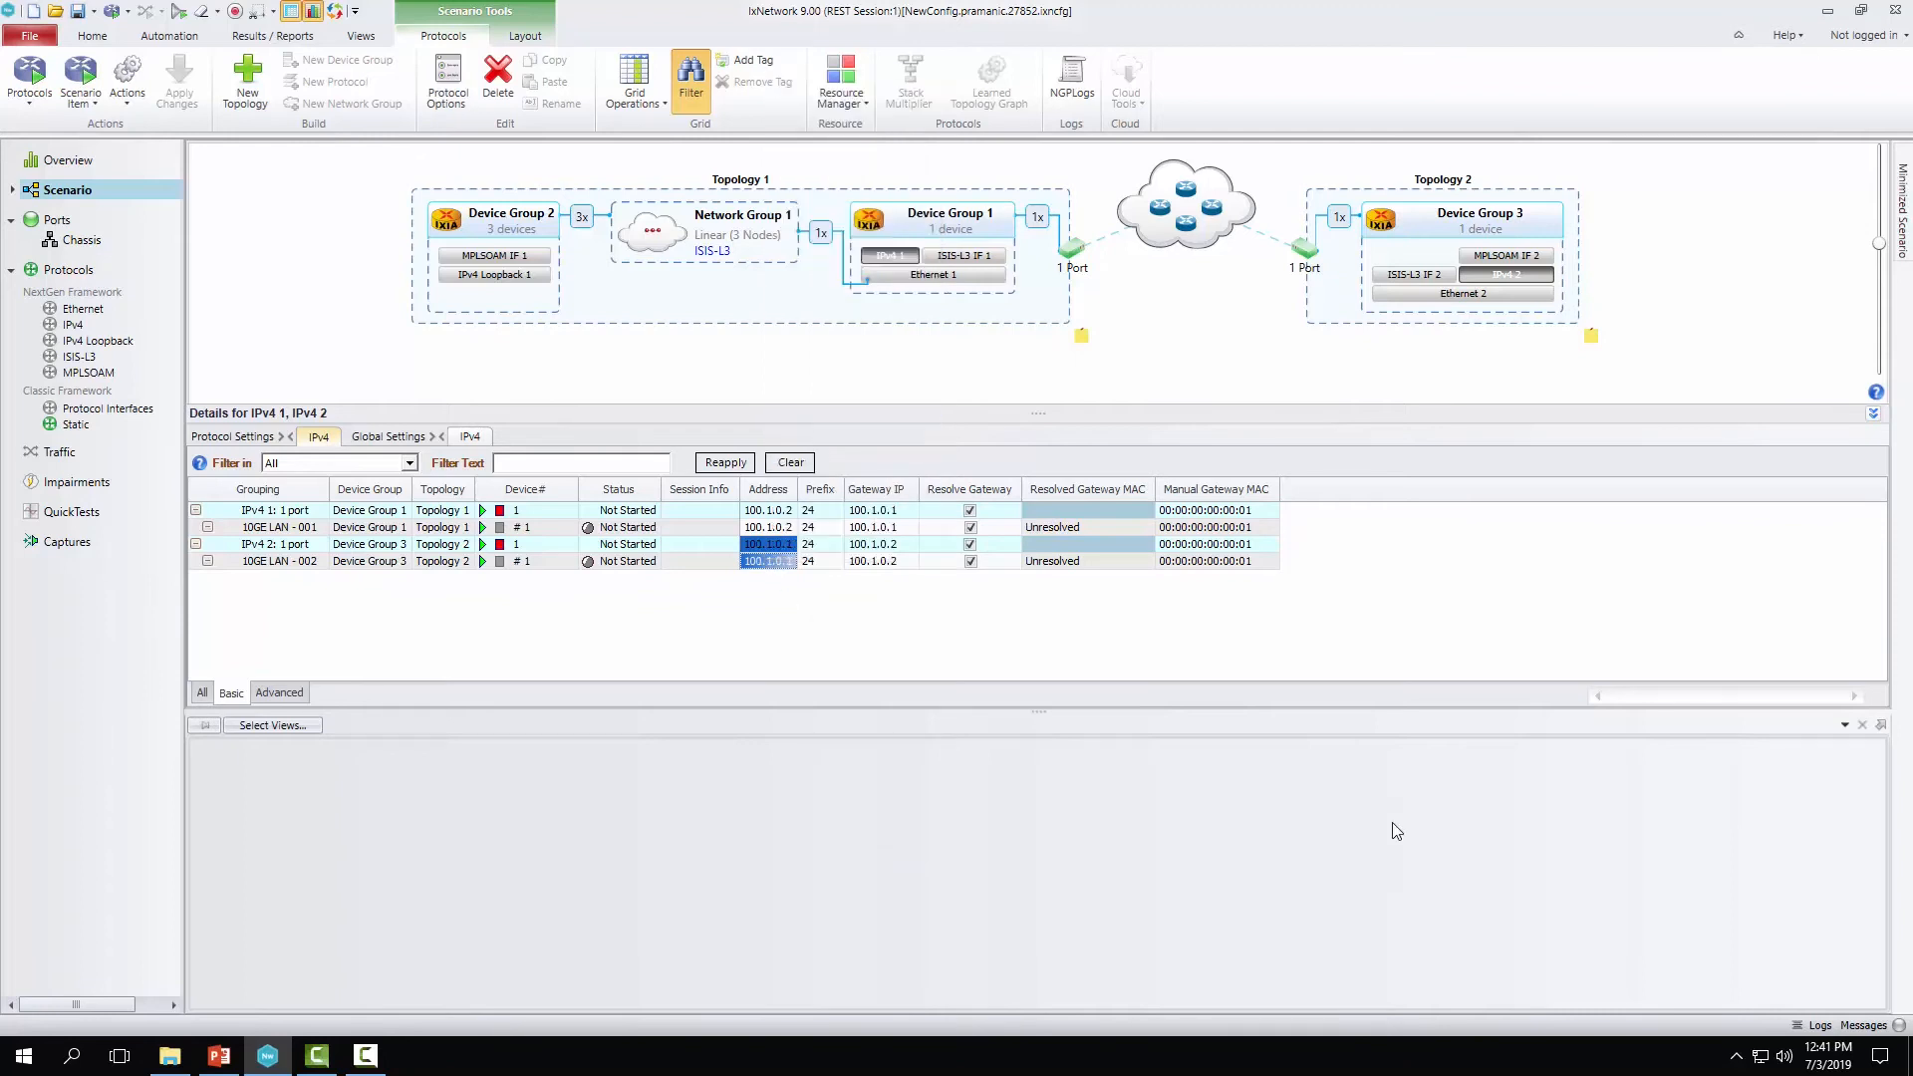
- Set the Initiator S-BFD Session Count of Device Group 3's MPLSOAM interface to 3
left_click(1505, 255)
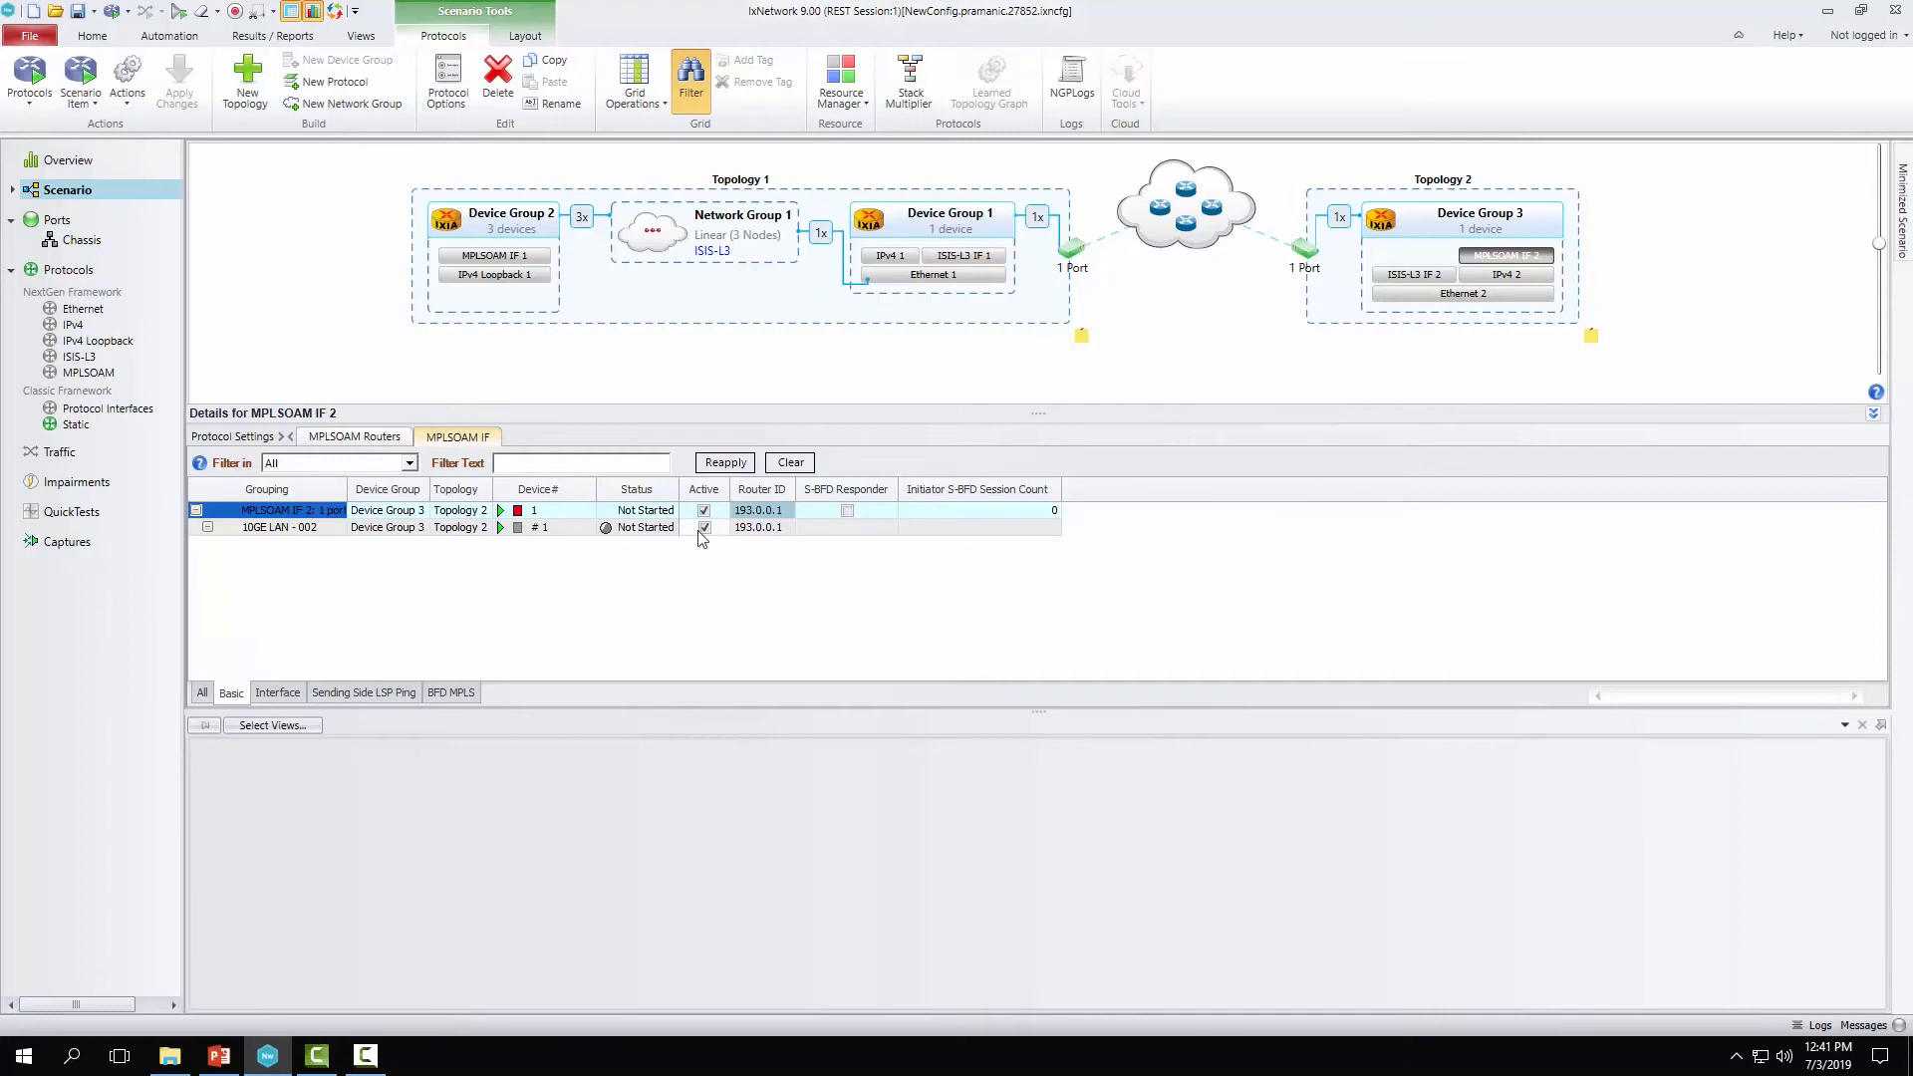
left_click(1048, 516)
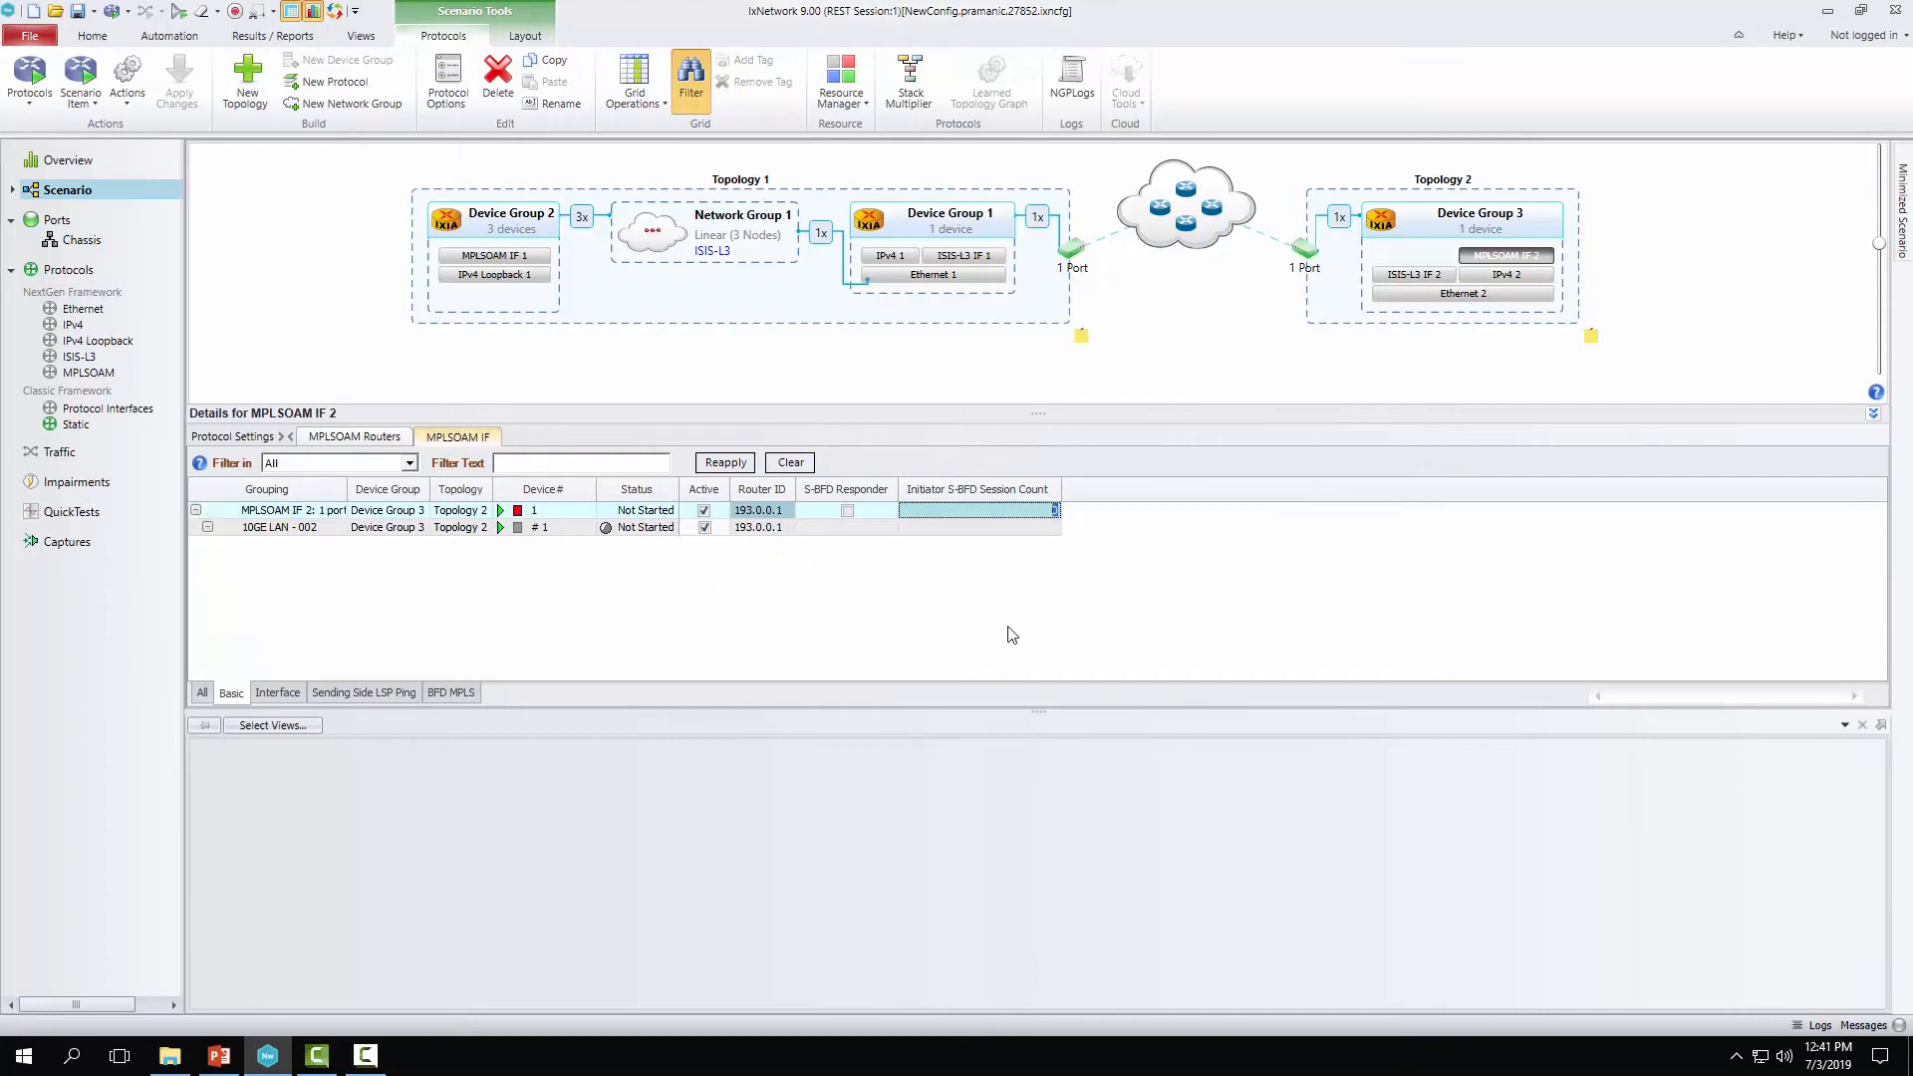
type("3")
left_click(993, 528)
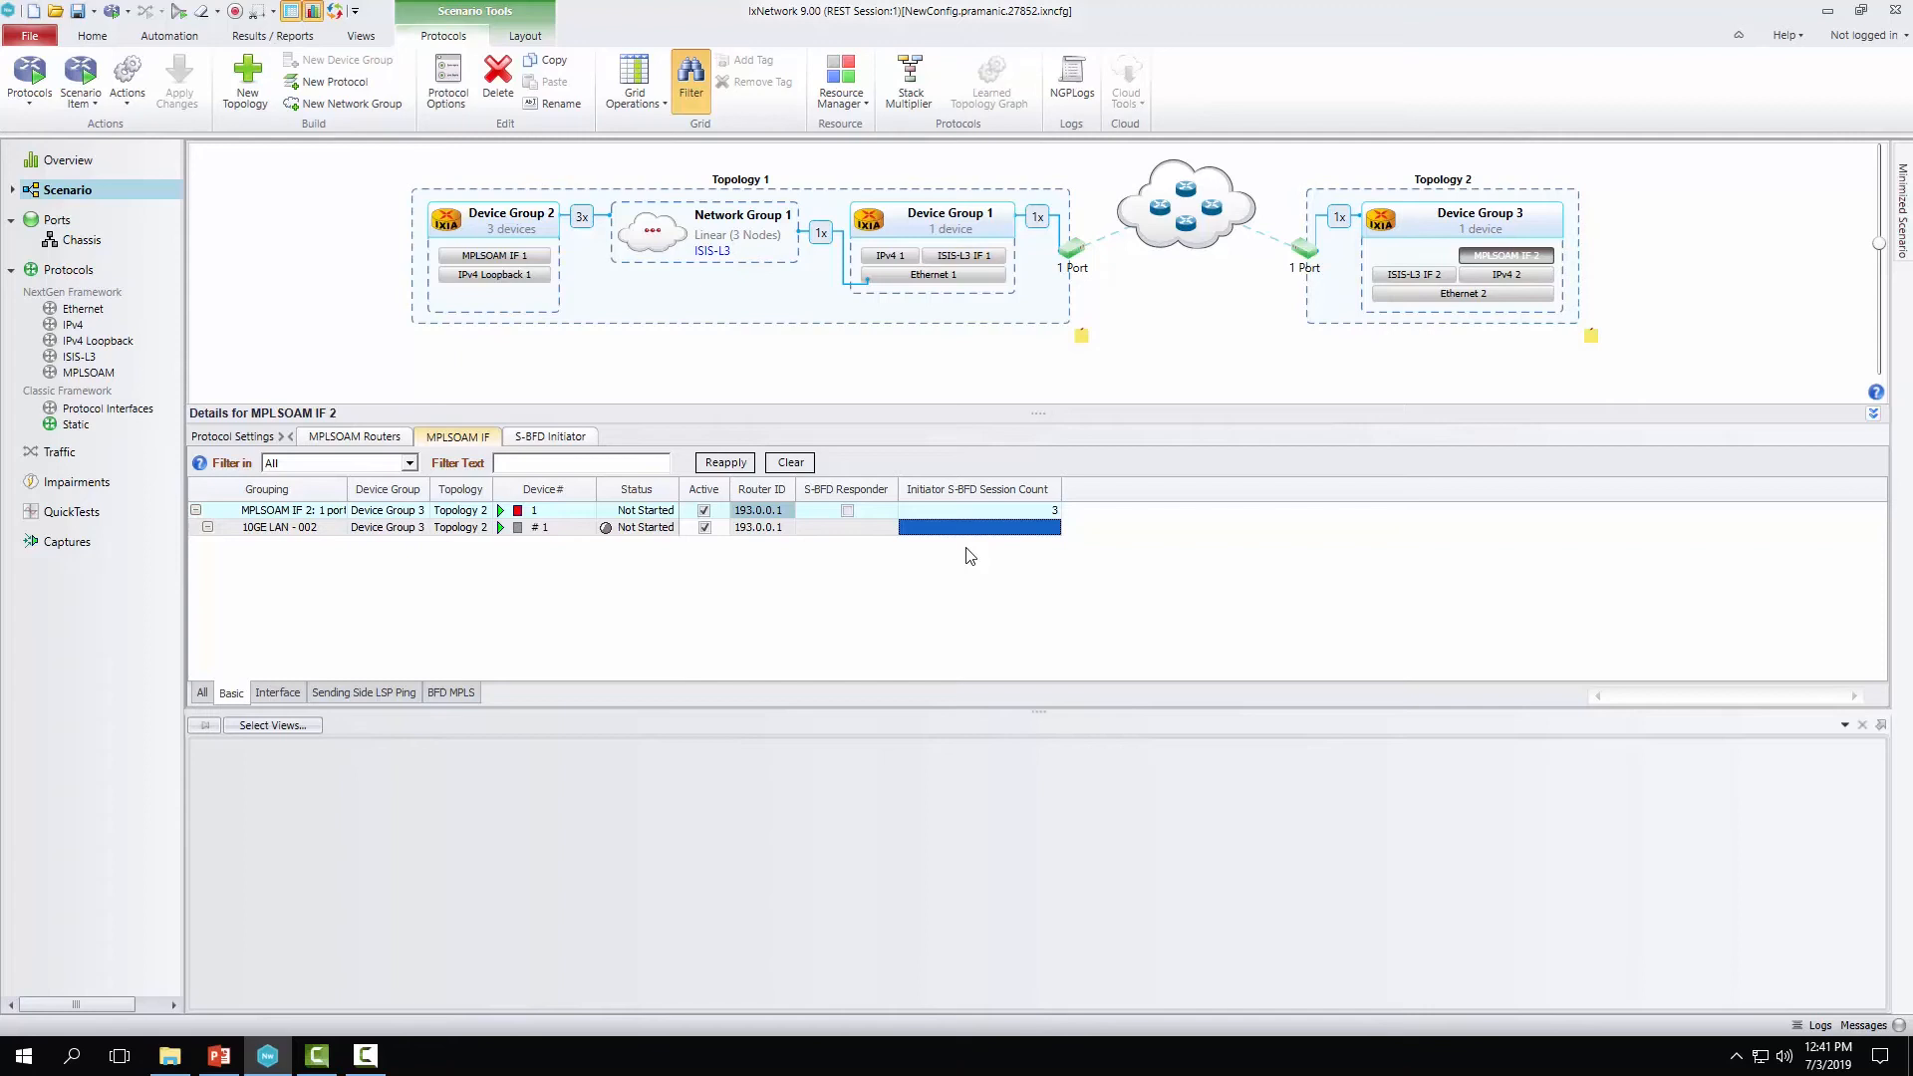
- Set the Peer Discriminator of Device Group 3's S-BFD initiators to increment from 1002 in steps of 1
left_click(574, 440)
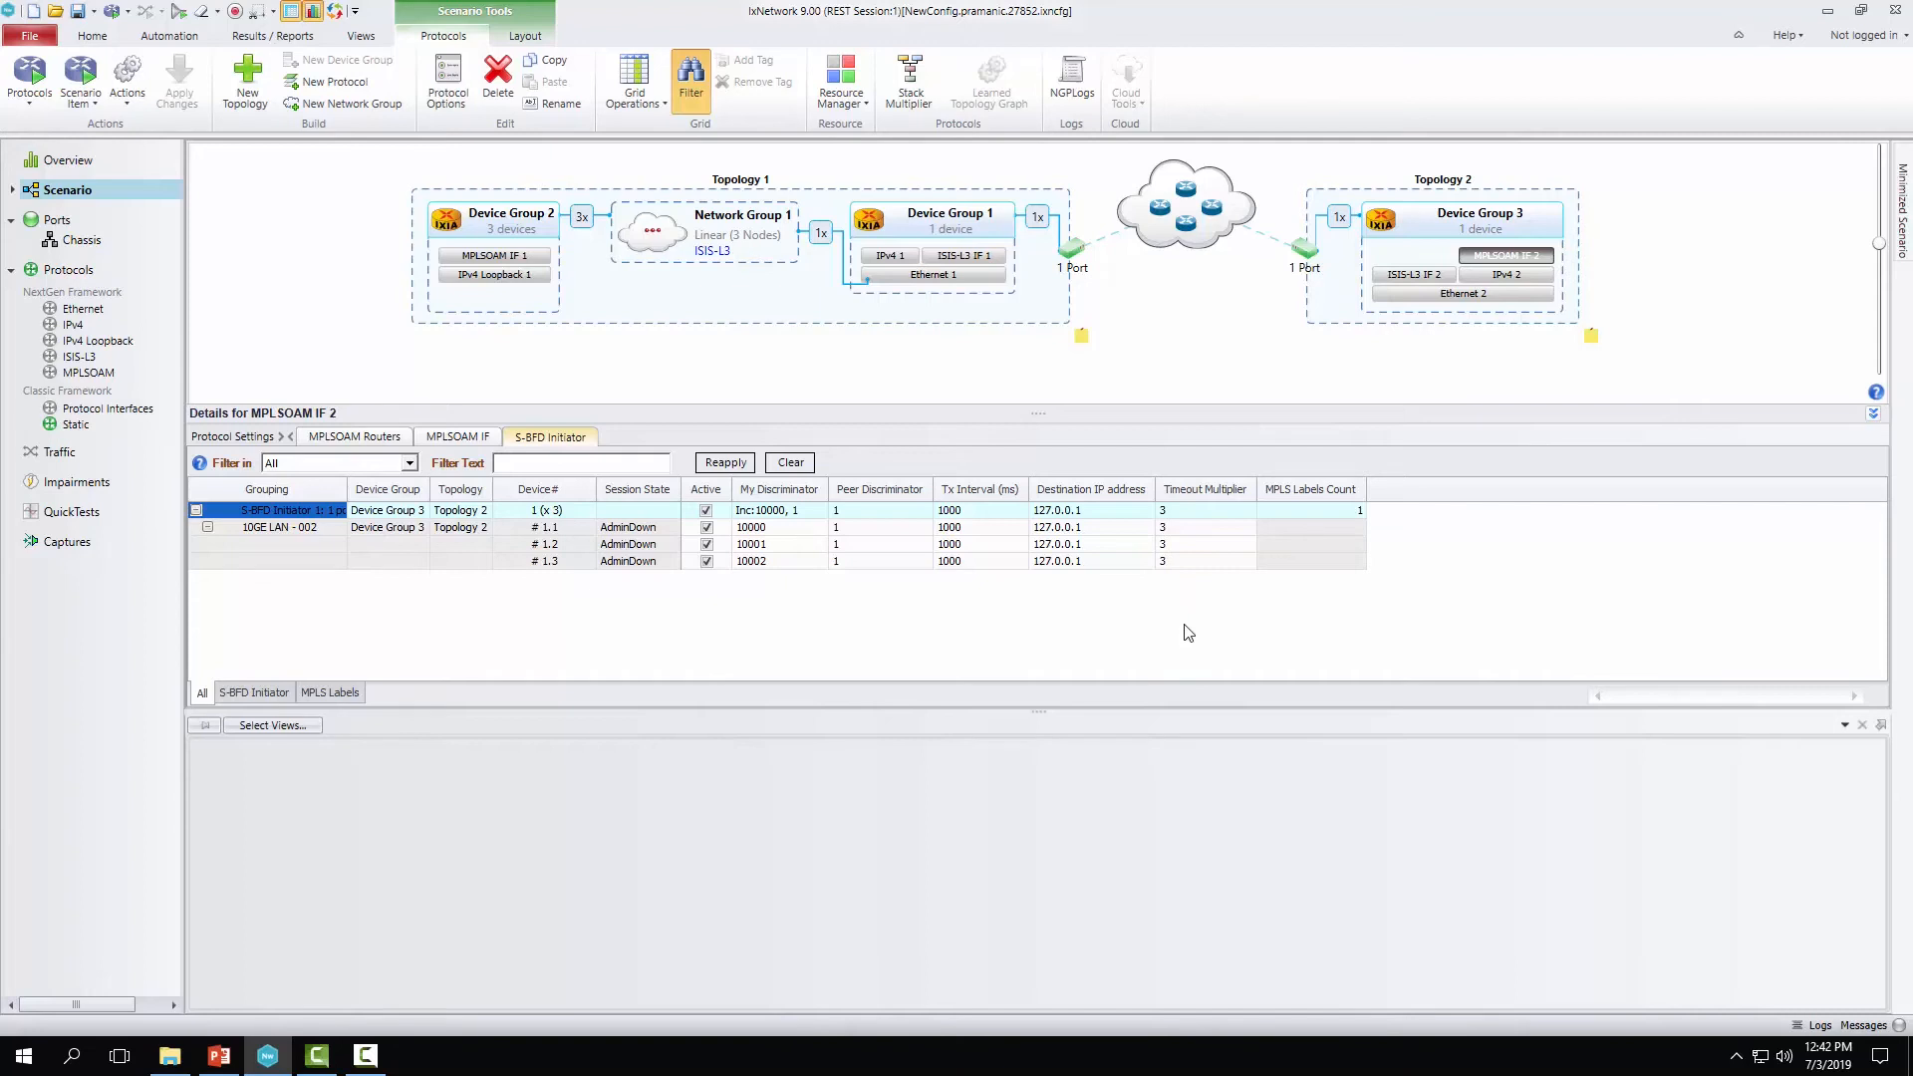
left_click(929, 513)
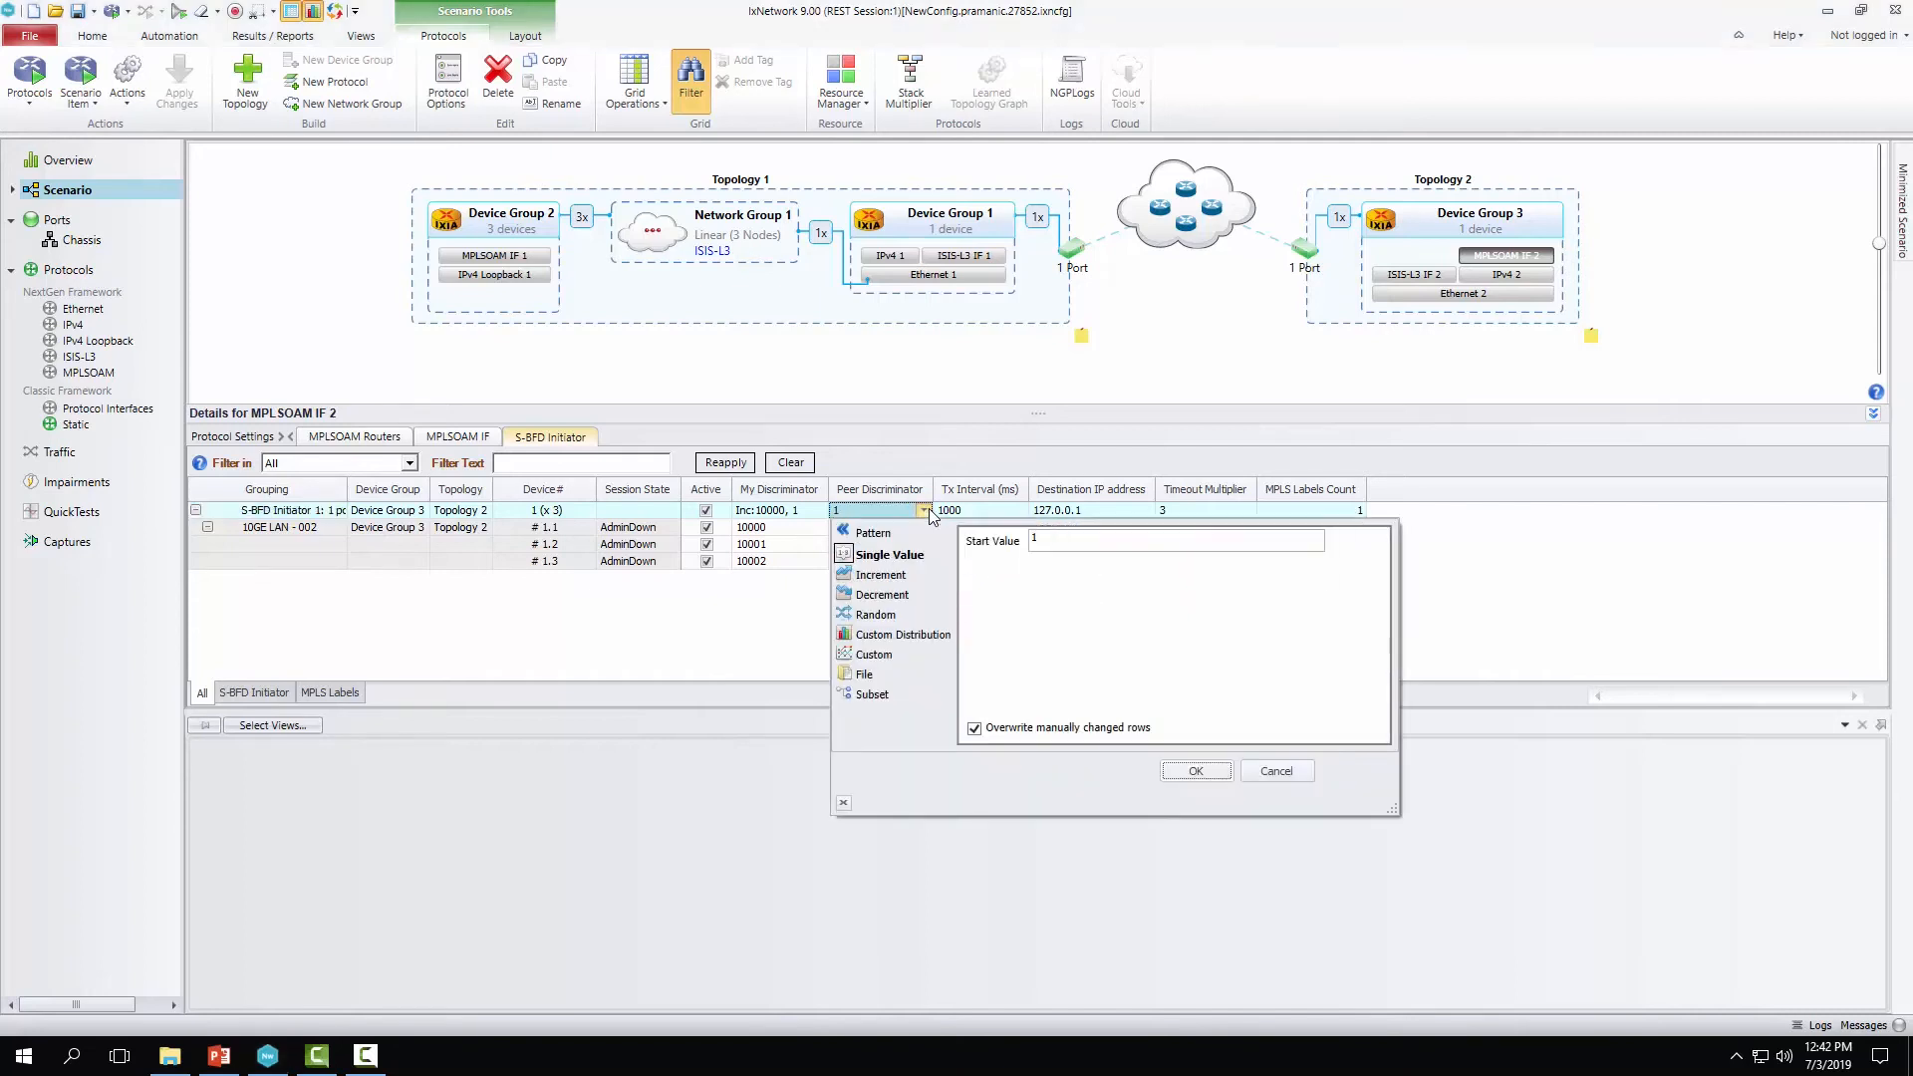
left_click(882, 575)
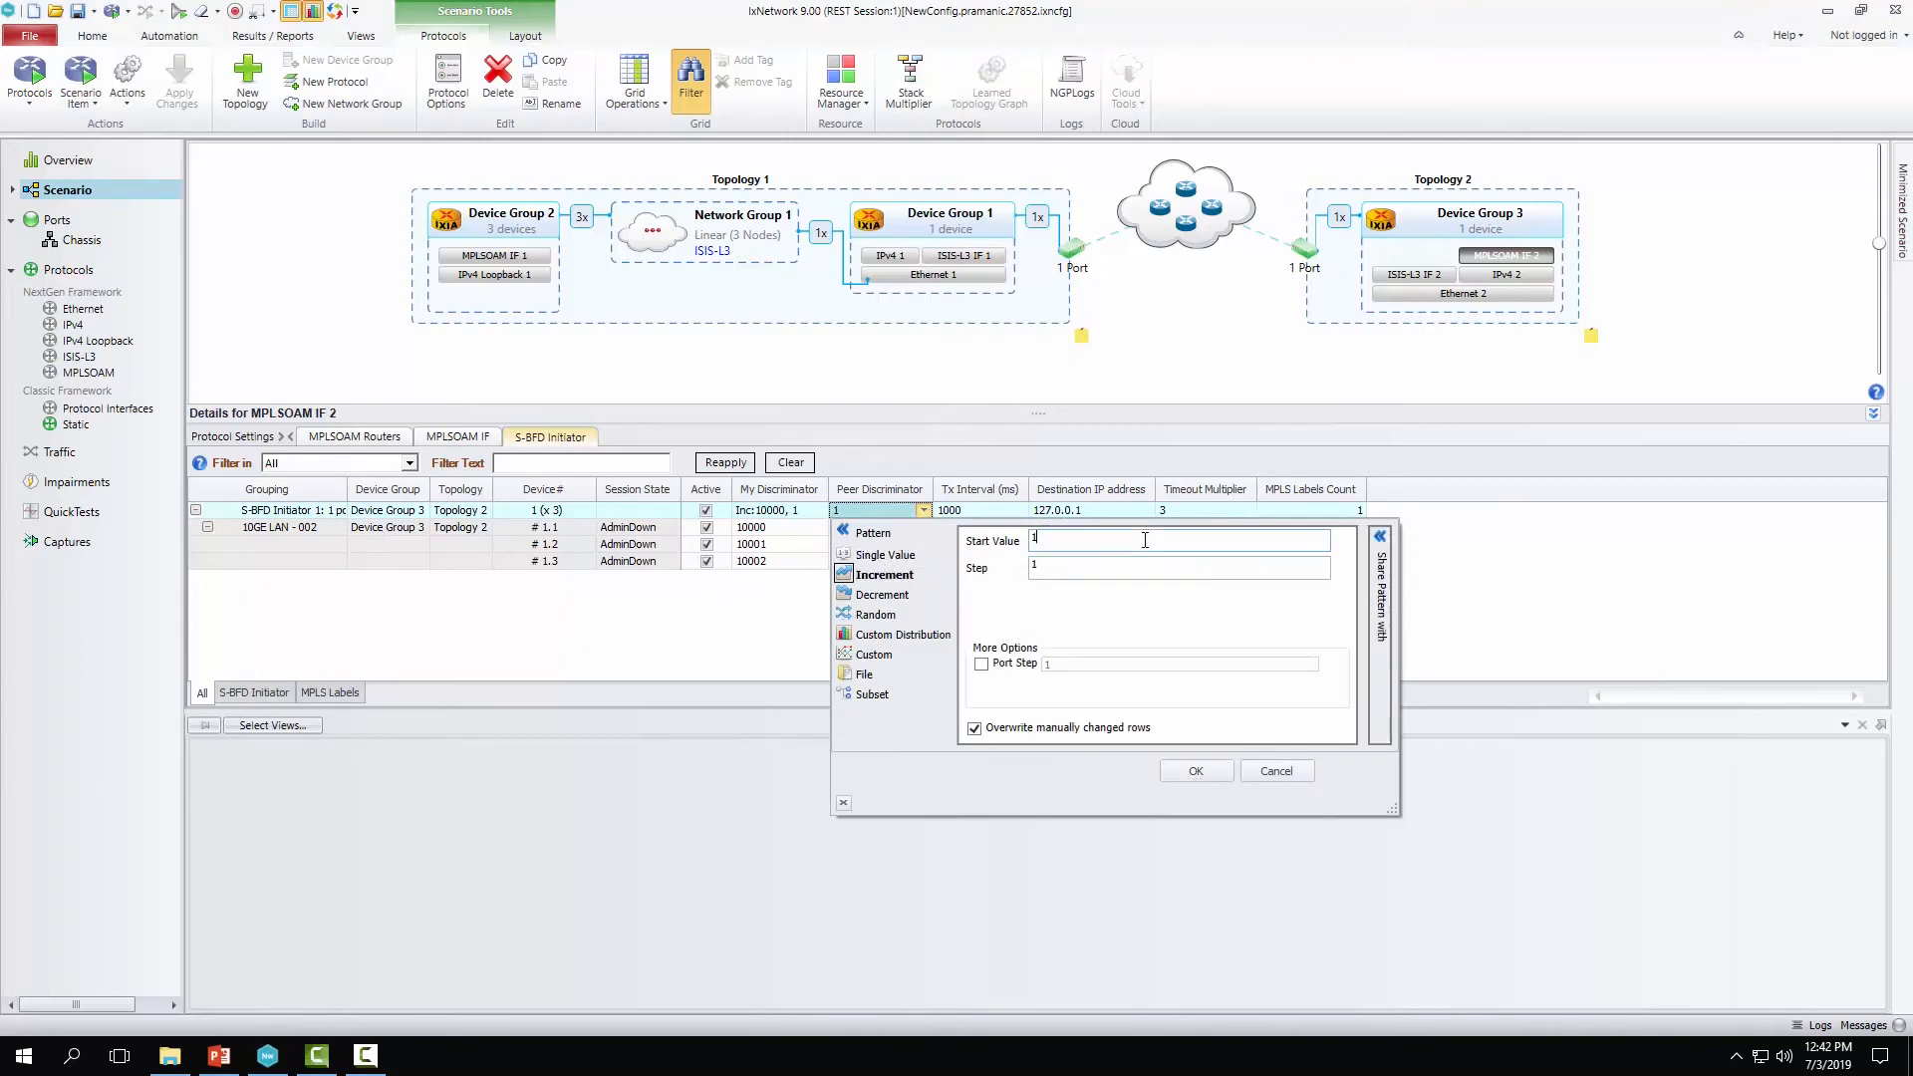
type("002")
key("Return")
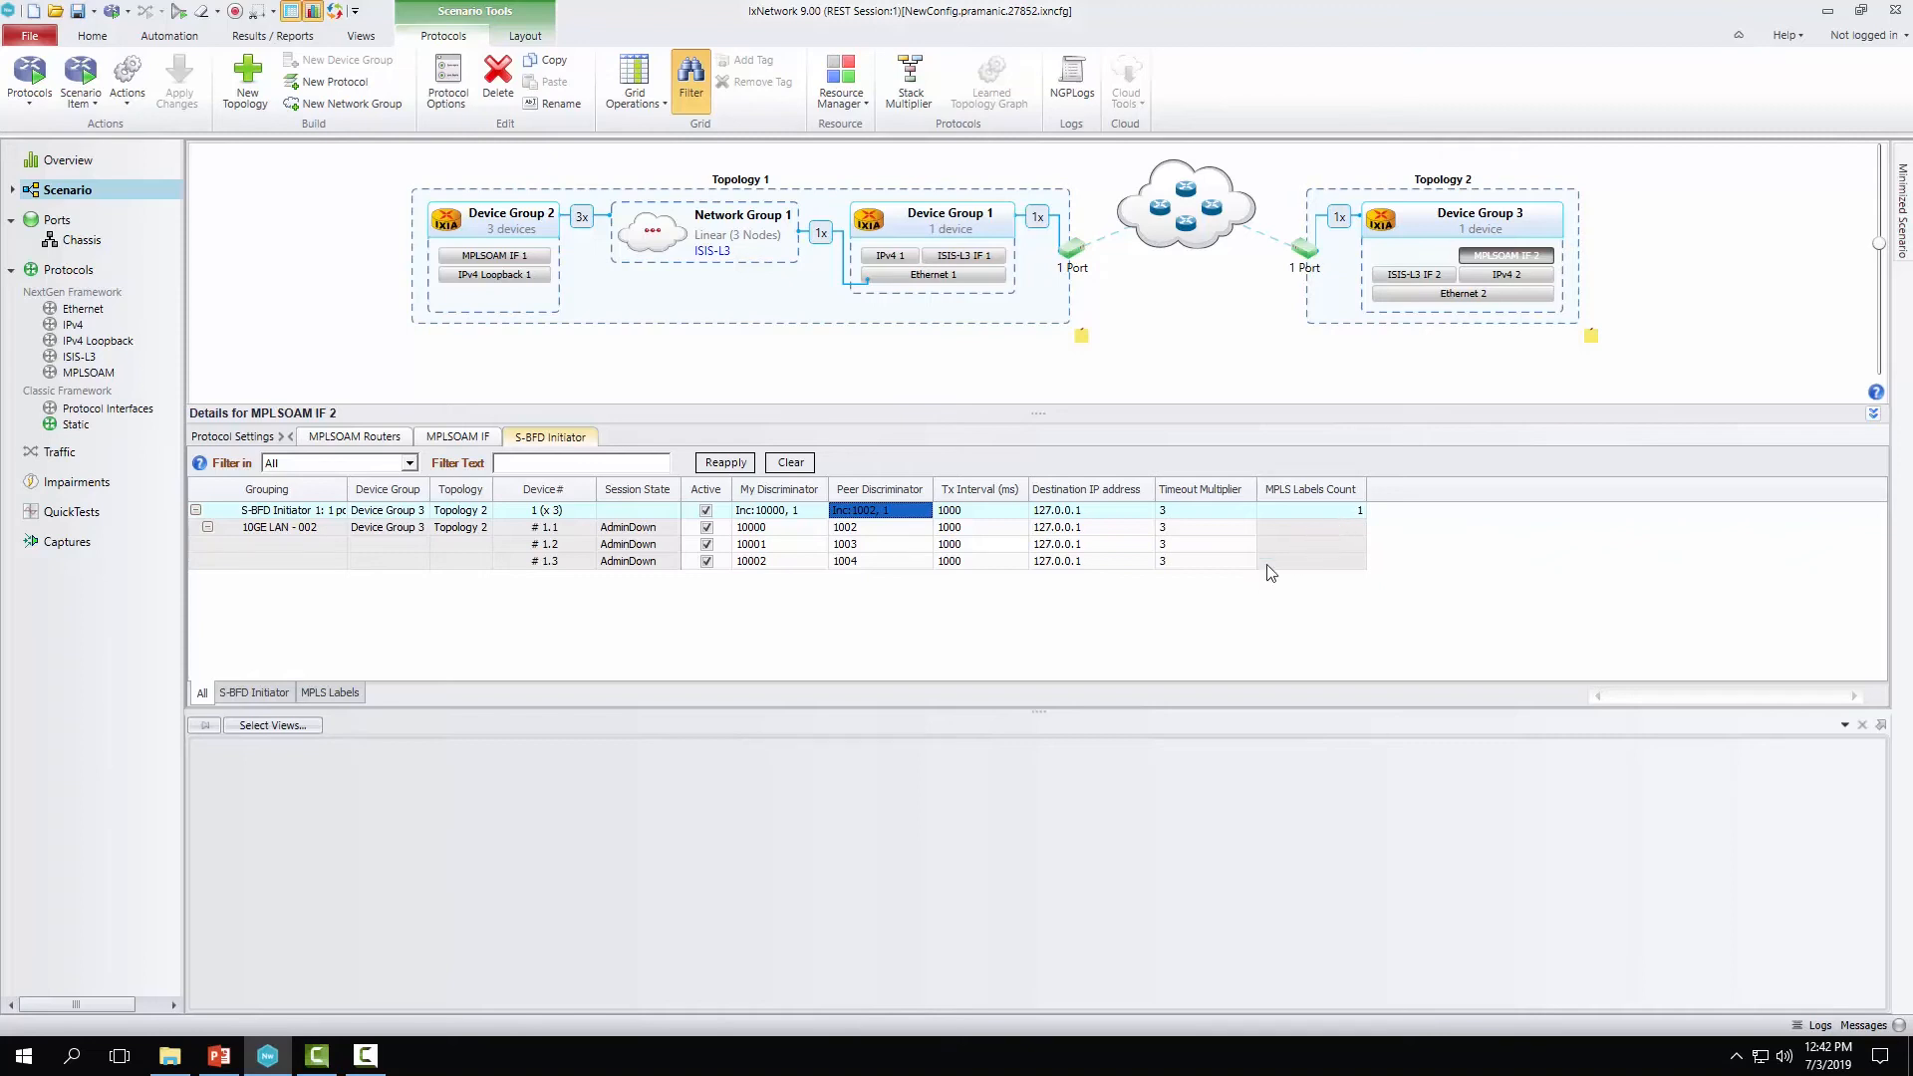
- Set MPLS Label-1 of the S-BFD initiators to increment from 16002 in steps of 1
left_click(349, 690)
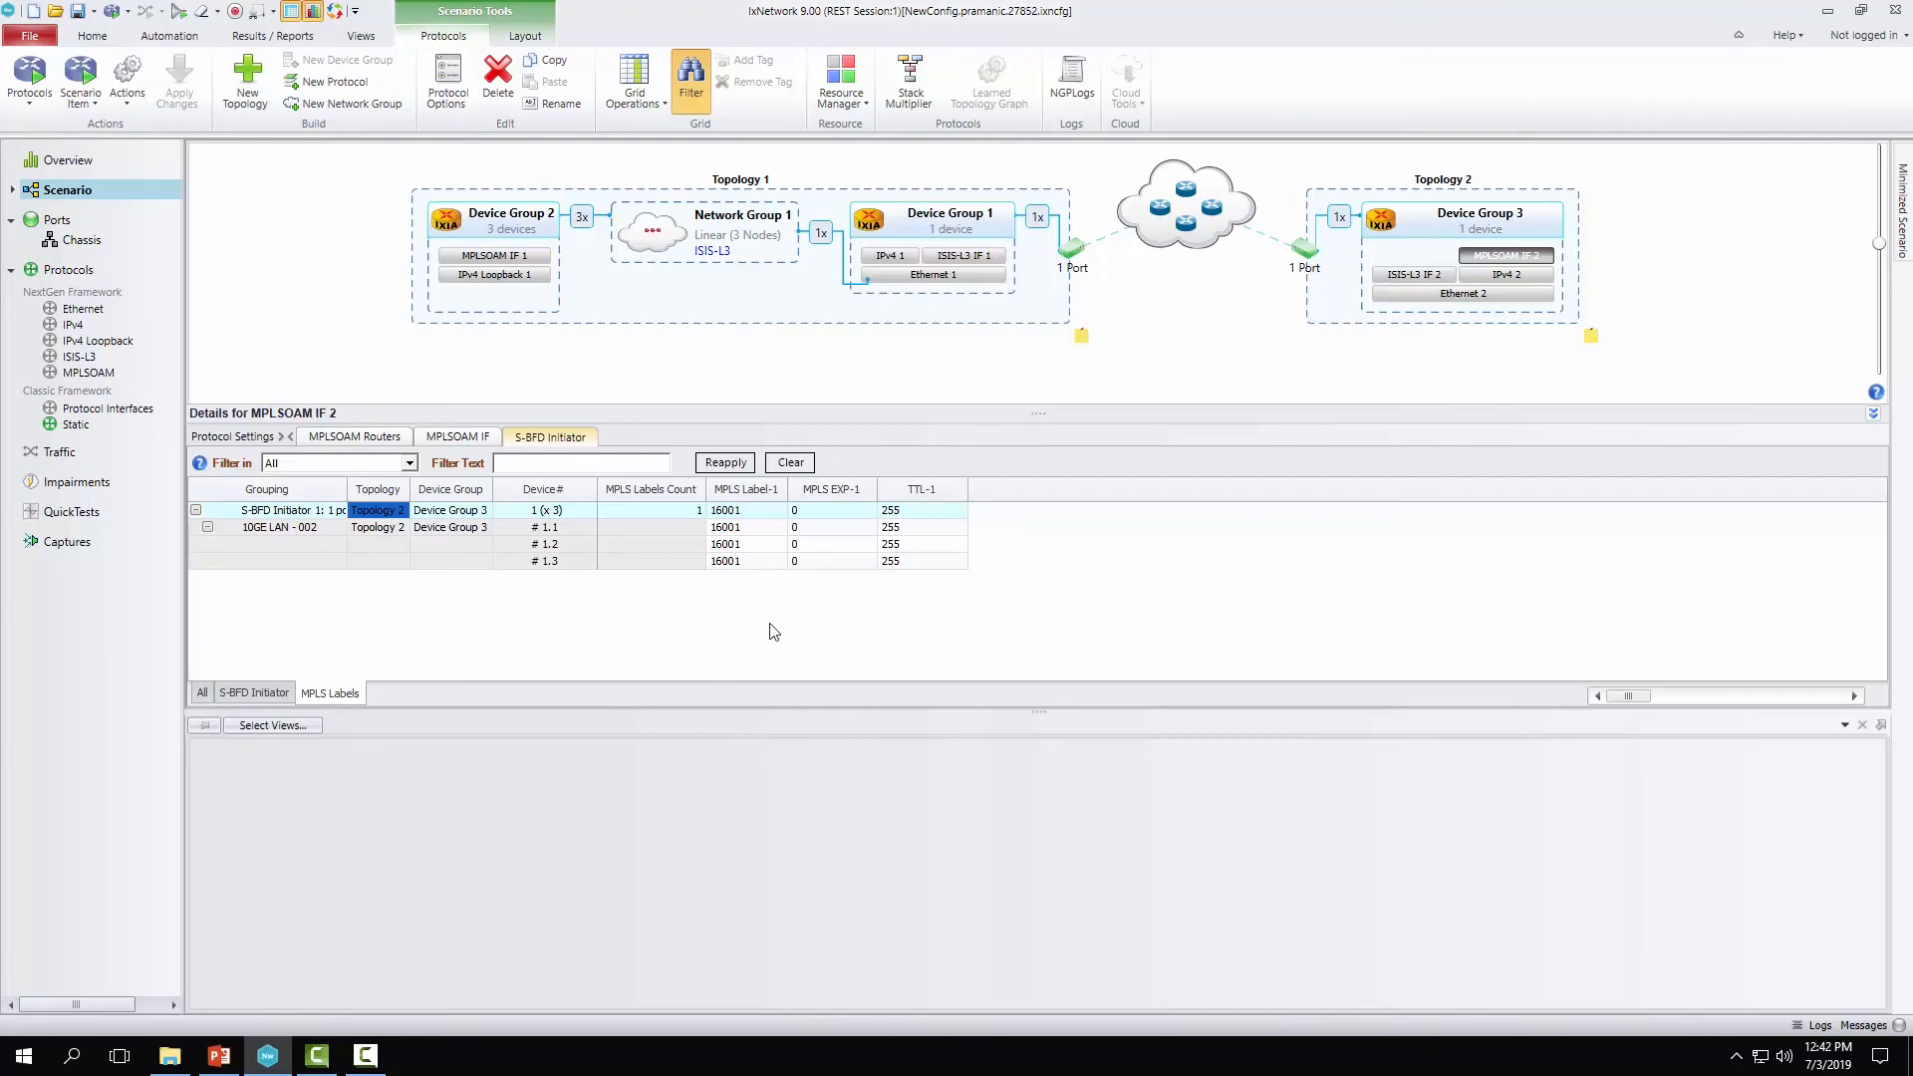
left_click(780, 512)
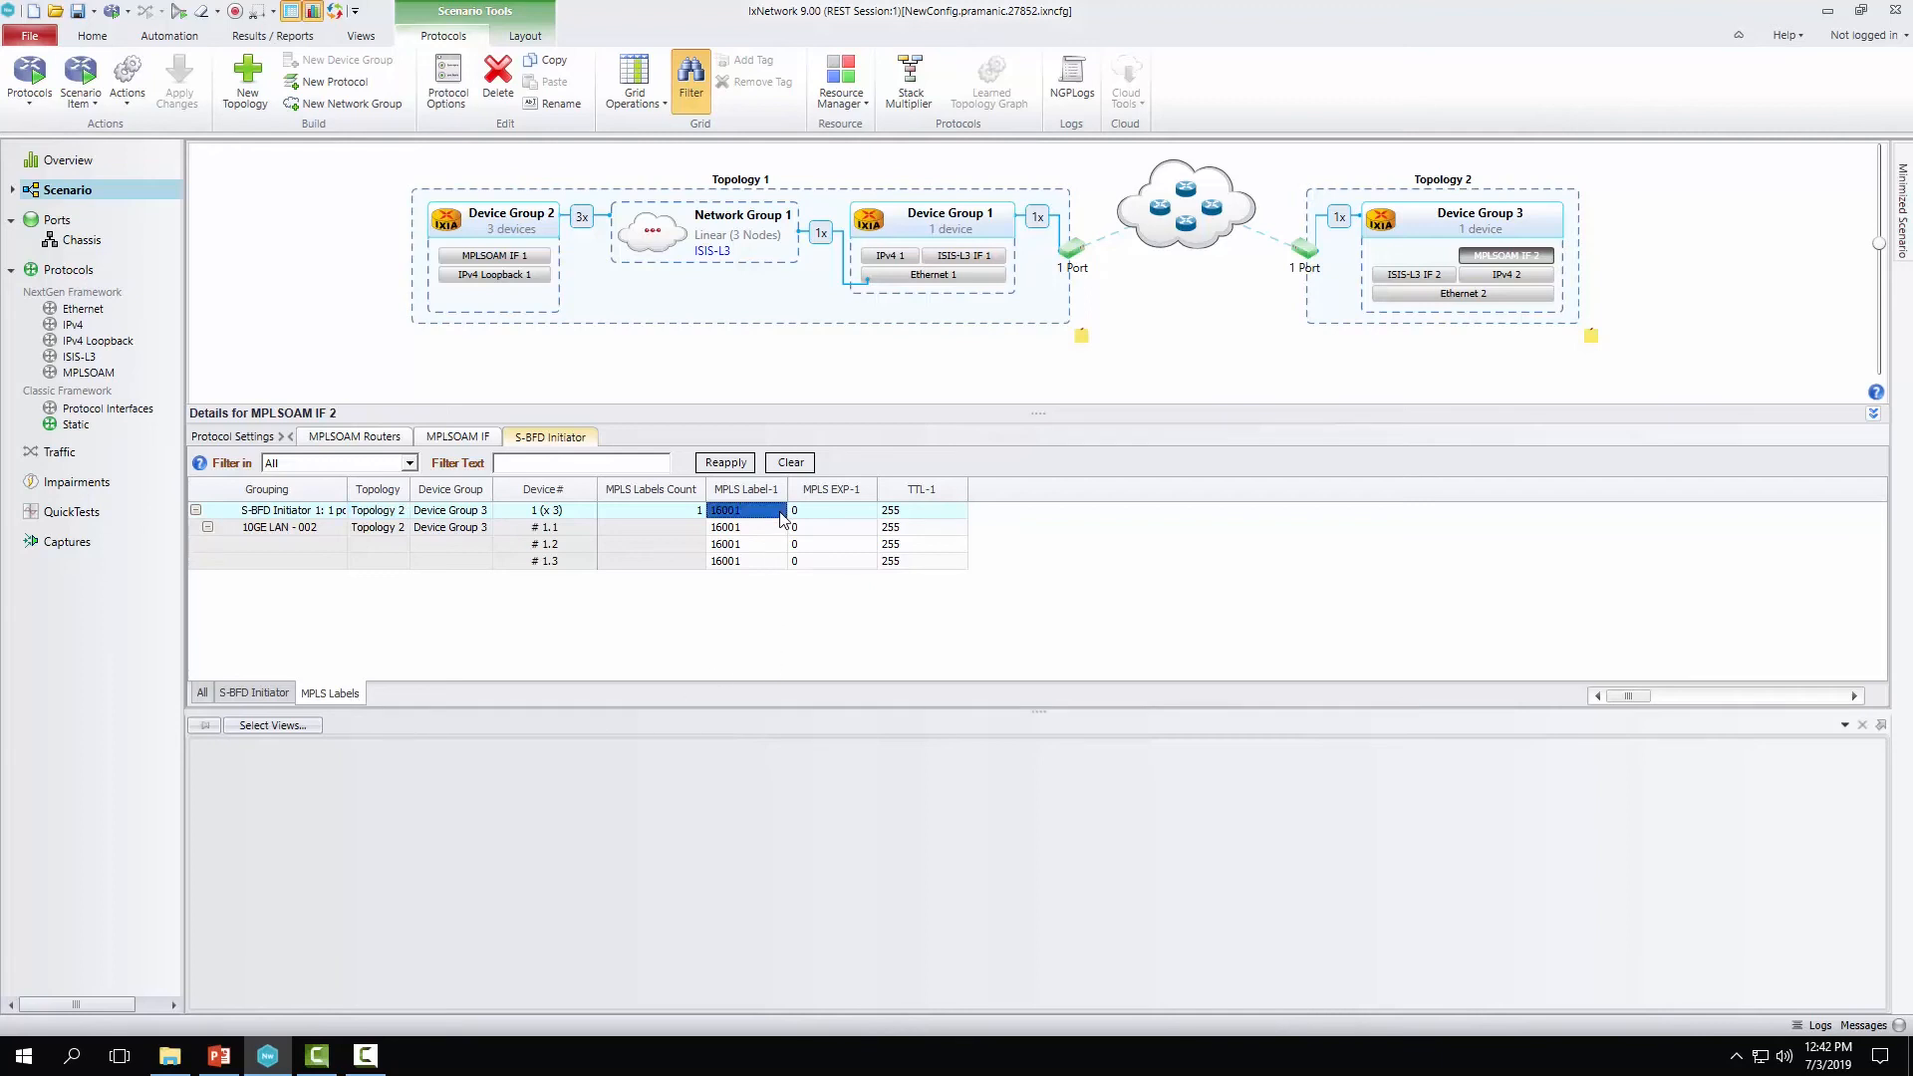
left_click(778, 510)
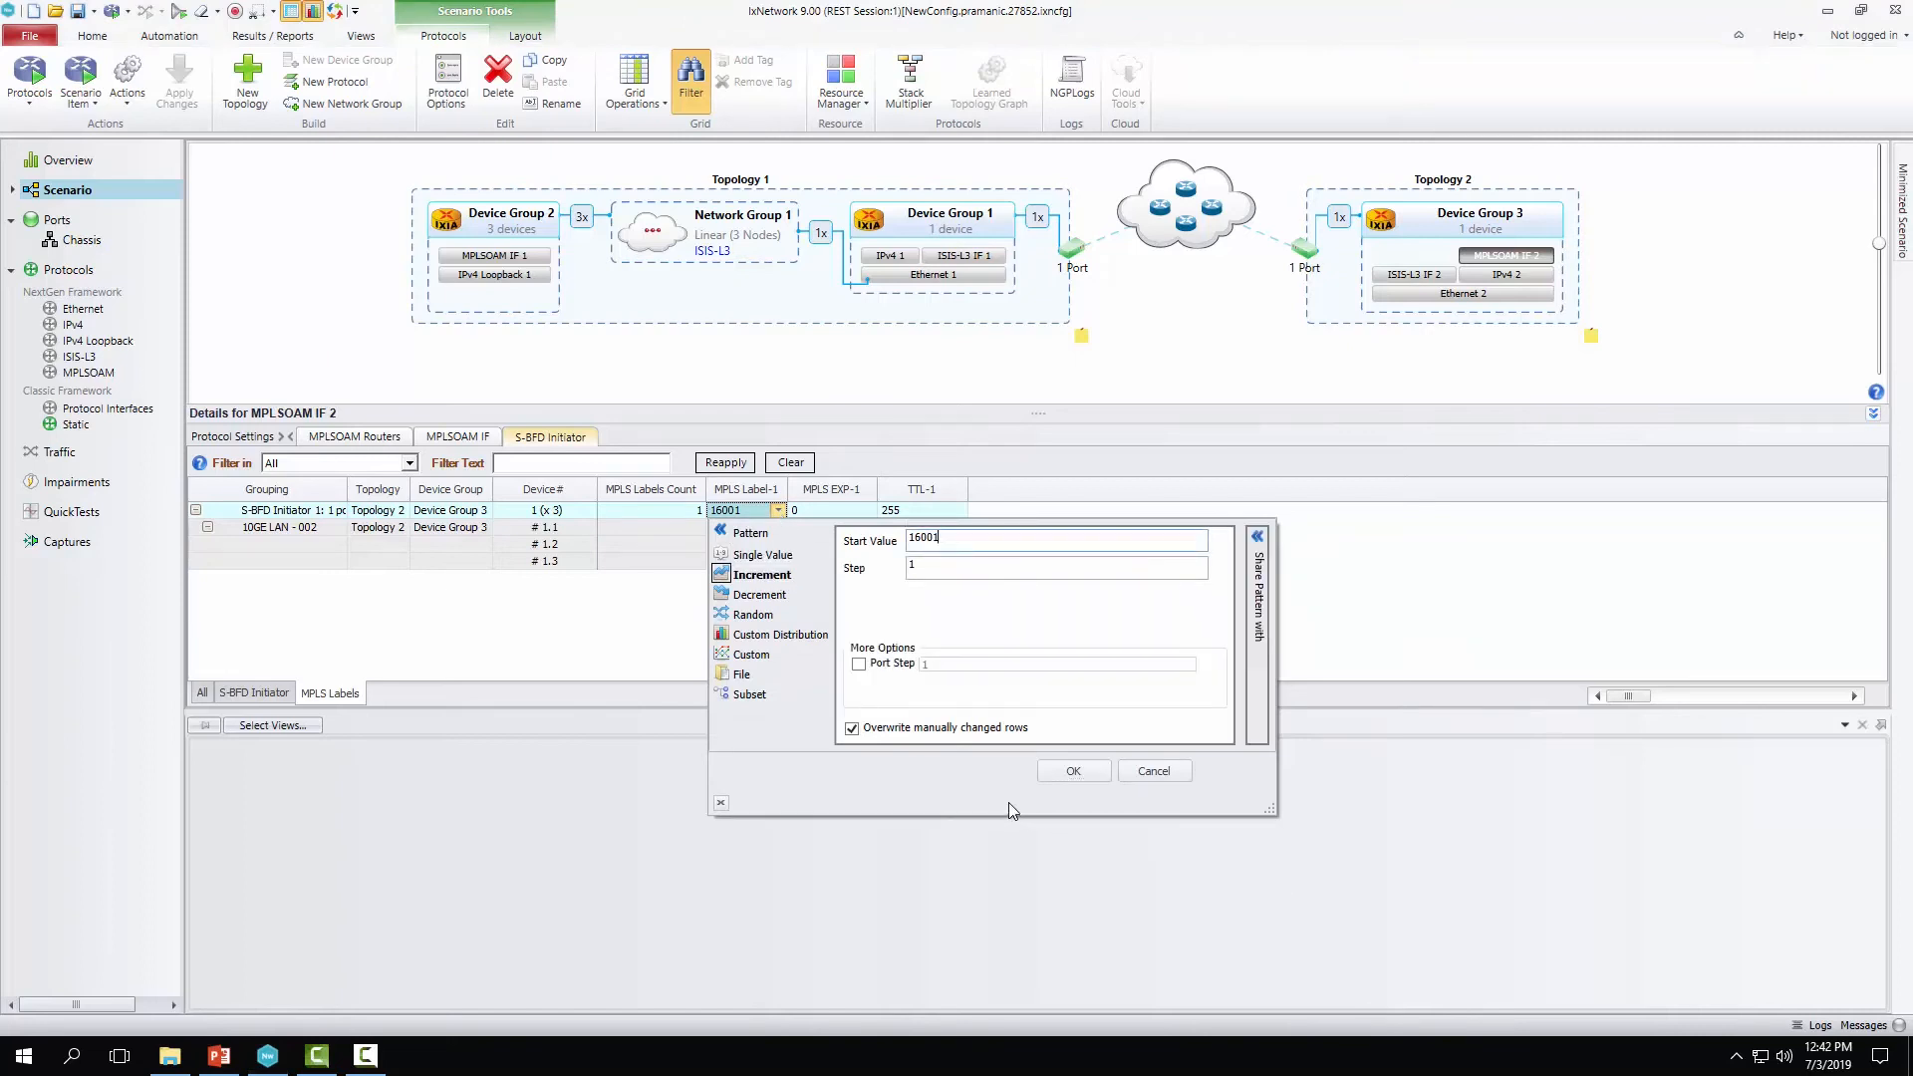
key("BackSpace")
type("2")
left_click(1062, 775)
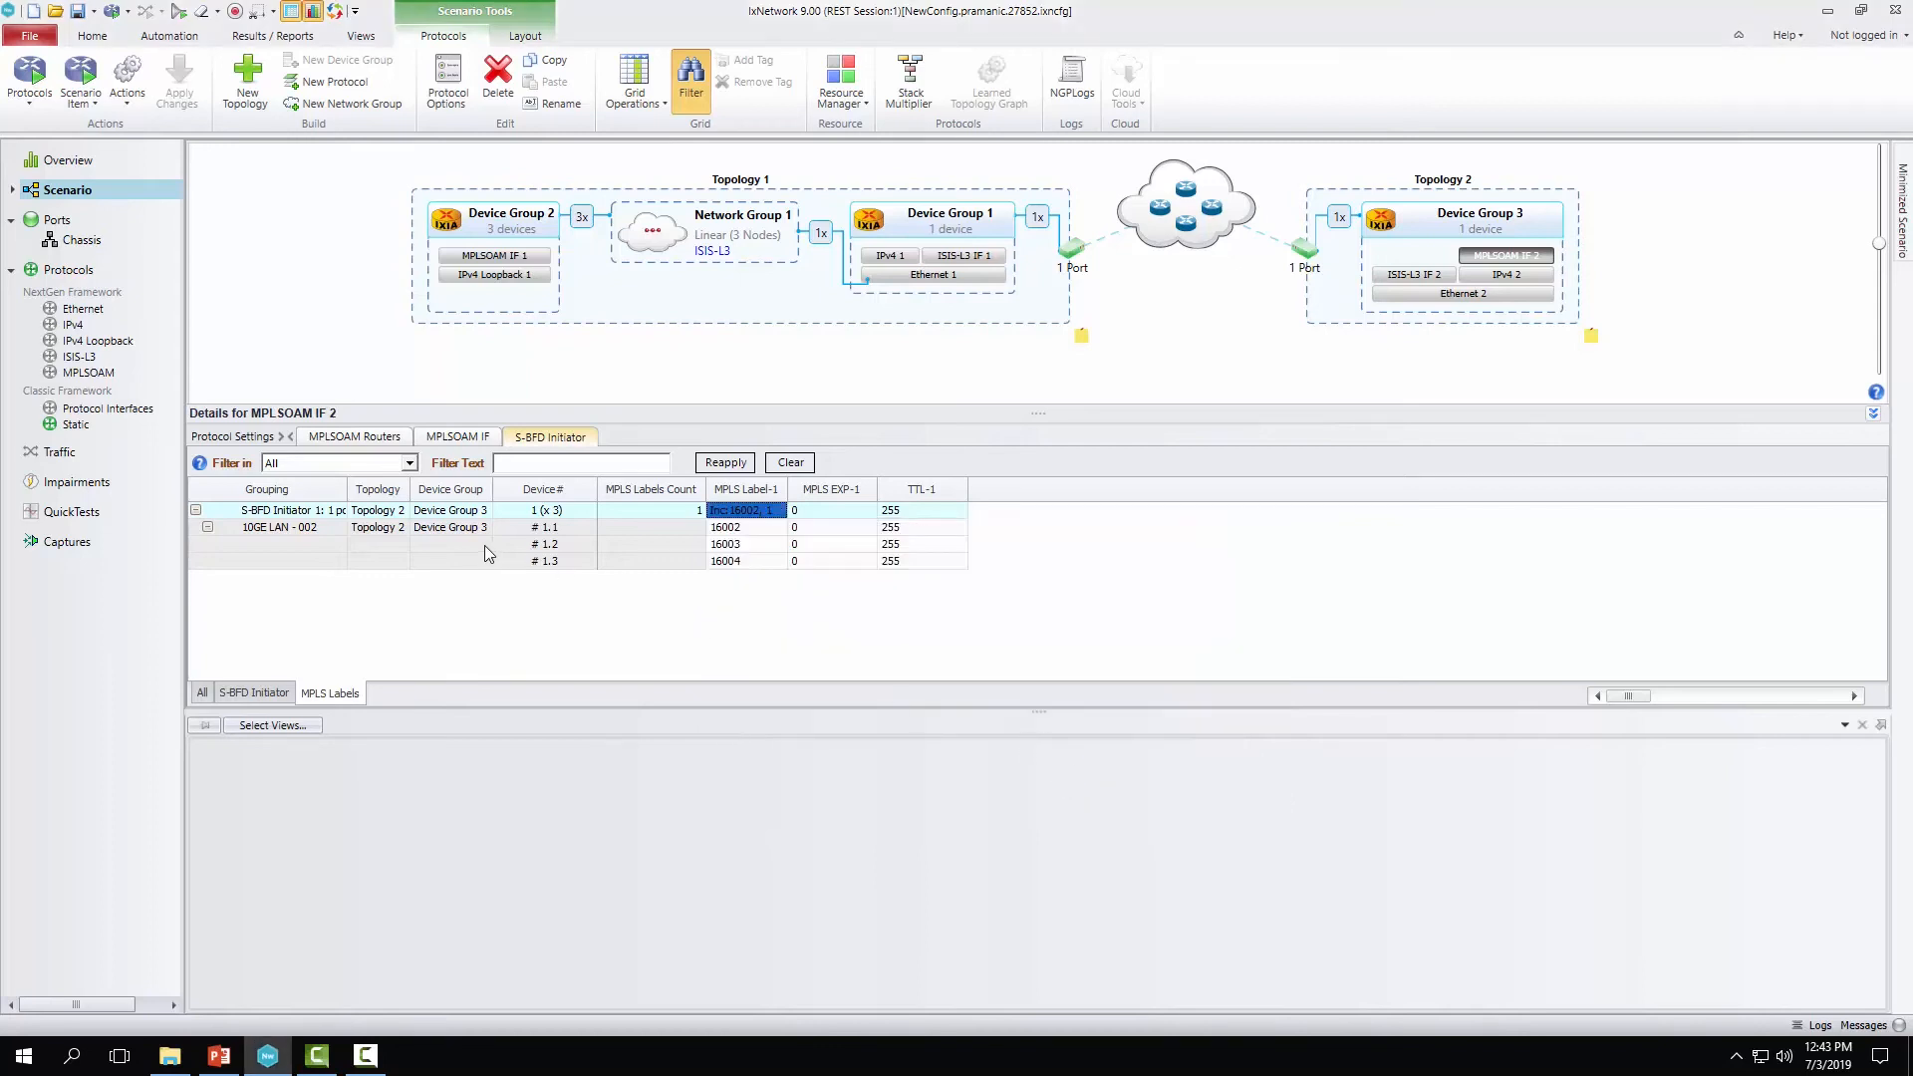
- Show Device Group 3's MPLSOAM interface settings and start all protocols in both topologies
left_click(476, 442)
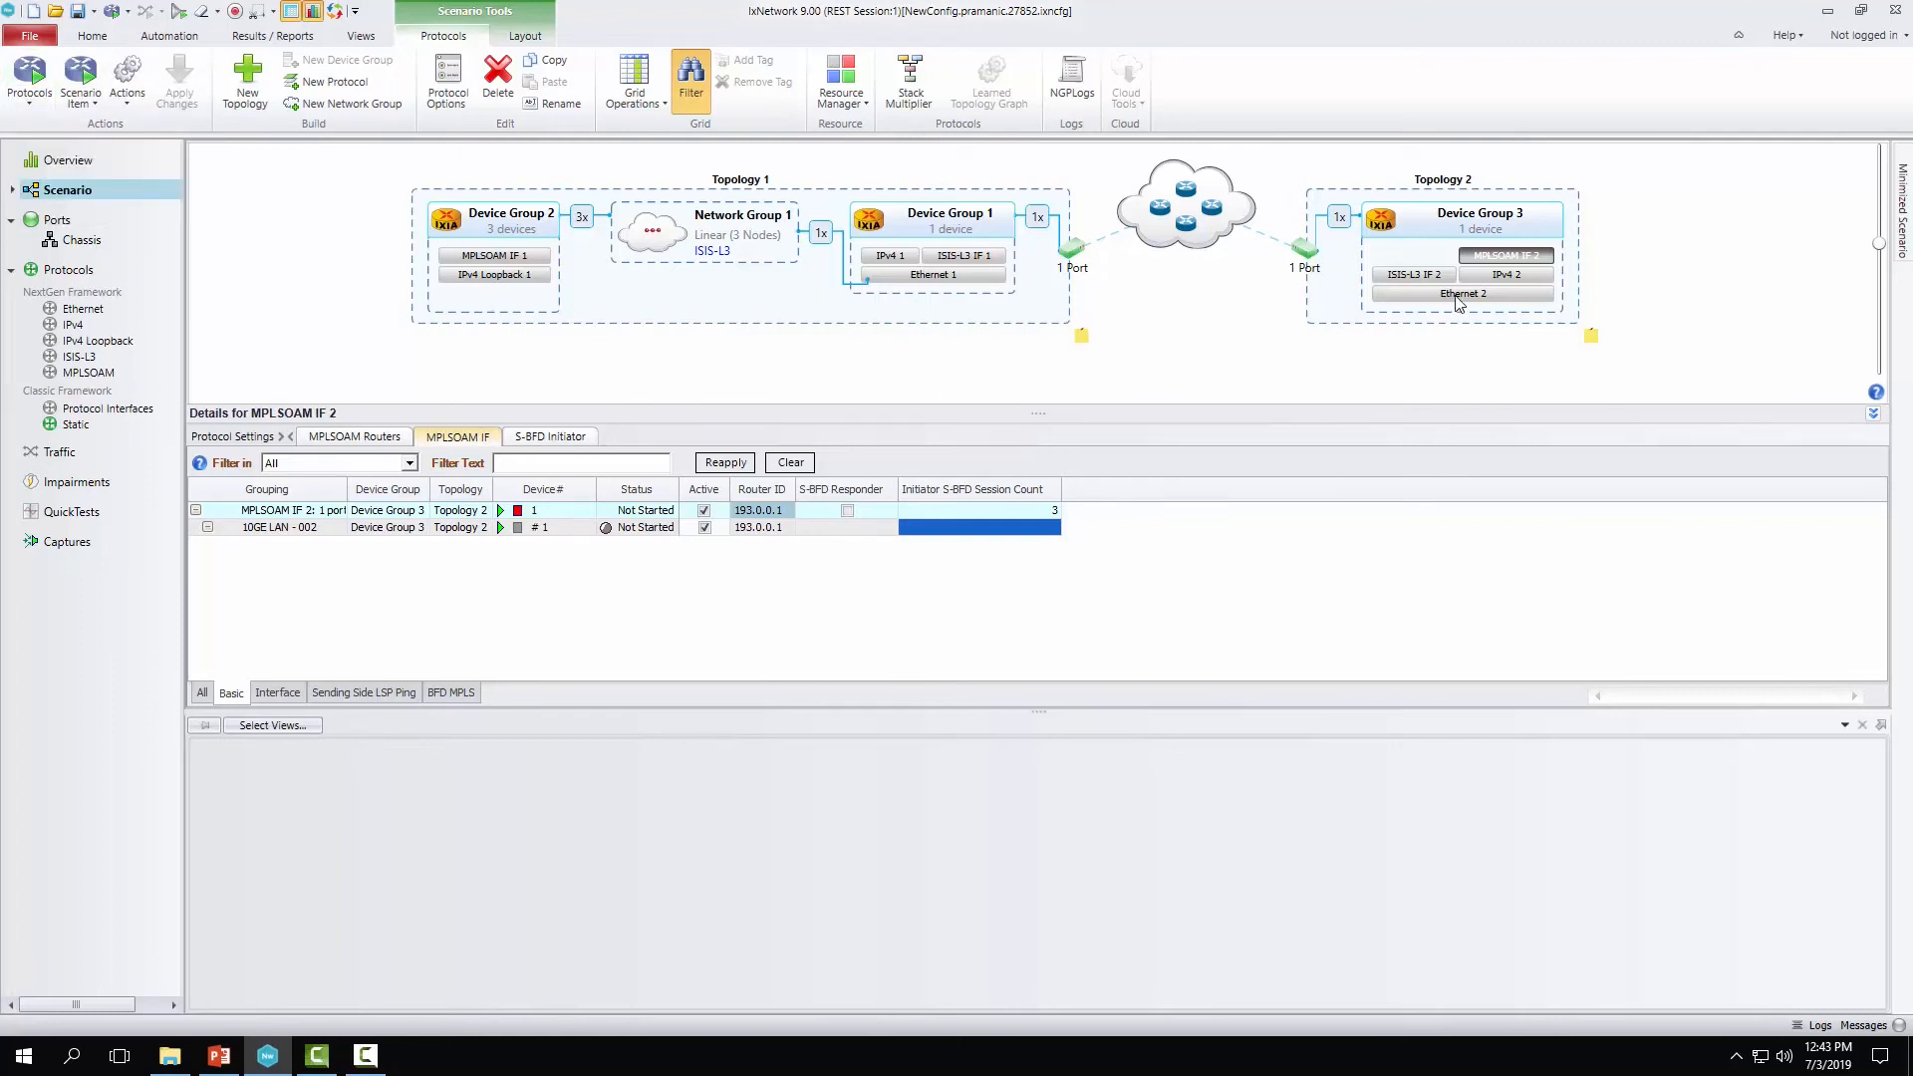
left_click(44, 103)
left_click(56, 129)
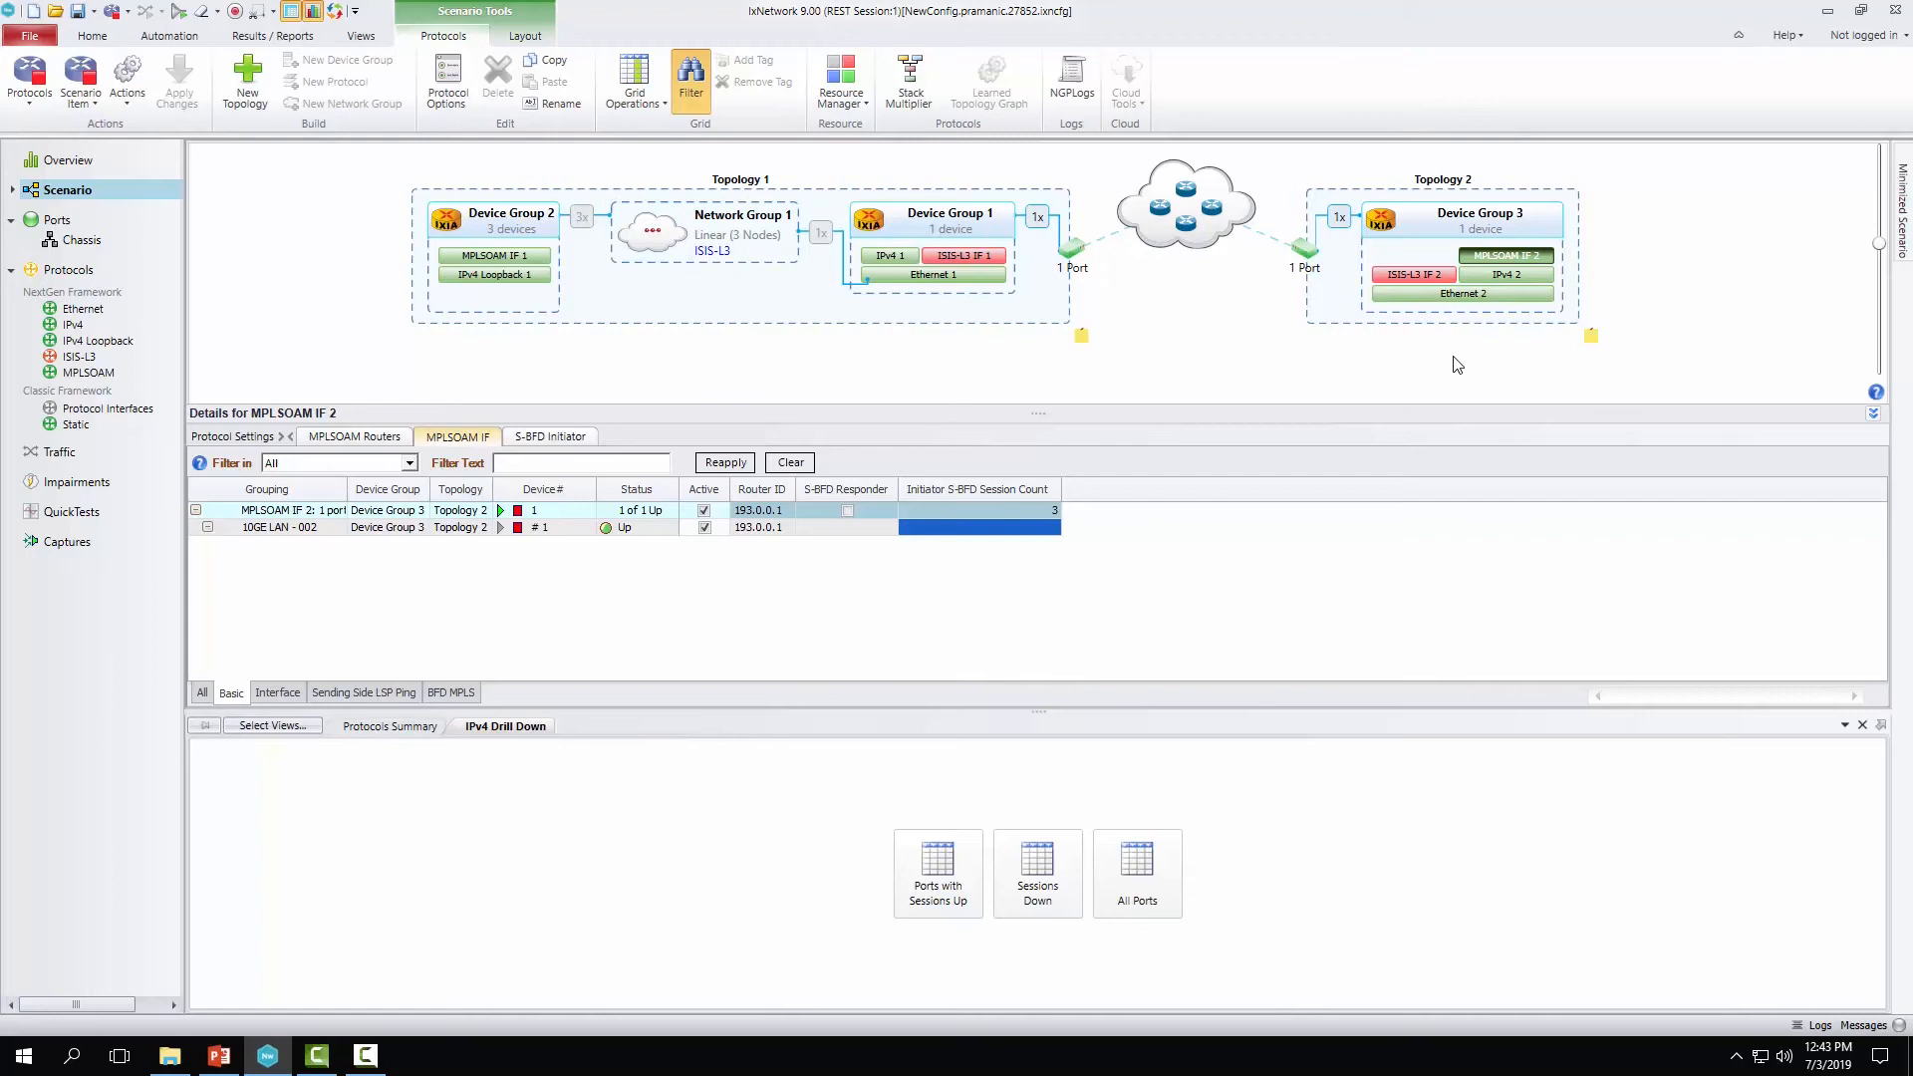
mouse_move(1437, 287)
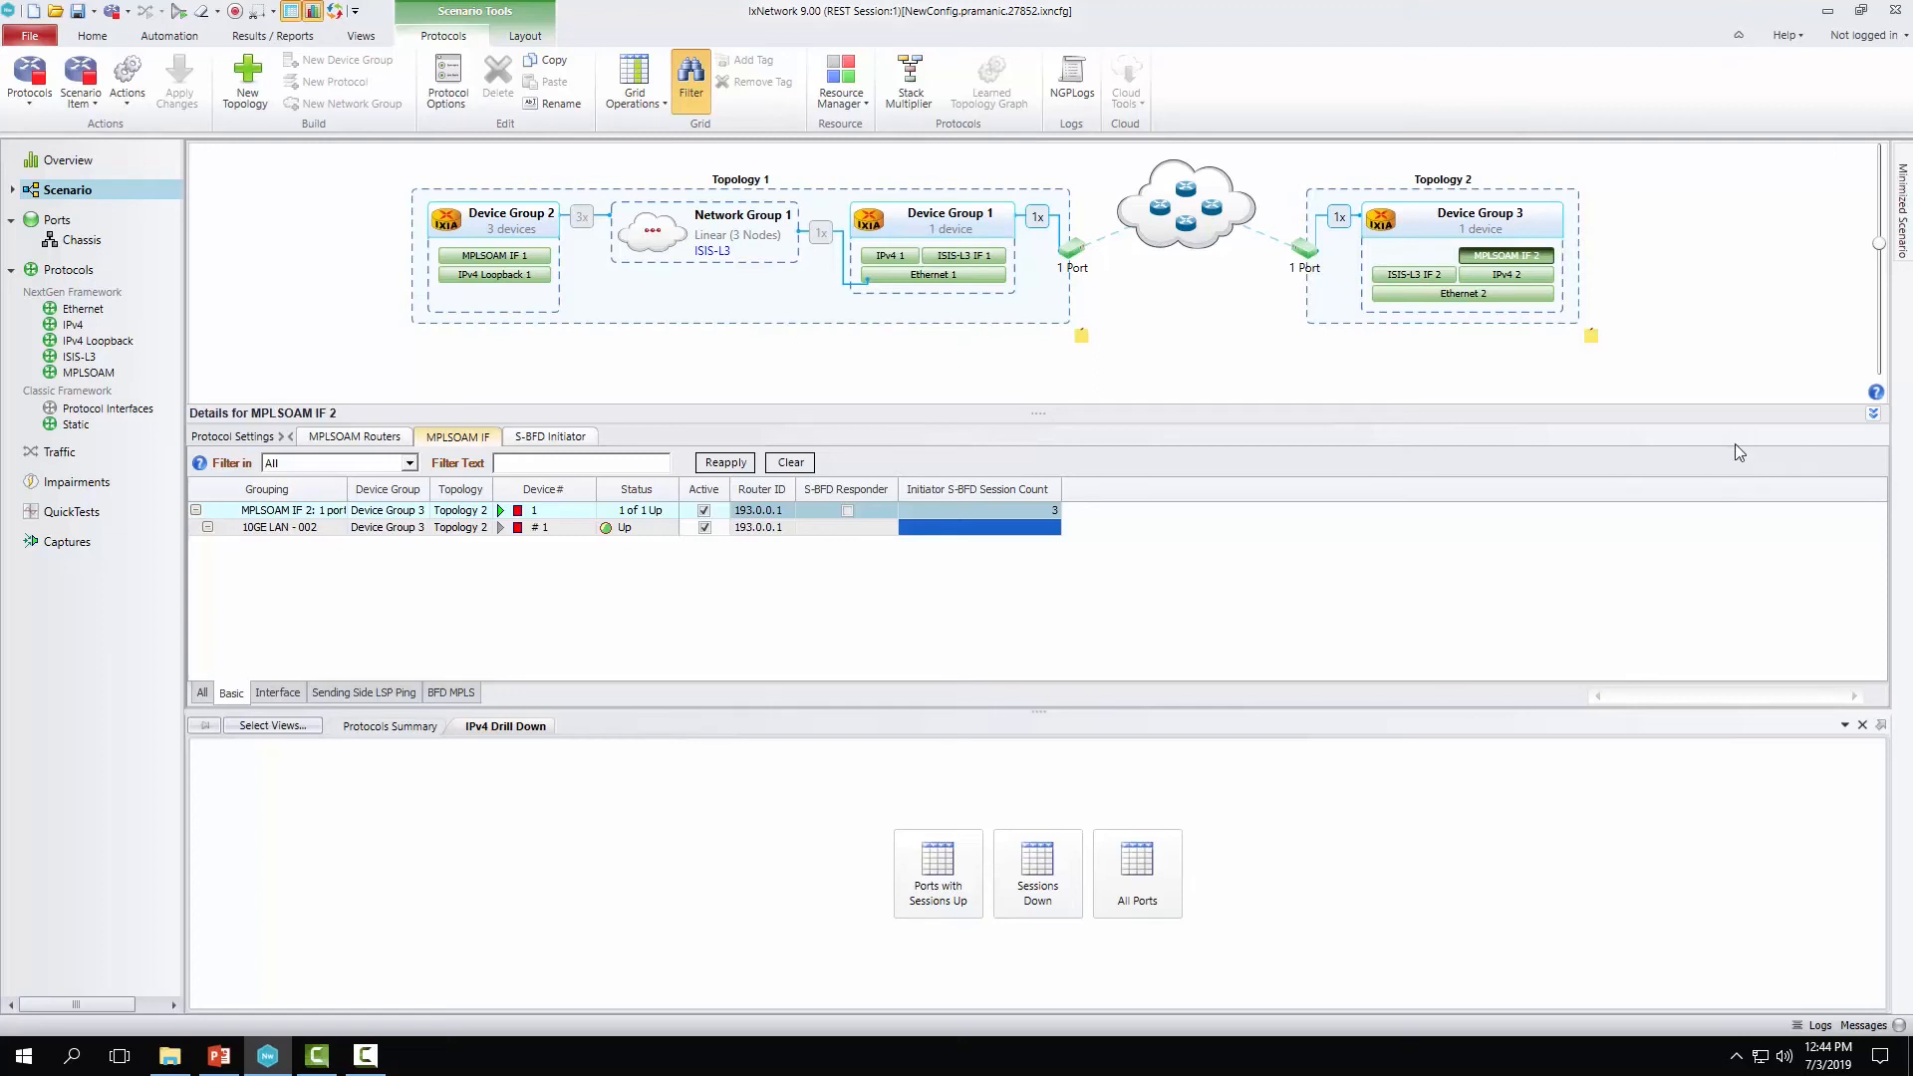
- Add the MPLSOAM IF Per Port statistics view and check its S-BFD Initiator and S-BFD Responder counters
left_click(275, 726)
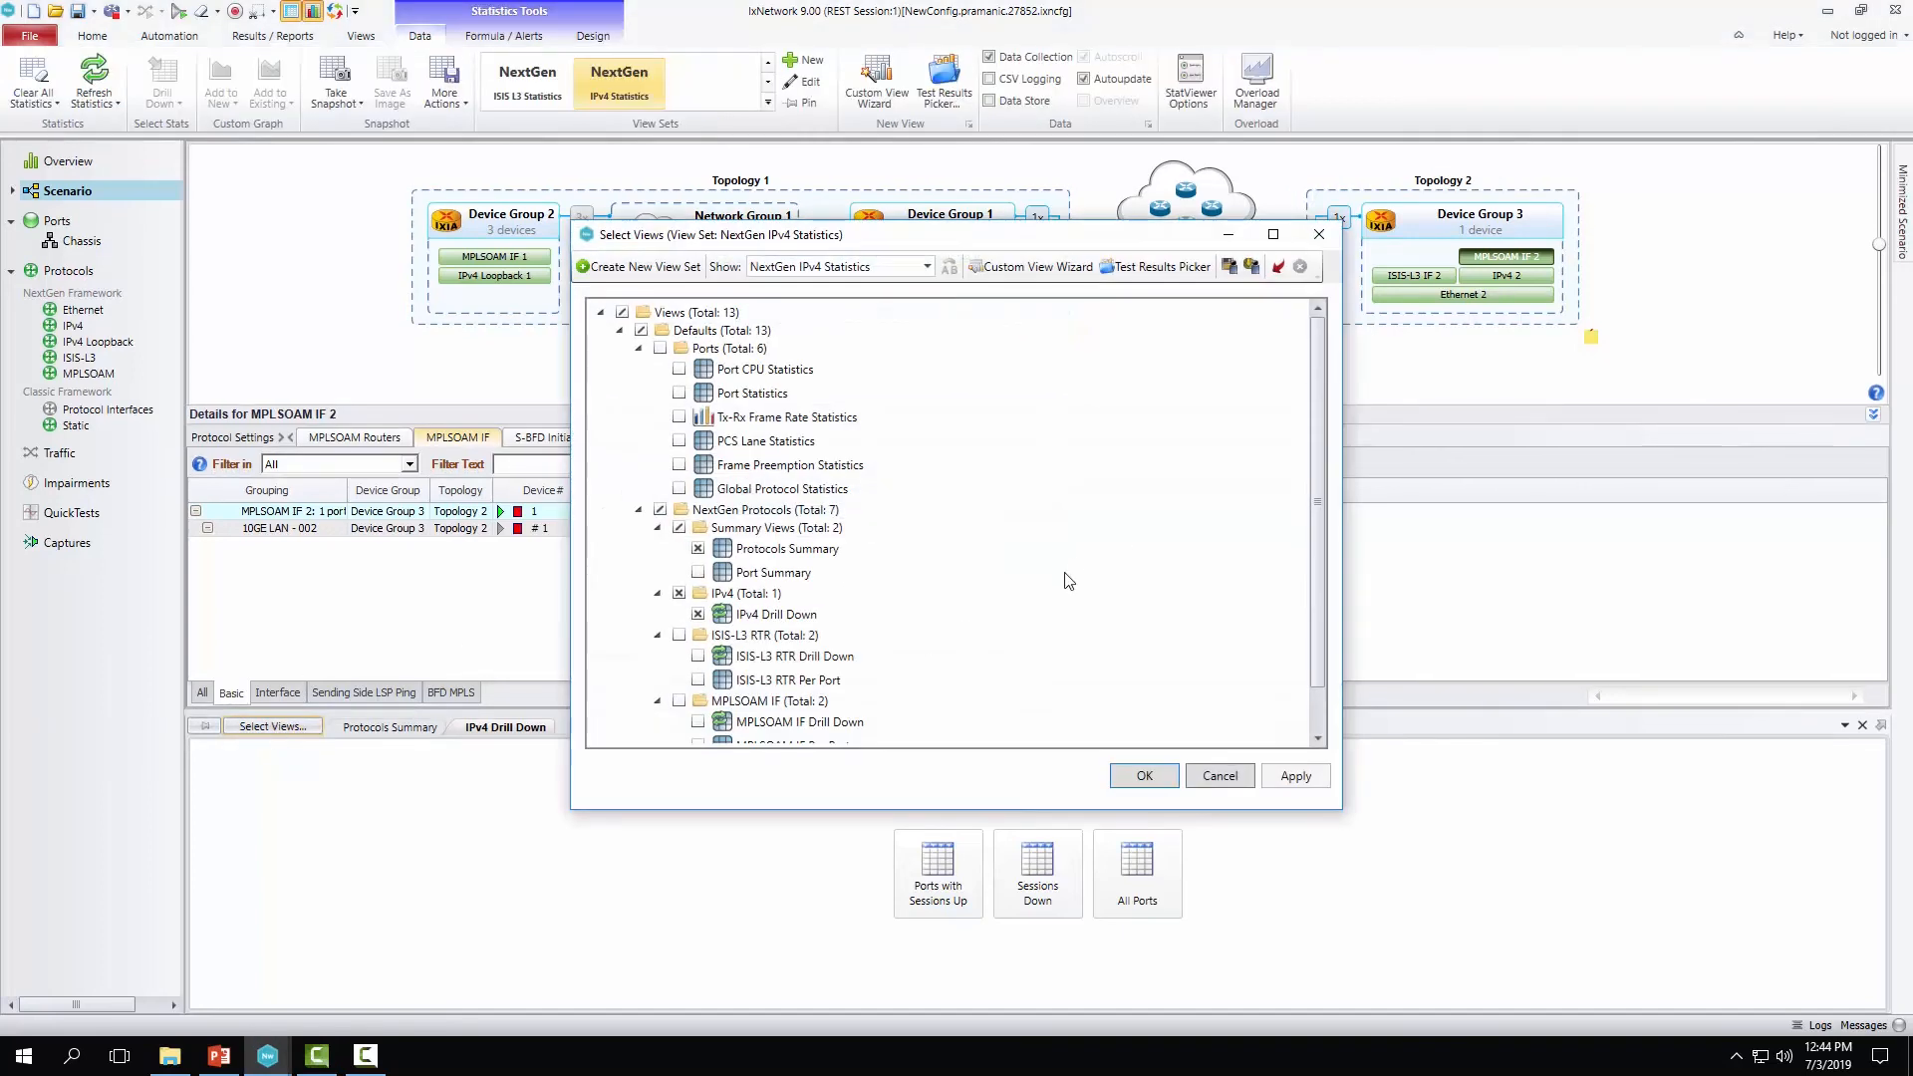
scroll(1069, 572, "down", 3)
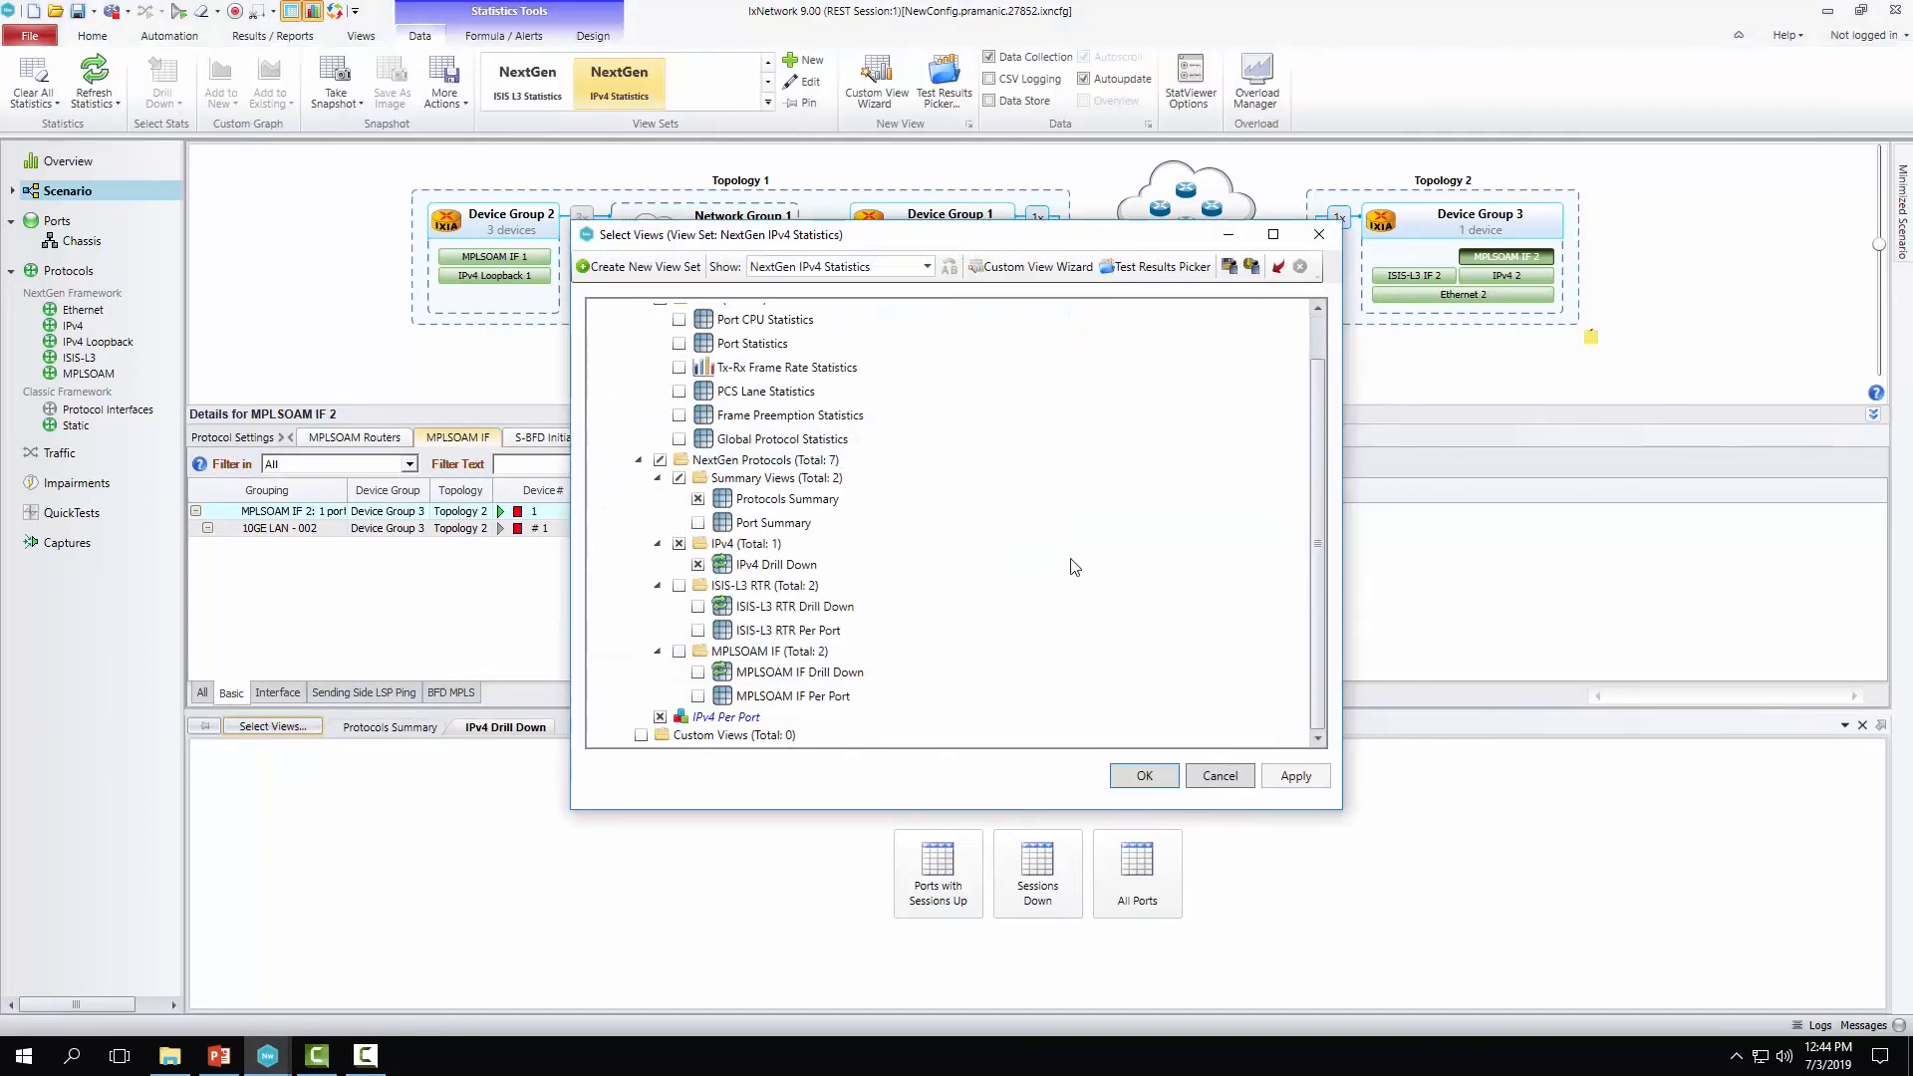
left_click(699, 696)
left_click(1154, 774)
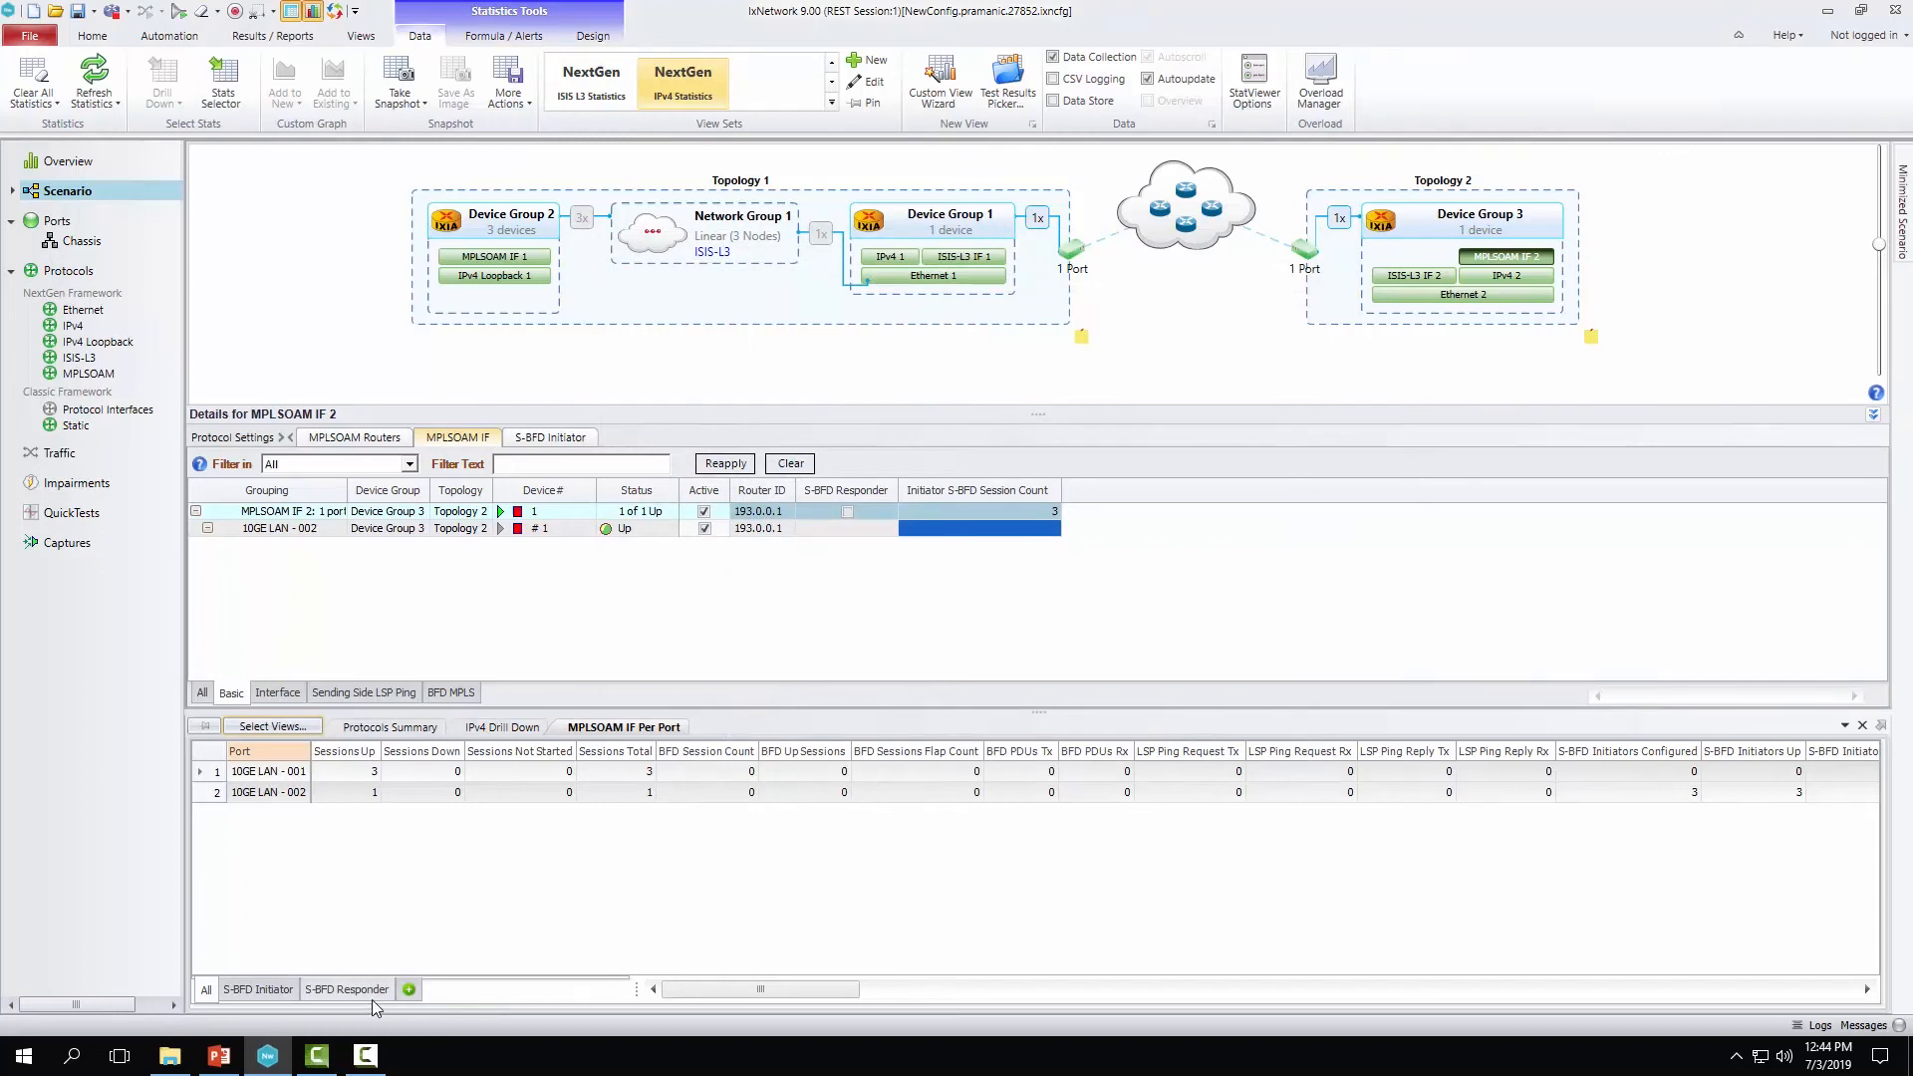
left_click(259, 989)
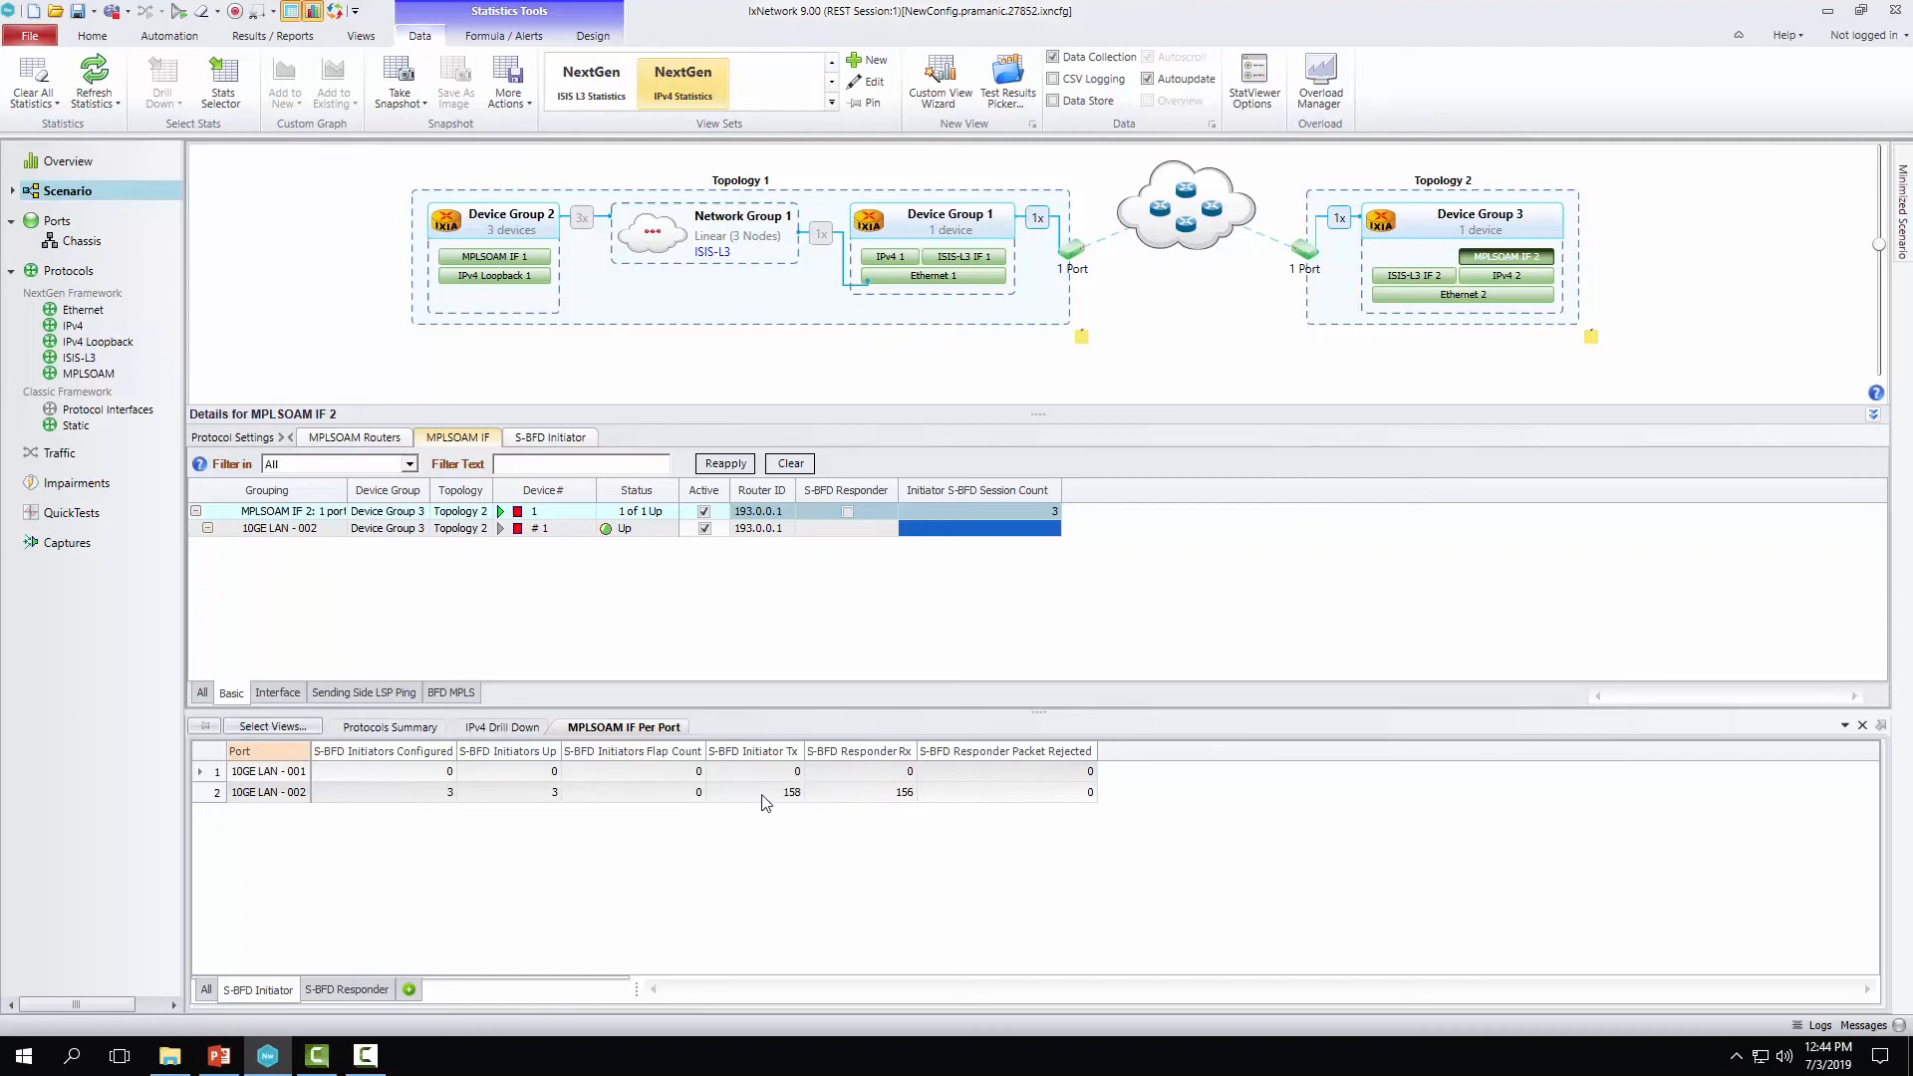
left_click(336, 992)
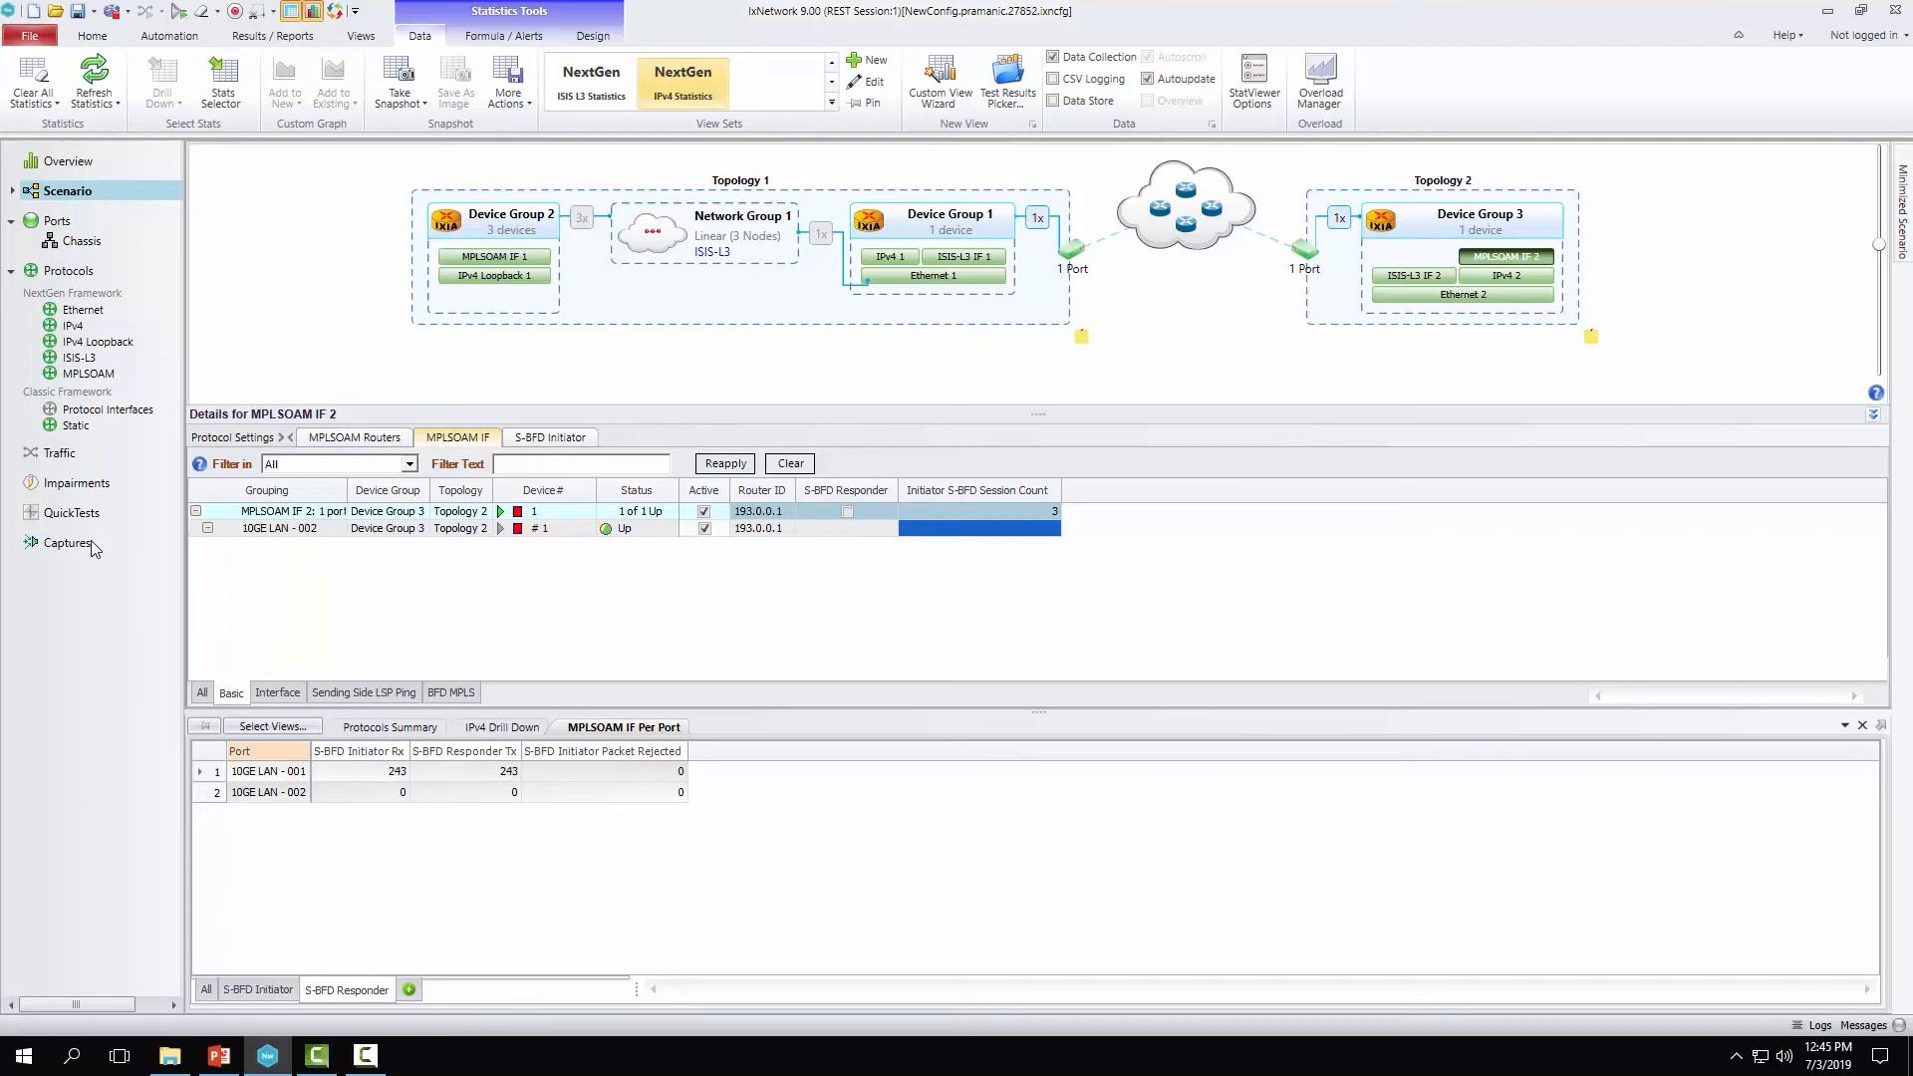
- Capture control traffic on port 10GE LAN - 002 and open the captured packets in Wireshark
left_click(92, 540)
left_click(614, 219)
left_click(180, 12)
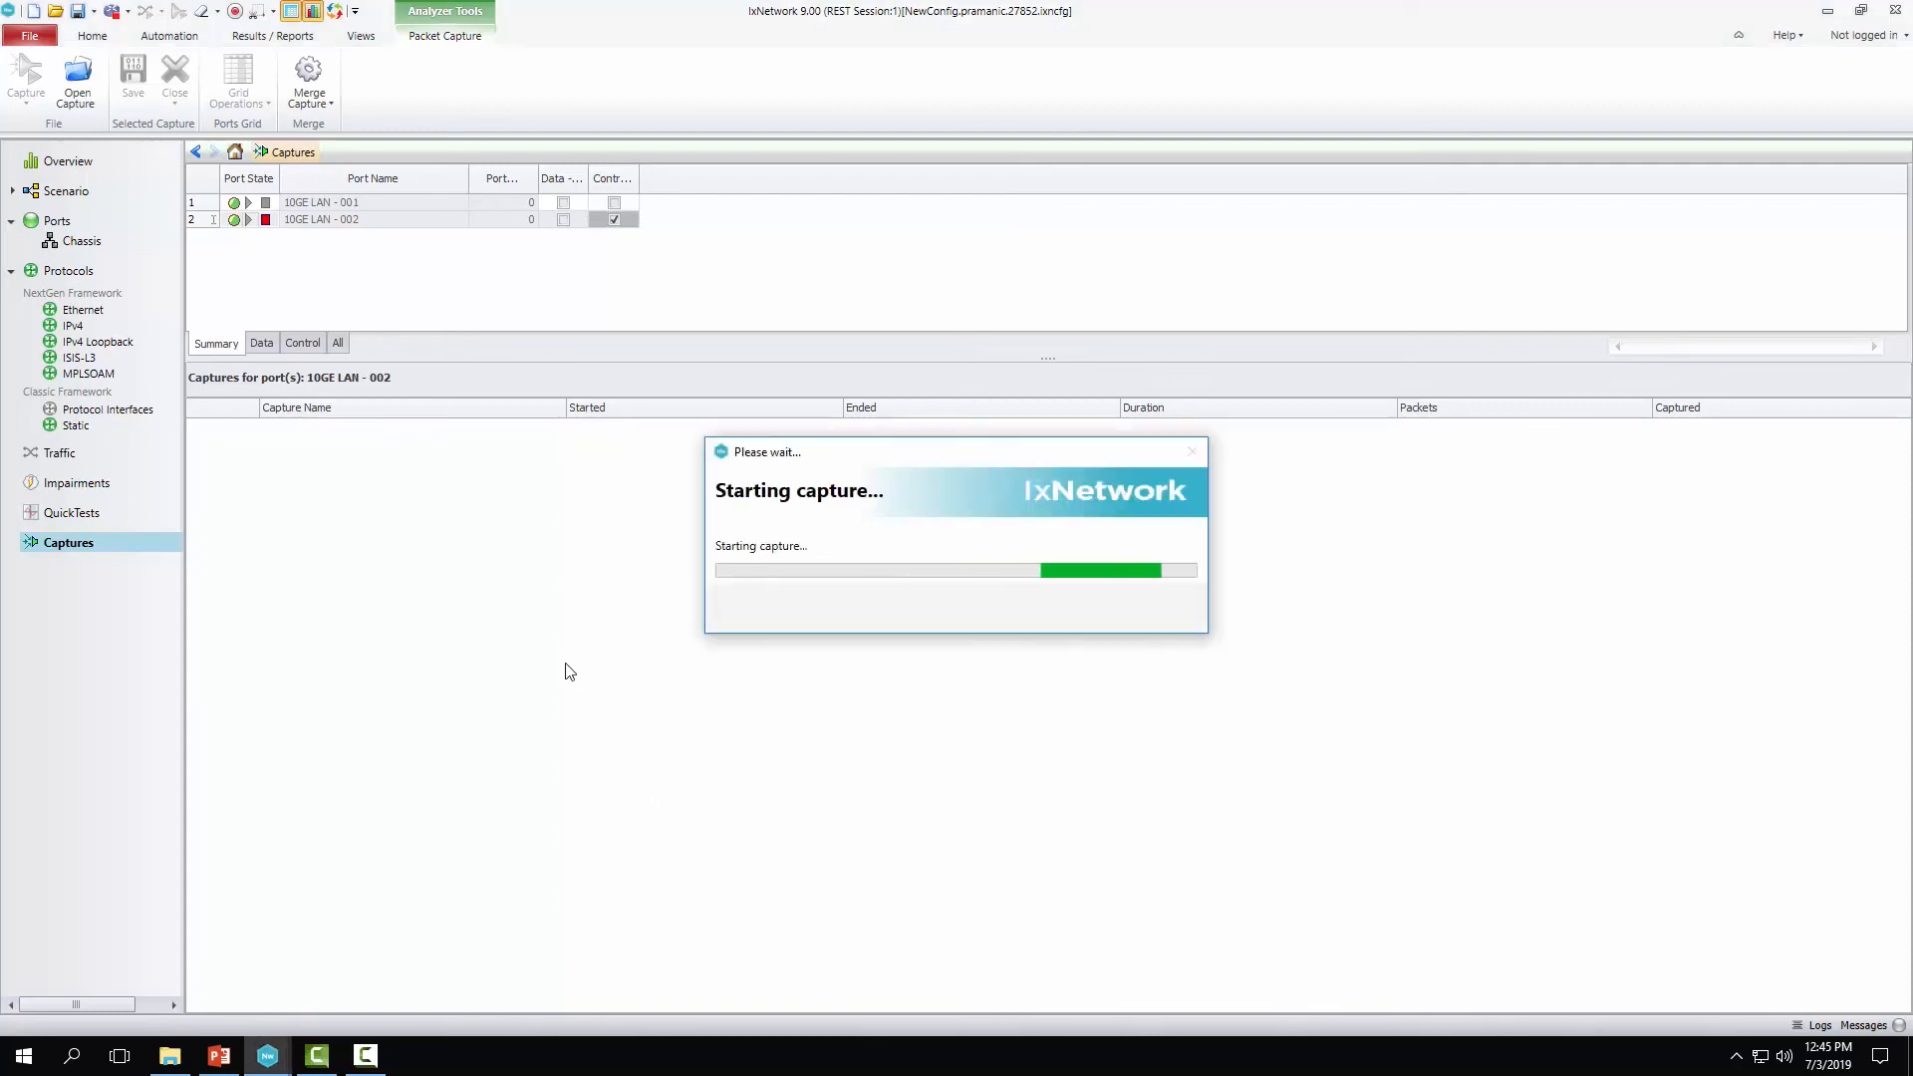
left_click(177, 13)
left_click(1645, 430)
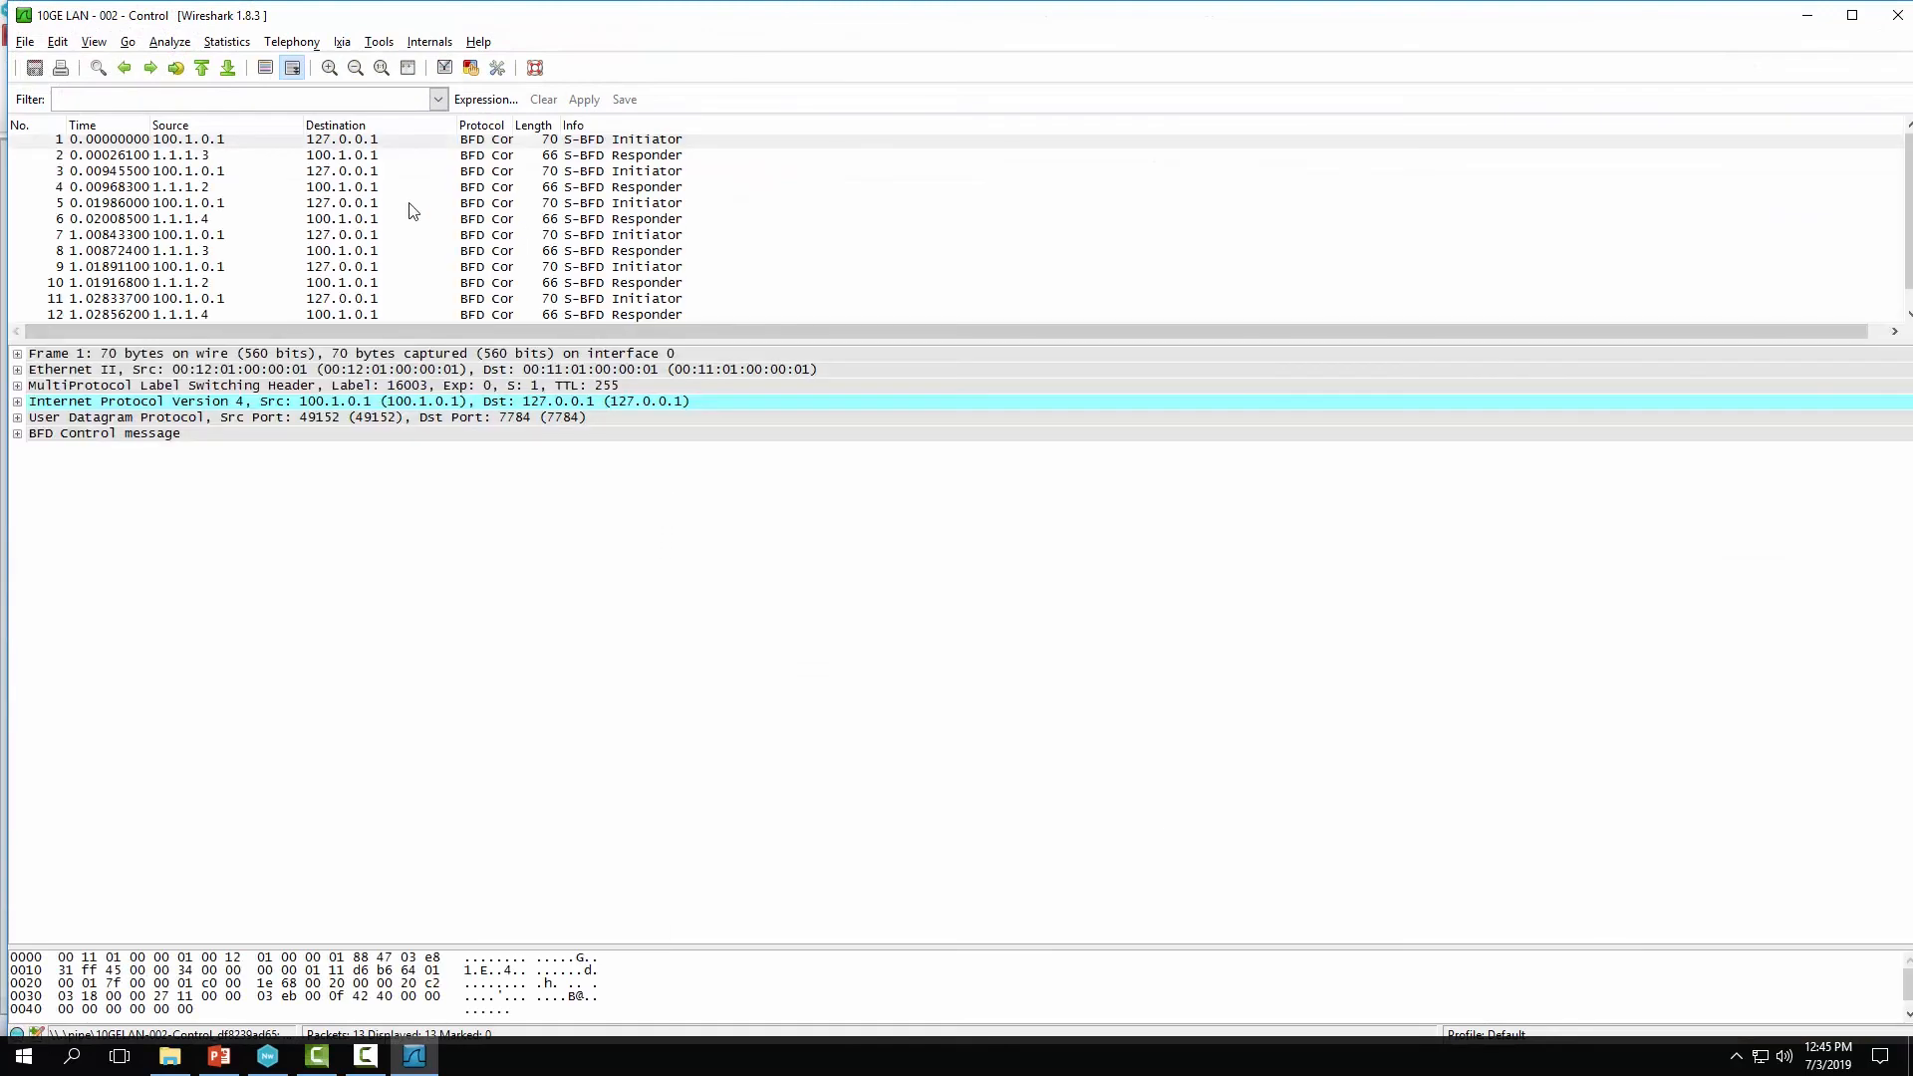
- Examine the BFD Control message of S-BFD Initiator packet 5, including Your Discriminator, and enlarge the packet bytes area
left_click(360, 204)
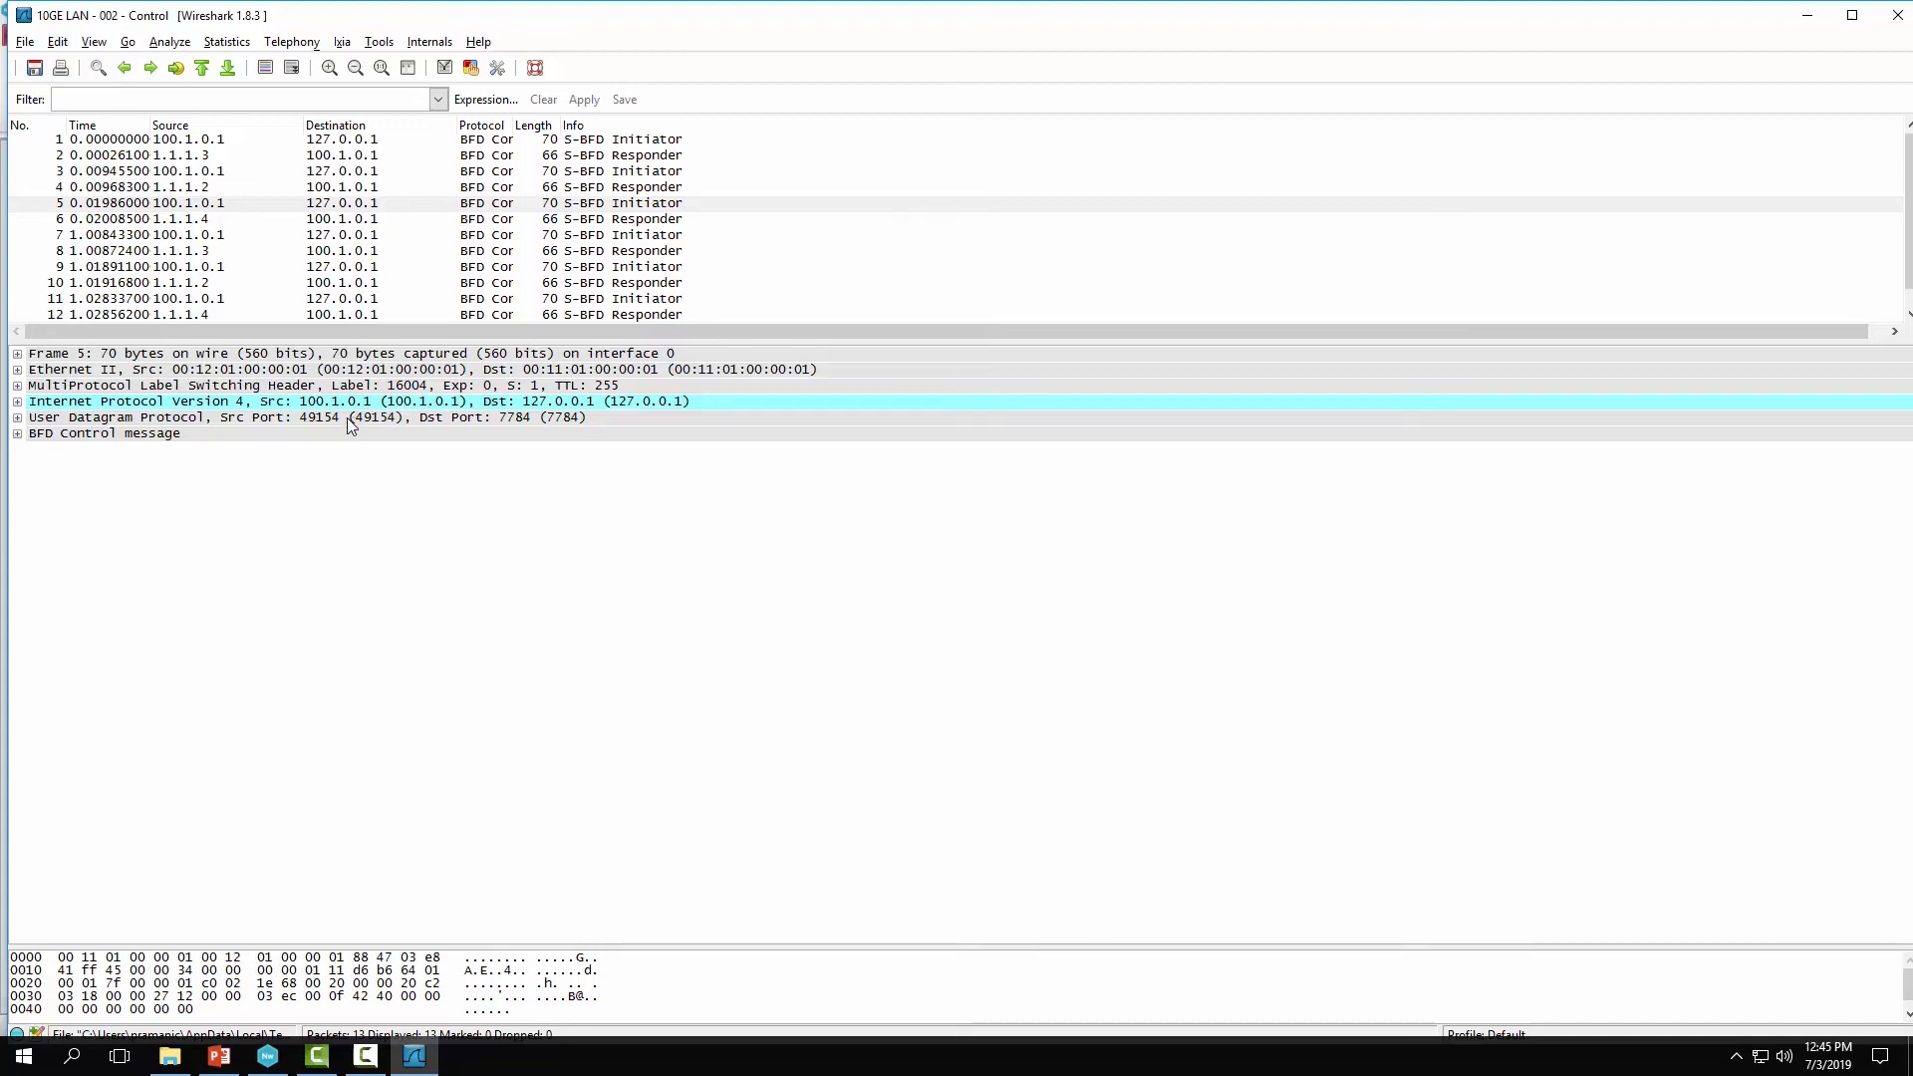
left_click(18, 434)
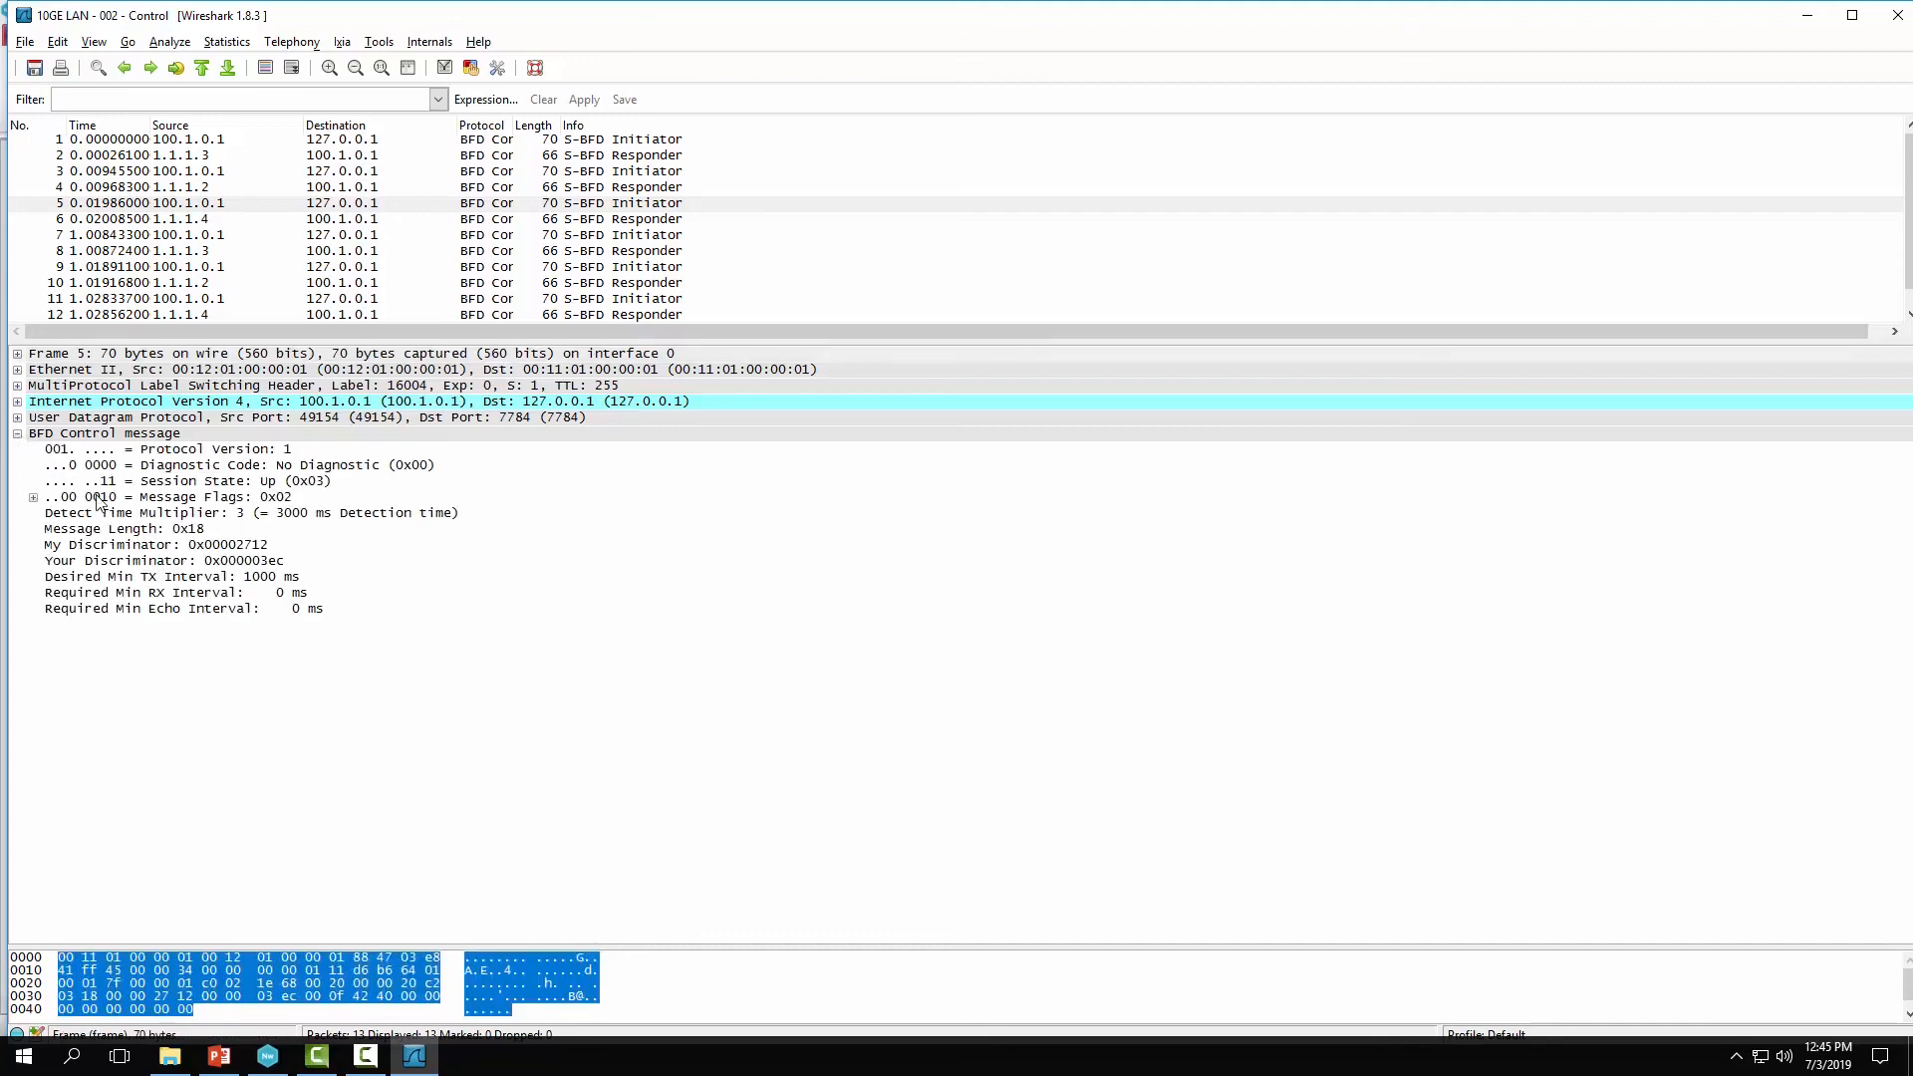
left_click(196, 570)
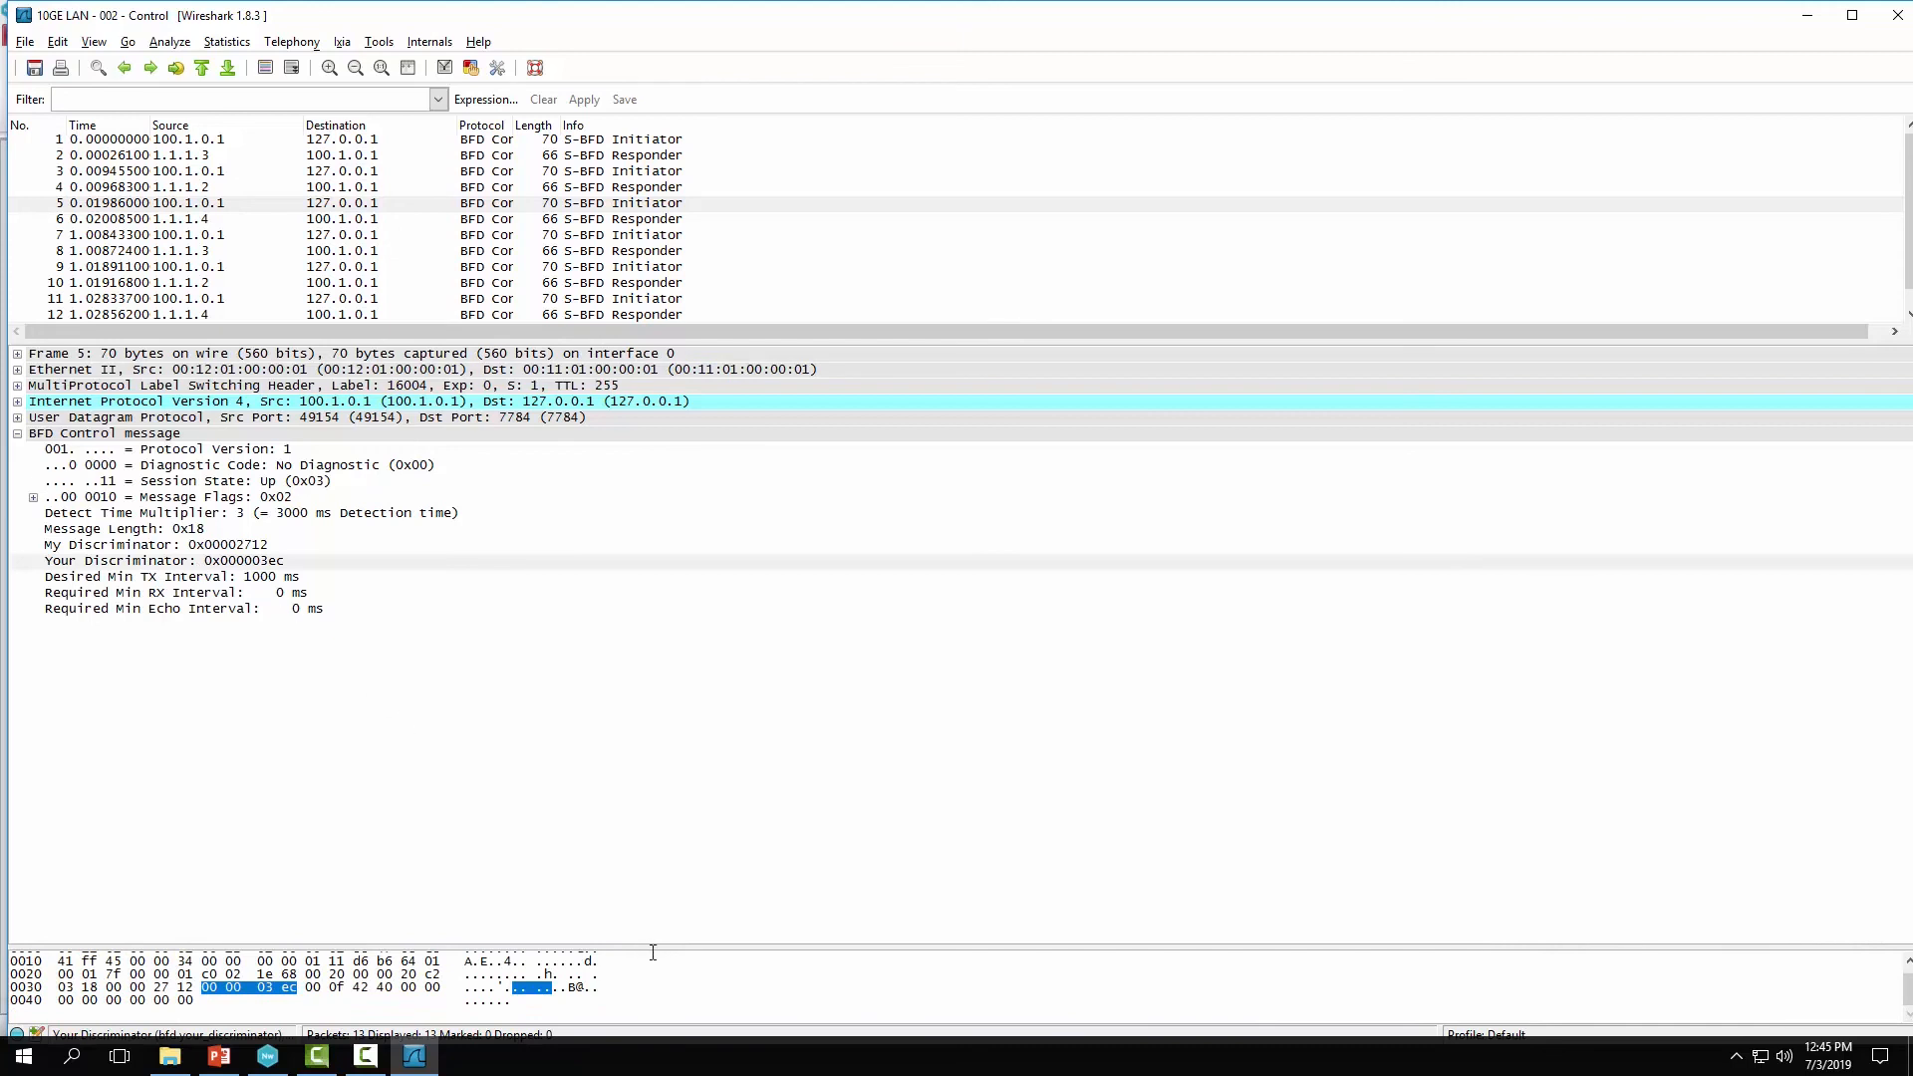
scroll(653, 949, "up", 1)
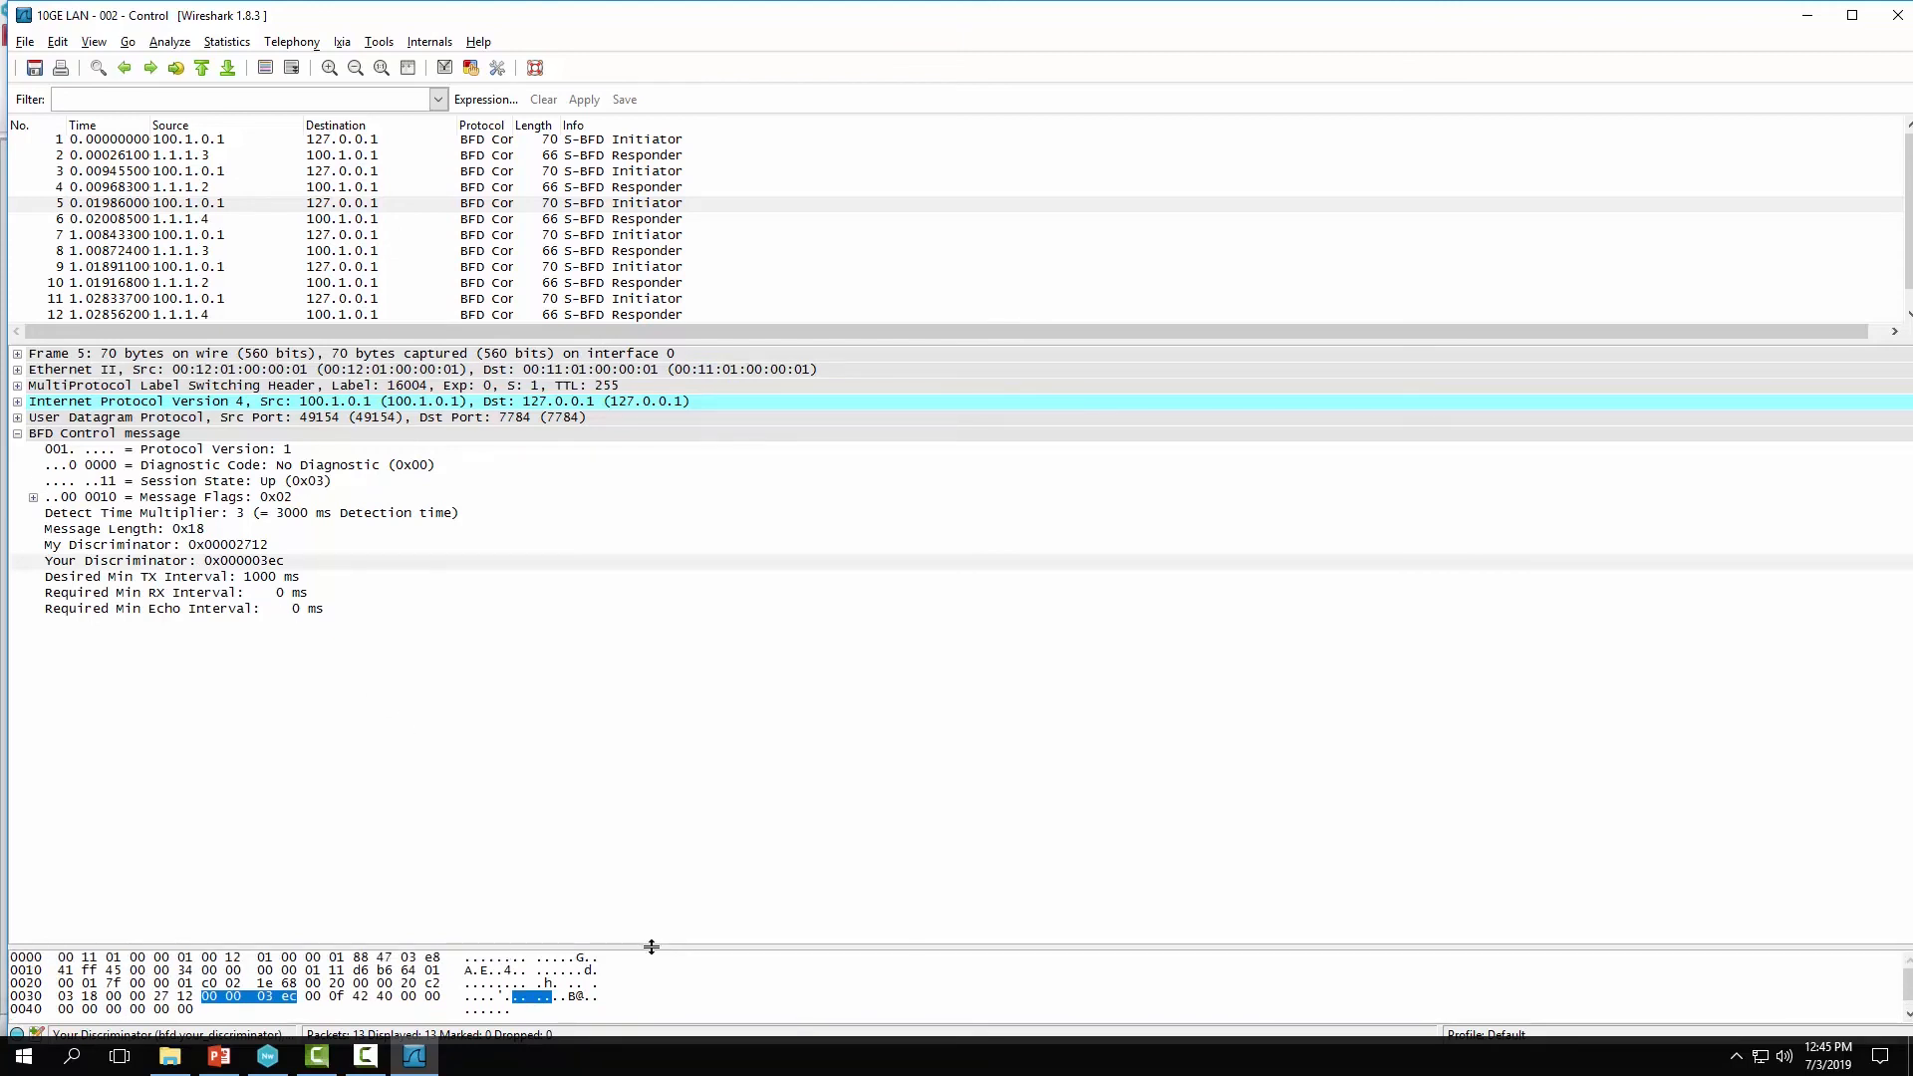
left_click_drag(652, 944, 672, 792)
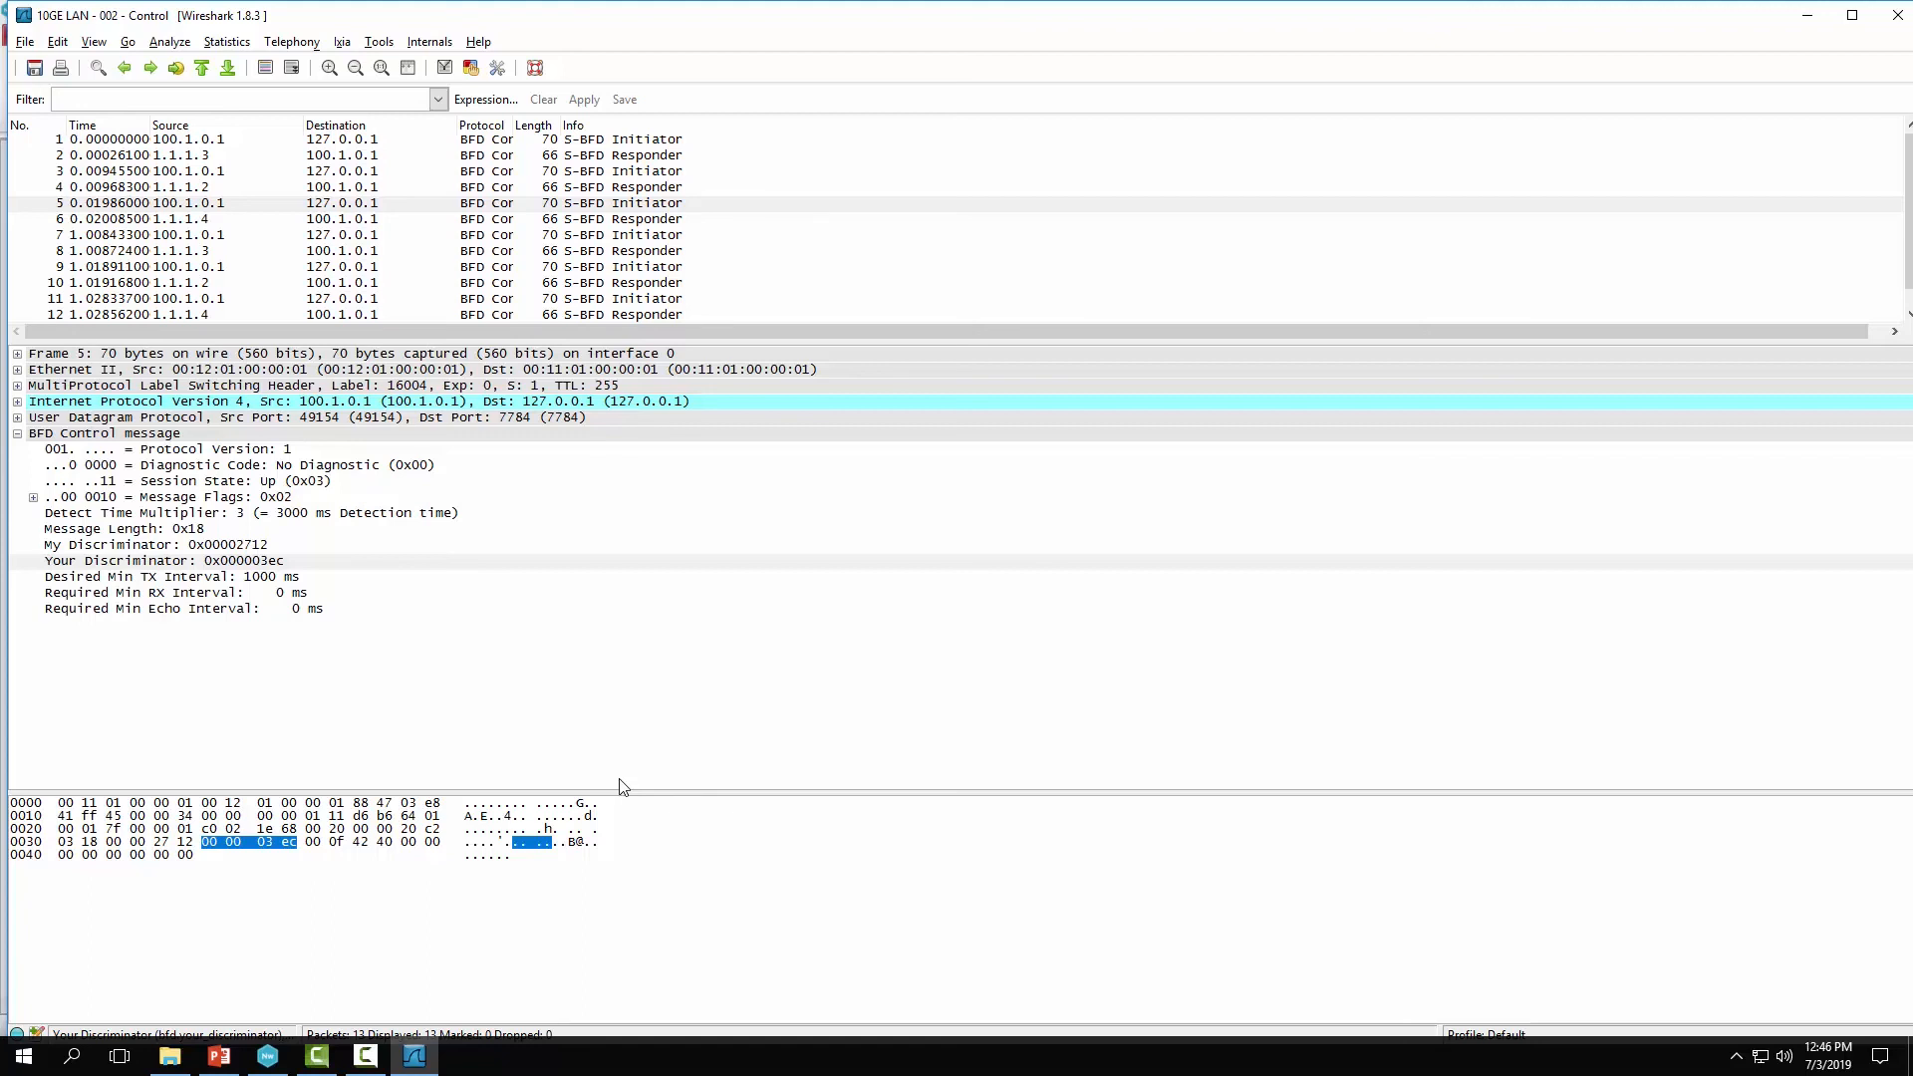
- Compare the discriminators and addresses of S-BFD Responder packet 6 with those of Initiator packet 5
left_click(356, 220)
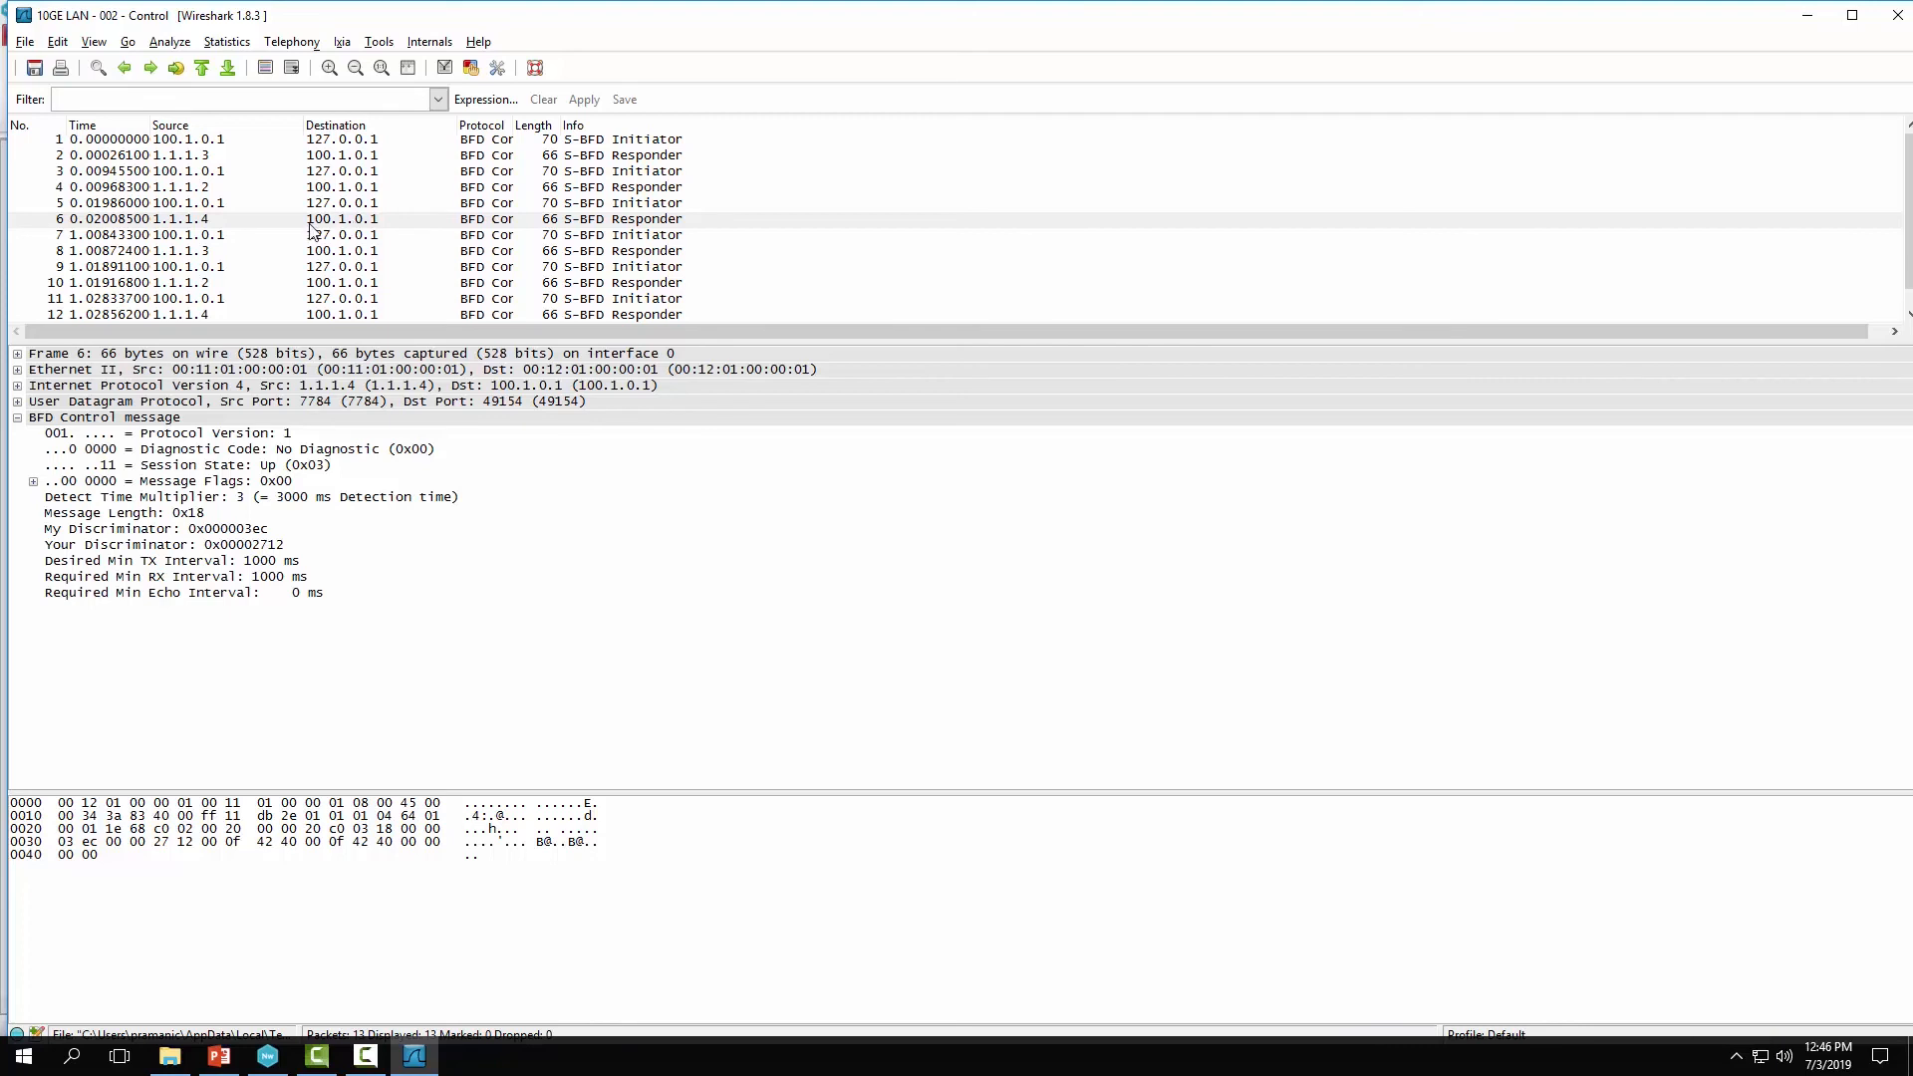
left_click(247, 206)
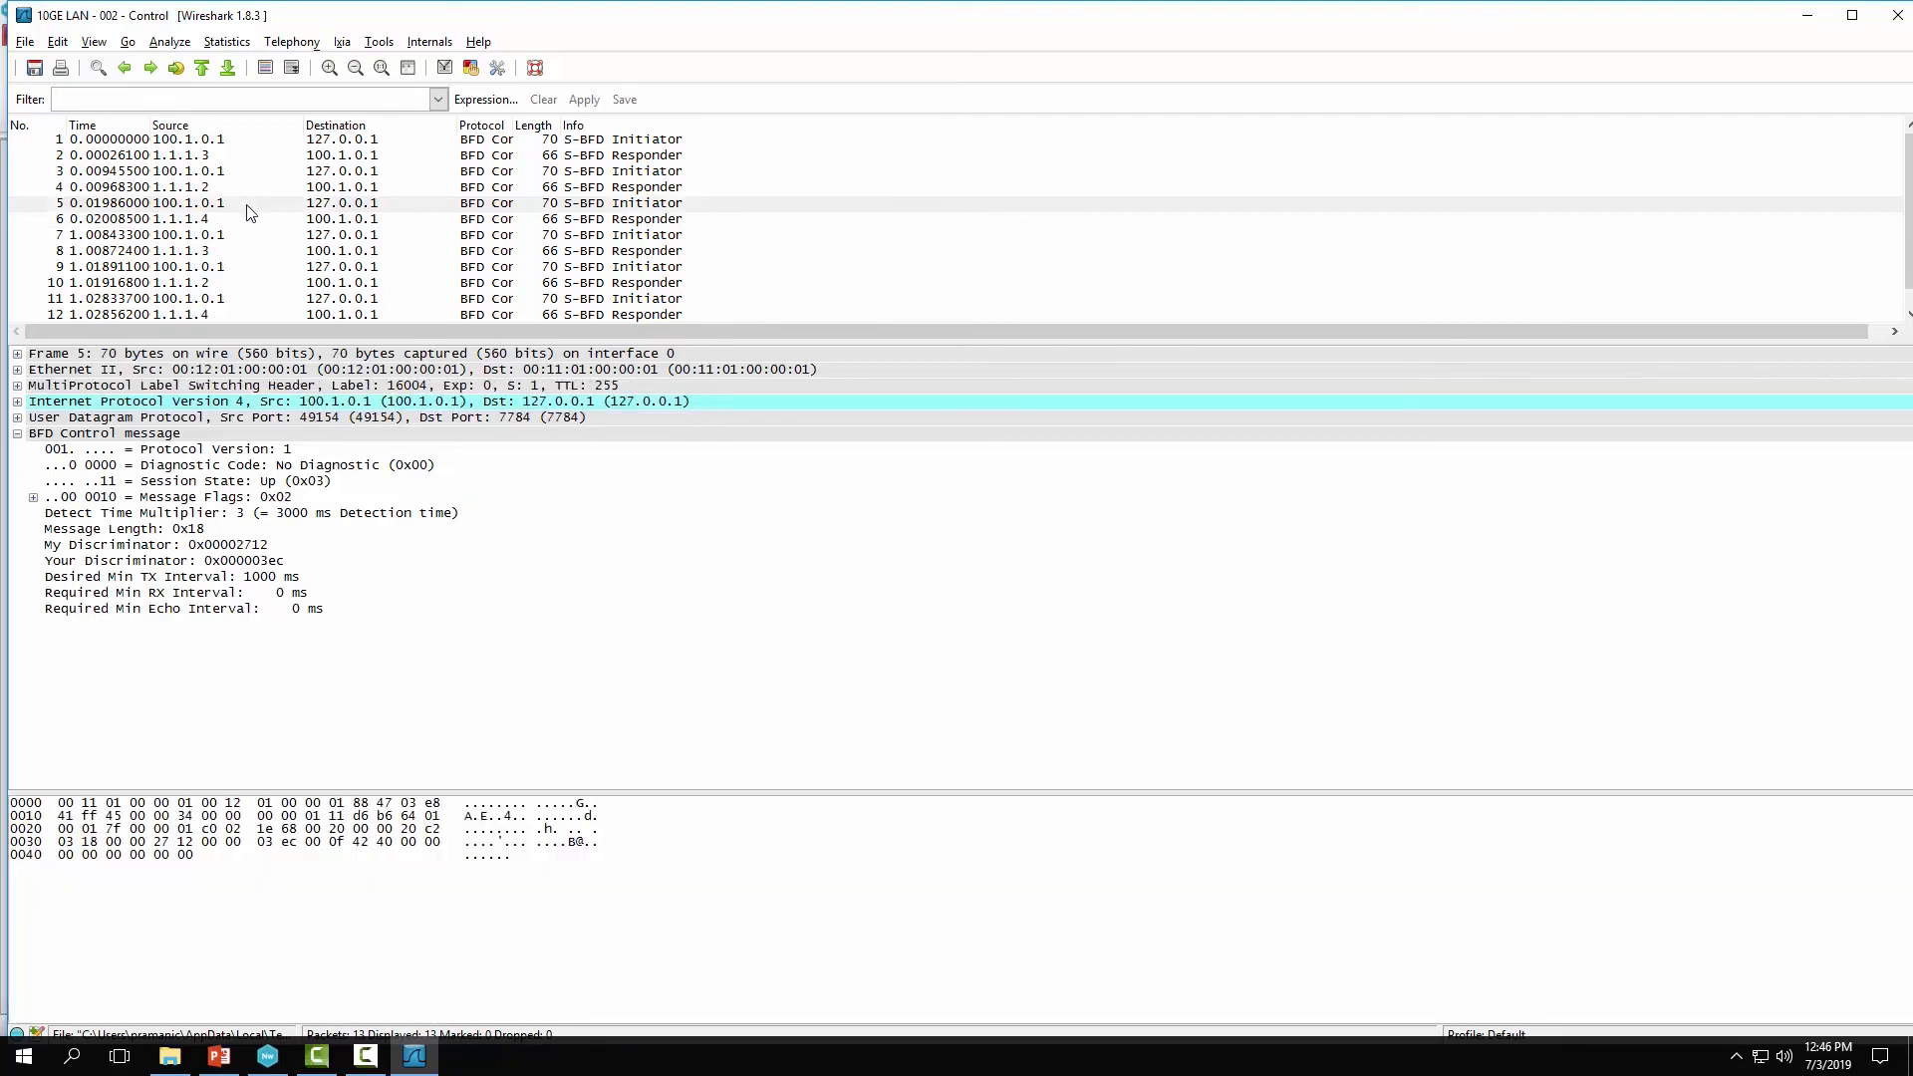
left_click(368, 219)
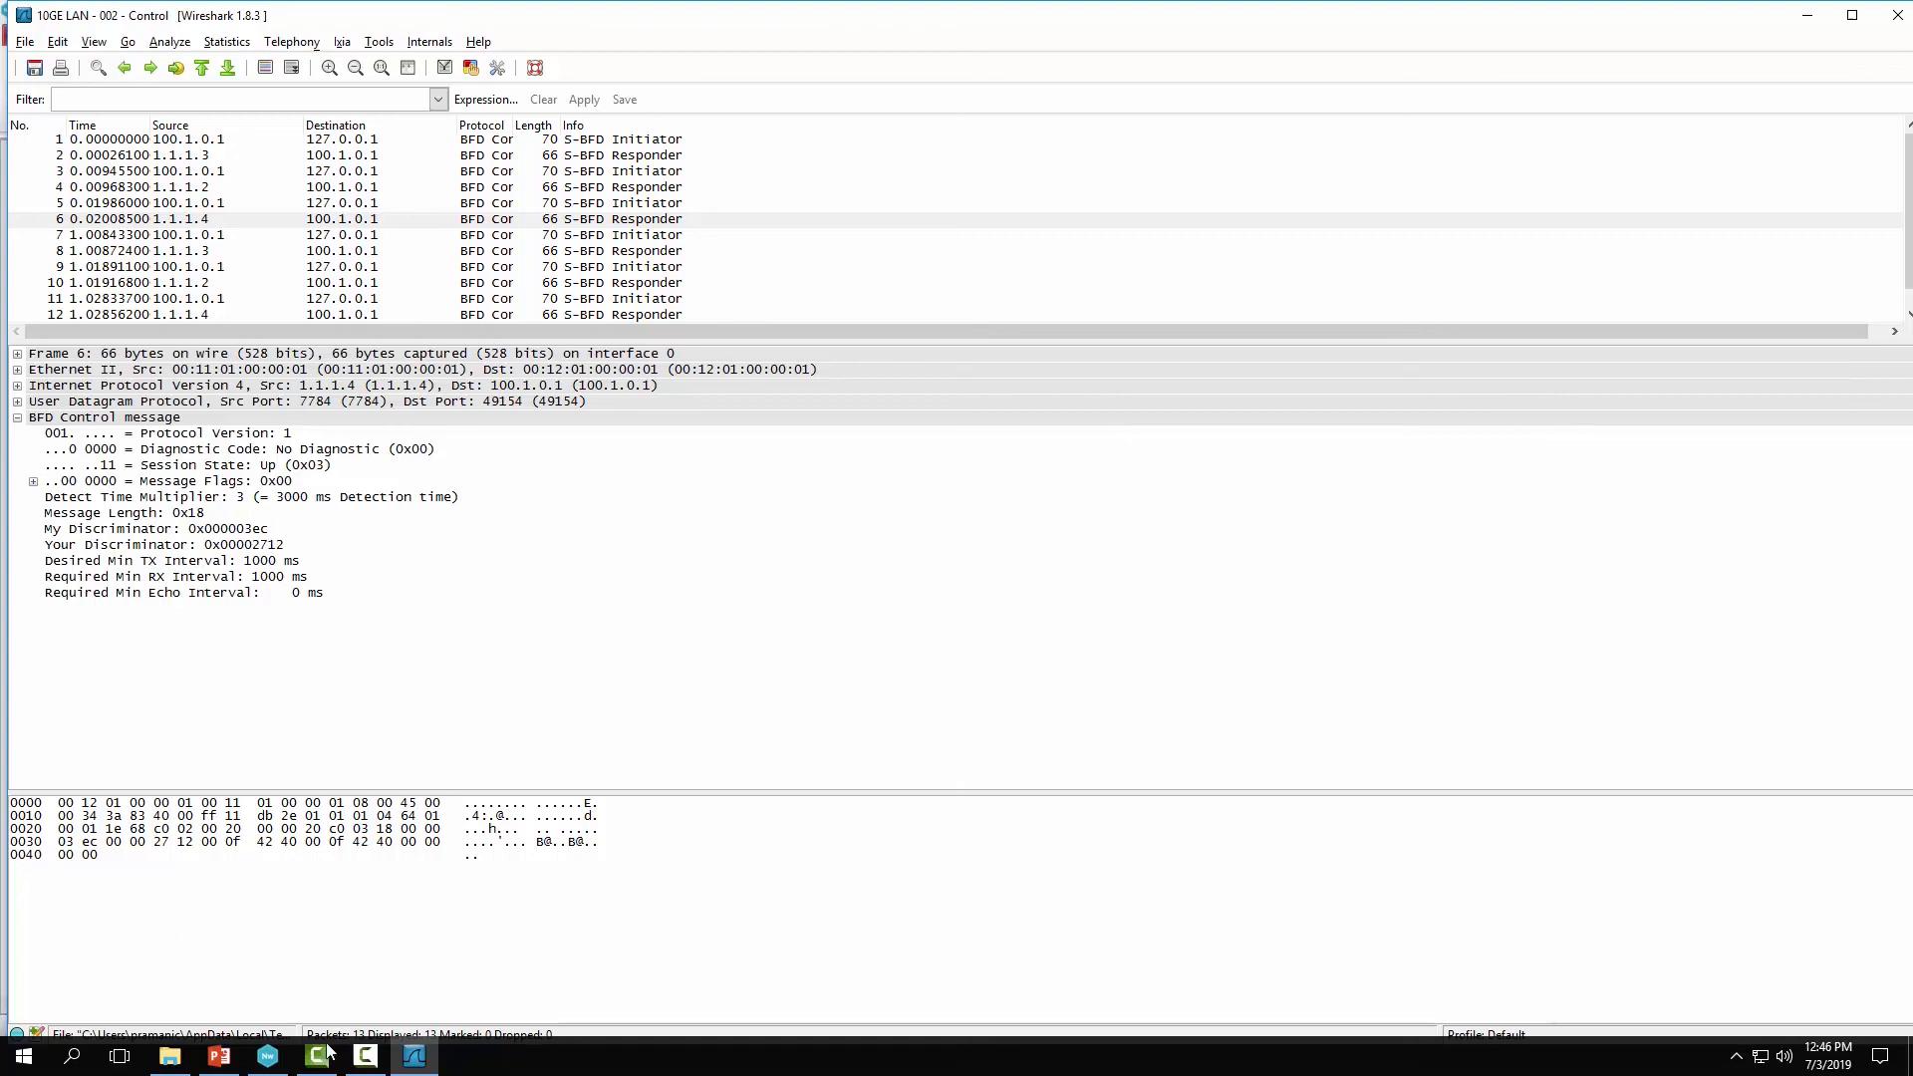
- Switch back to IxNetwork, return to the scenario and stop all protocols
left_click(267, 1056)
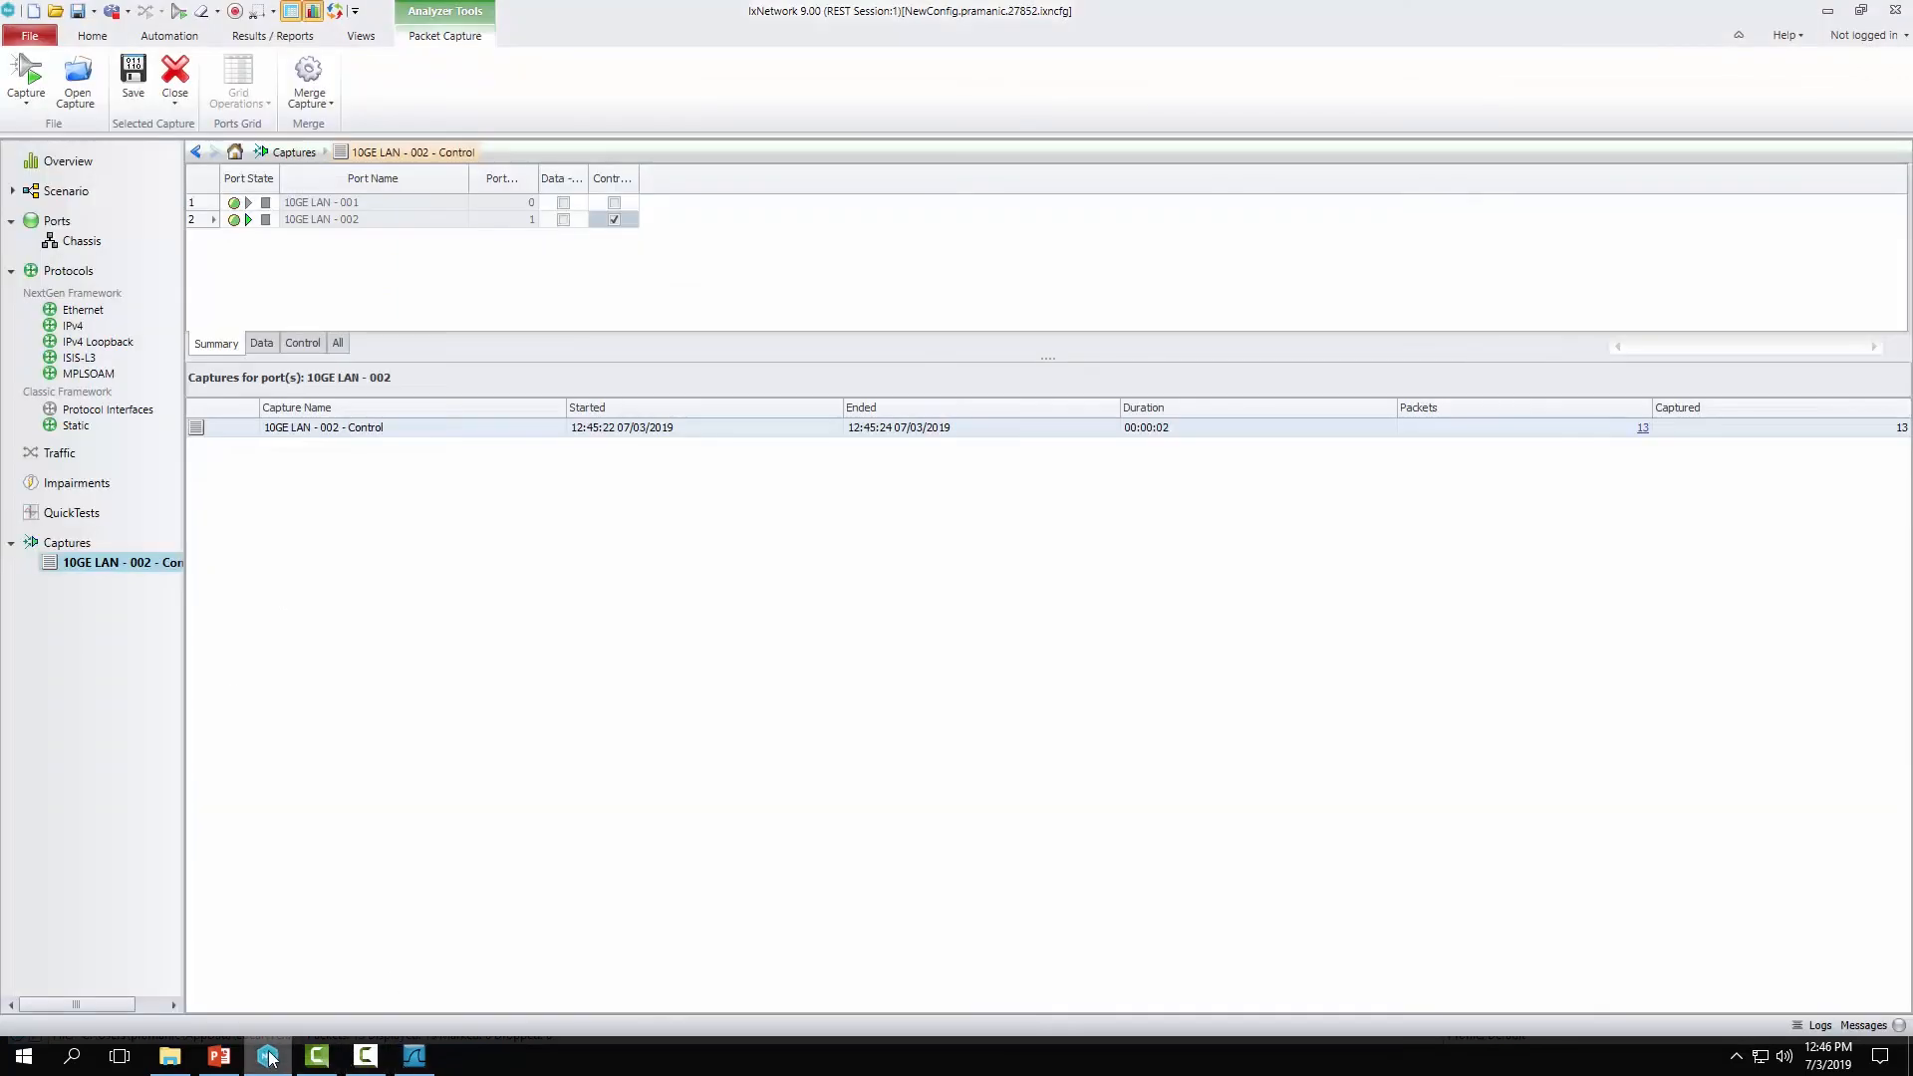
left_click(65, 192)
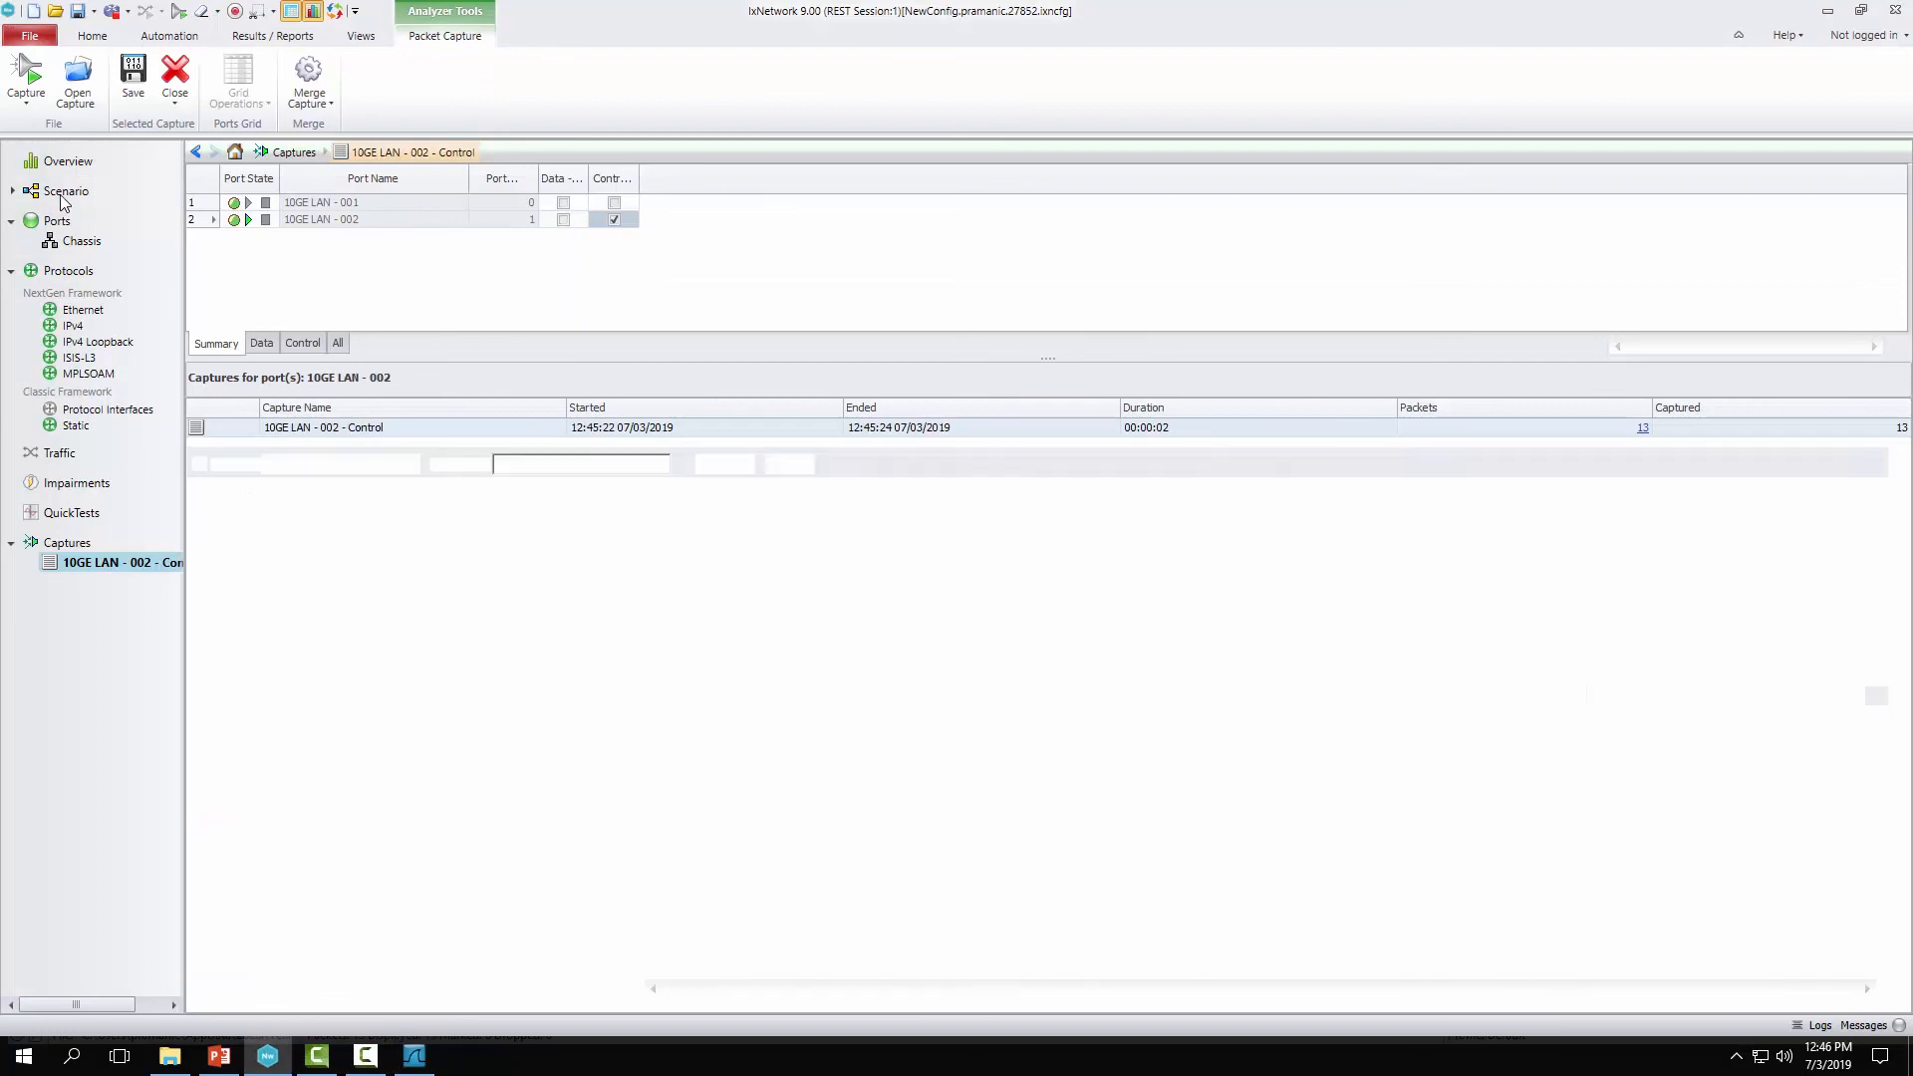
left_click(33, 109)
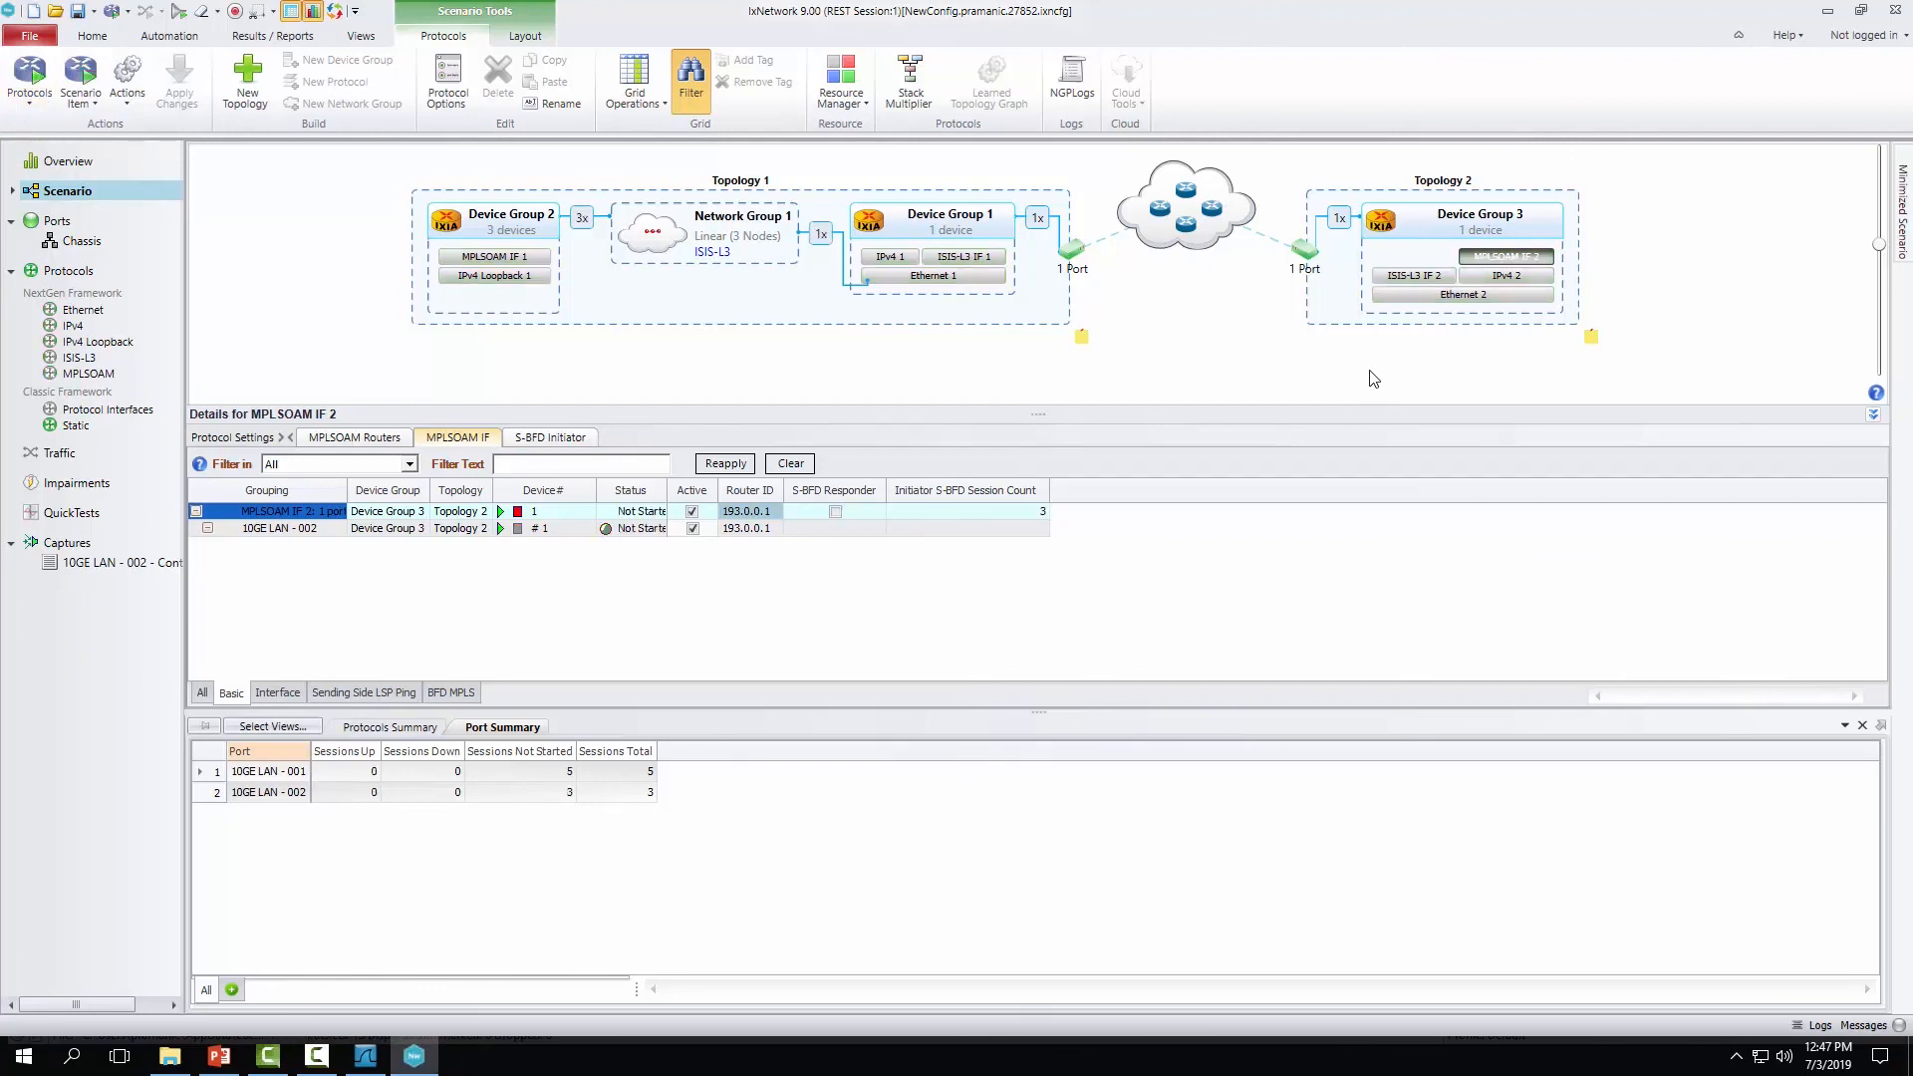
- Review the S-BFD initiators' MPLS label settings and the initiator session count of Device Group 3
left_click(558, 437)
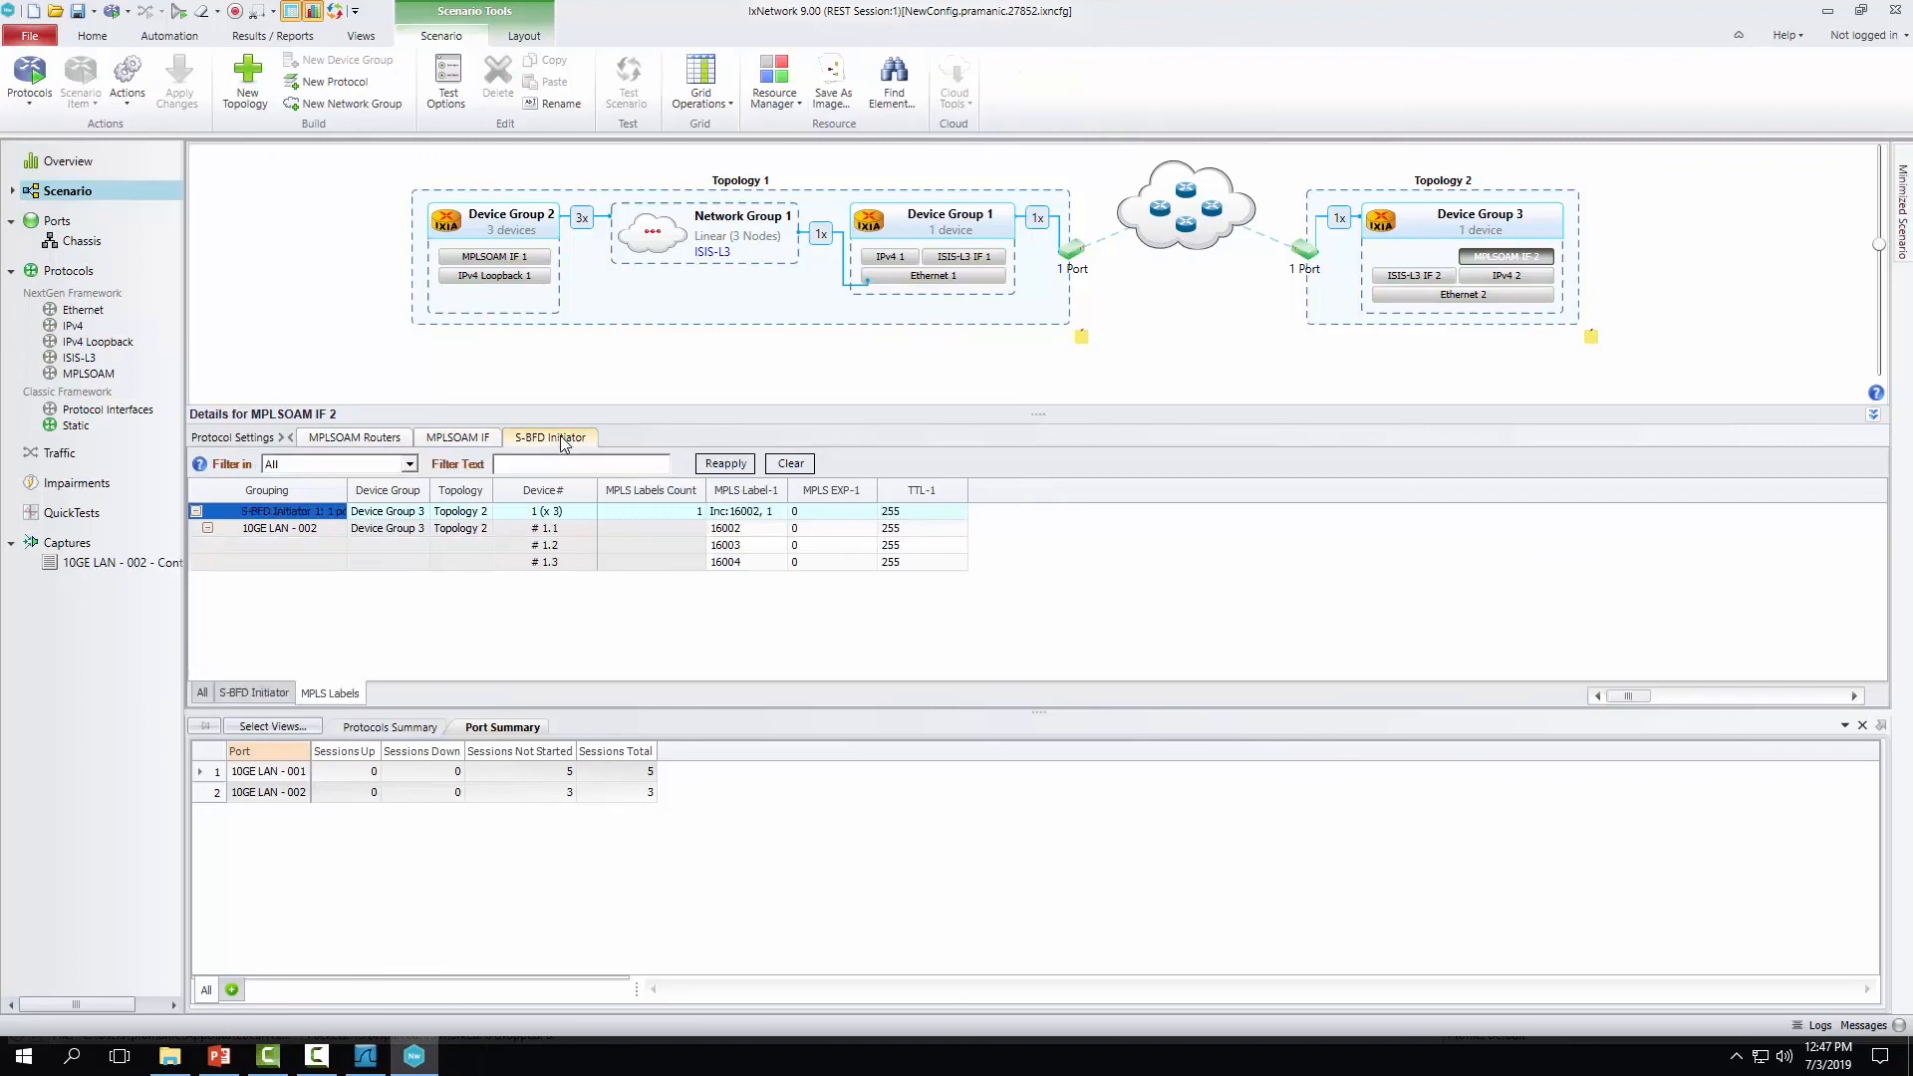
left_click(445, 438)
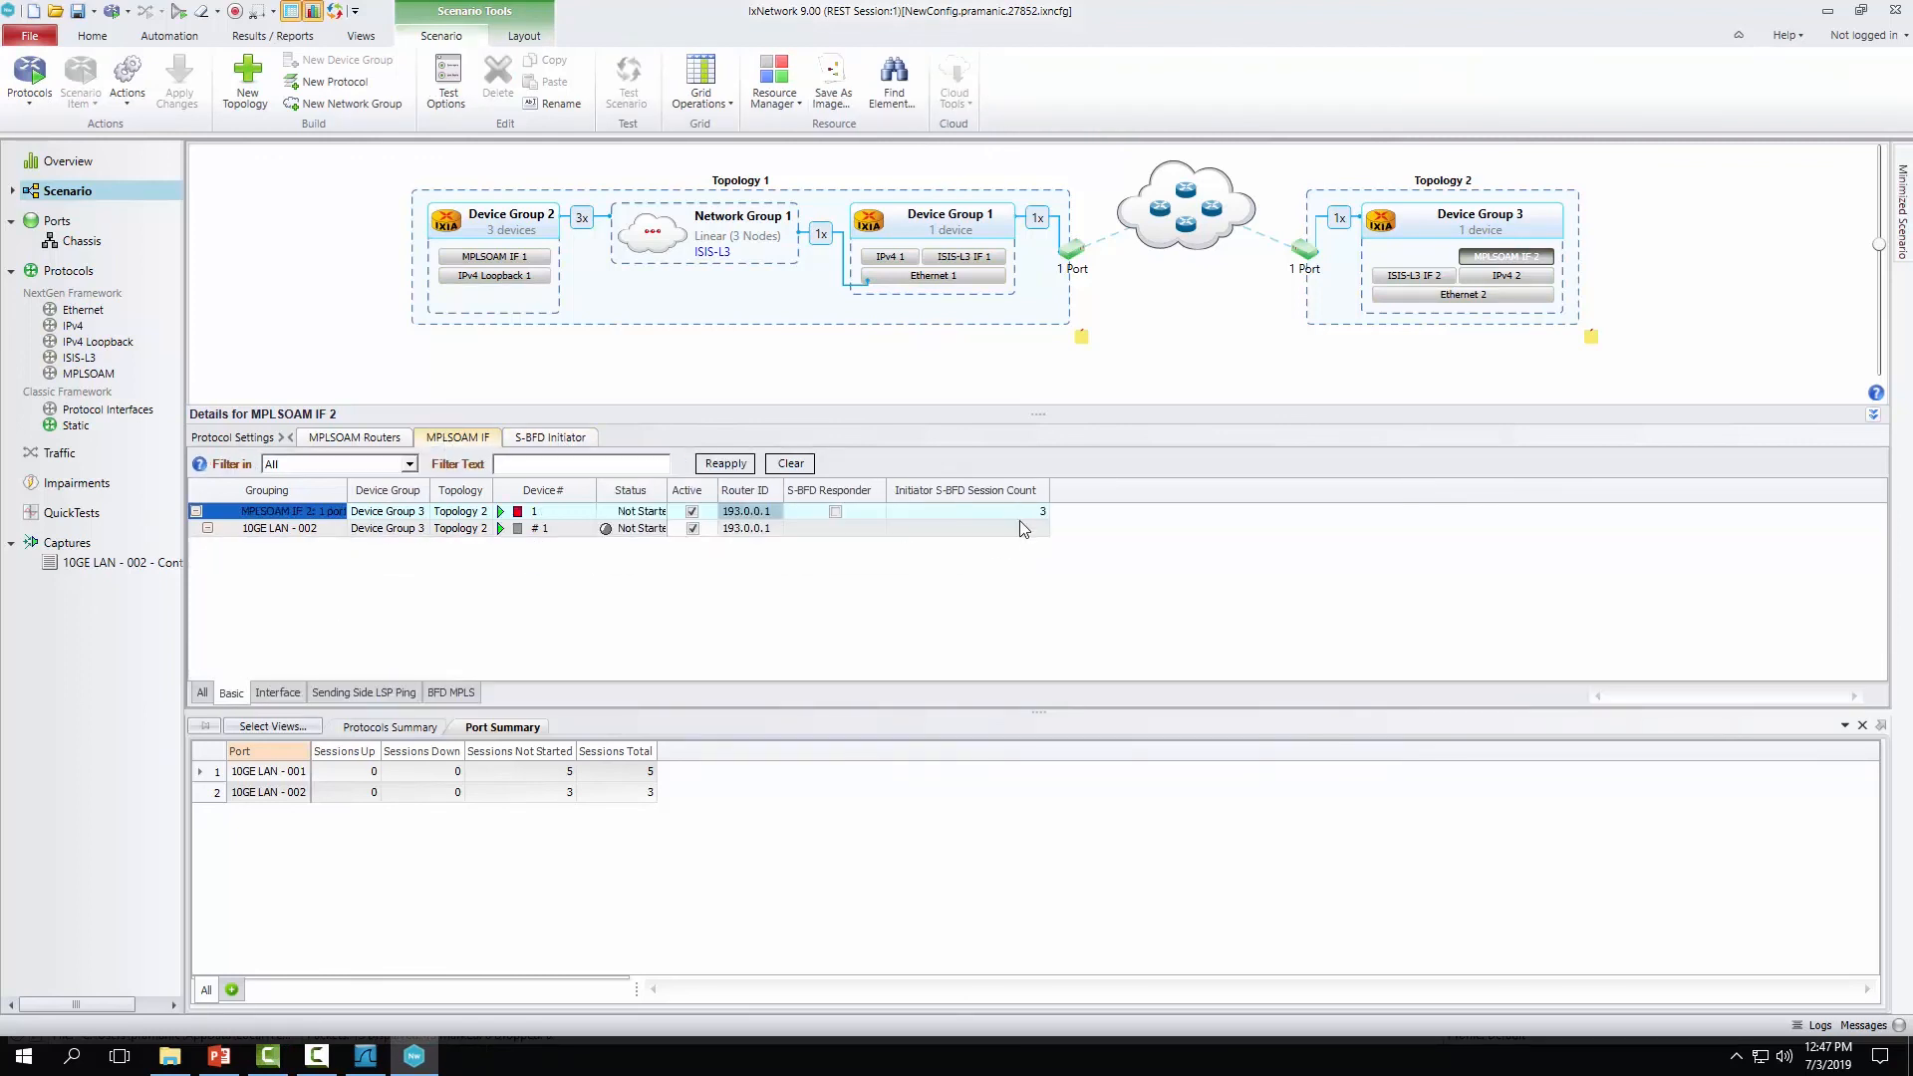
left_click(558, 438)
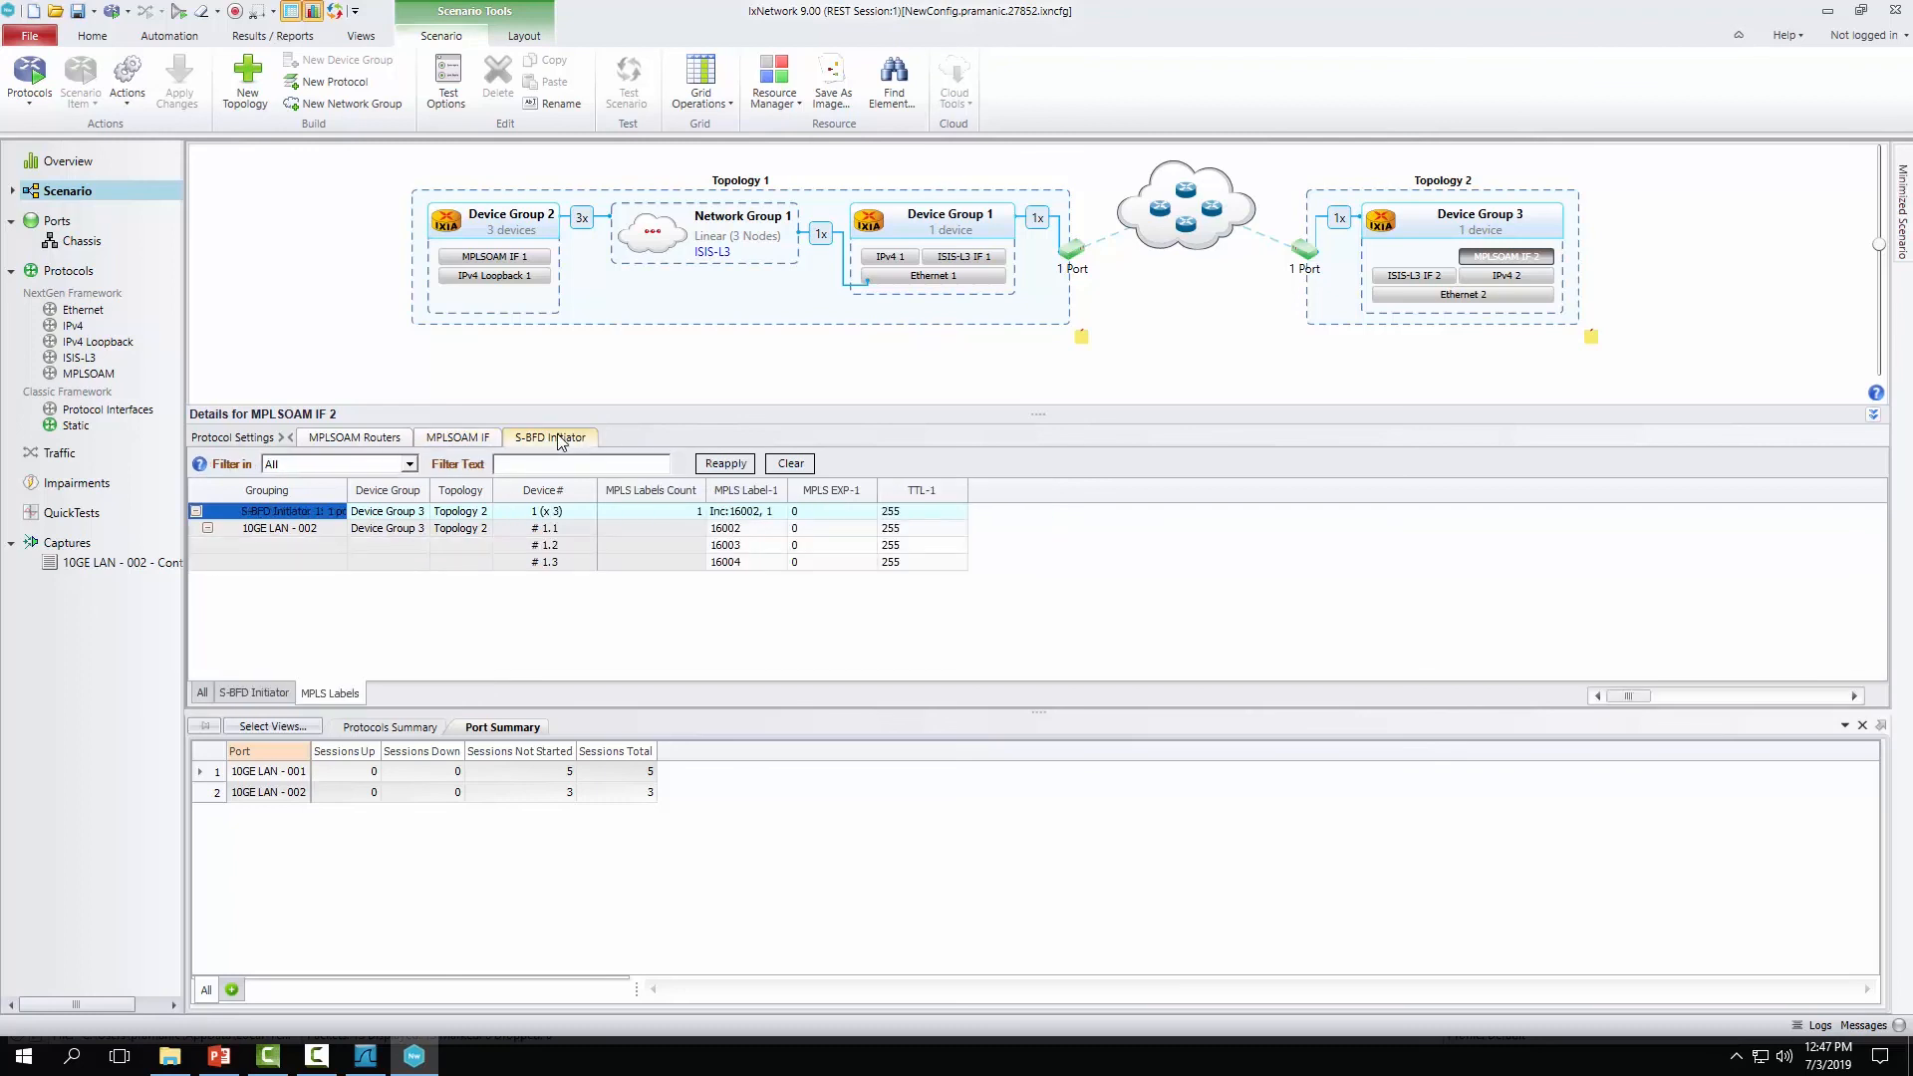
- Review the S-BFD initiator discriminators and intervals, and the basic and BFD MPLS settings of MPLSOAM IF 2
left_click(261, 692)
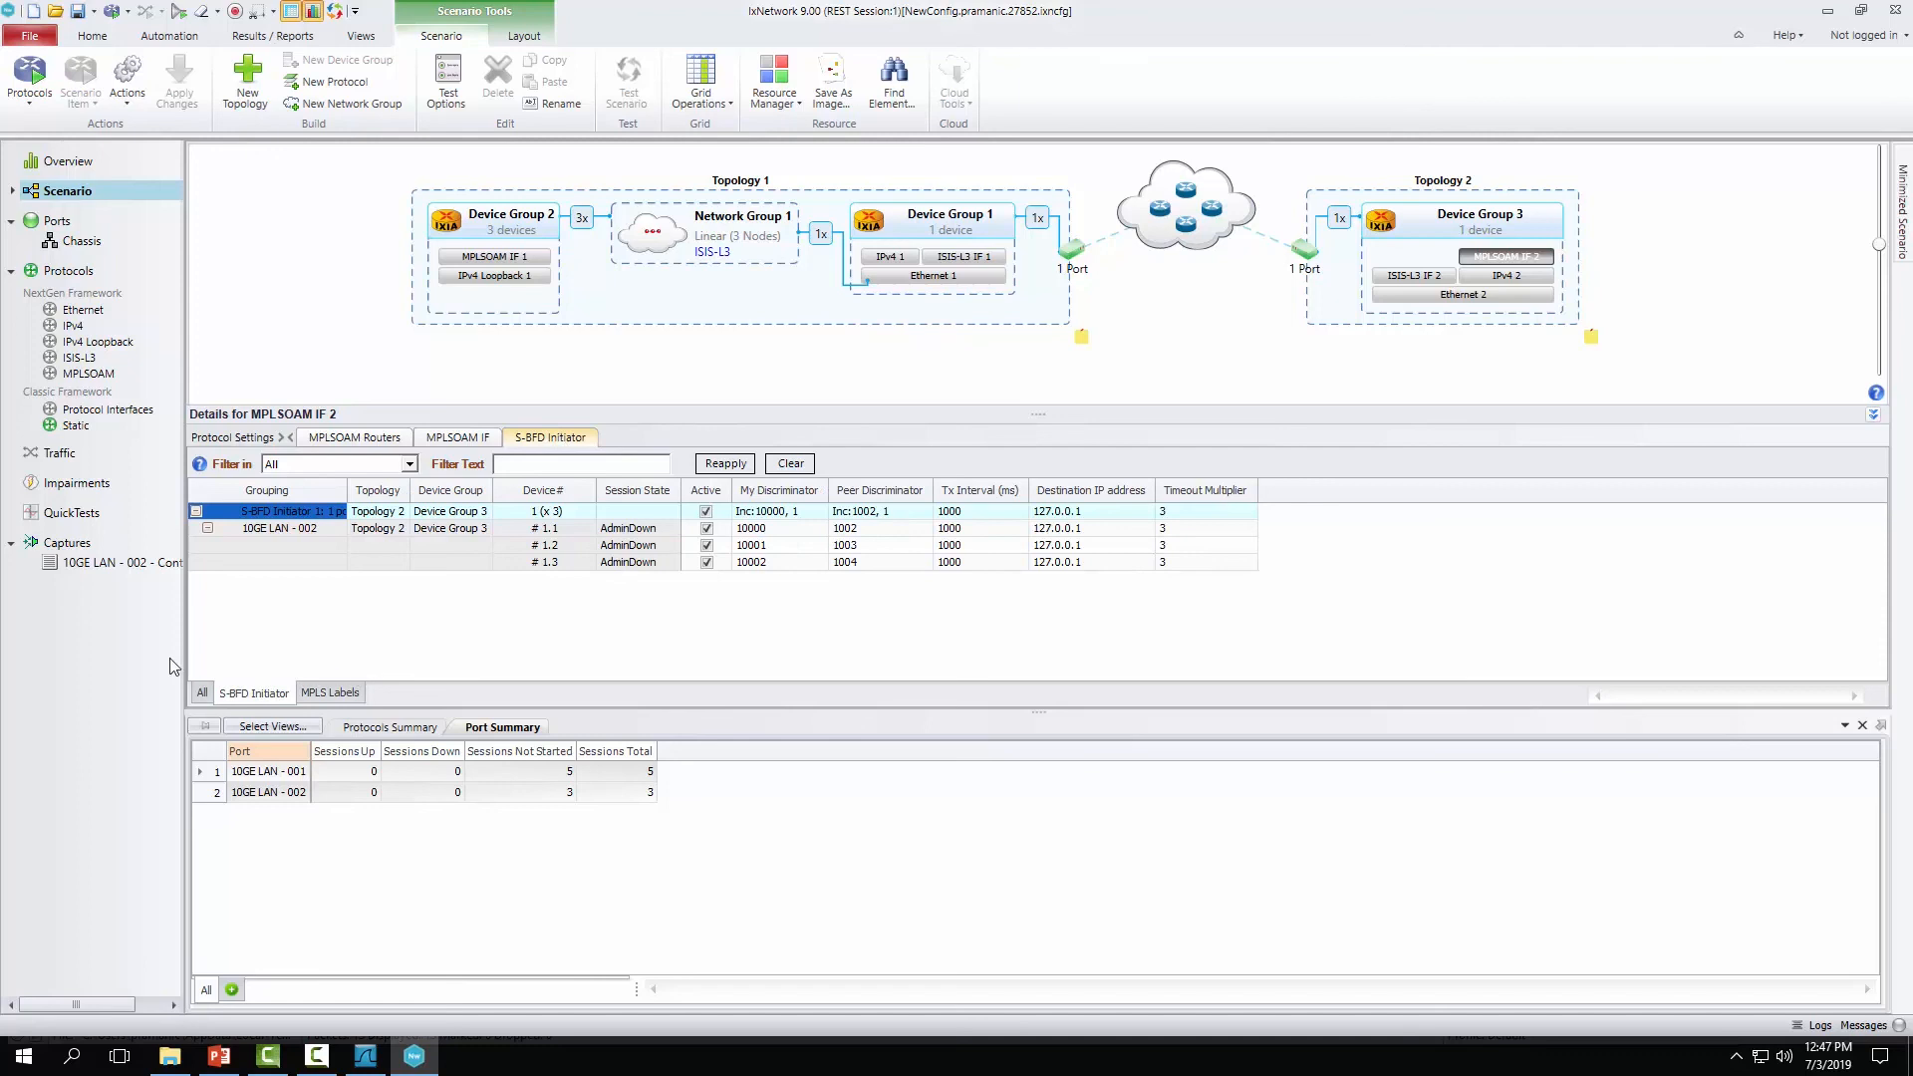
left_click(458, 438)
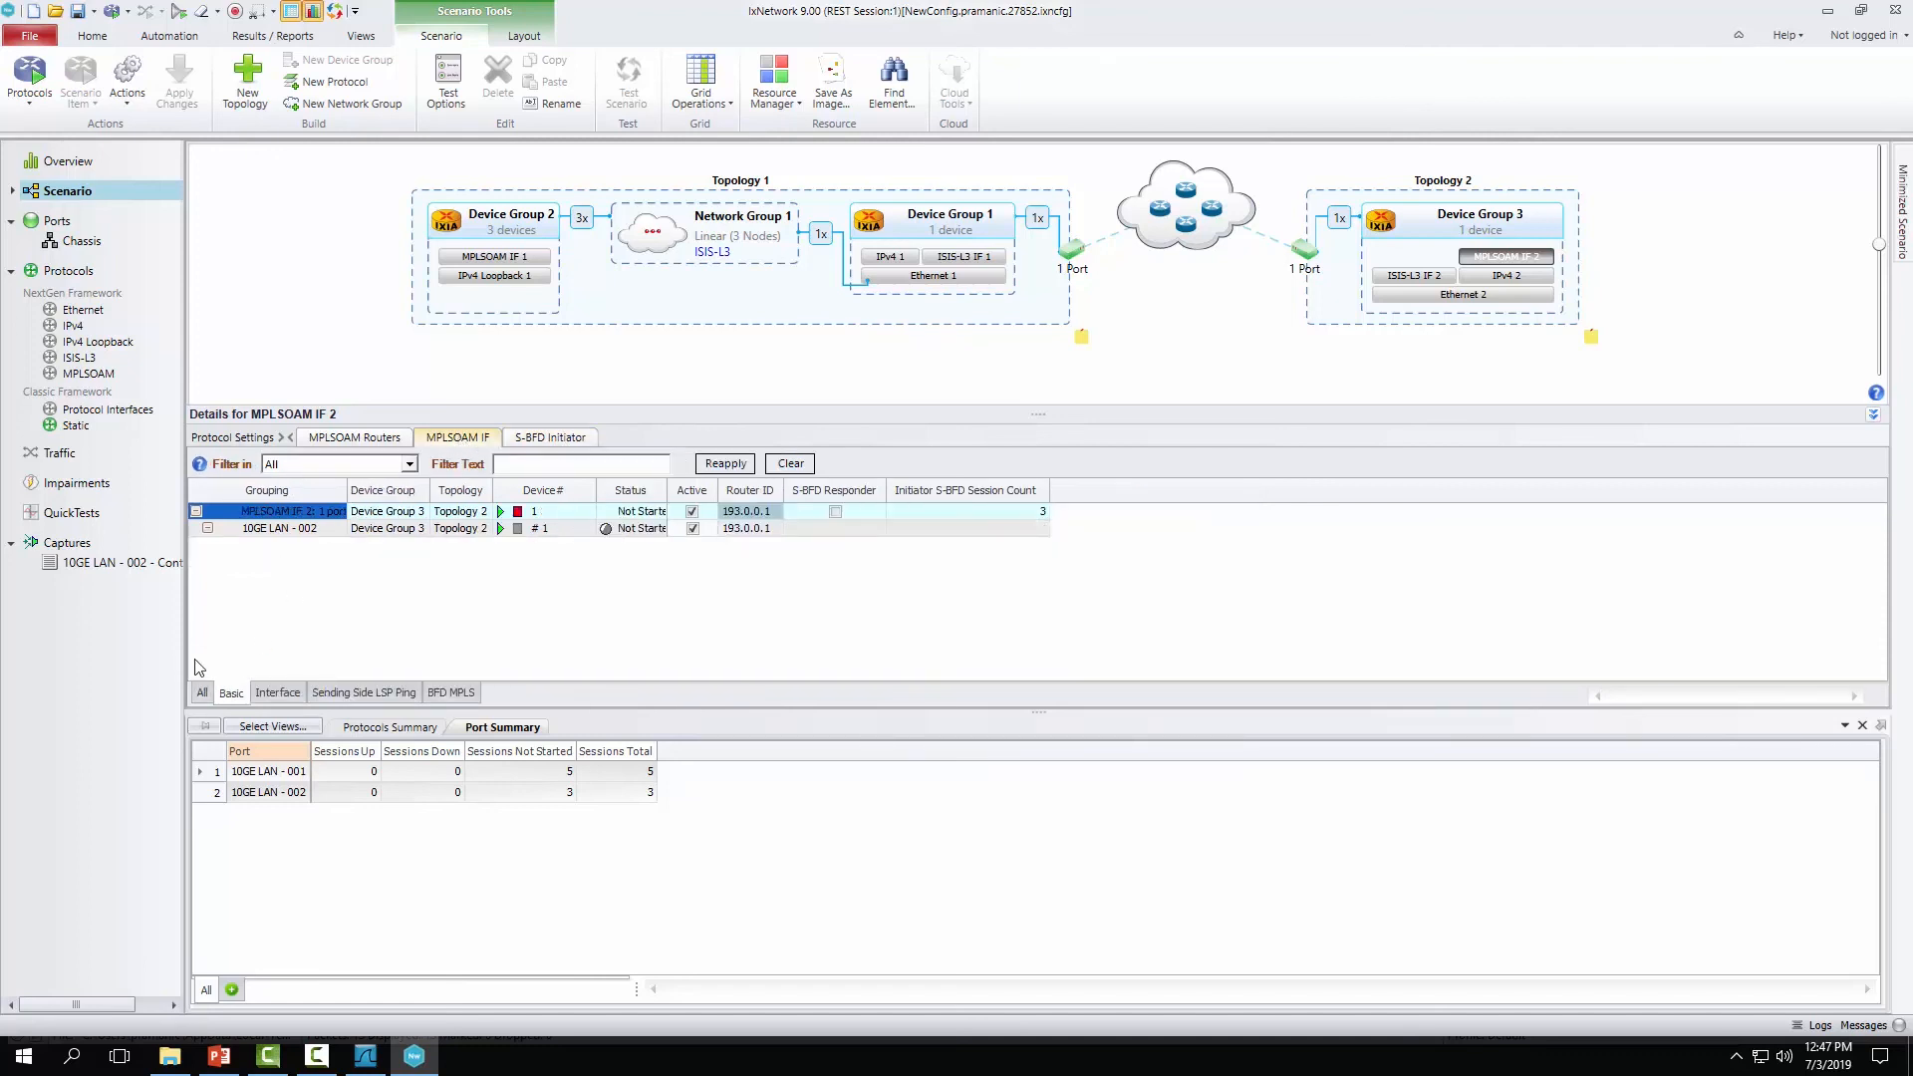
left_click(451, 694)
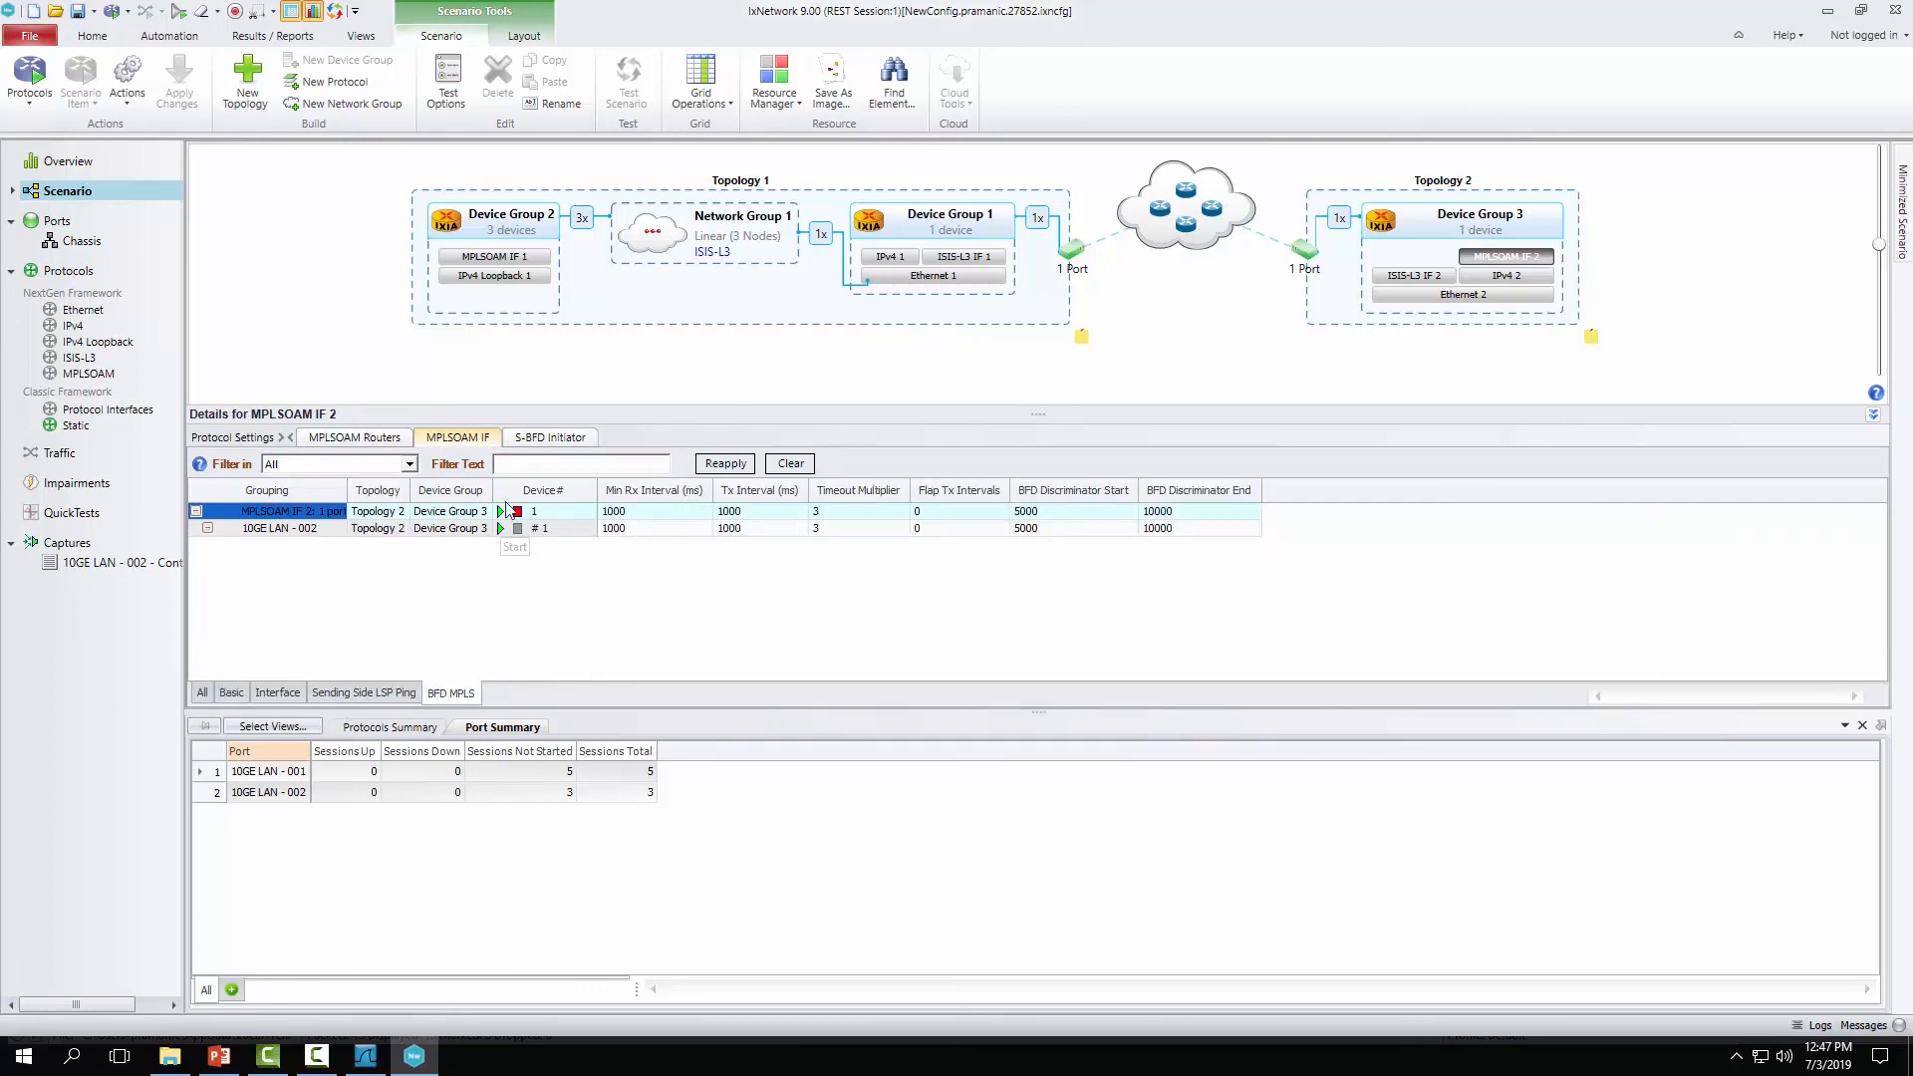
- Set the MPLS Labels Count of Device Group 3's S-BFD initiators to 3
left_click(553, 441)
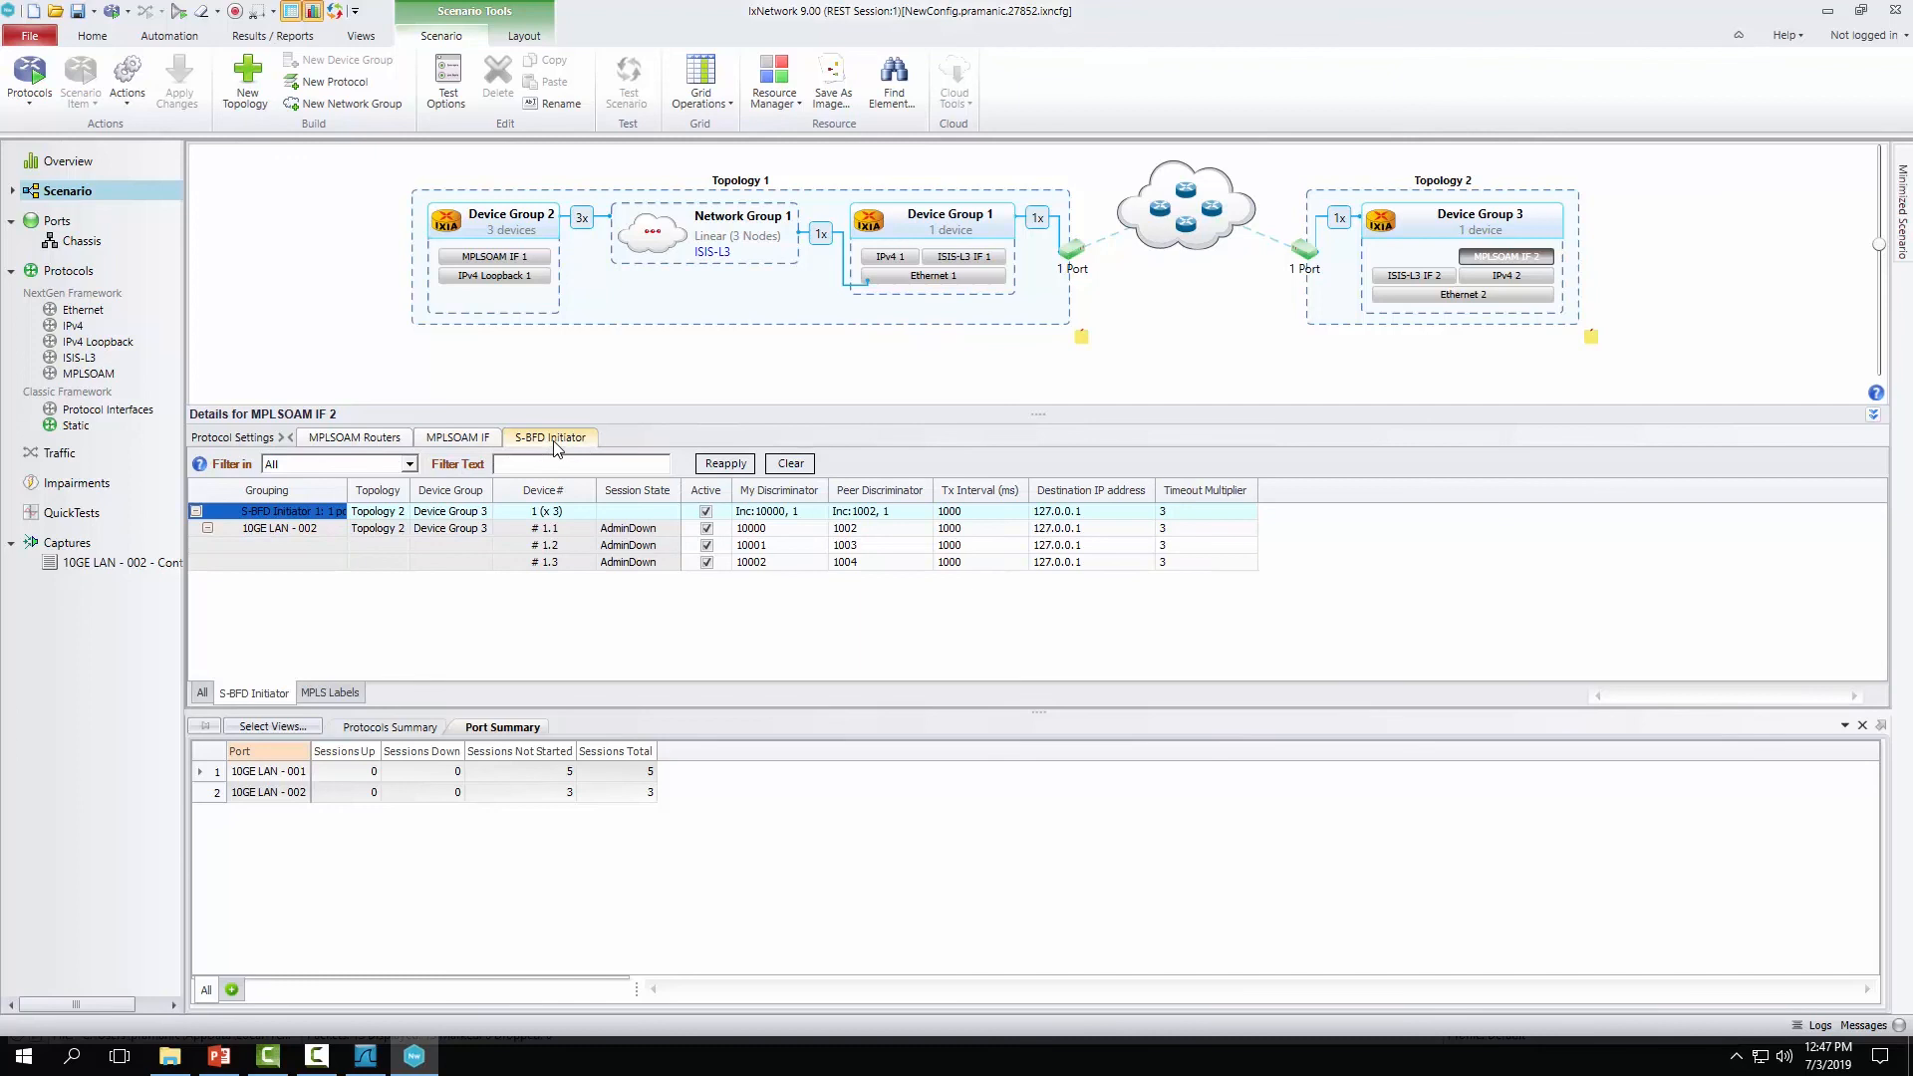
left_click(330, 693)
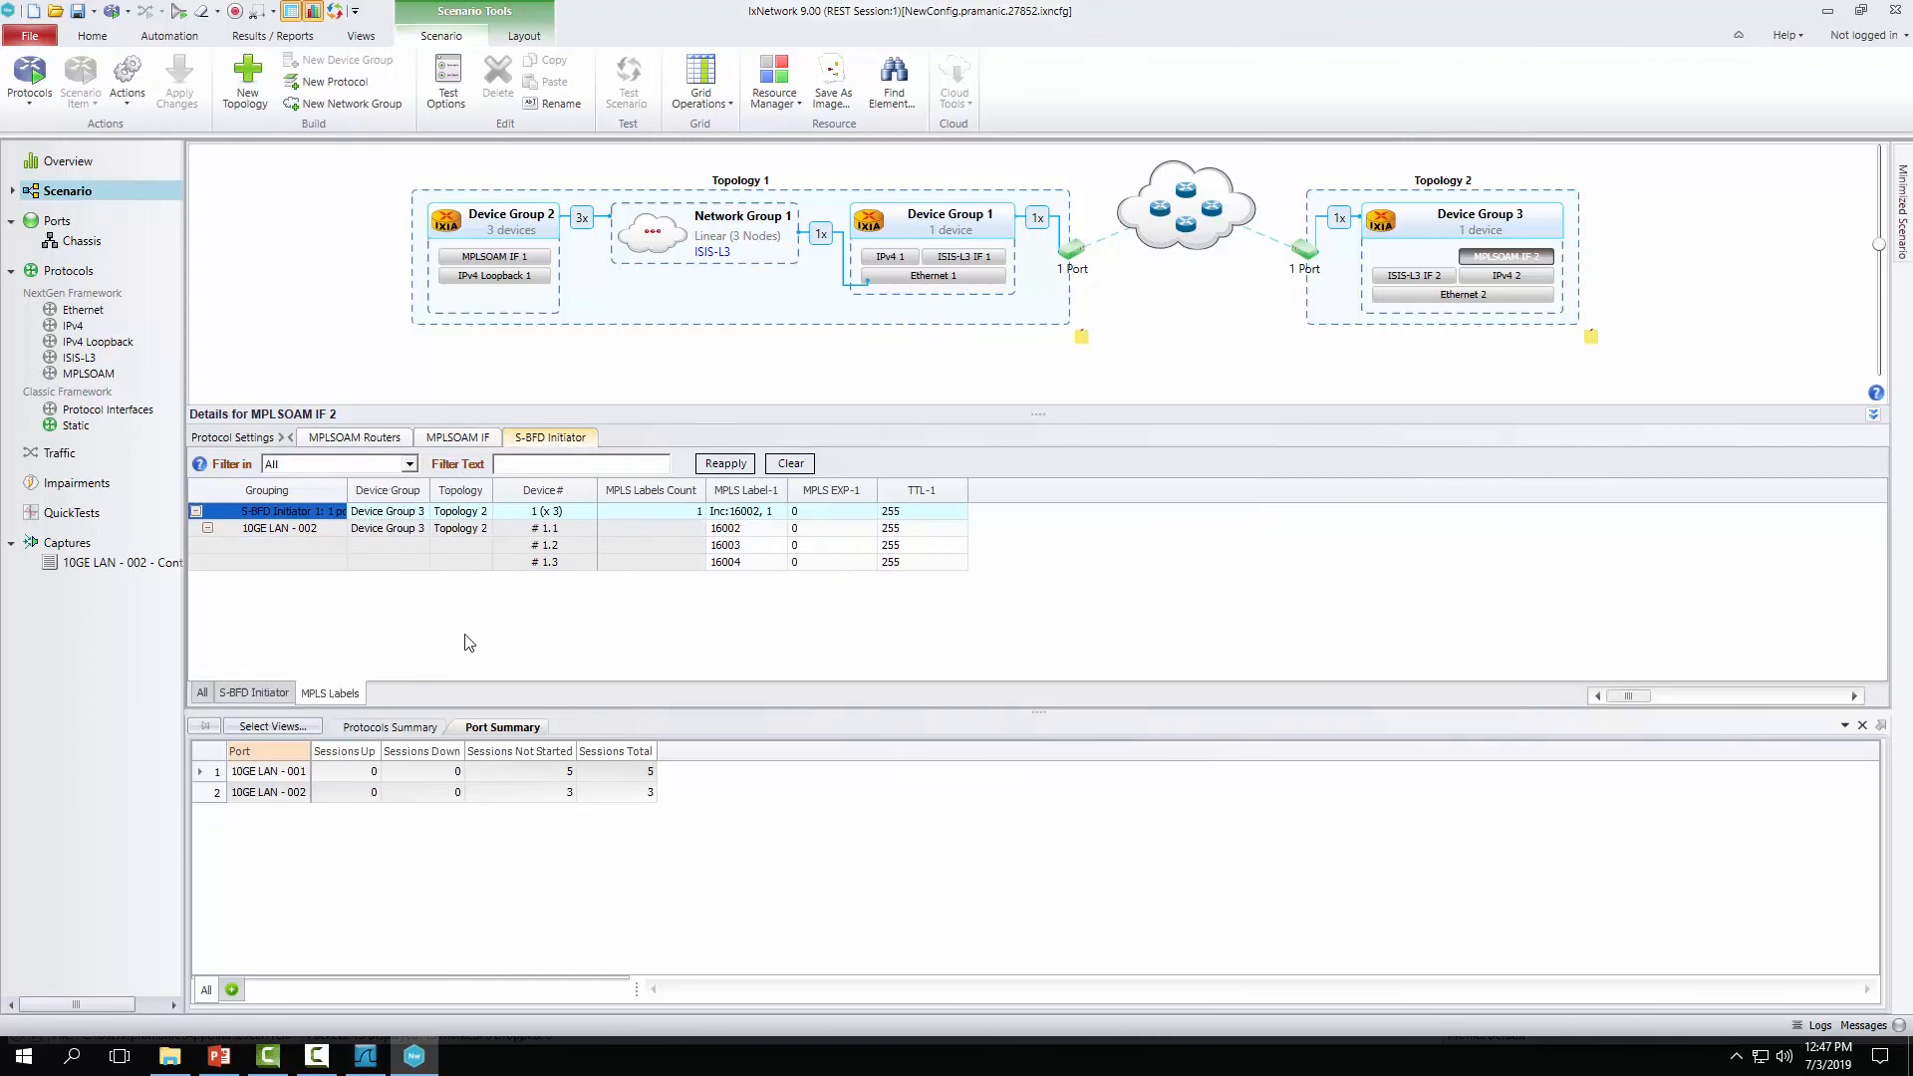
left_click(643, 511)
type("3")
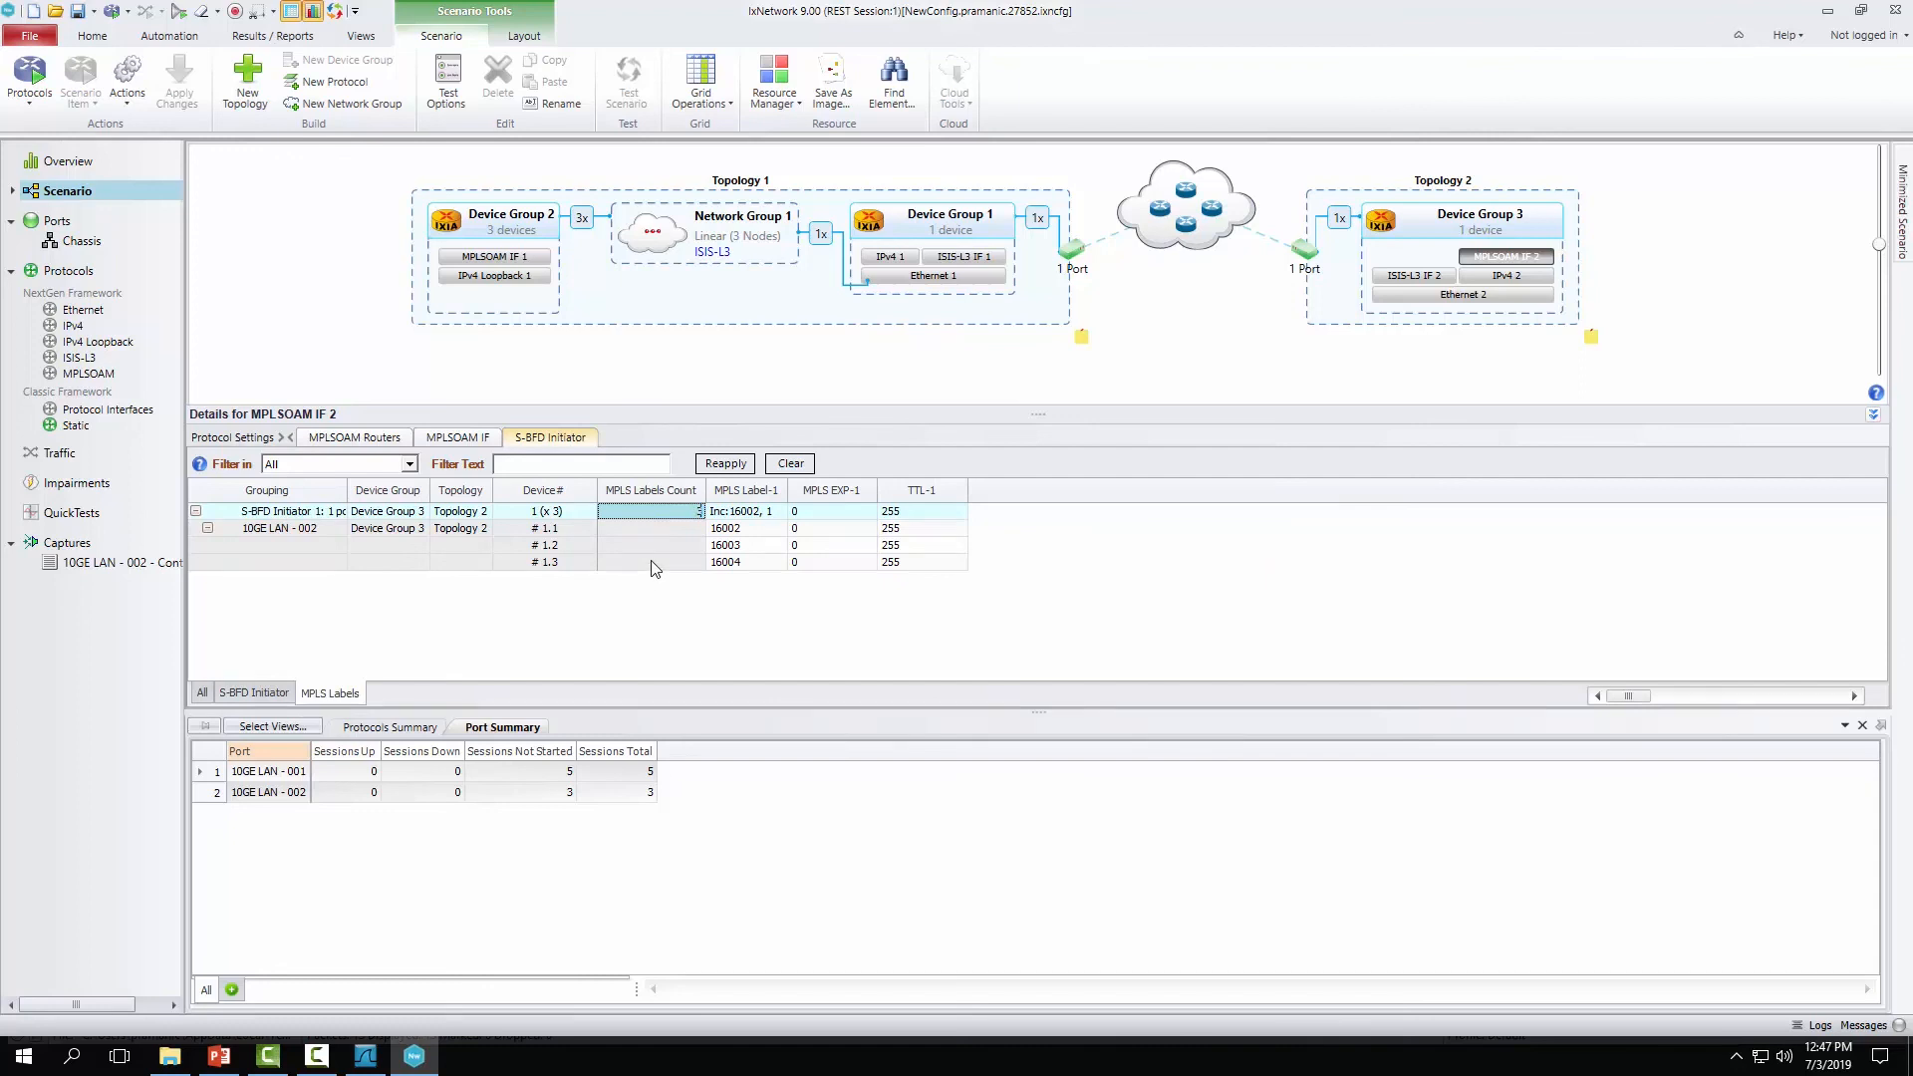
left_click(673, 544)
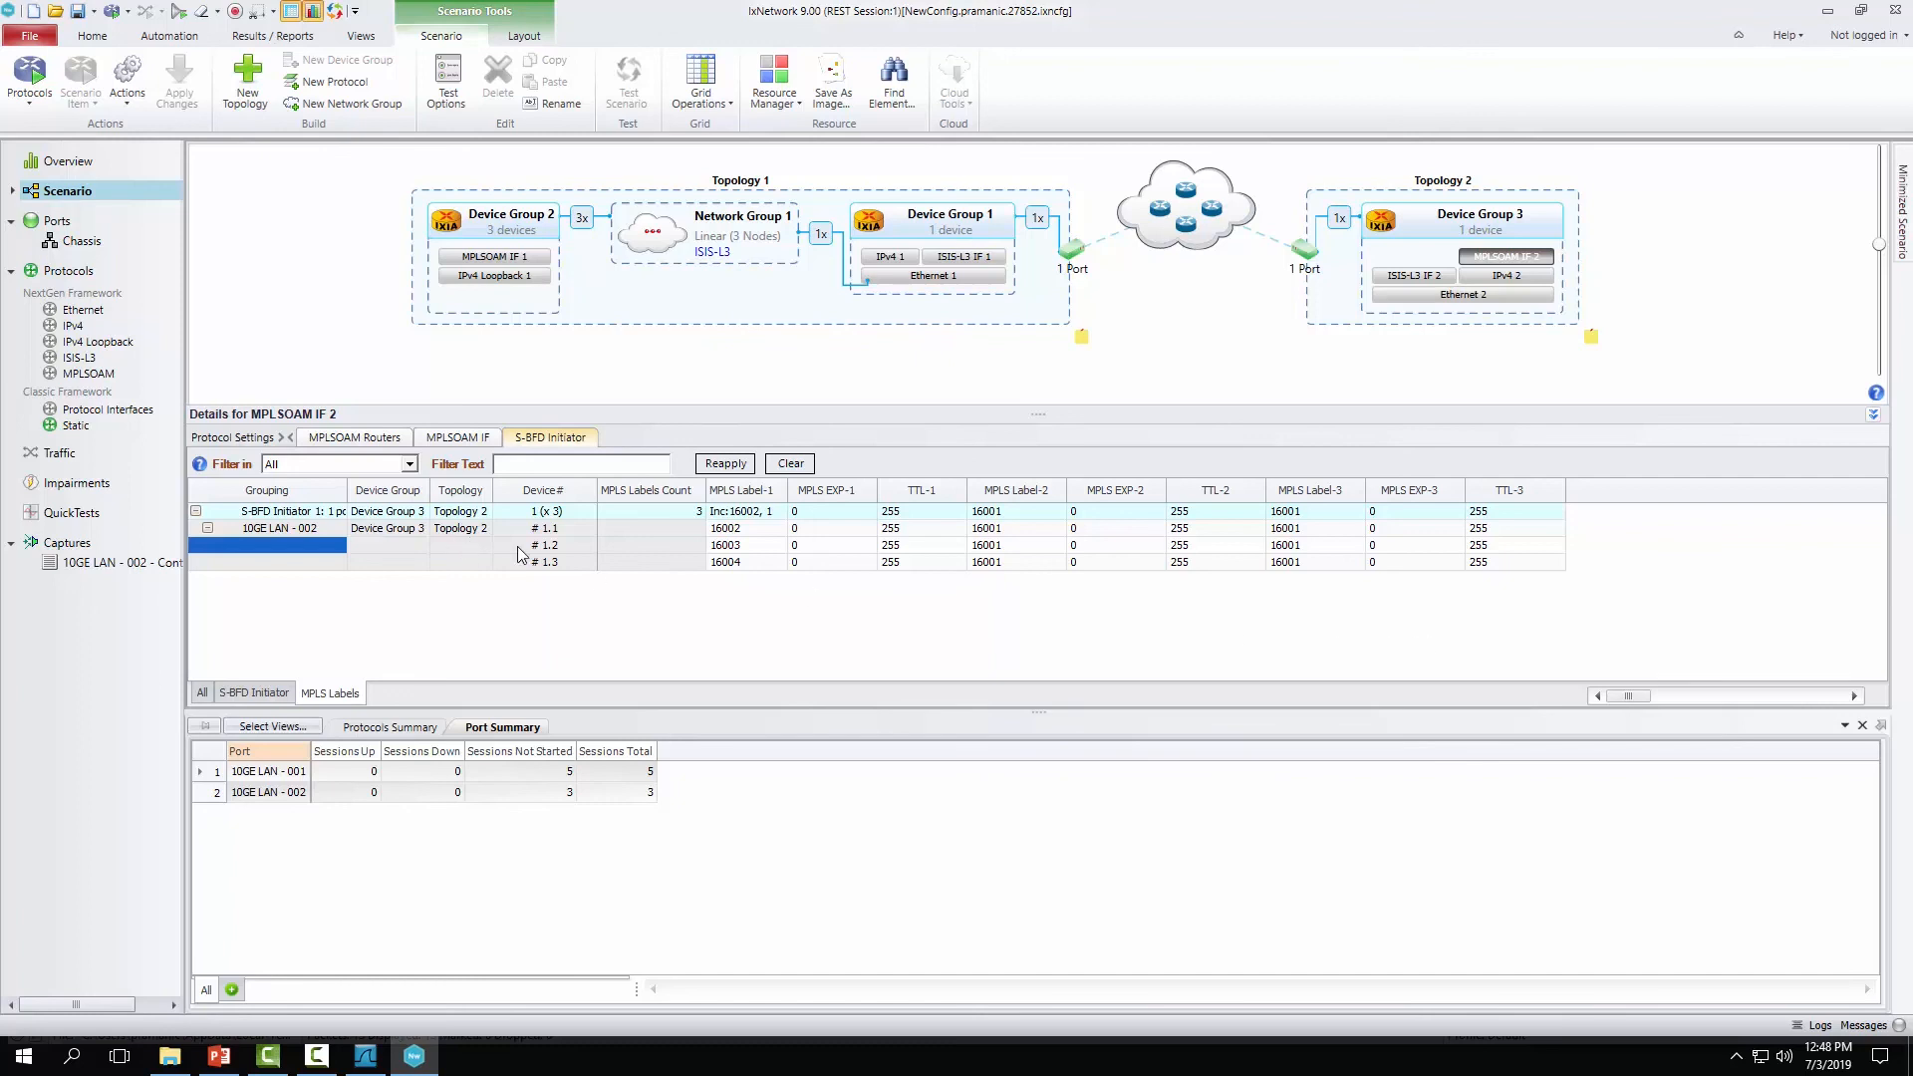
- Set MPLS Label-2 of S-BFD initiator # 1.2 to 3
left_click(565, 532)
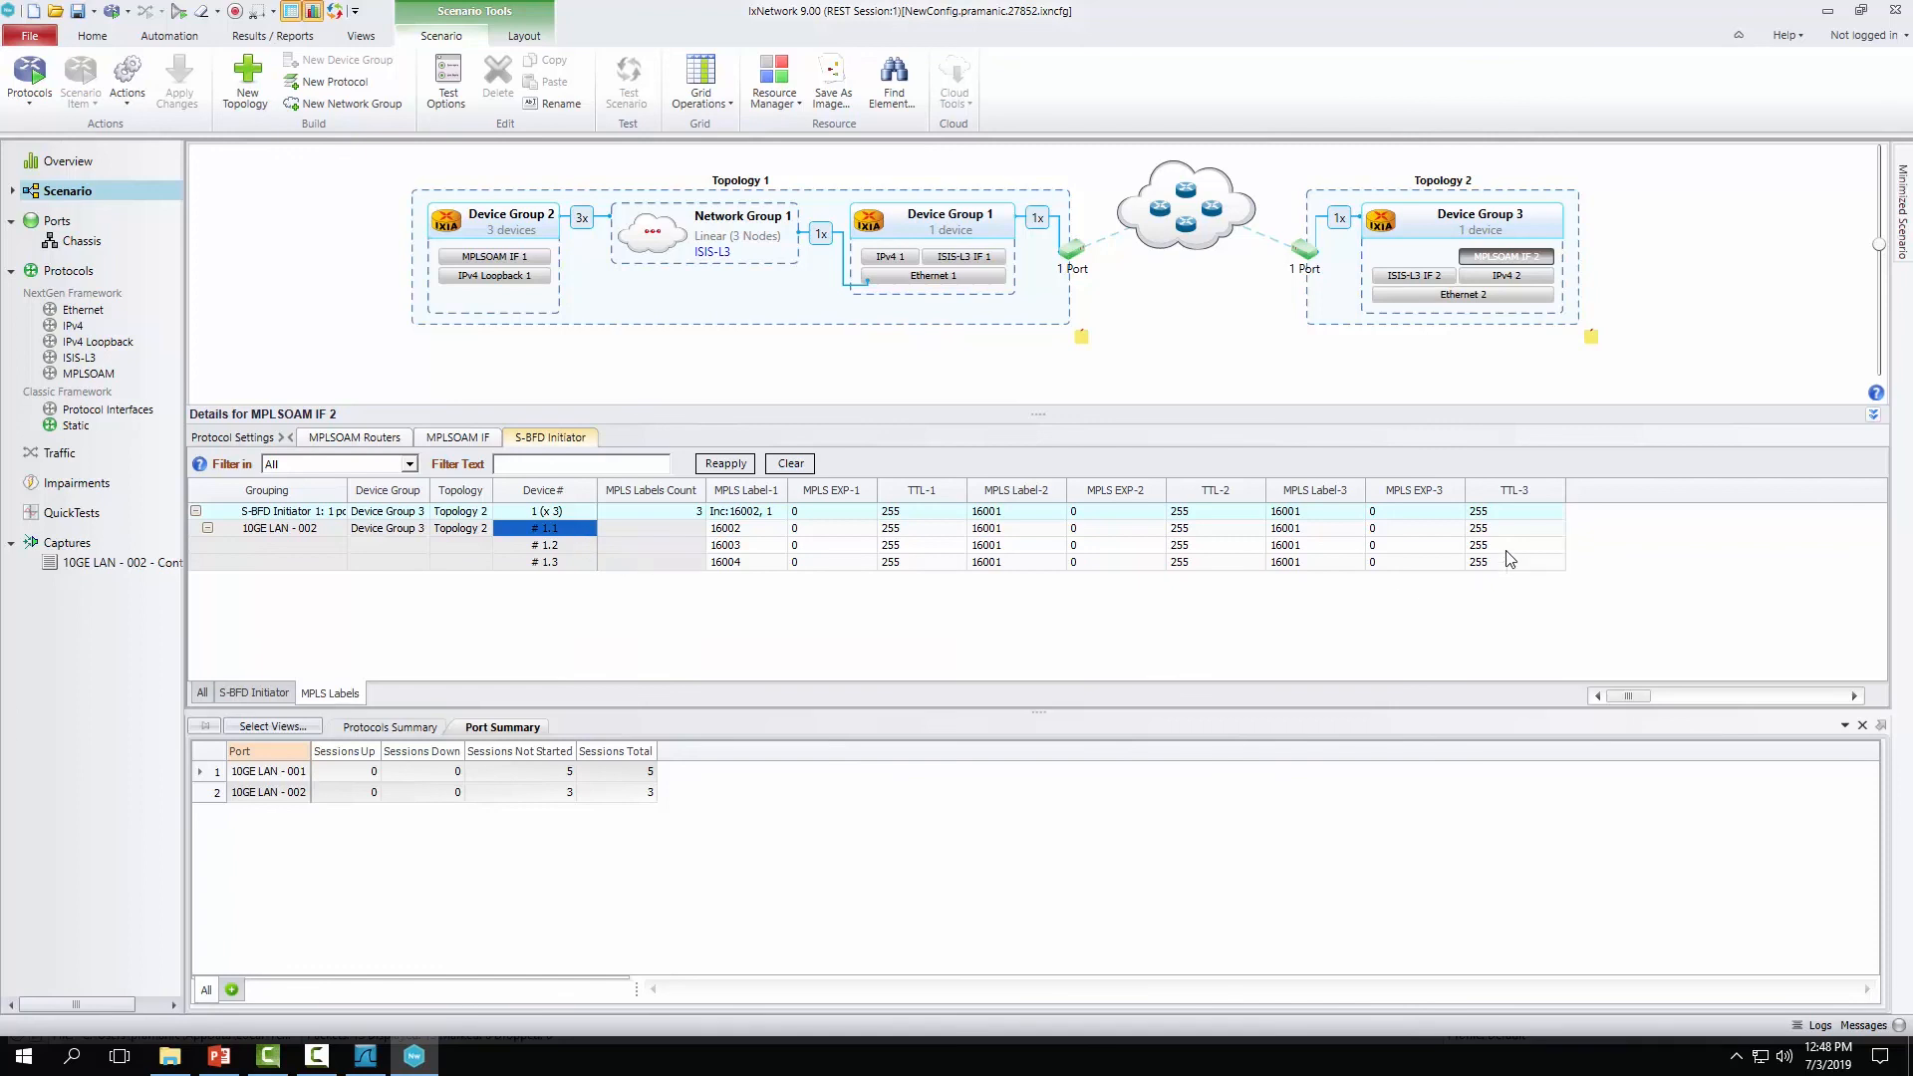
left_click(1018, 547)
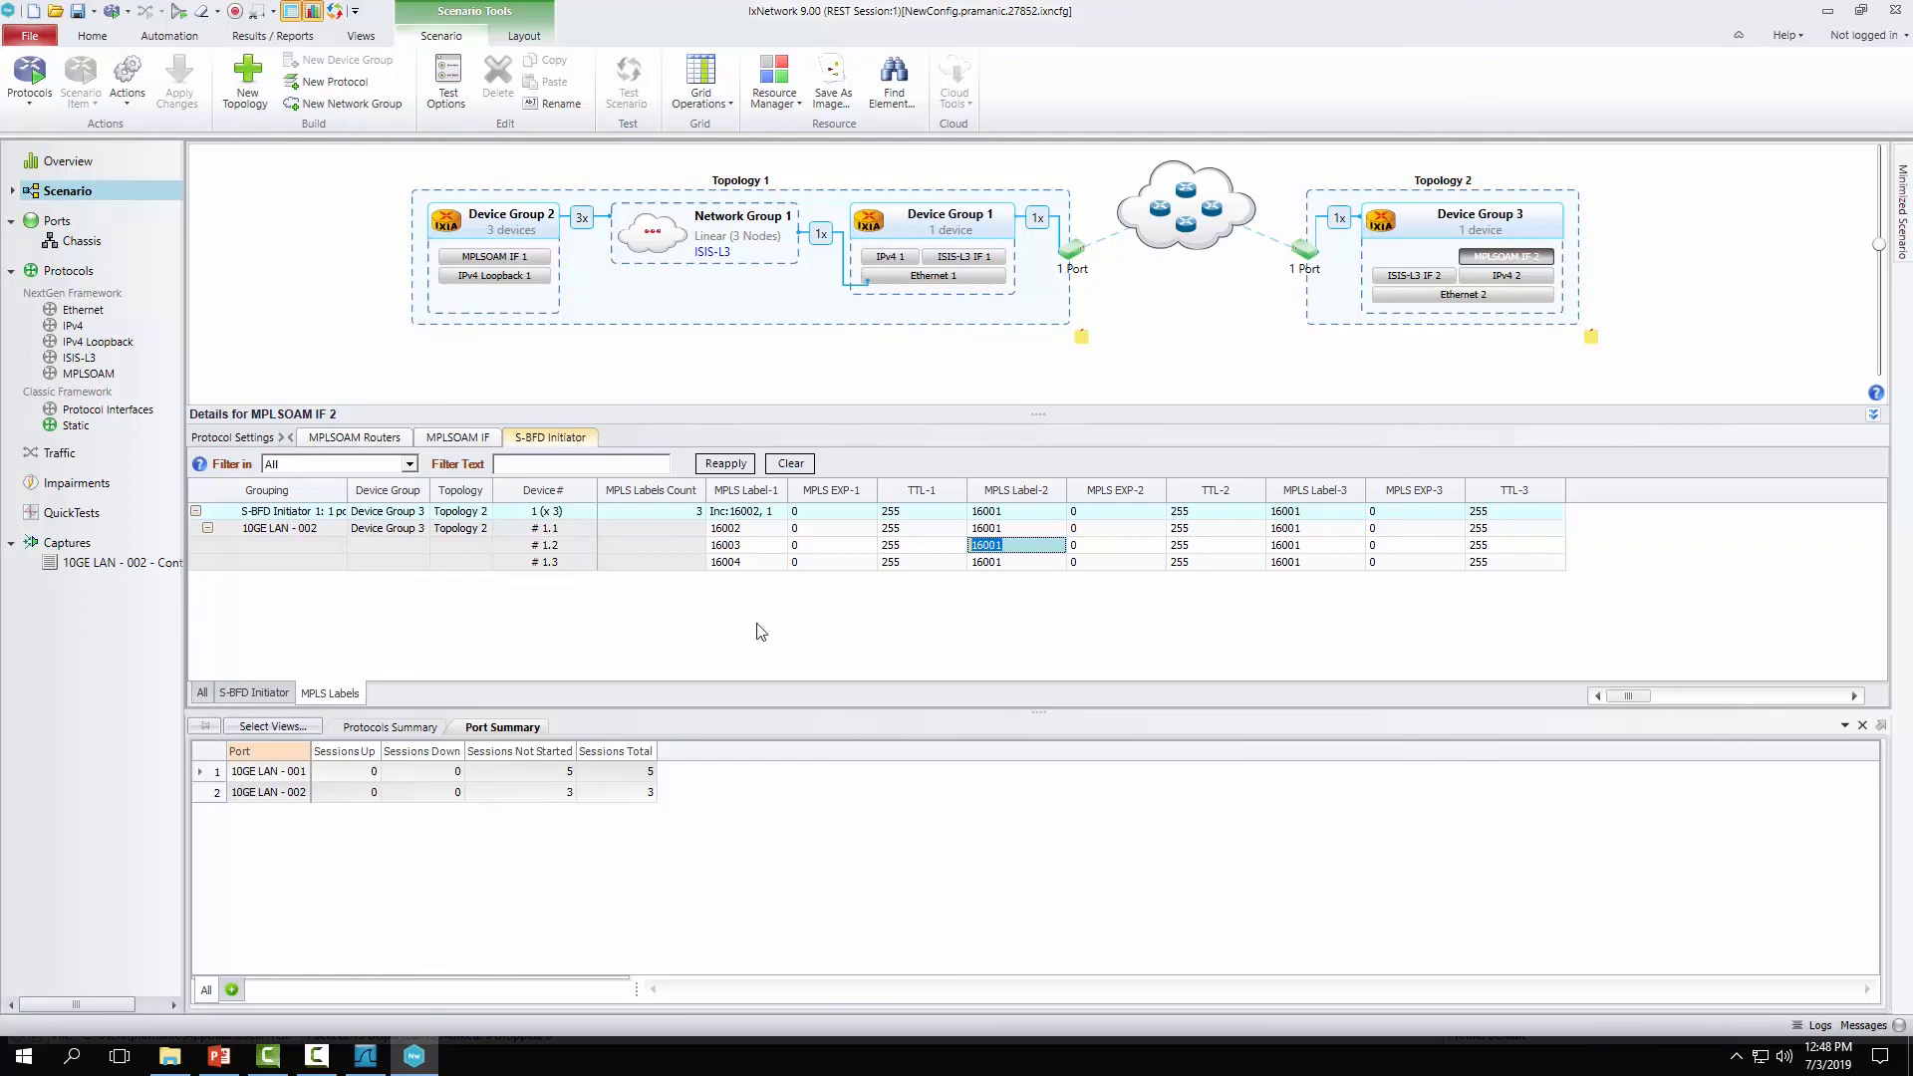
type("3")
left_click(665, 564)
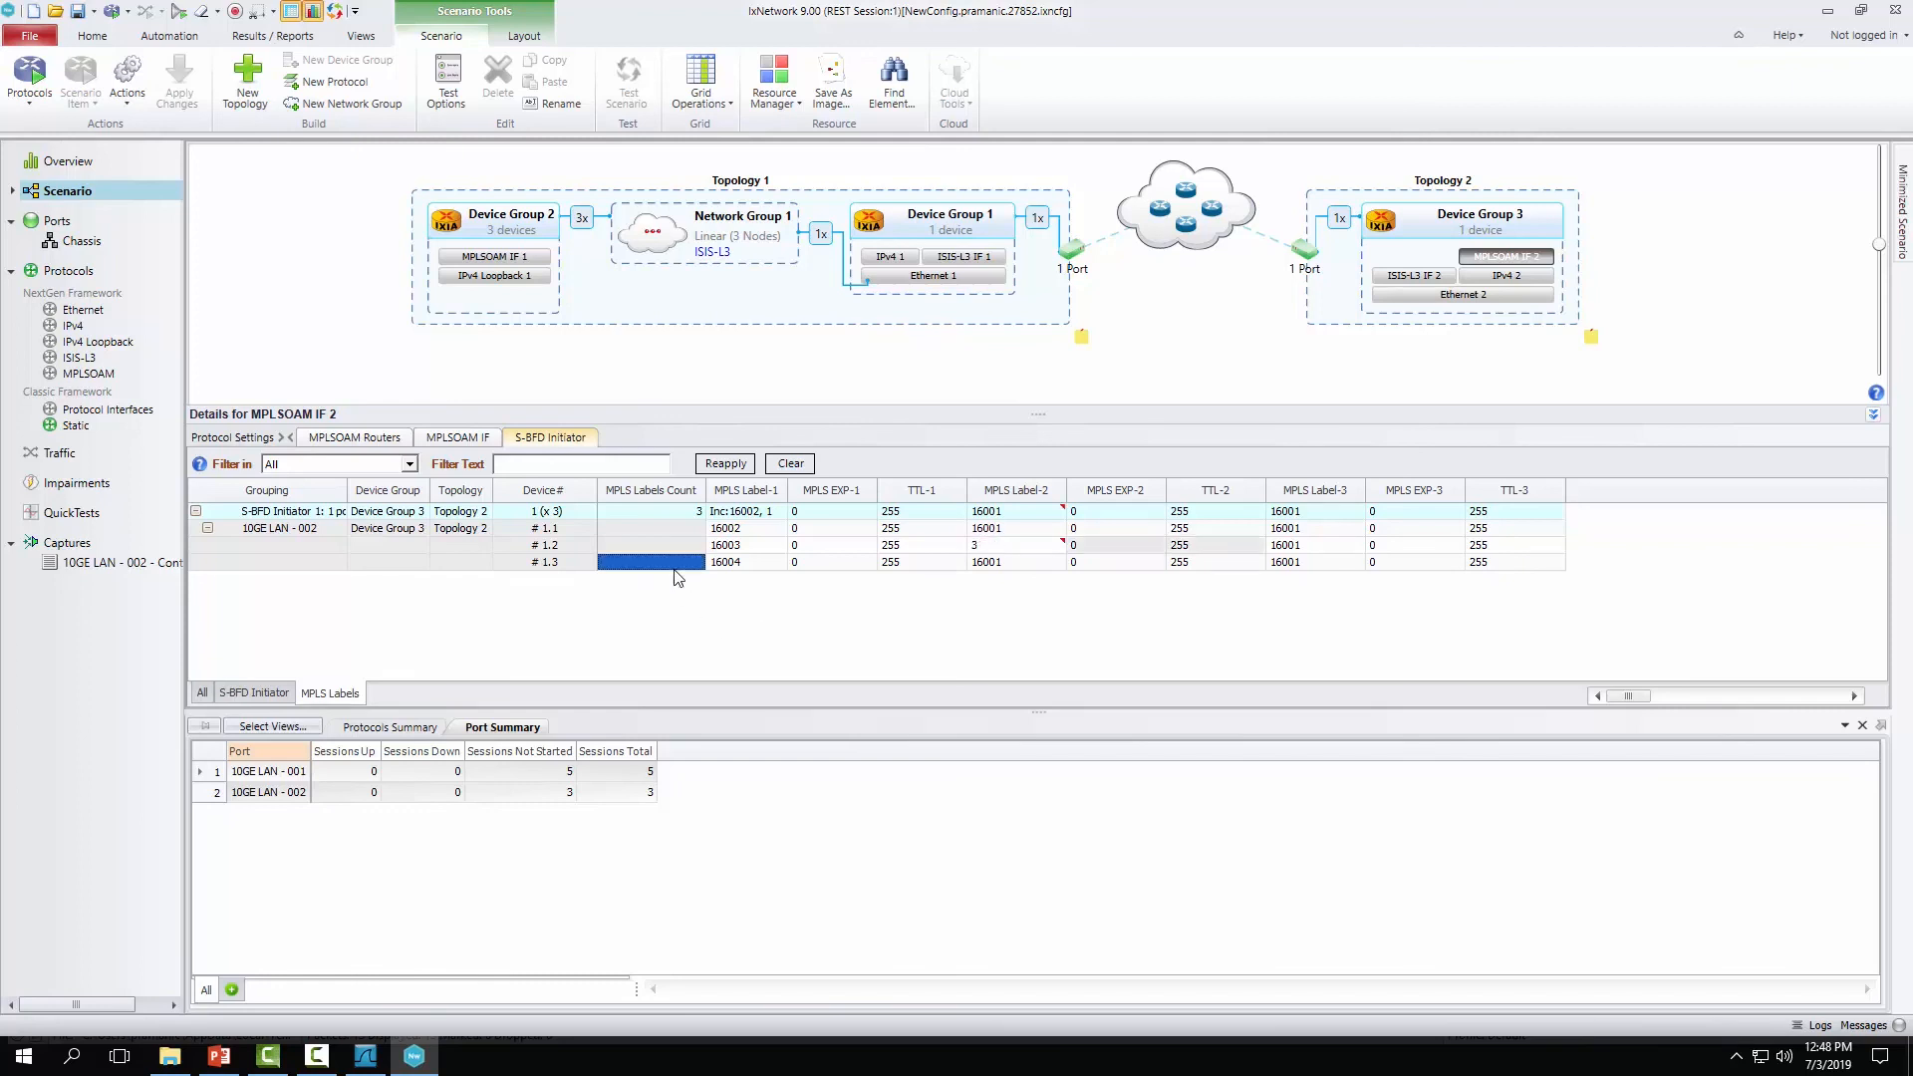